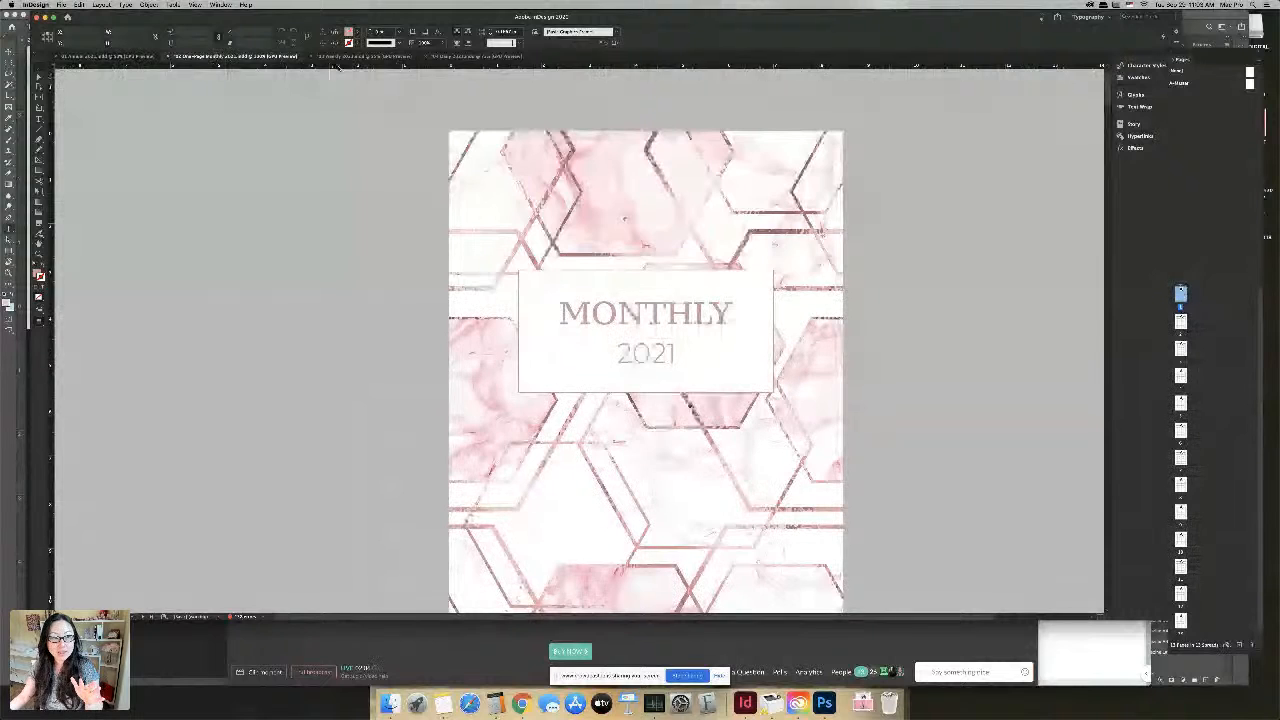
Examine the covers of the weekly and daily 2021 planner documents
left_click(362, 56)
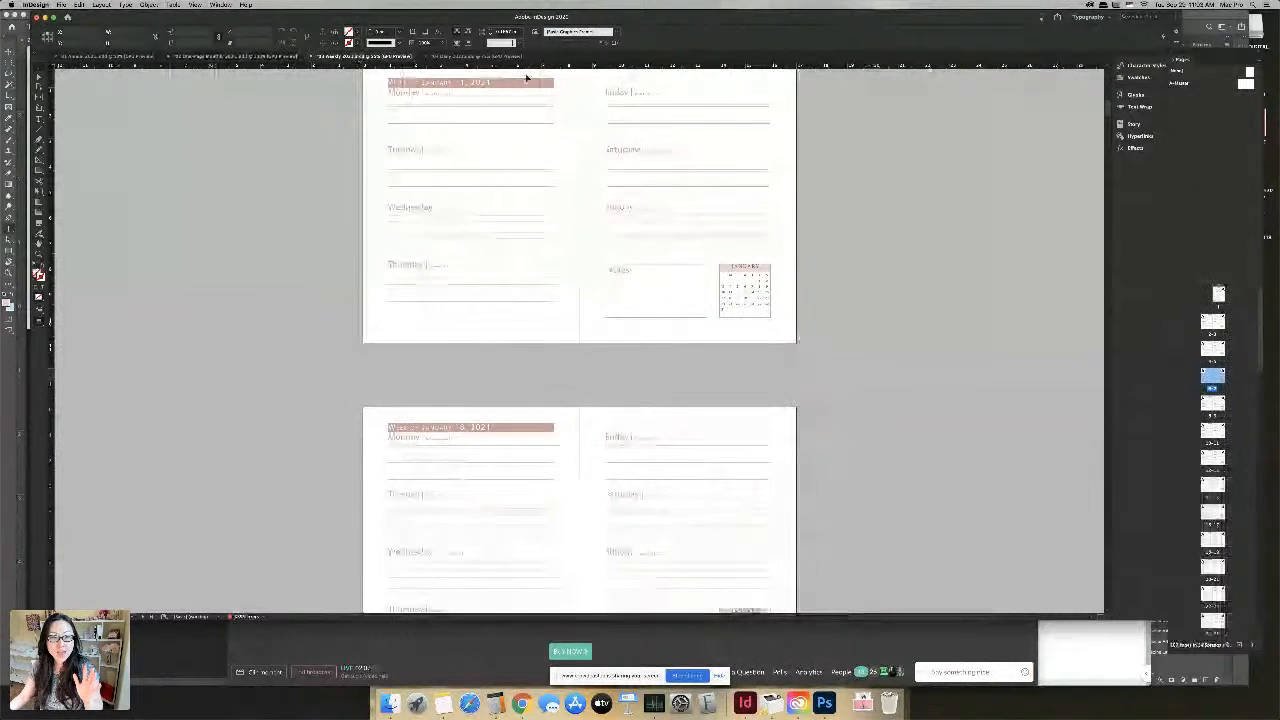
scroll(451, 157, "up", 10)
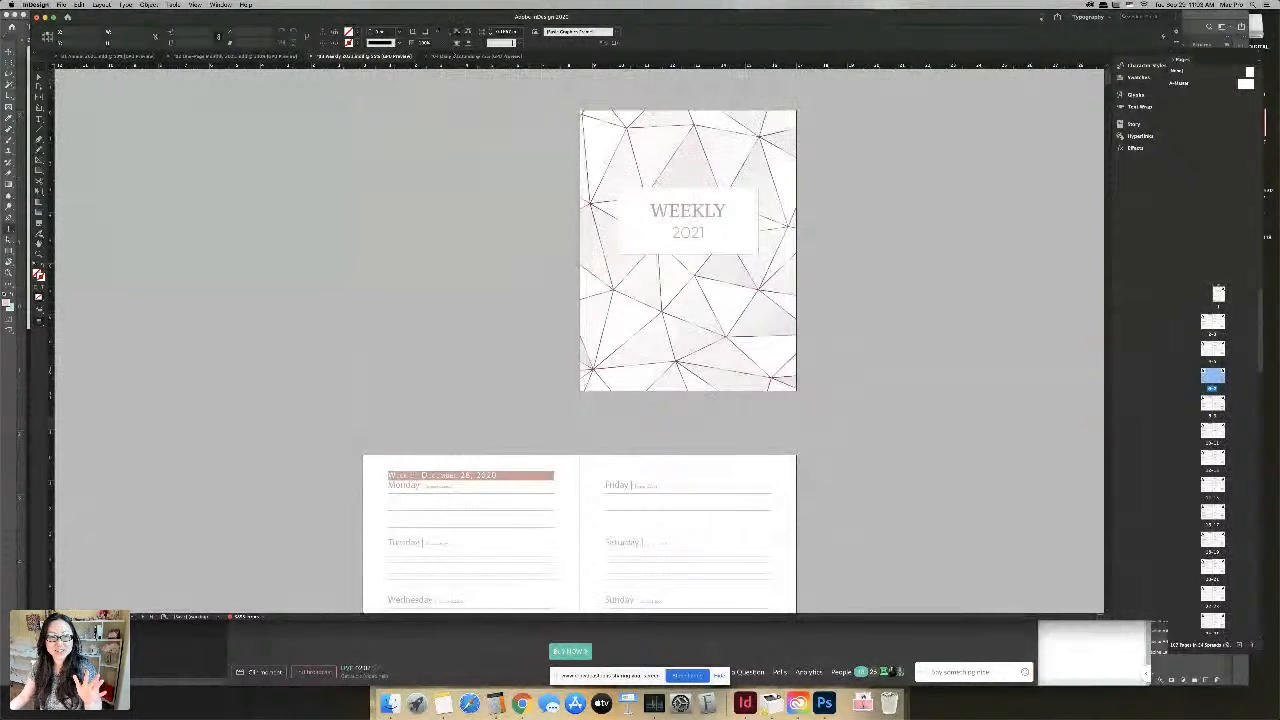
left_click(463, 57)
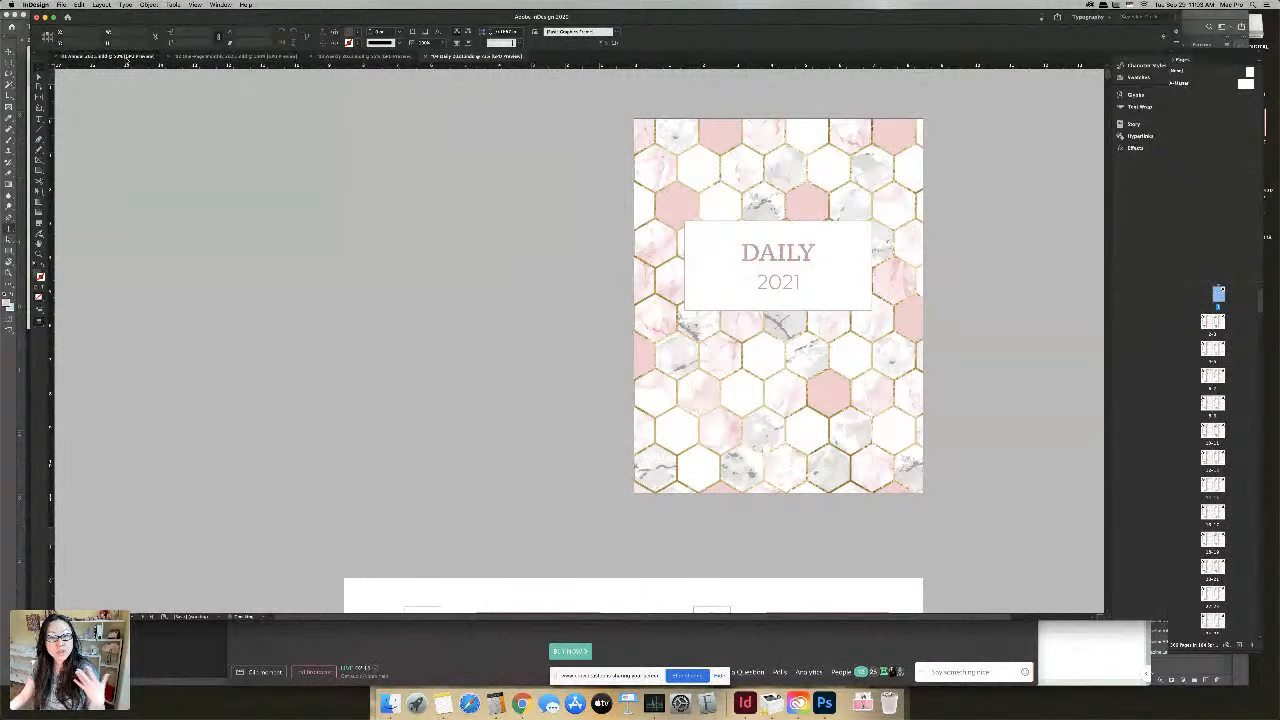
Try YEARLY in place of the ANNUAL title on the annual planner's cover, and undo the text change
left_click(126, 57)
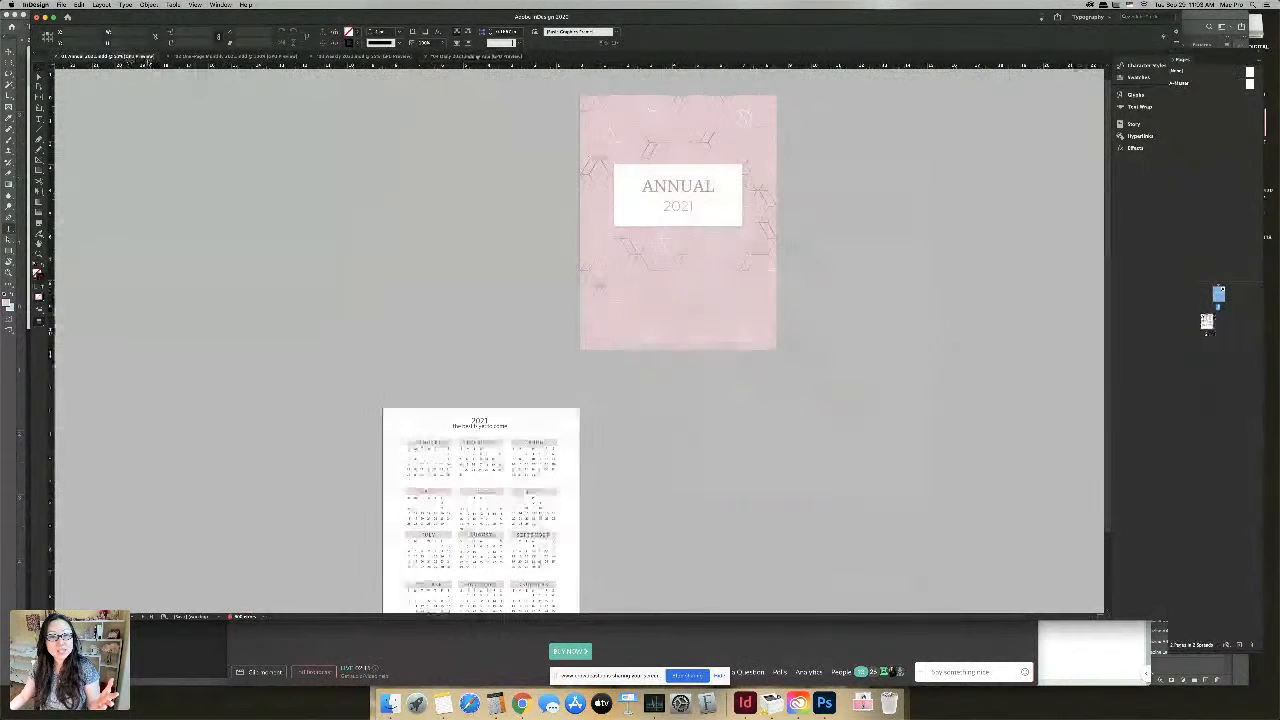
double_click(705, 186)
left_click_drag(720, 186, 645, 187)
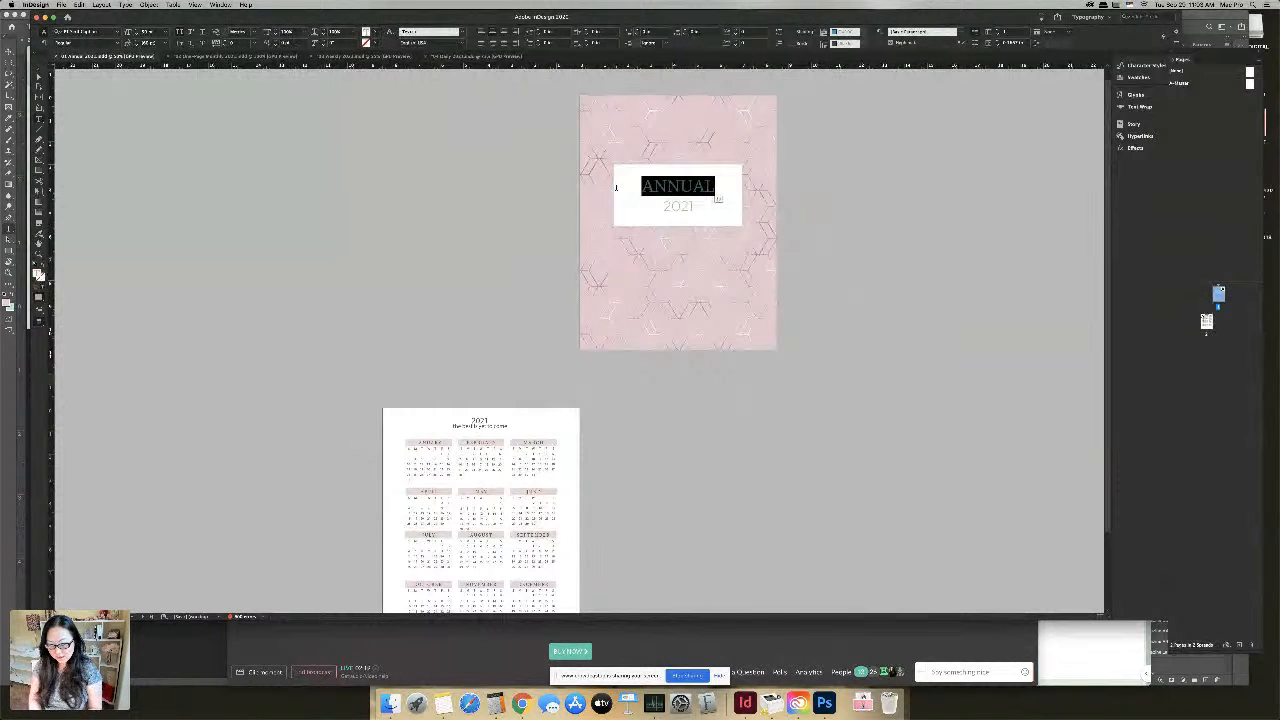
type("YEARLY")
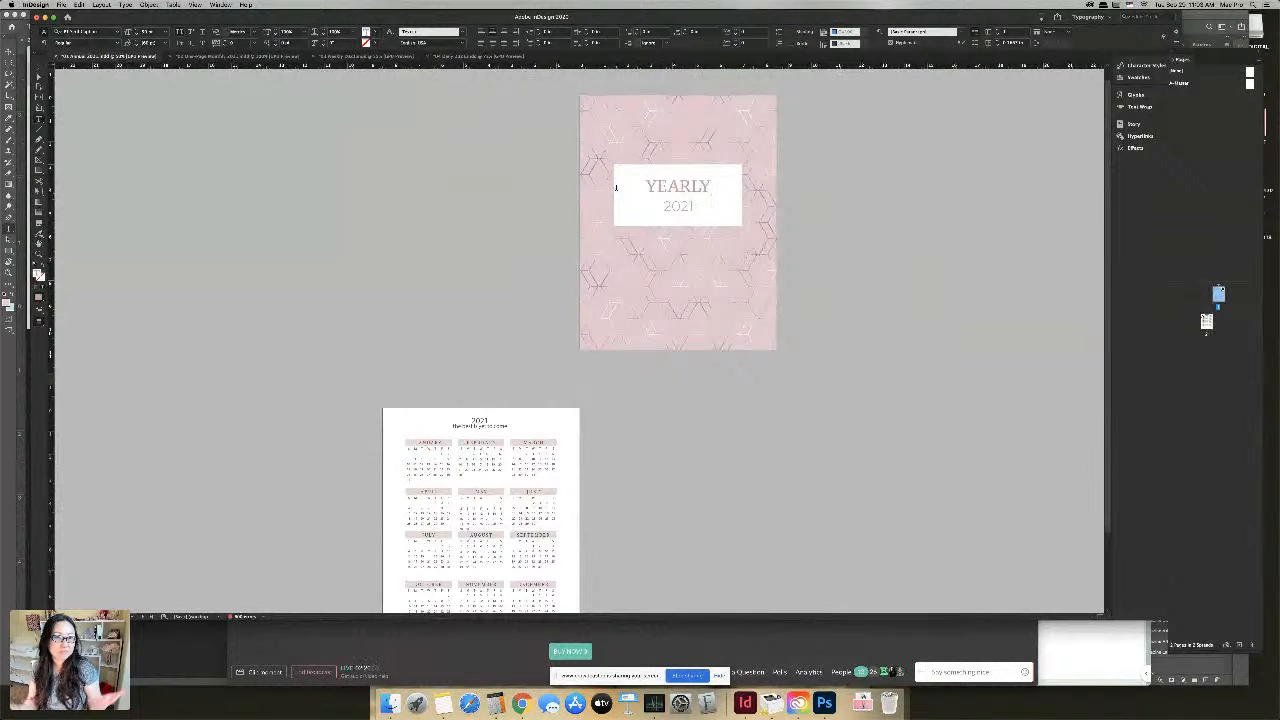
key("Escape")
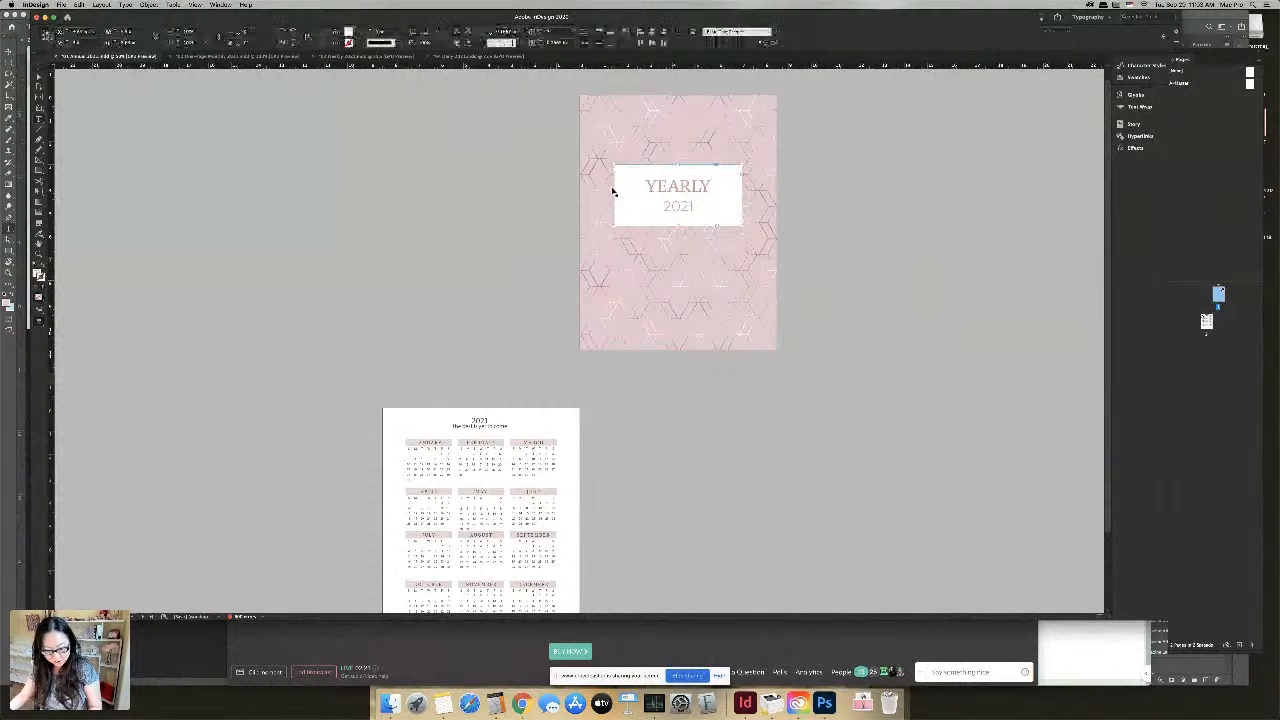
key("super+z")
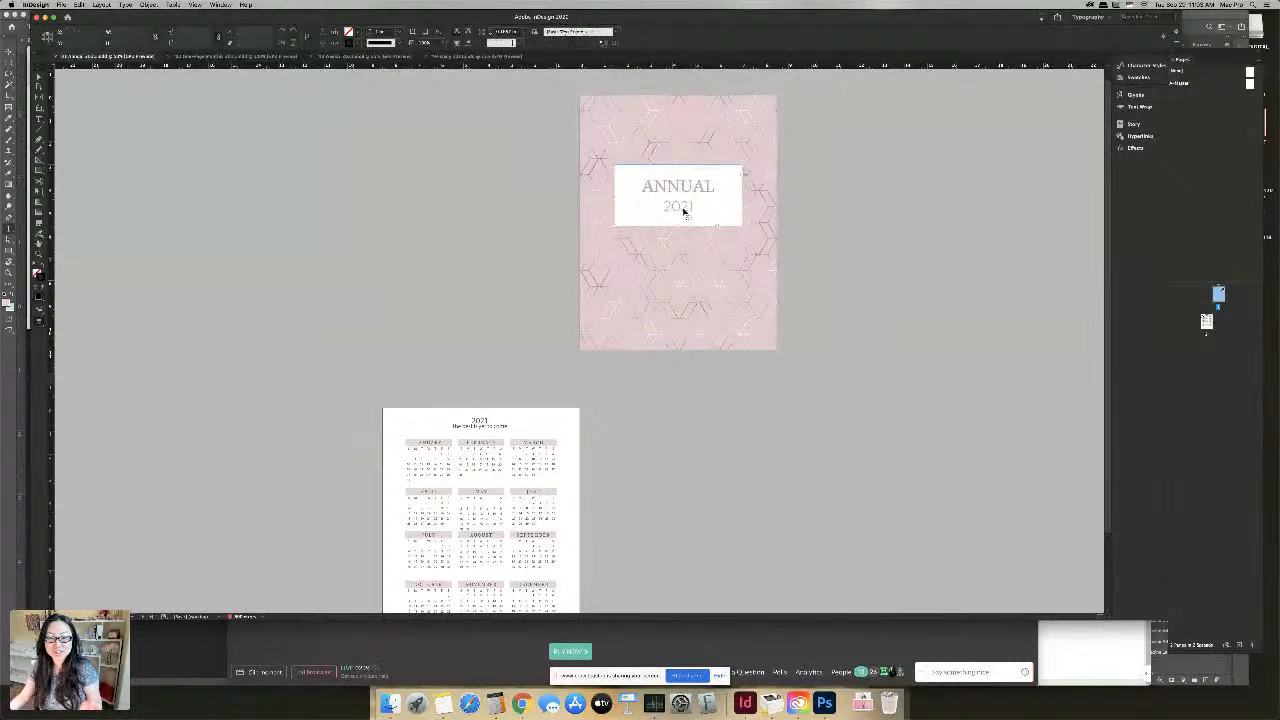
Delete the title box from the annual planner's cover and undo the deletion
key("Escape")
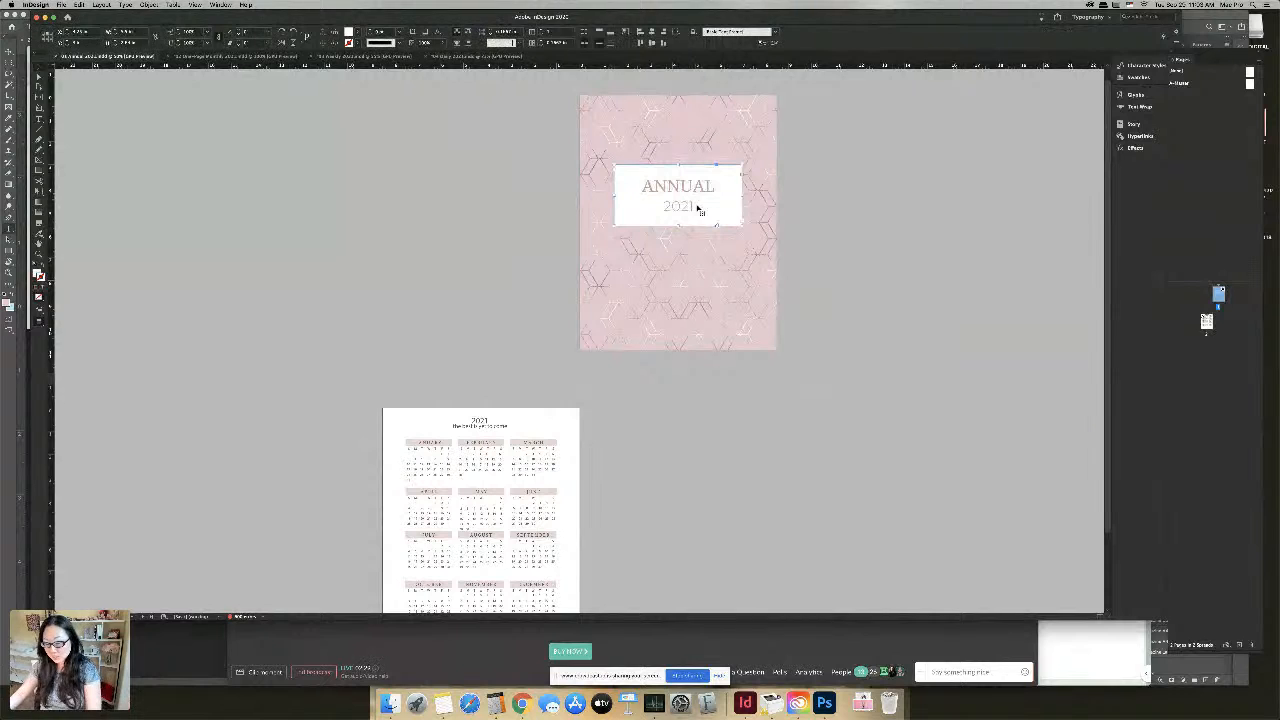
key("Delete")
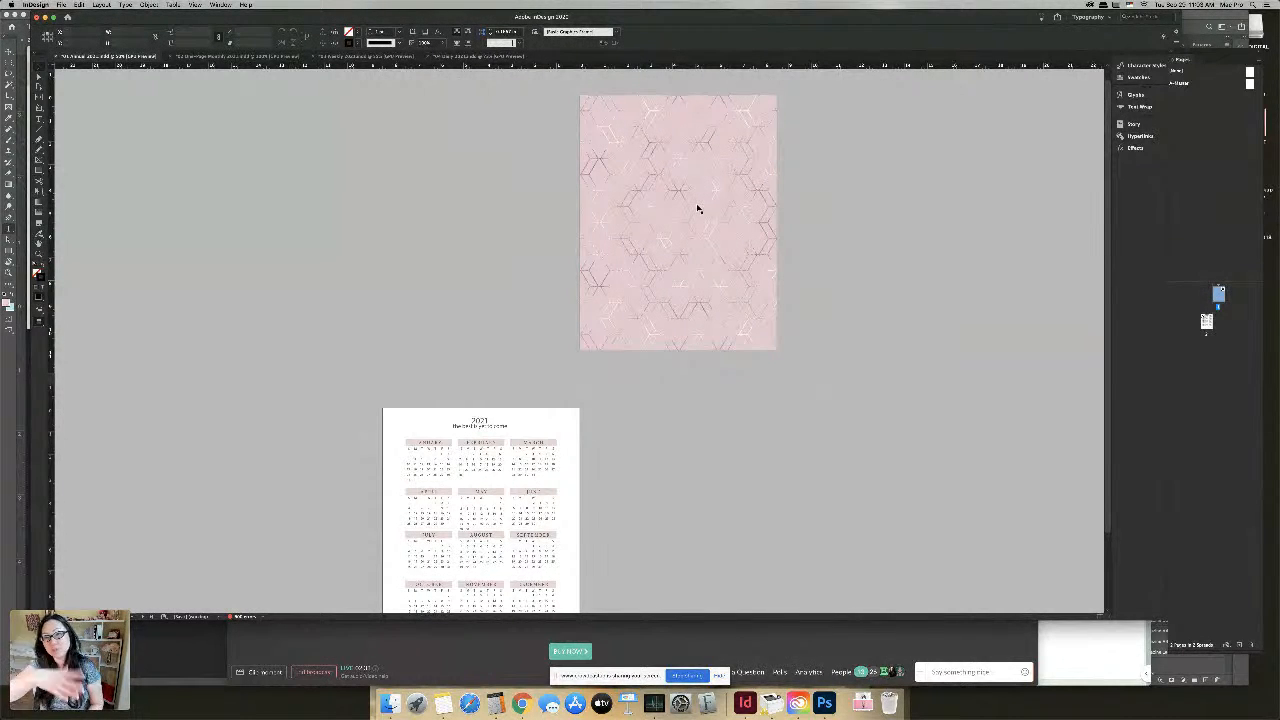
key("super+z")
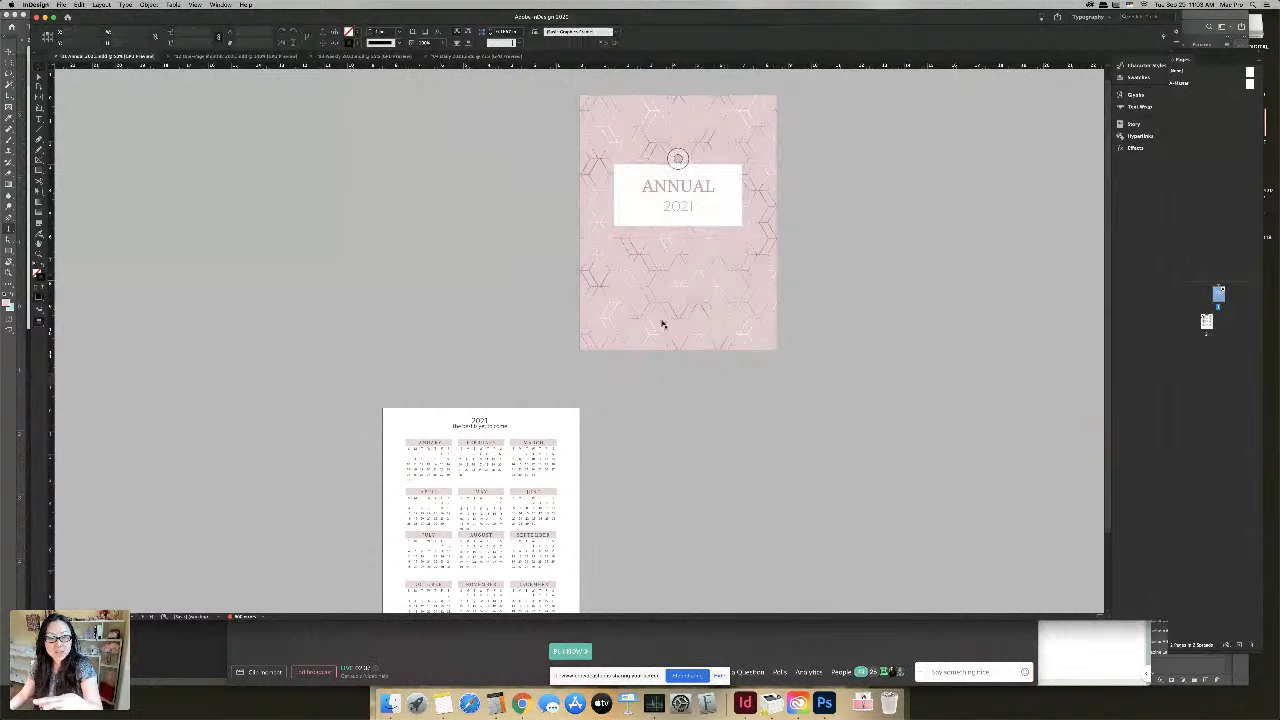
Examine the annual planner's year calendar page and the full cover of the monthly planner document
scroll(593, 378, "down", 1)
scroll(593, 378, "down", 2)
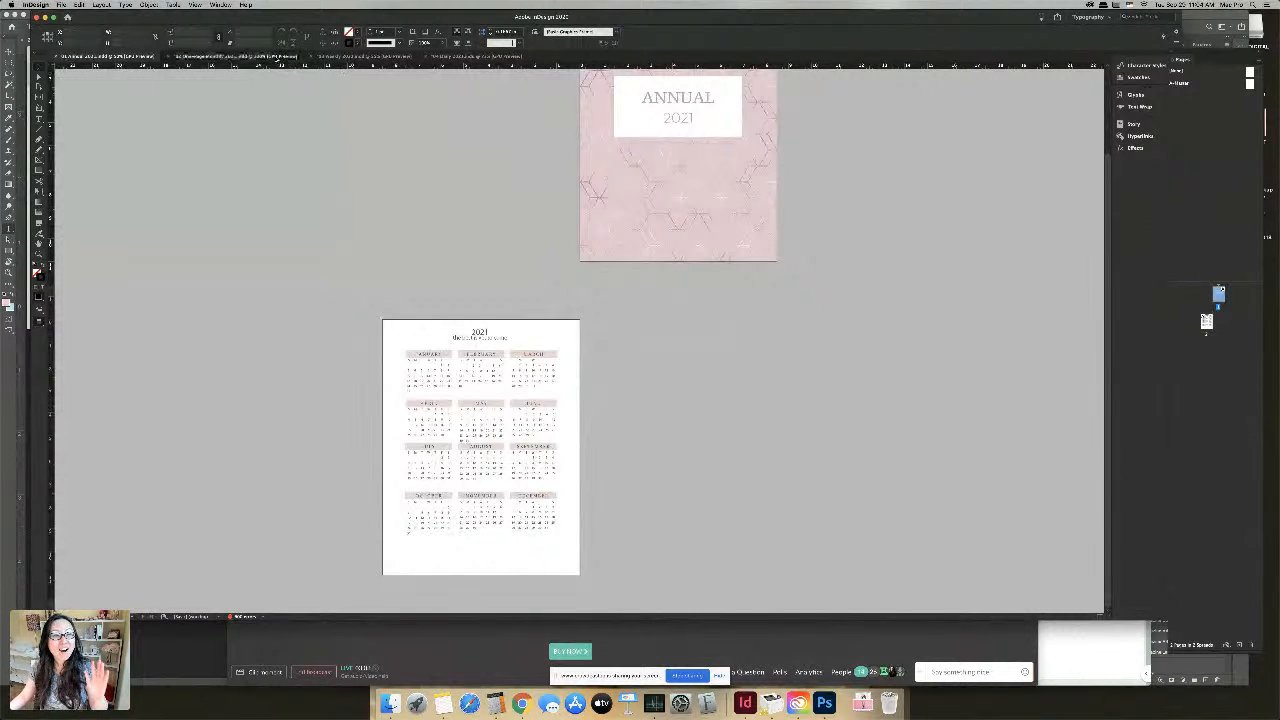
left_click(237, 56)
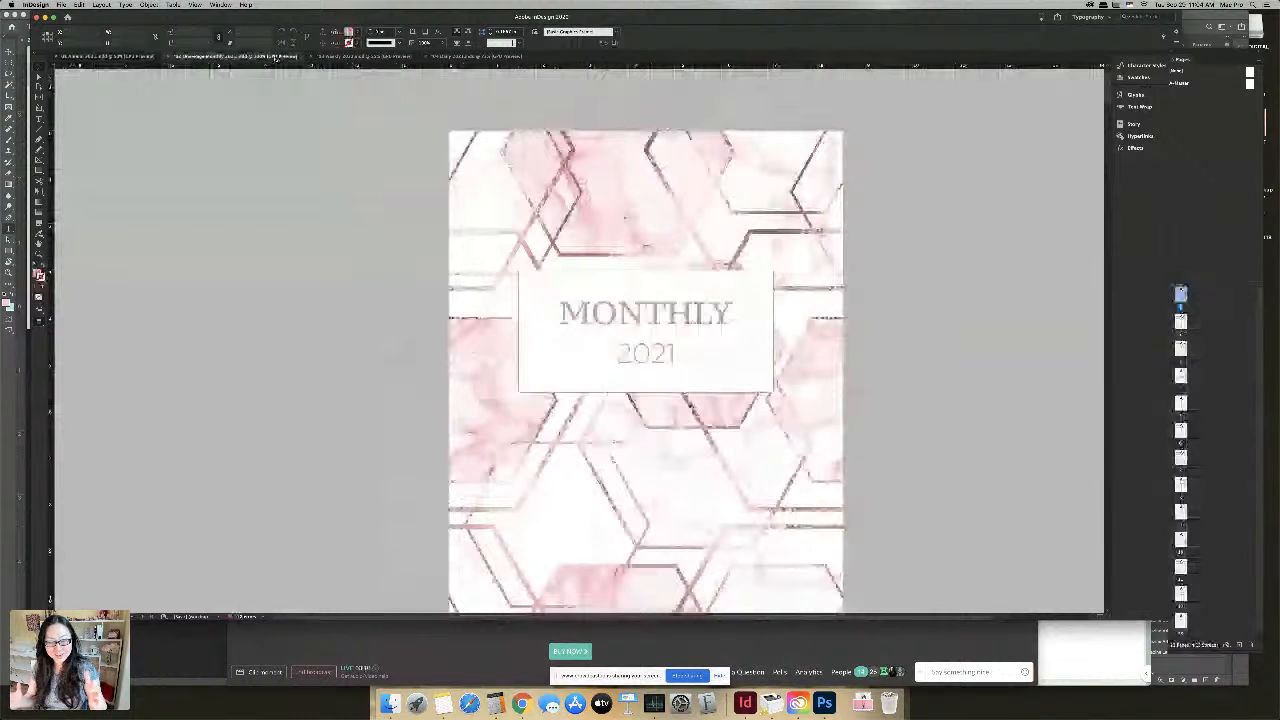
key("super+minus")
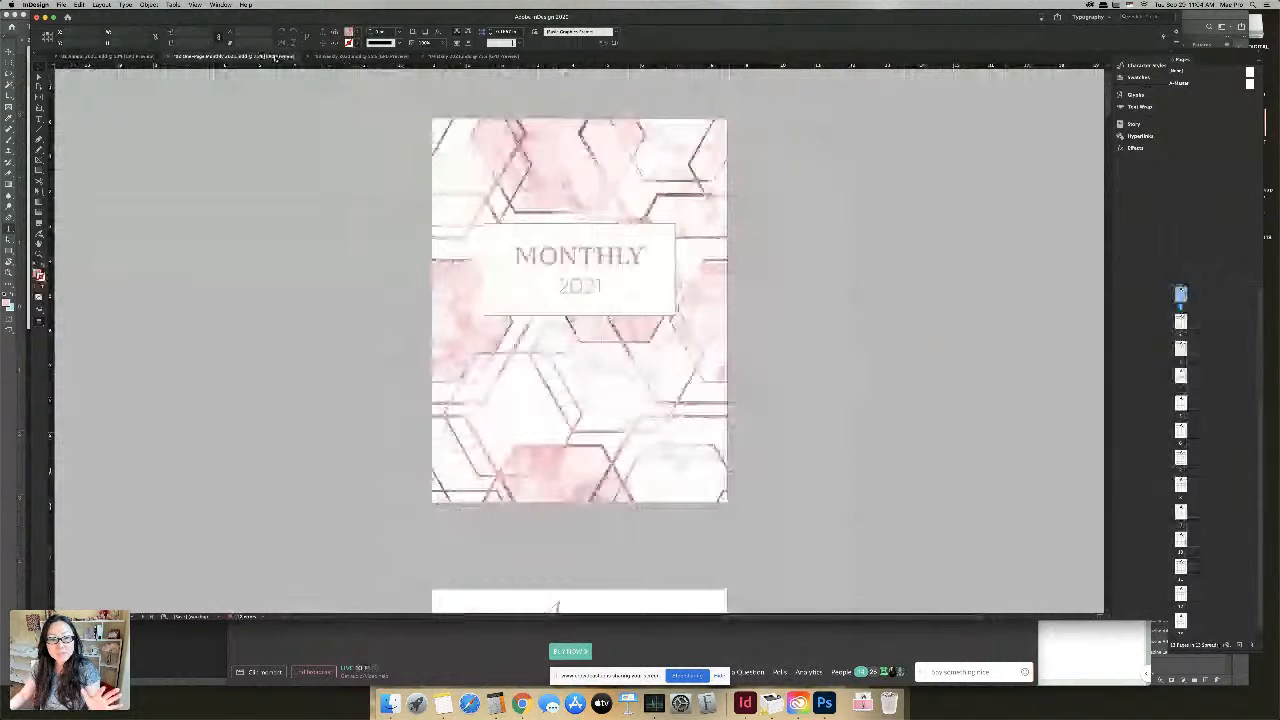
Replace the MONTHLY title on the monthly planner's cover with BY MONTH
left_click(583, 253)
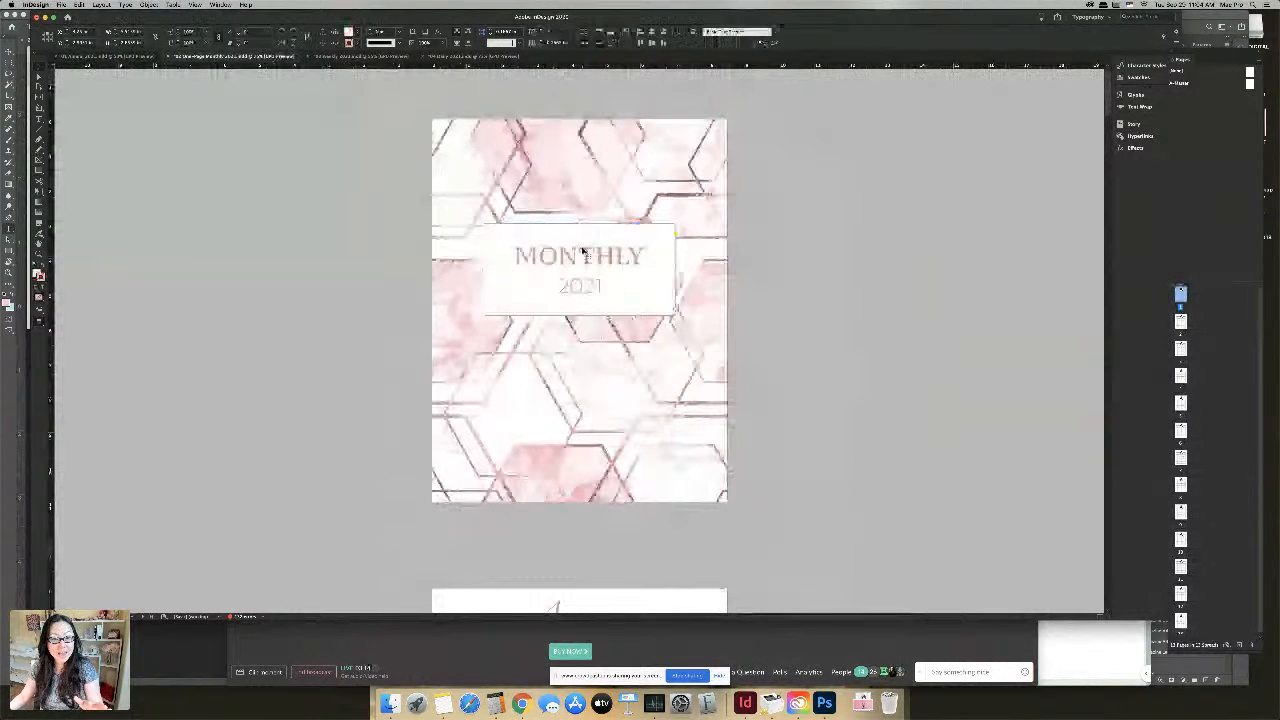
left_click_drag(645, 256, 505, 253)
type("KBY")
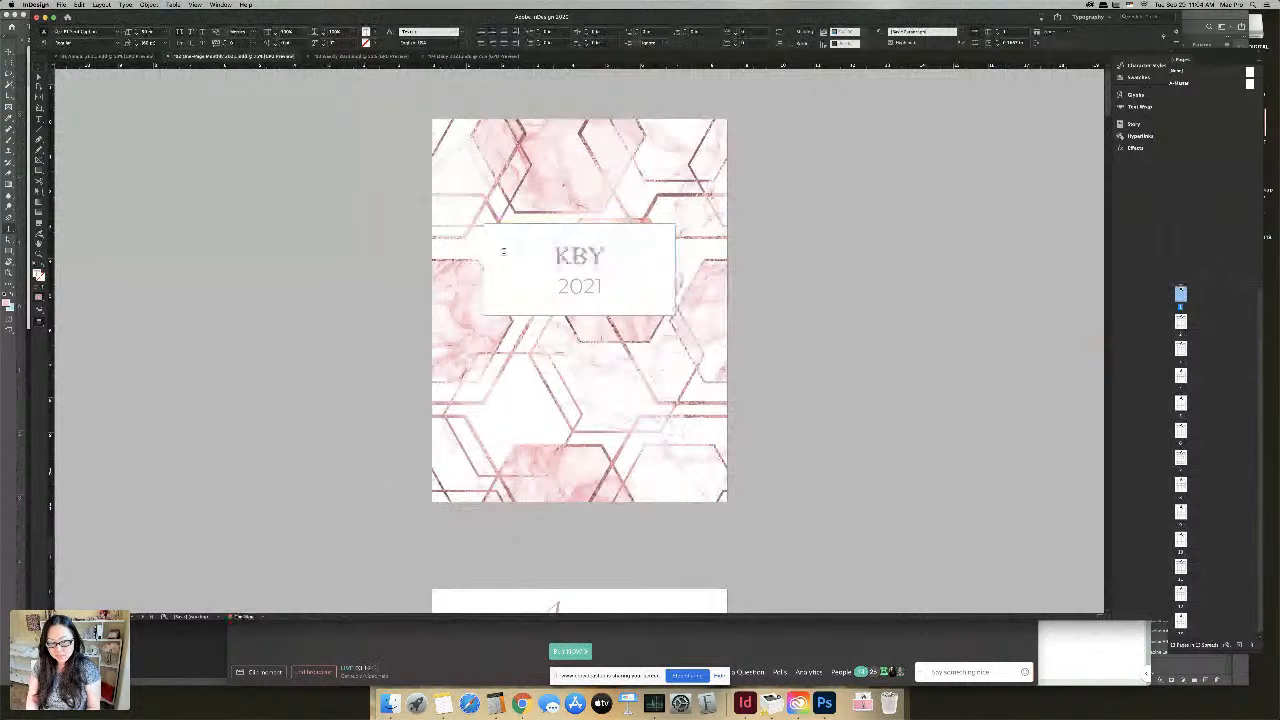
key("BackSpace")
key("BackSpace")
key("BackSpace")
type("BY MONTH")
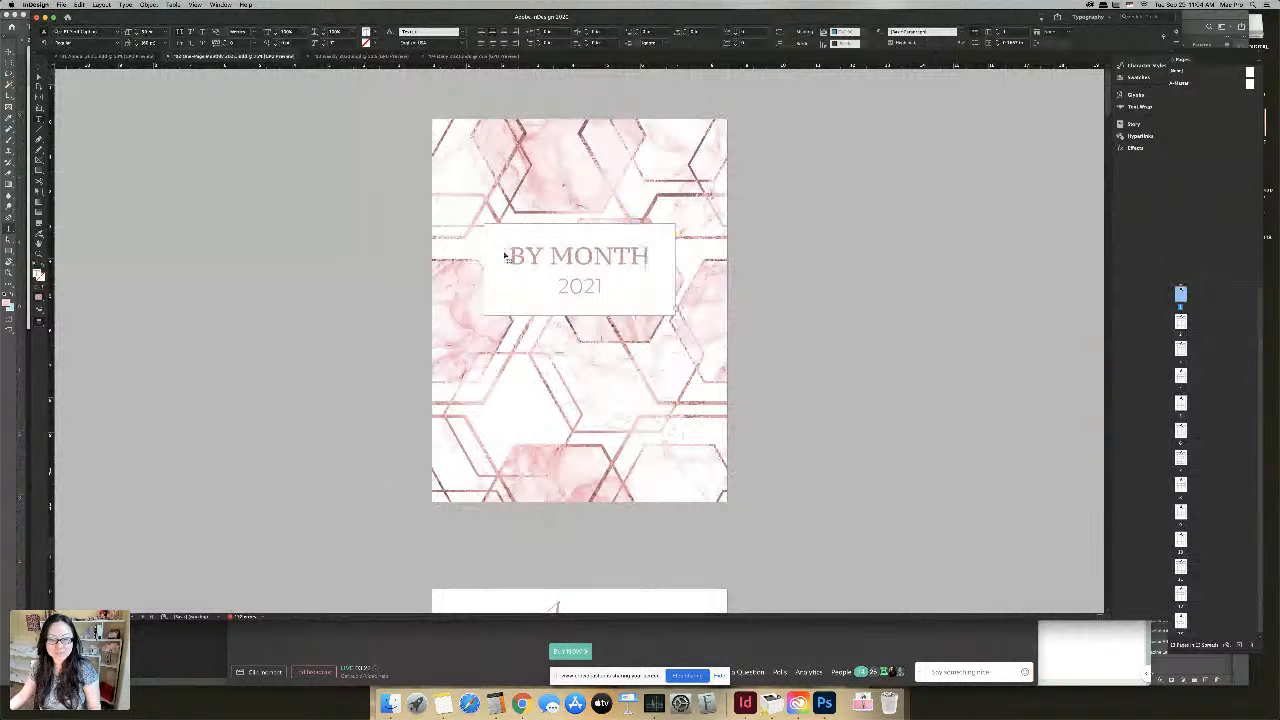
Delete the title text frame from the monthly cover, and undo the deletion and the title edits
key("Escape")
key("Delete")
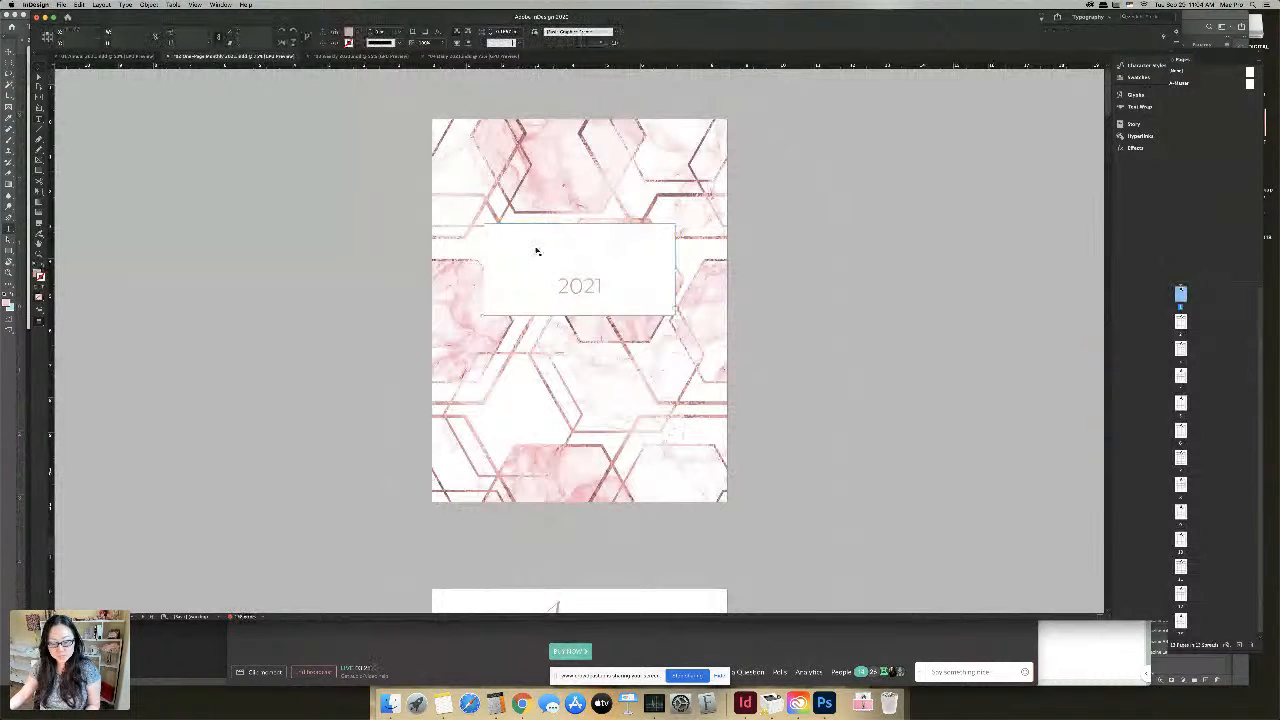
key("ctrl+z")
key("ctrl+z")
key("ctrl+z")
key("ctrl+z")
key("ctrl+z")
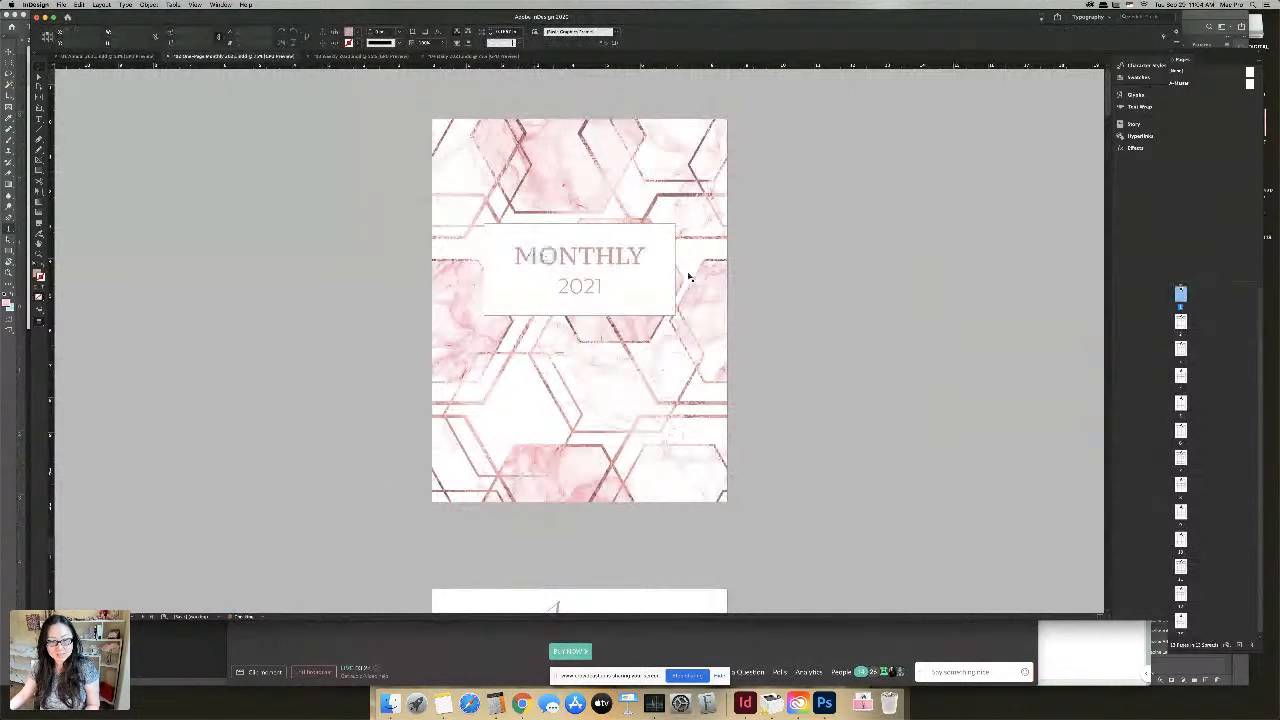
Select the monthly cover's background image and look through the monthly calendar pages from January to June
left_click(651, 177)
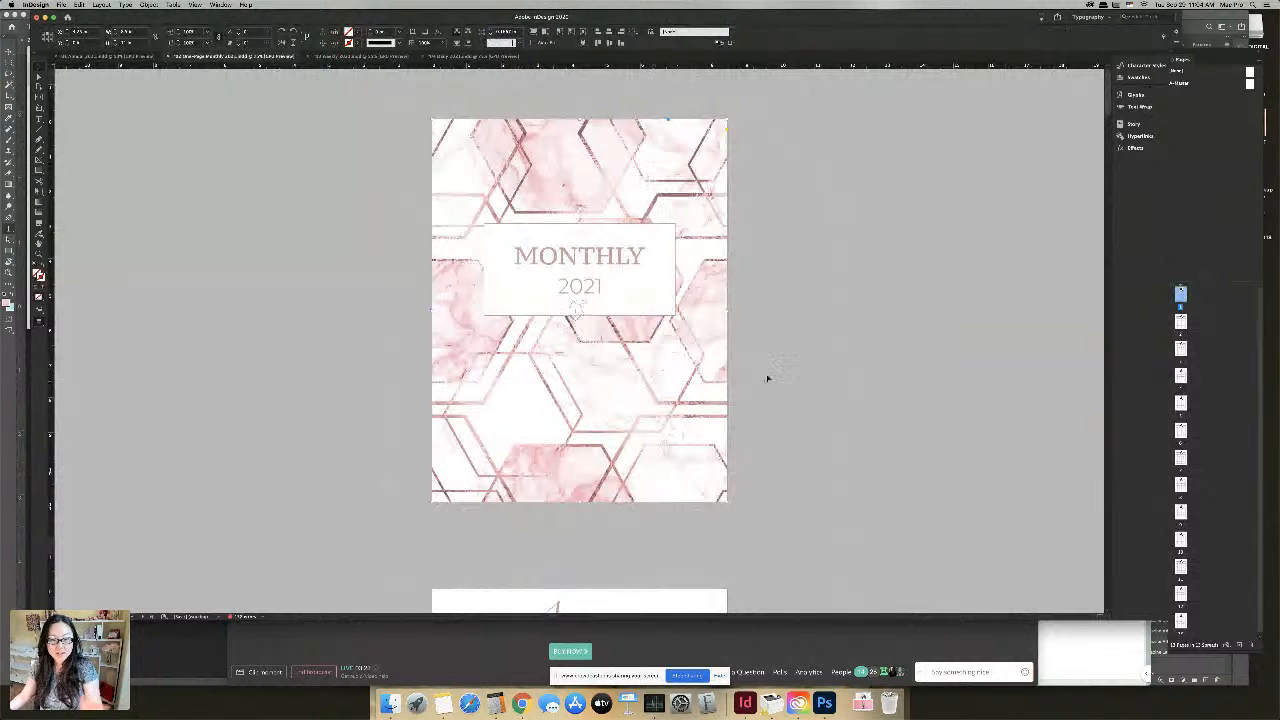
scroll(766, 377, "down", 1)
scroll(639, 281, "down", 10)
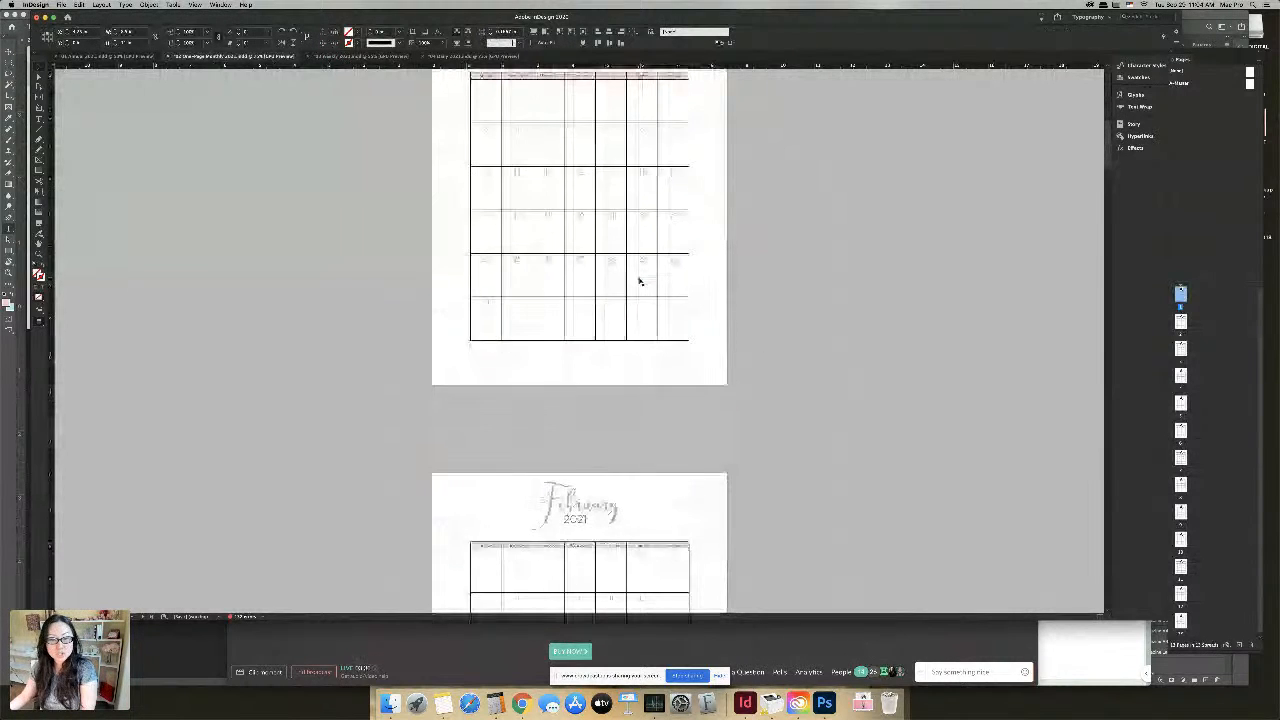
scroll(639, 280, "up", 2)
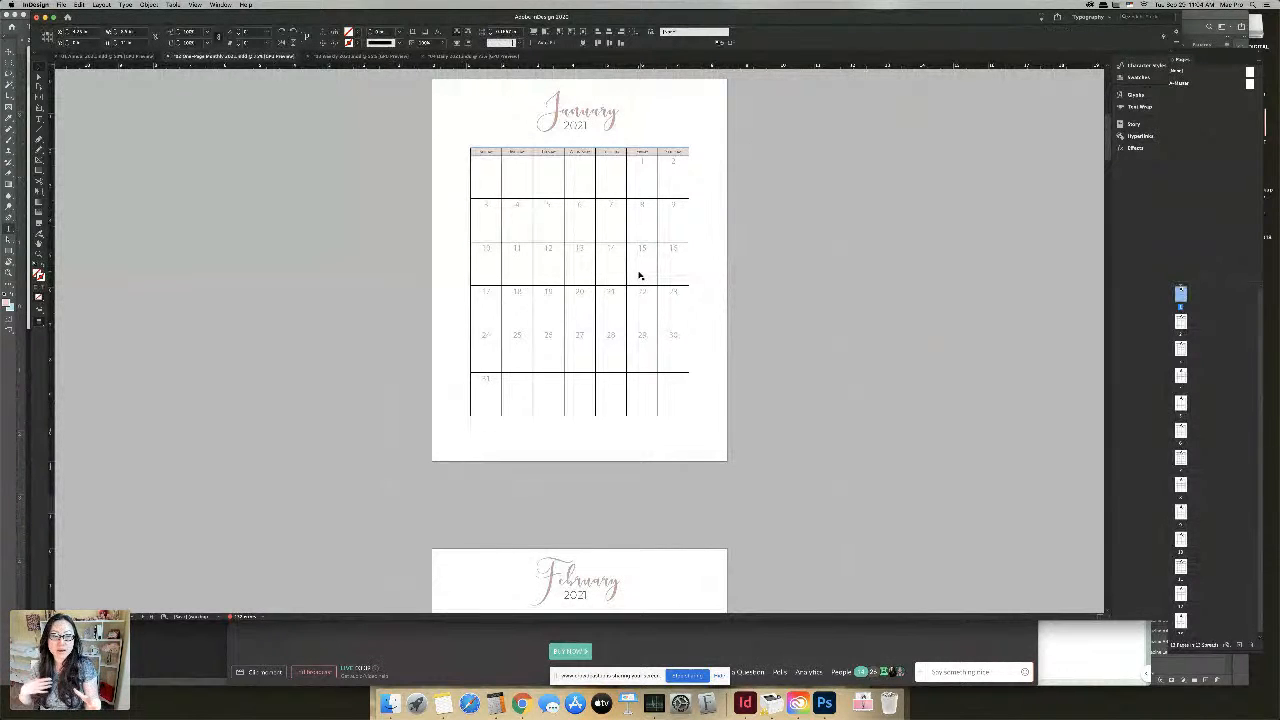
scroll(641, 280, "down", 5)
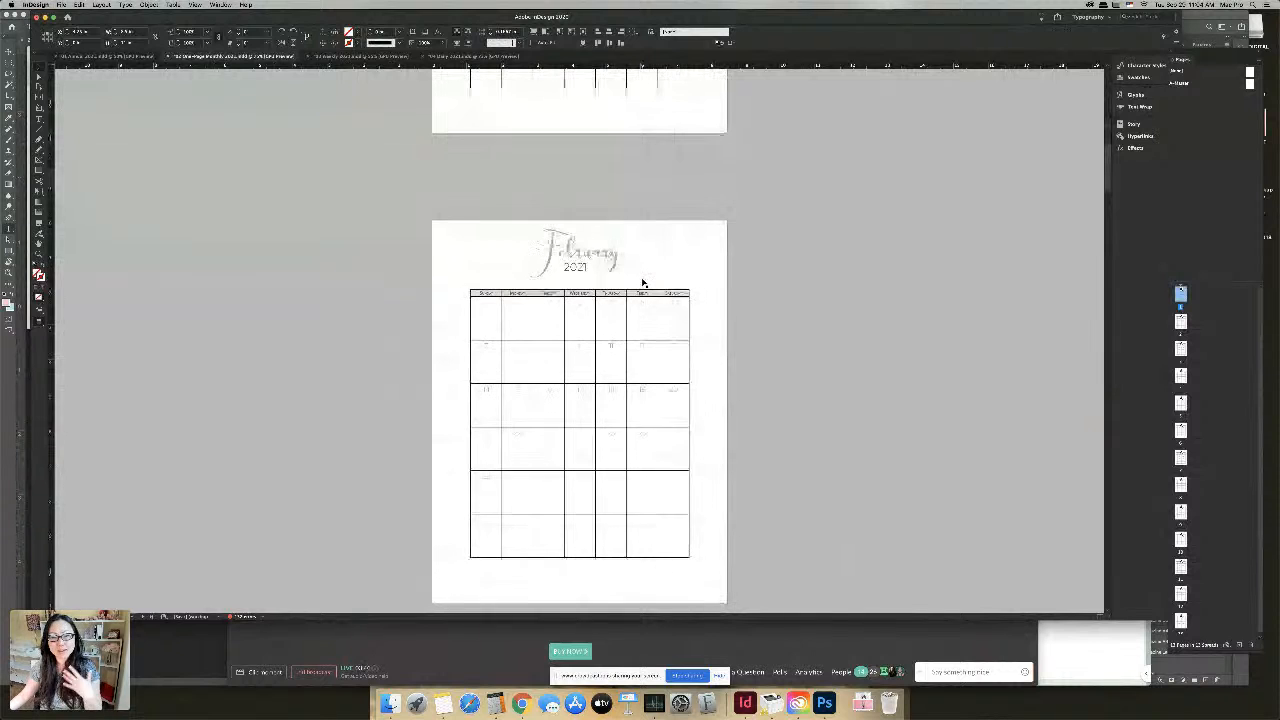
scroll(643, 283, "down", 3)
scroll(643, 283, "down", 5)
scroll(644, 283, "down", 3)
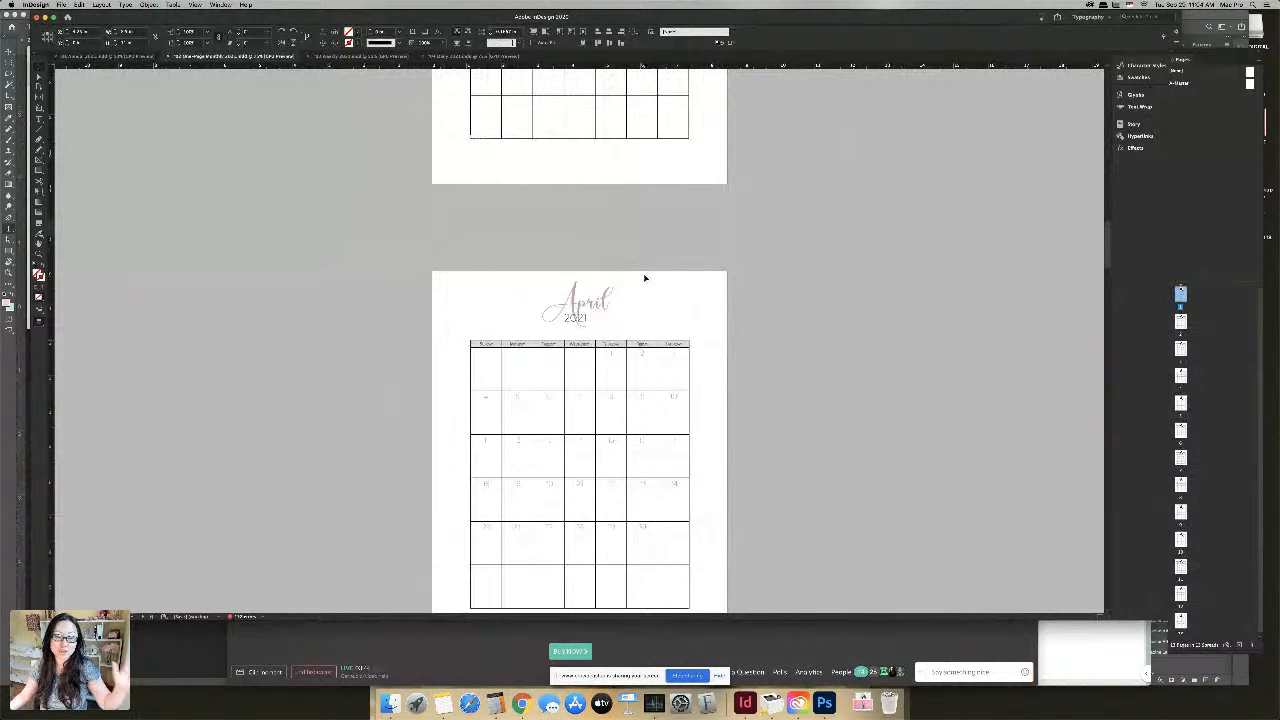
scroll(645, 278, "down", 5)
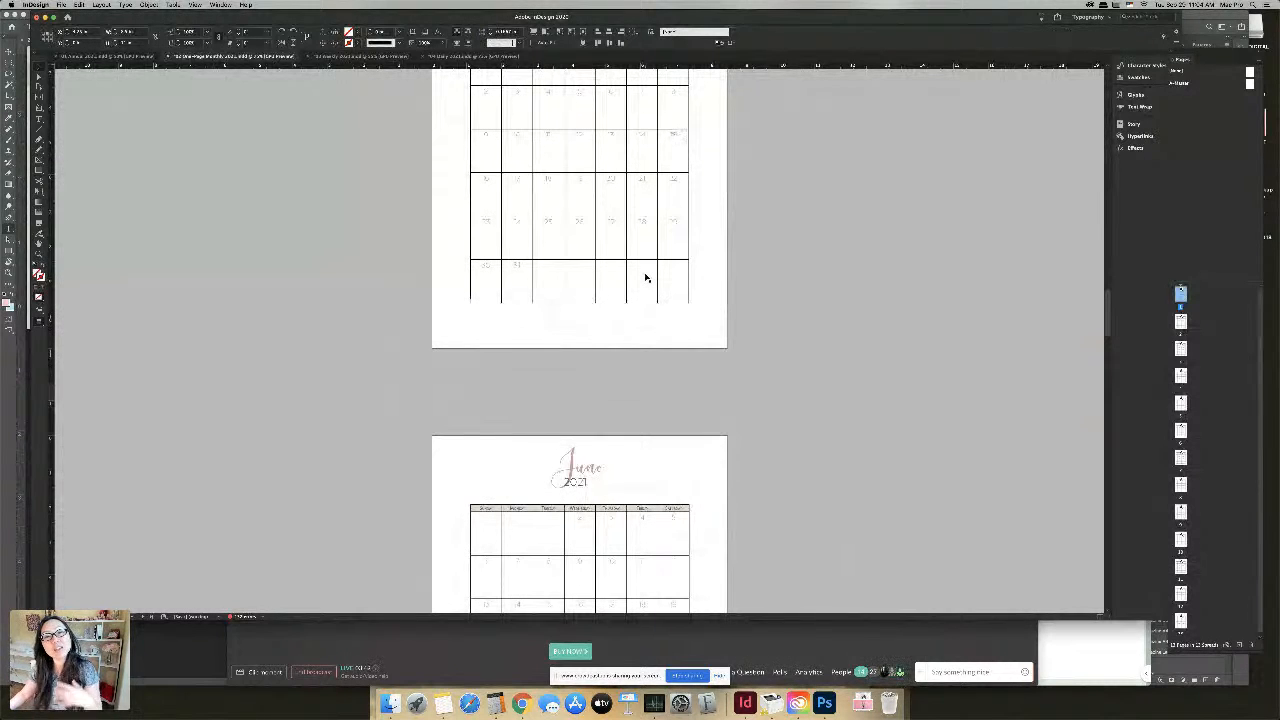
scroll(640, 263, "down", 3)
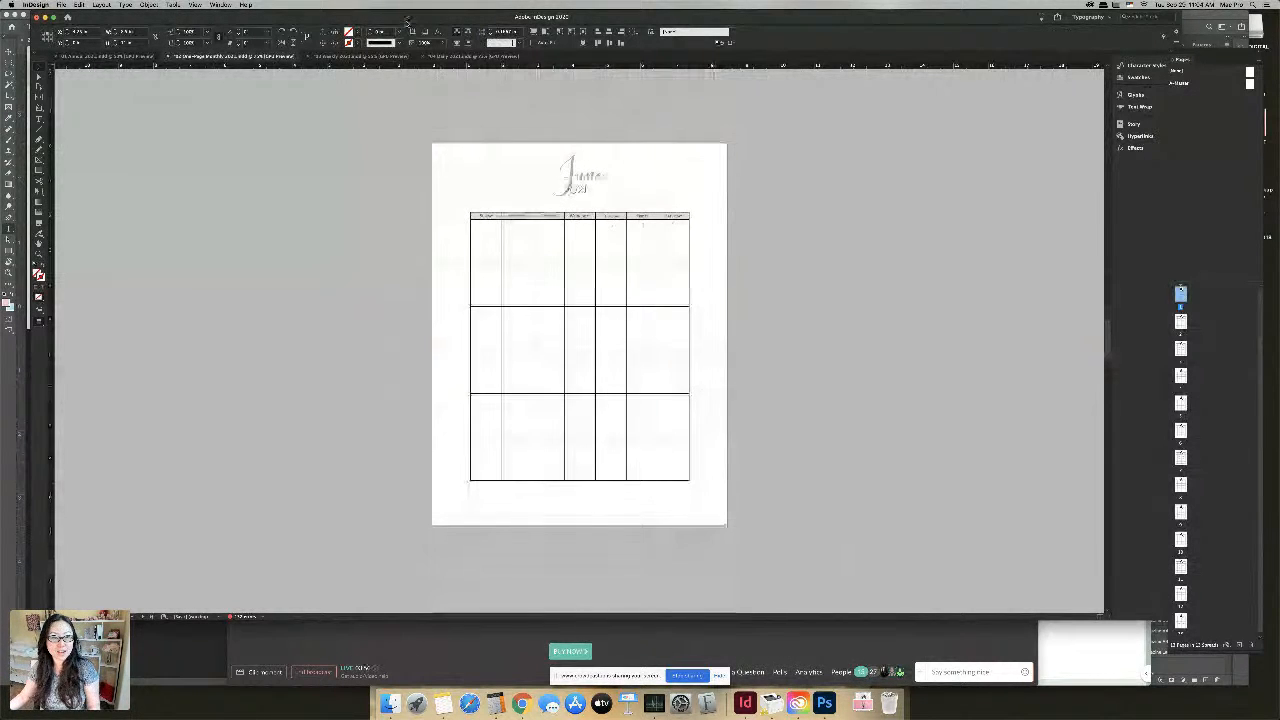
Bring up the weekly planner document and select its cover background and the title box reading WEEKLY 2021
left_click(372, 56)
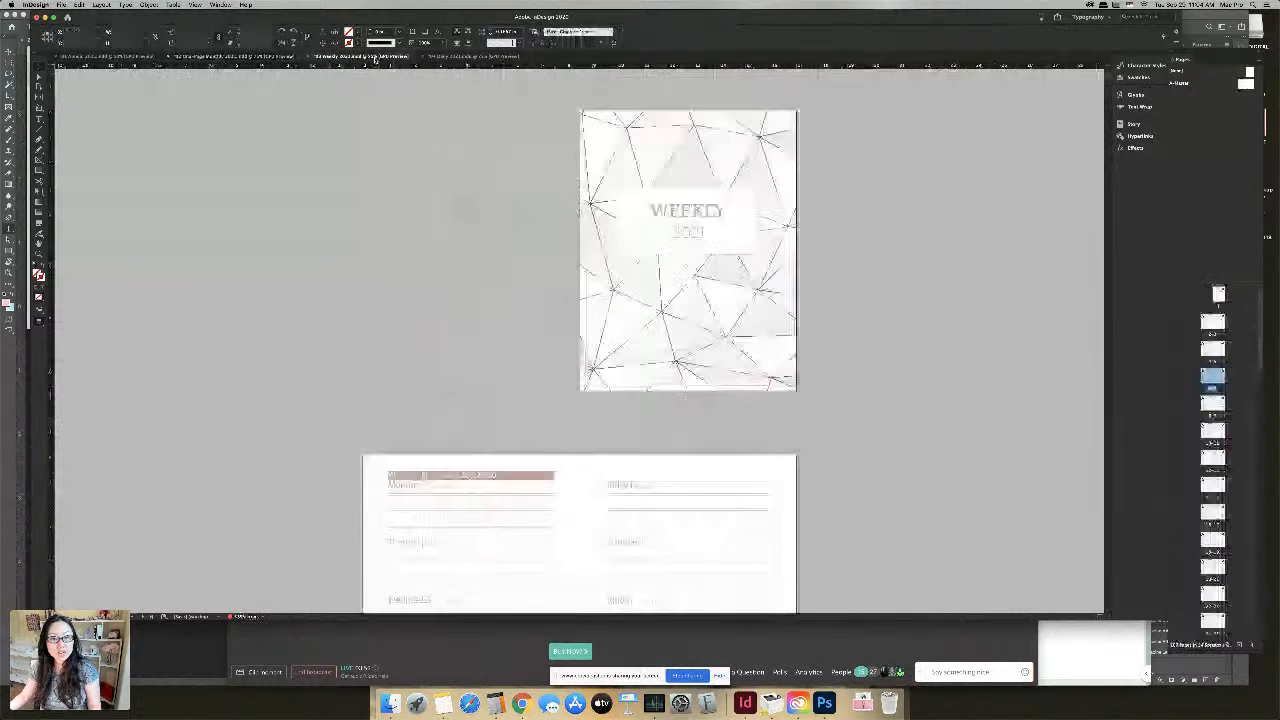
left_click(657, 125)
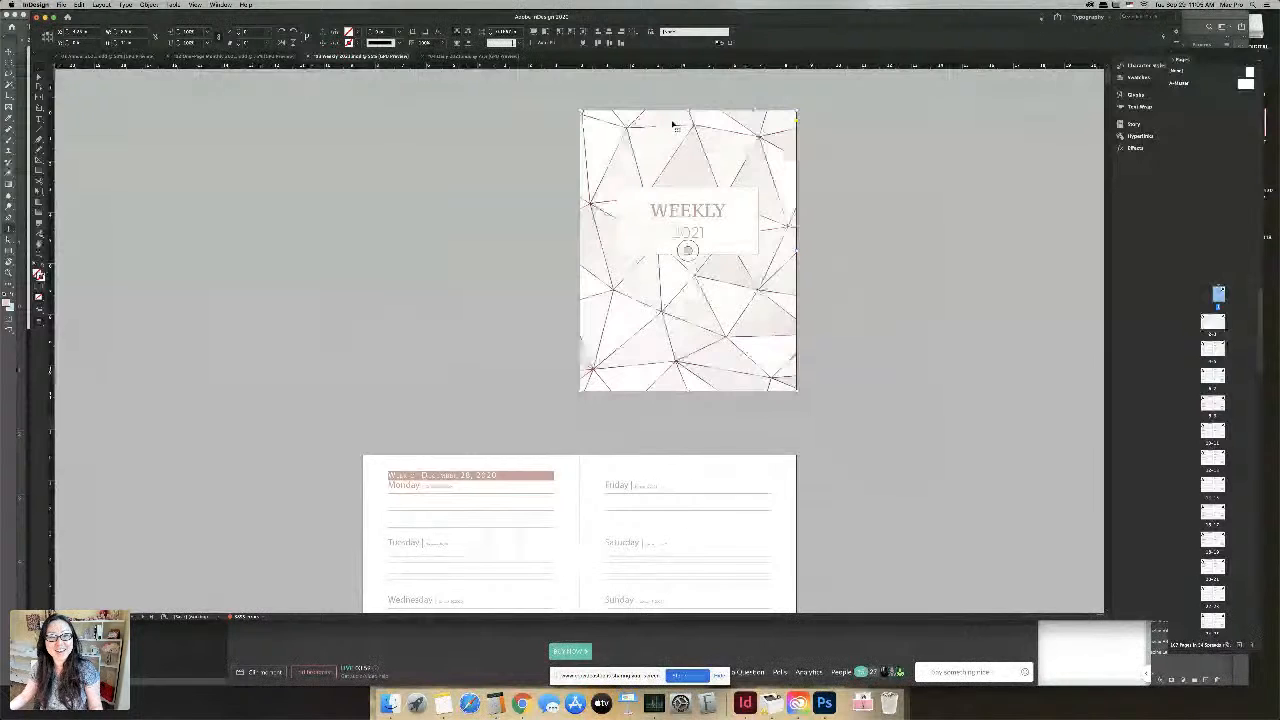
left_click(671, 213)
double_click(651, 211)
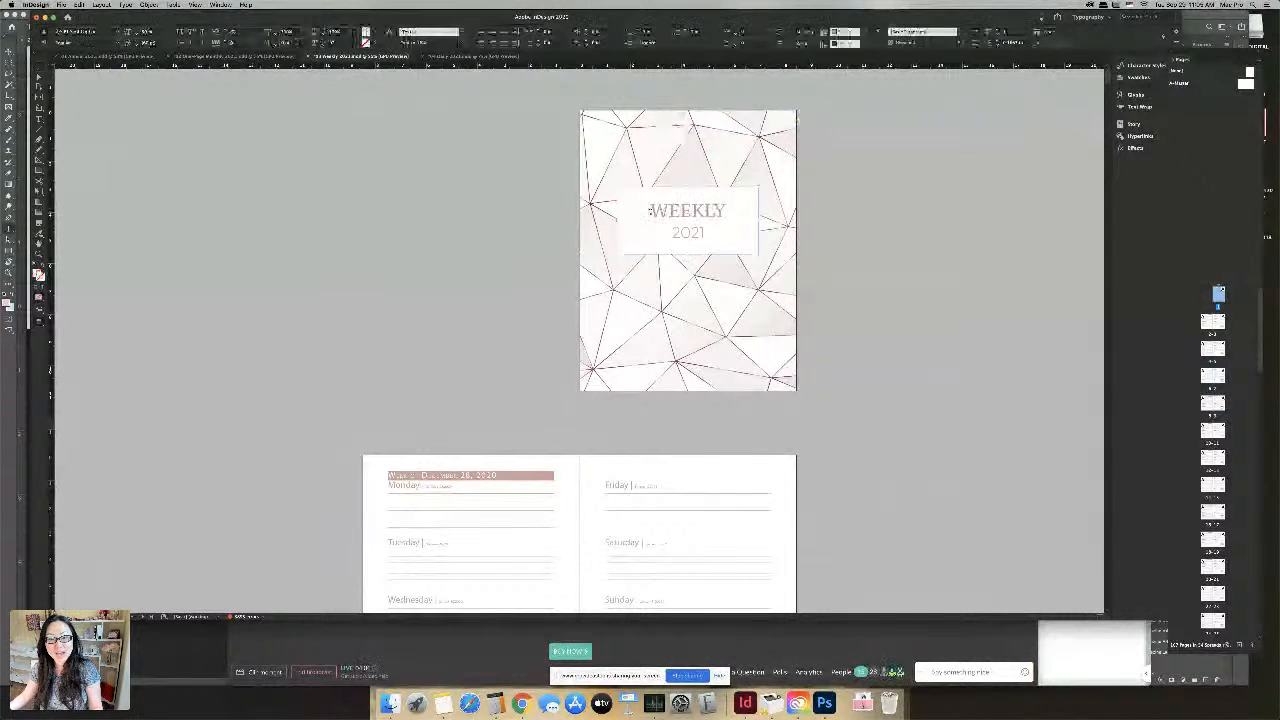
left_click_drag(651, 211, 716, 222)
key("Escape")
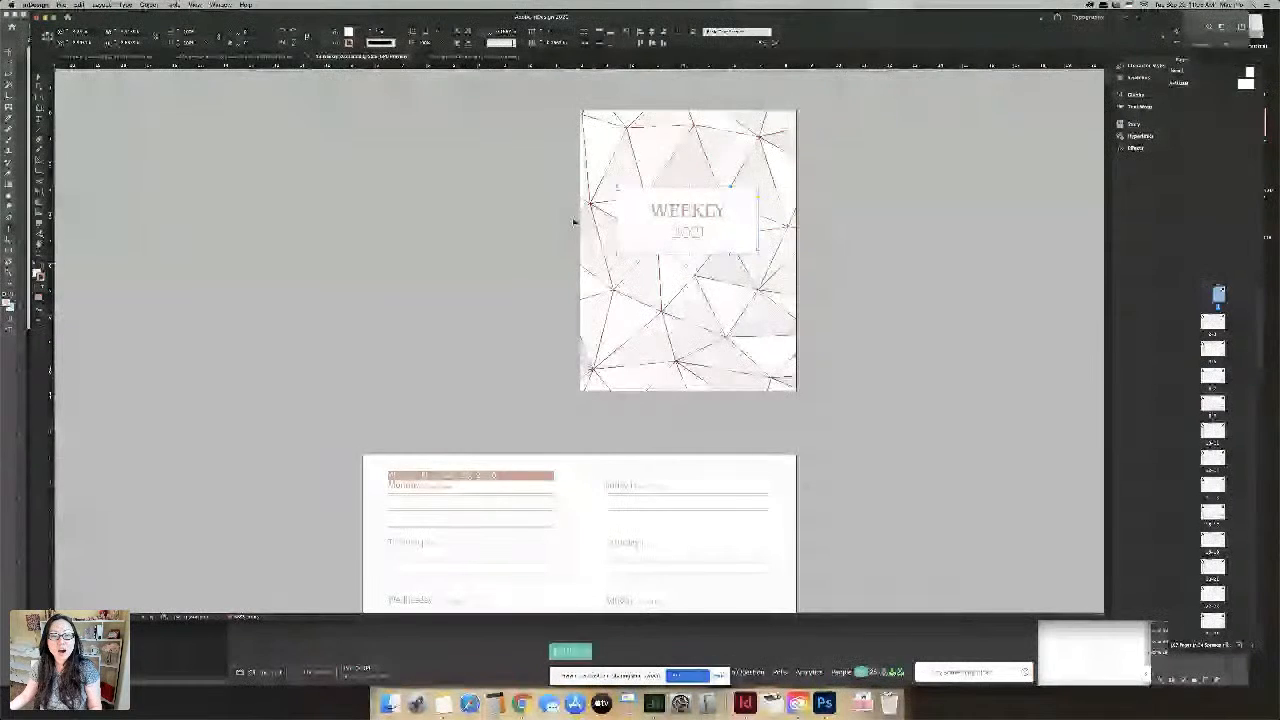
Look through the weekly spreads from the week of December 28, 2020 to the week of January 11, 2021
scroll(569, 216, "down", 5)
scroll(567, 215, "up", 1)
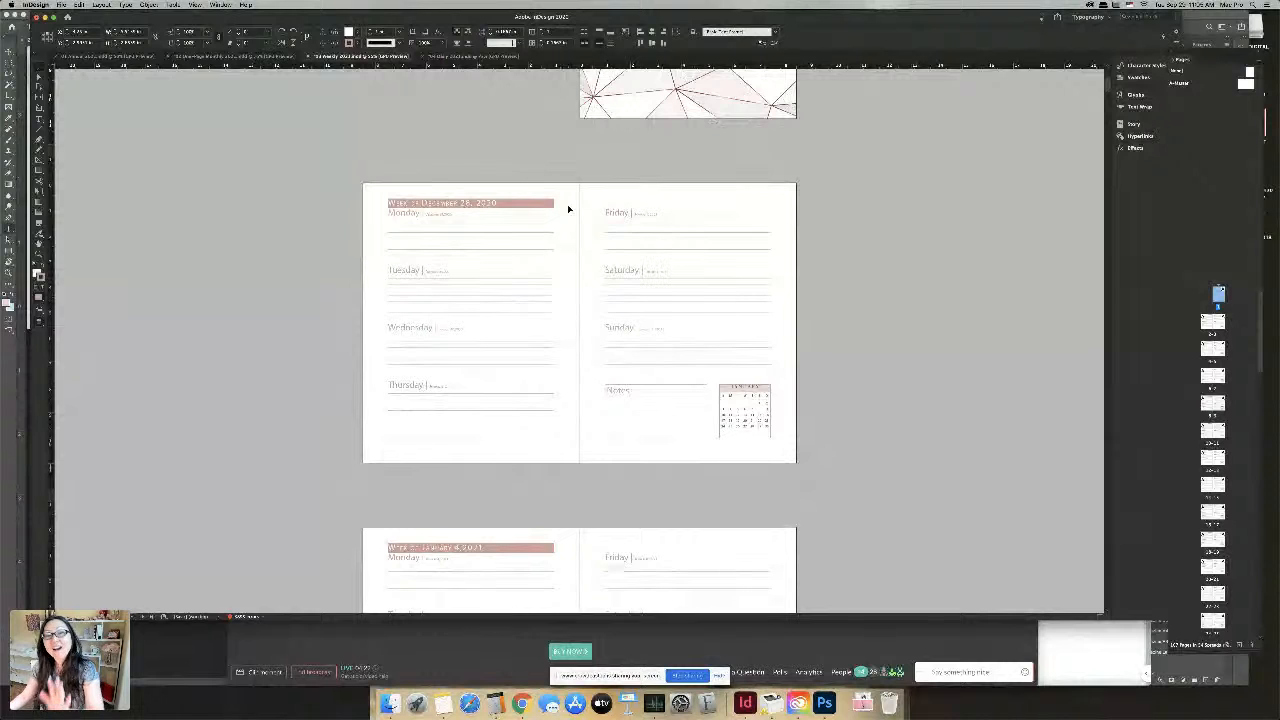
scroll(567, 204, "down", 3)
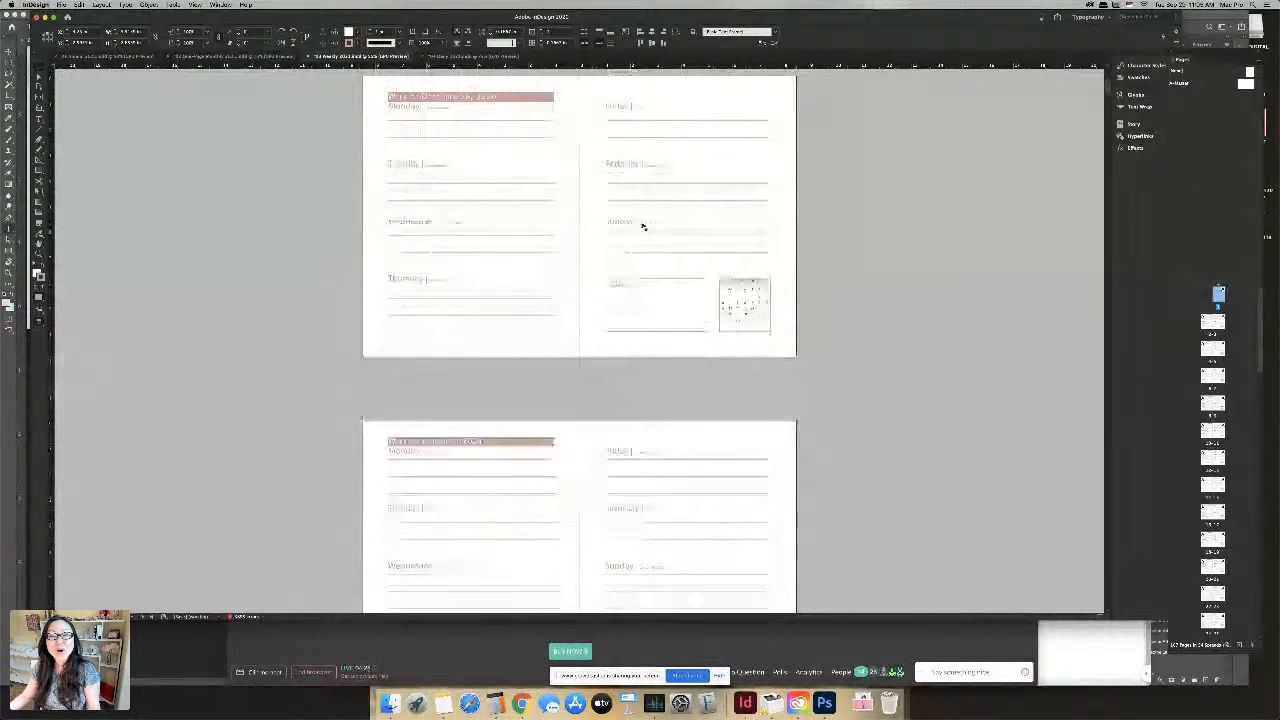
scroll(730, 257, "down", 1)
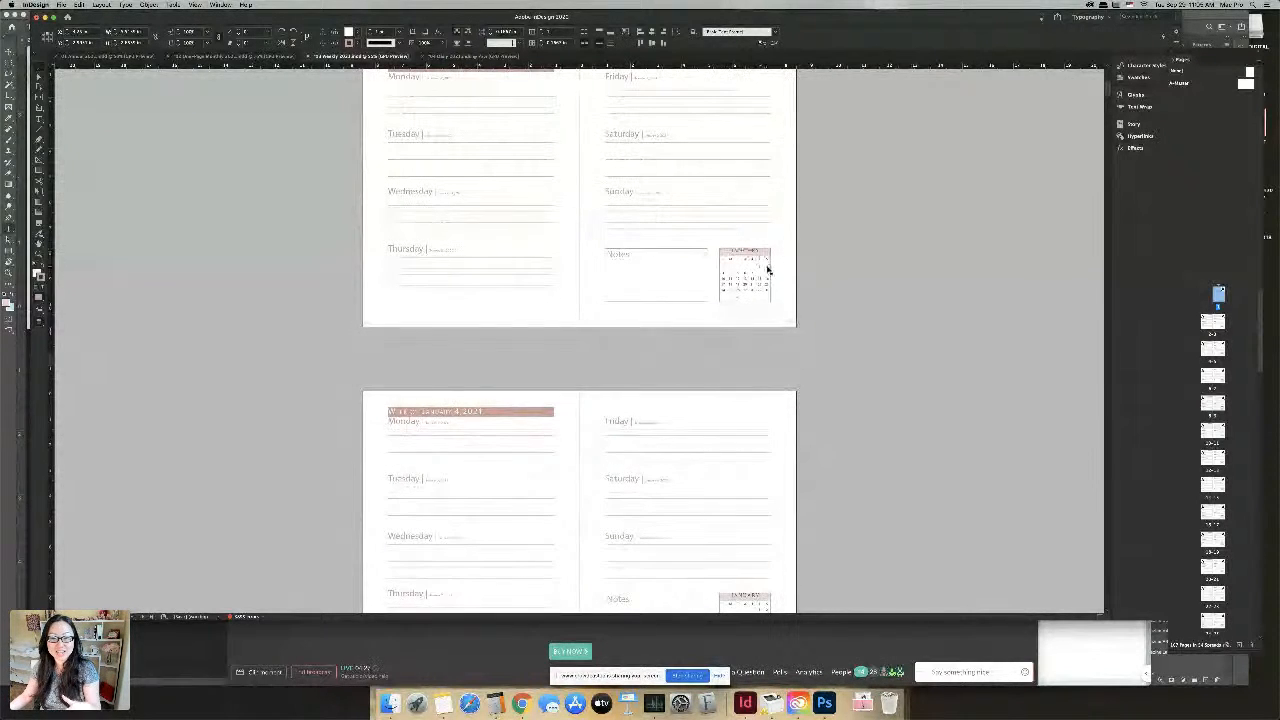
scroll(734, 360, "down", 1)
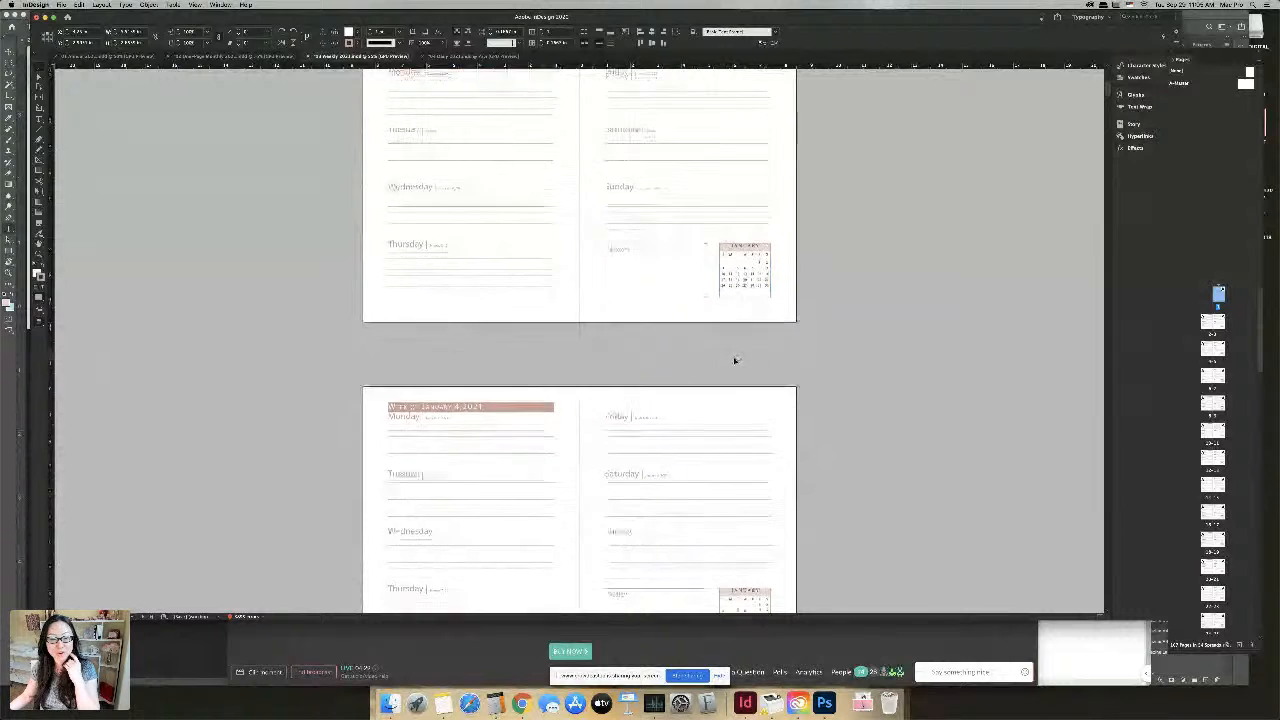
scroll(734, 360, "down", 10)
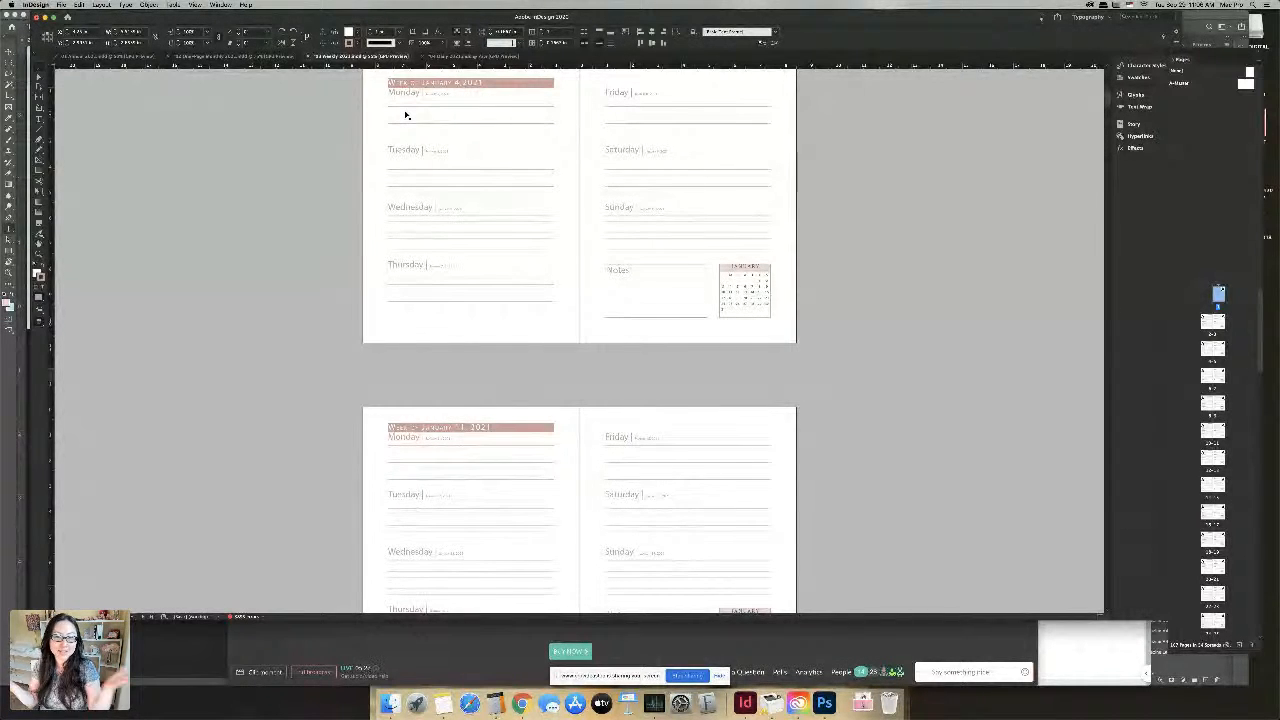
Finish looking at the January weekly spreads and bring up the daily planner document's cover
scroll(540, 235, "down", 1)
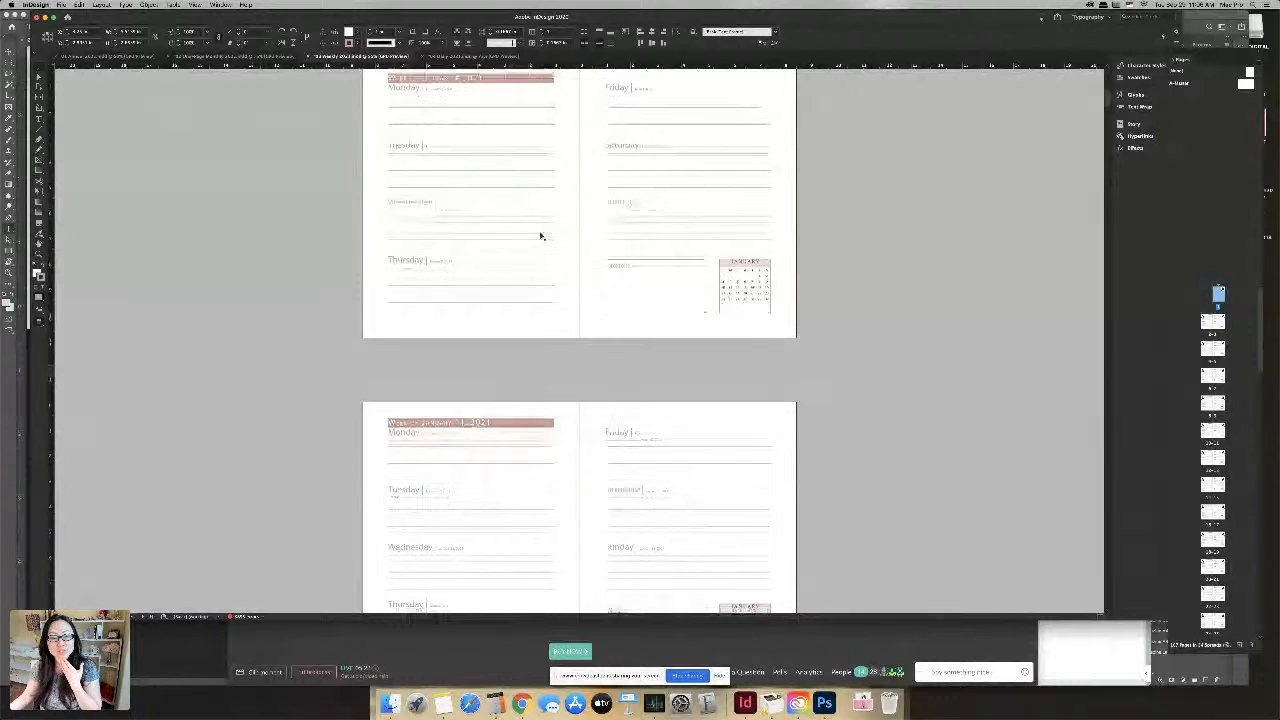
scroll(540, 235, "down", 1)
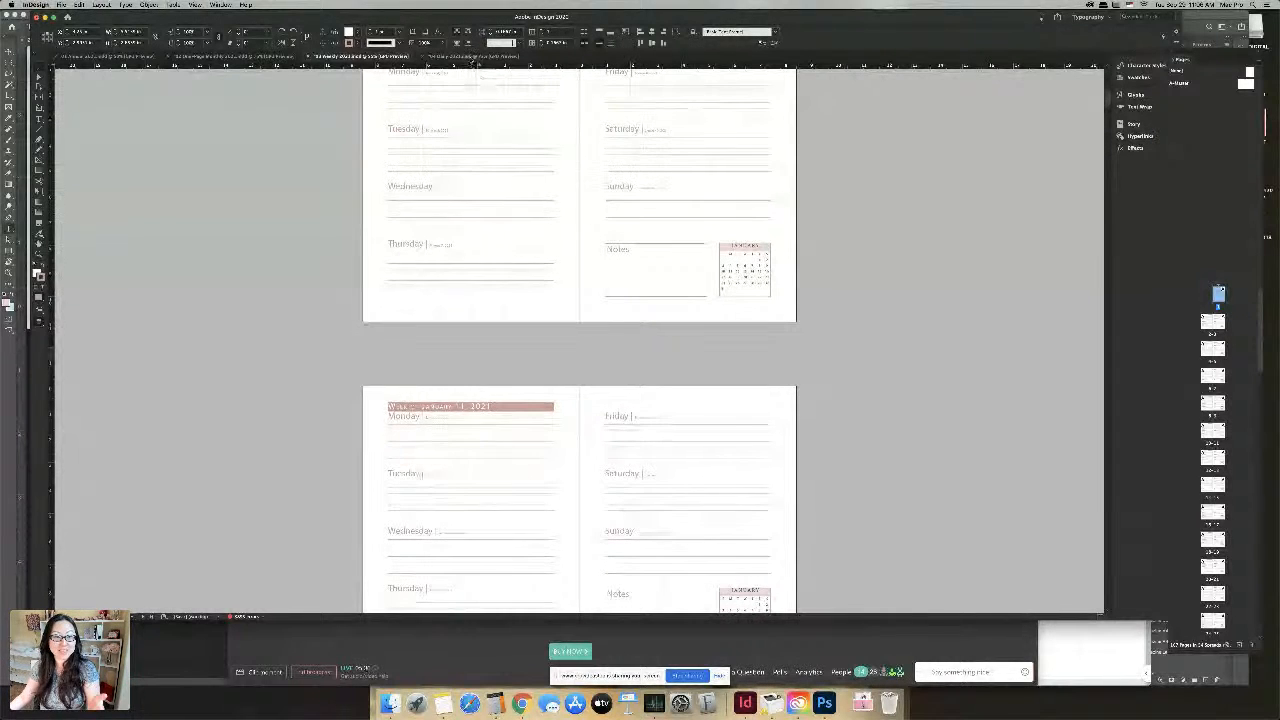
left_click(483, 57)
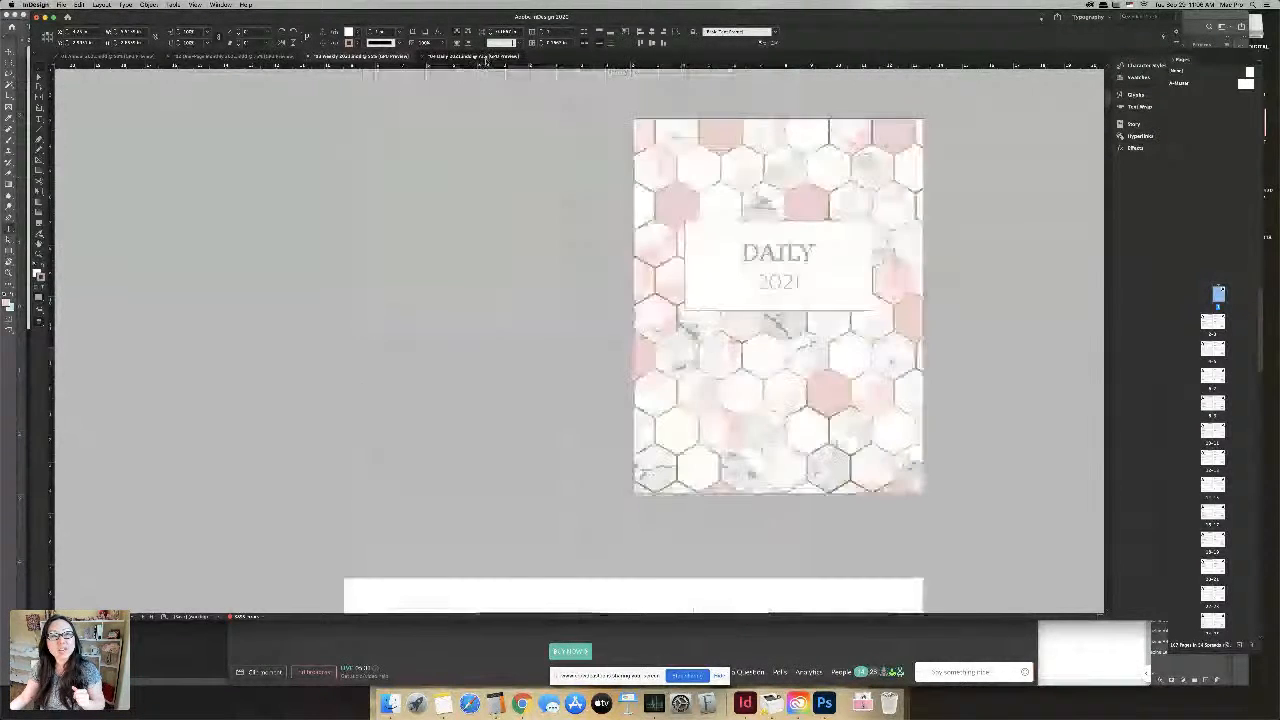
scroll(575, 235, "down", 3)
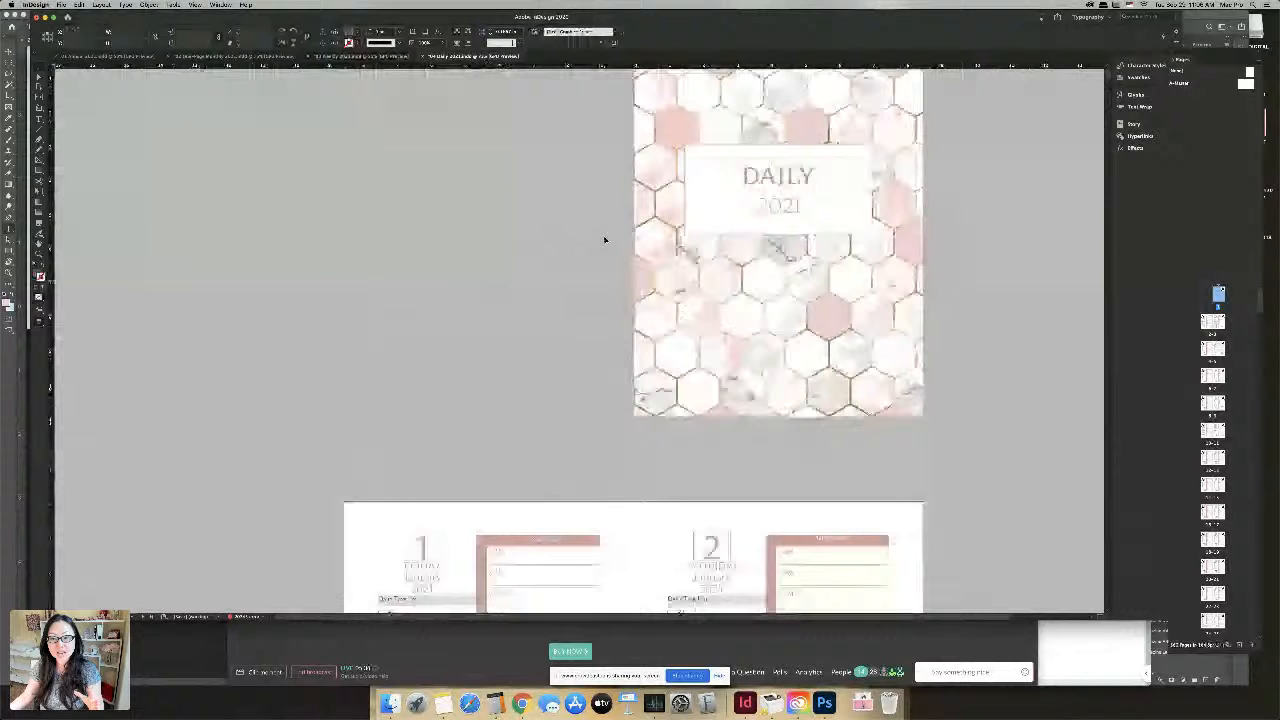
Replace DAILY with BY DAY in the daily cover's title box, keeping 2021 on the line below
double_click(780, 176)
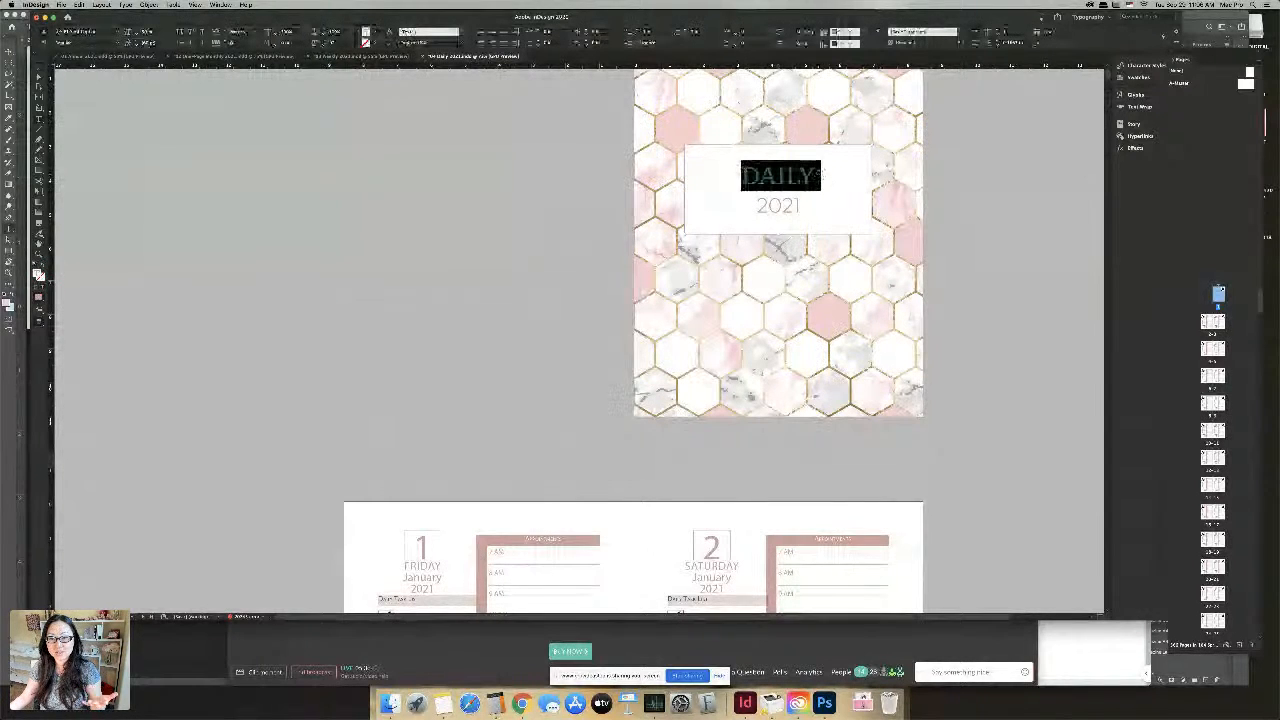
key("BackSpace")
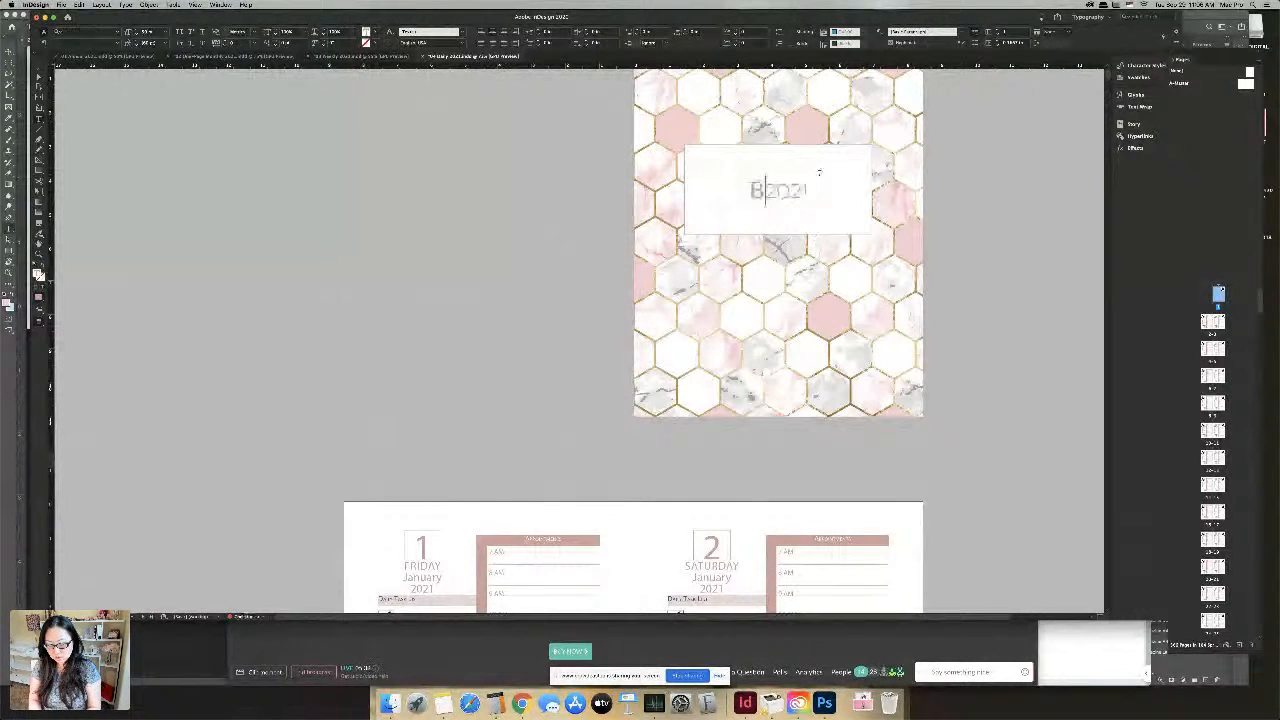
type("BY DAY")
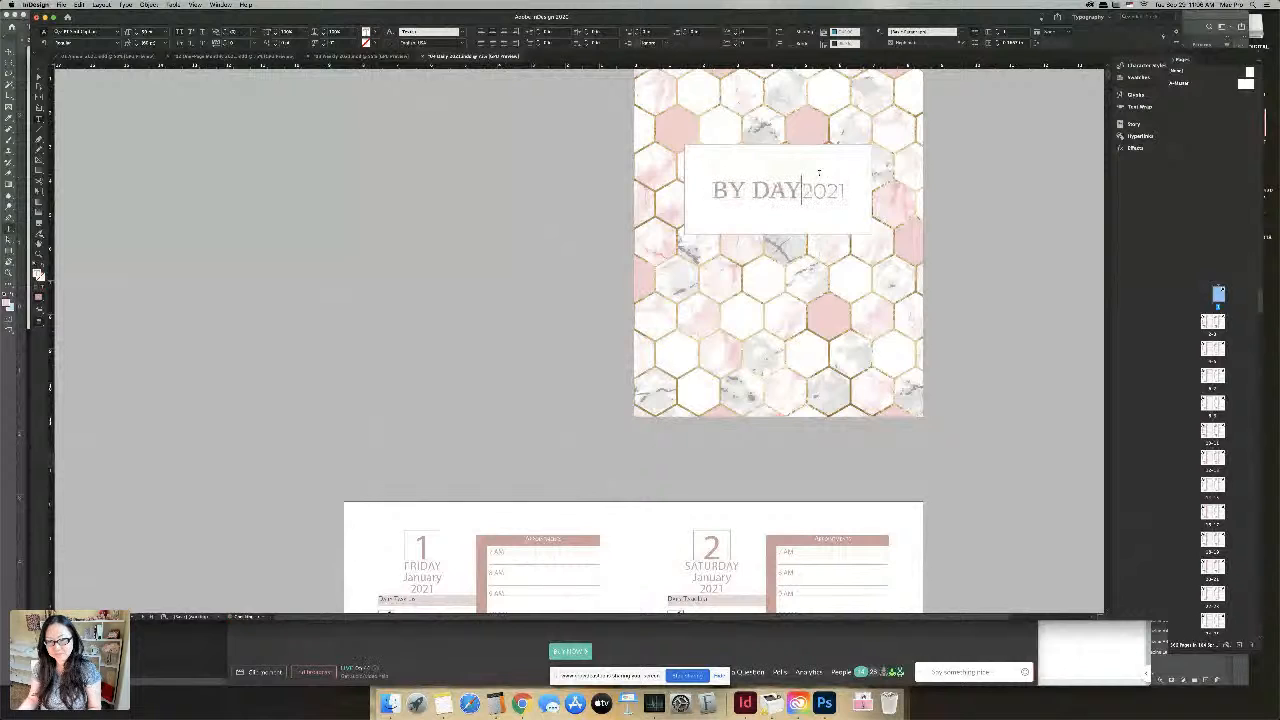
key("Return")
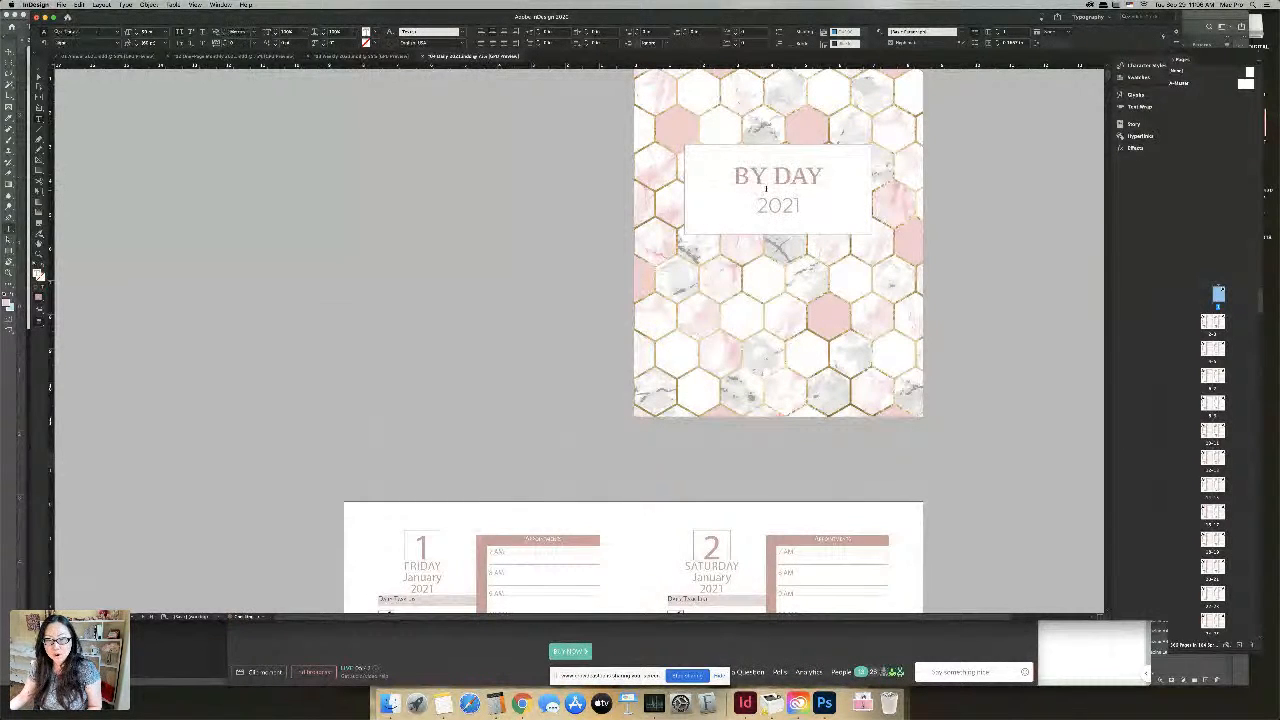
key("Escape")
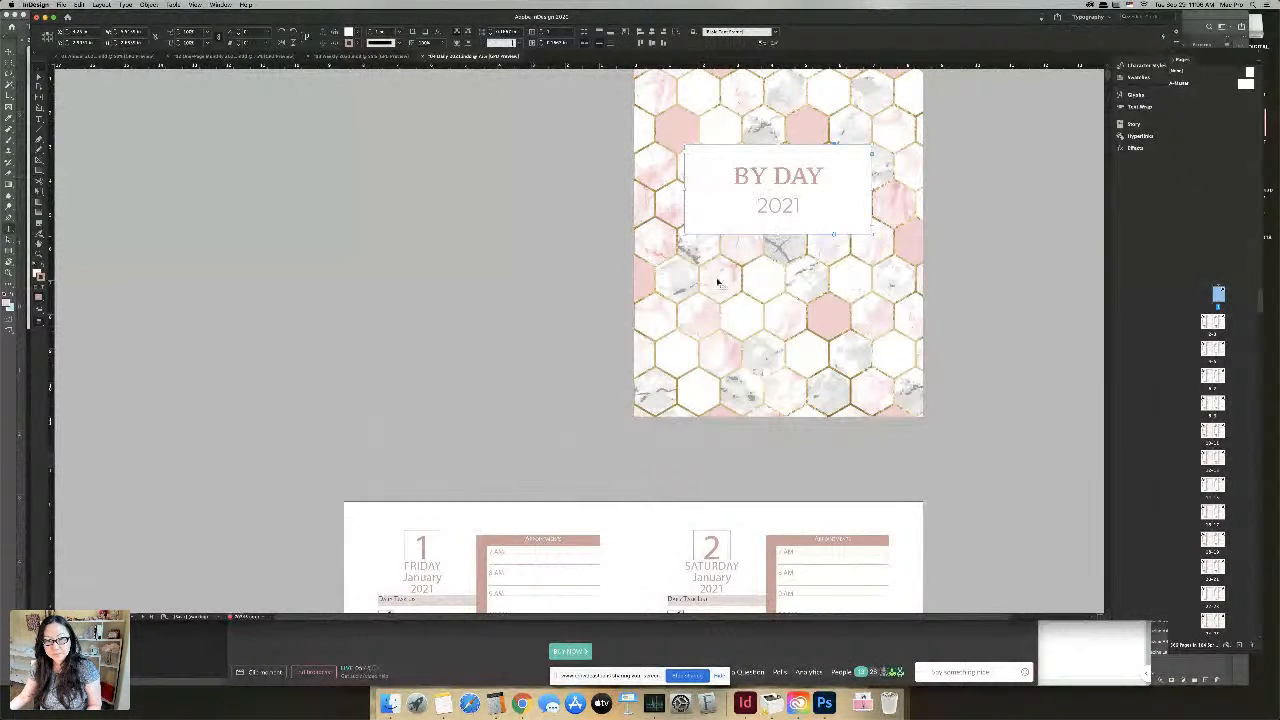
Undo the title edits on the daily planner's cover
key("cmd+z")
key("cmd+z")
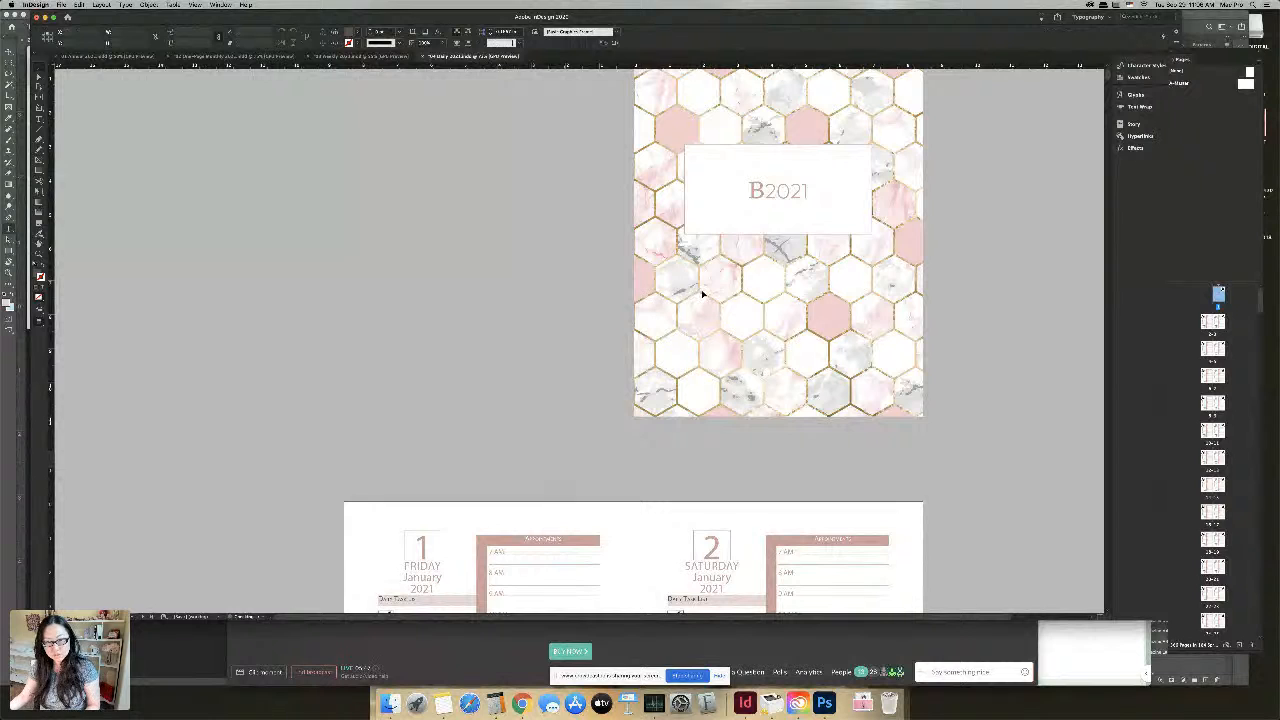
key("super+z")
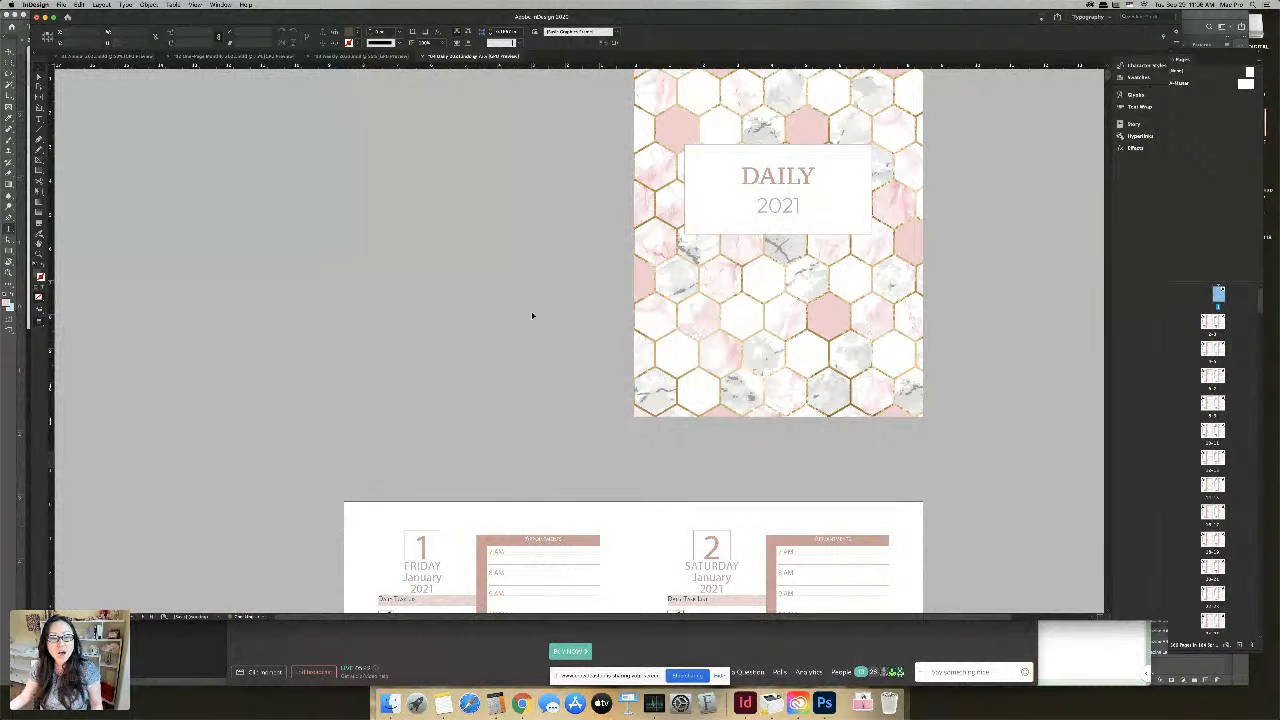
Look through the daily planner pages from January 1 to January 30, 2021
scroll(532, 316, "down", 10)
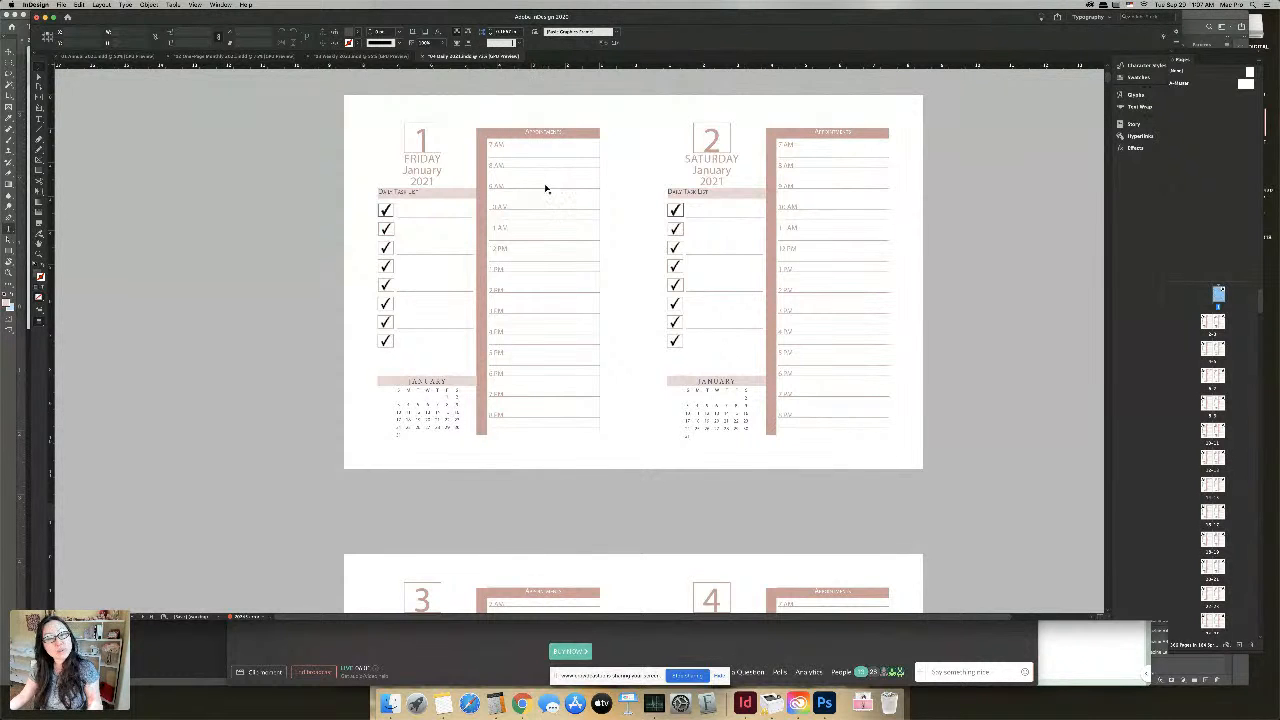
scroll(560, 440, "down", 10)
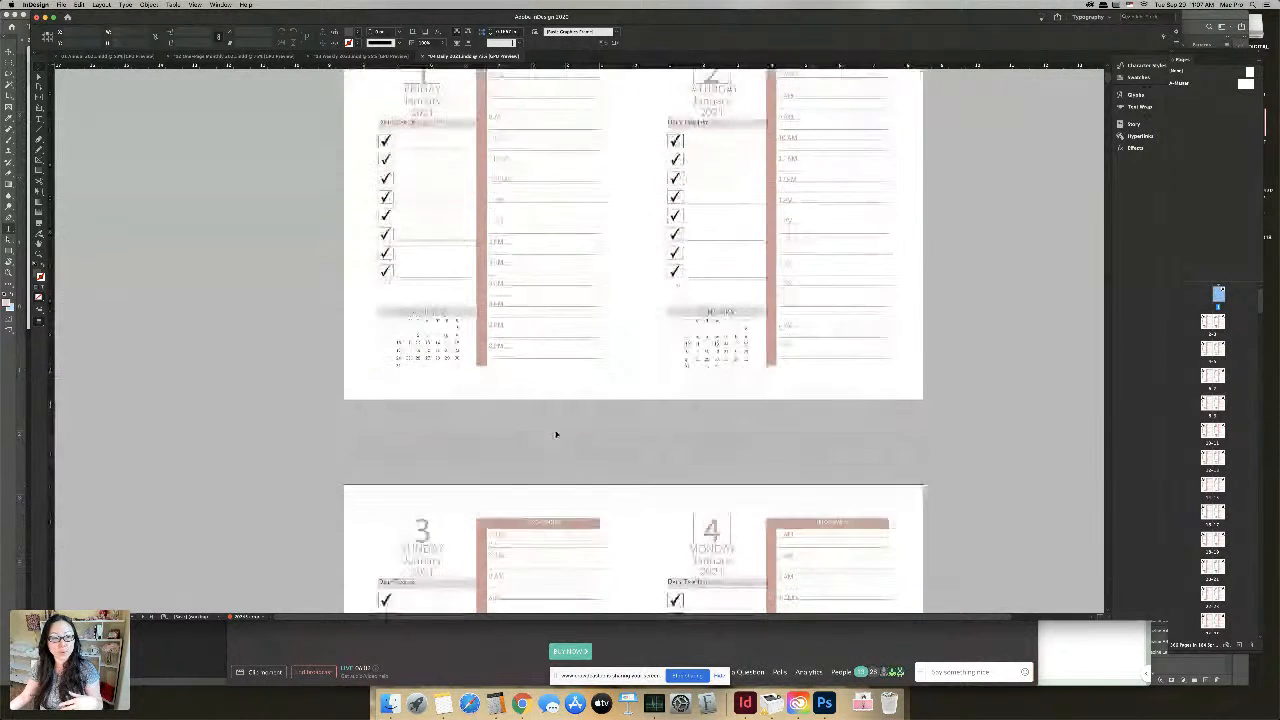
scroll(557, 429, "down", 20)
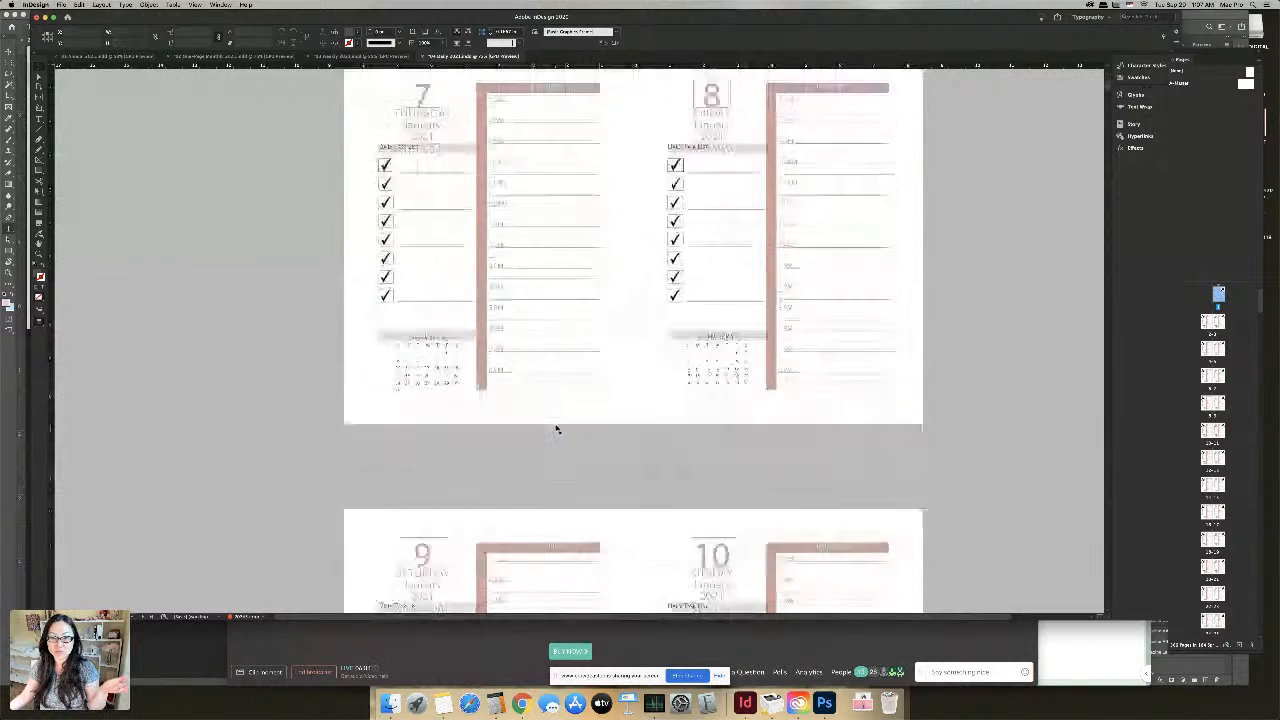
scroll(555, 429, "down", 20)
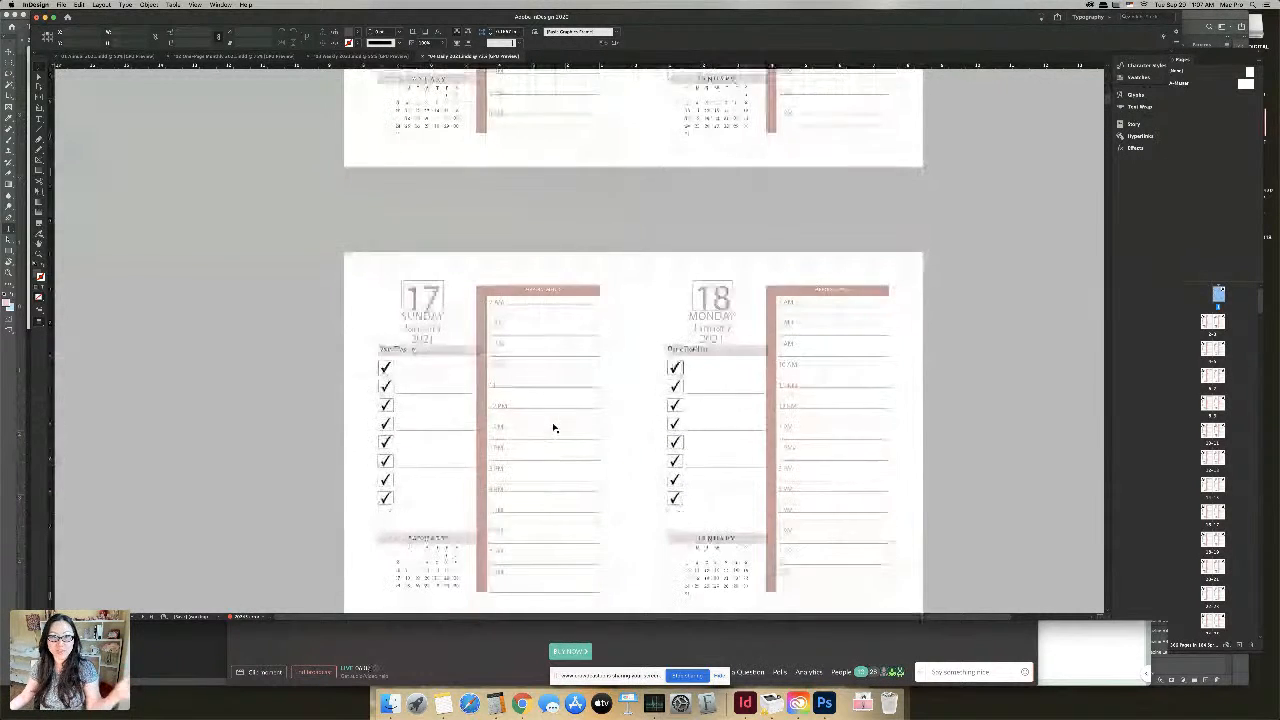
scroll(551, 426, "down", 20)
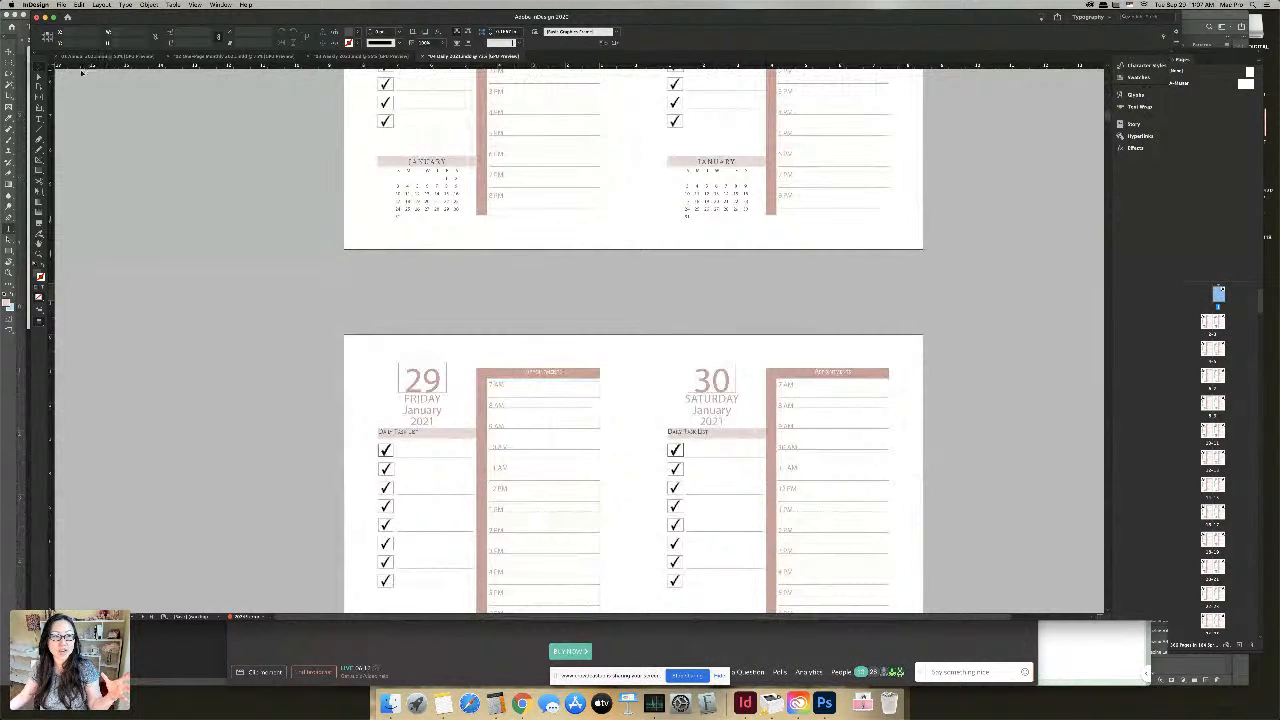
Revisit the annual, weekly and daily planner documents, viewing the covers of the weekly and daily ones
left_click(120, 57)
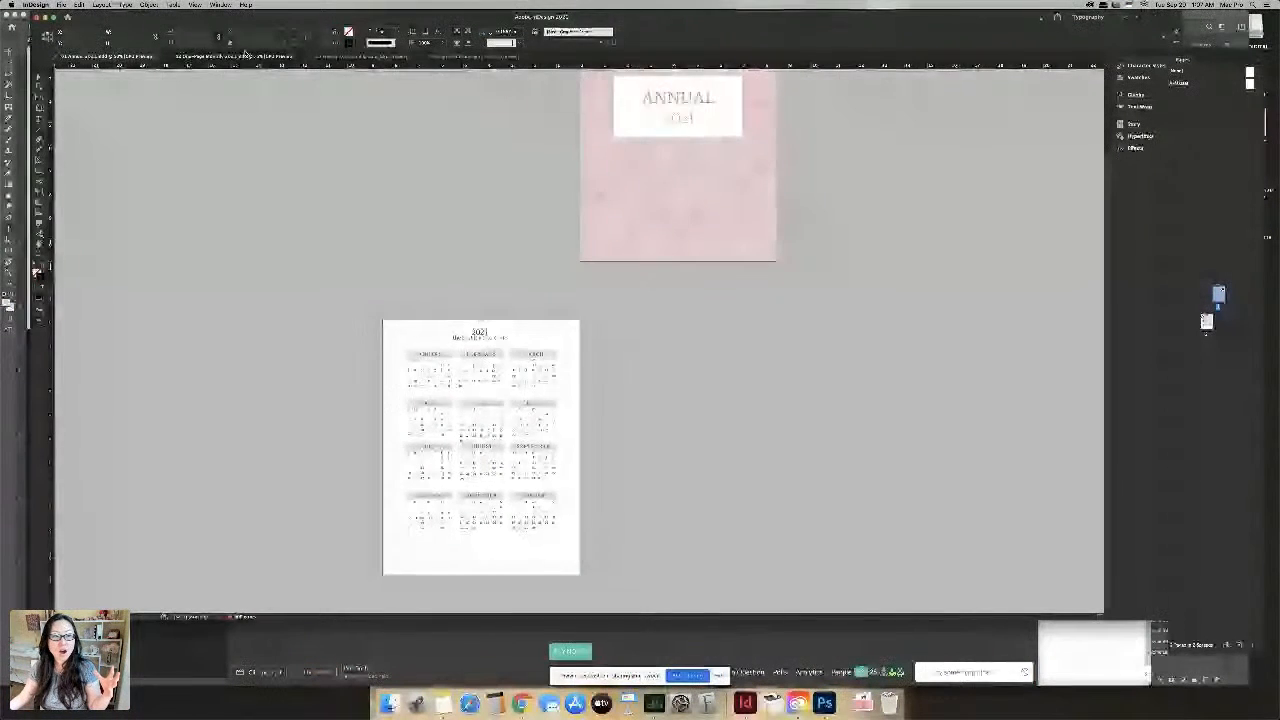
left_click(330, 57)
left_click(445, 57)
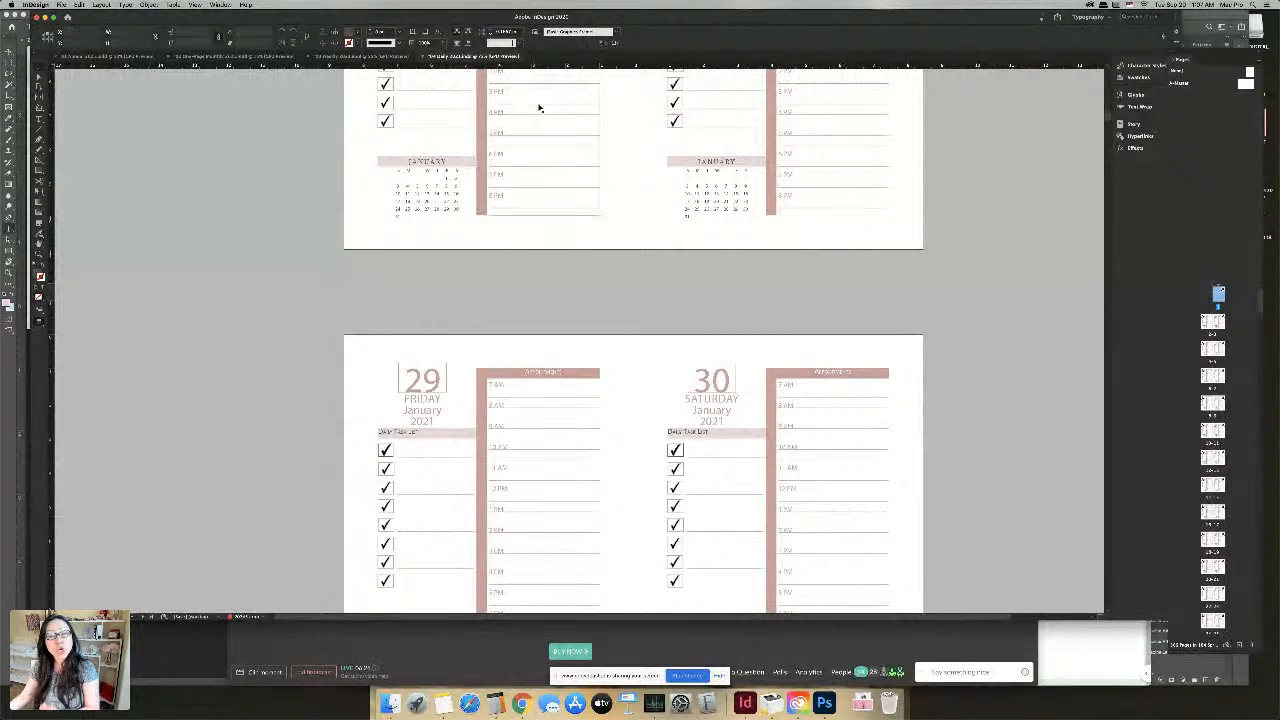
scroll(503, 123, "up", 1)
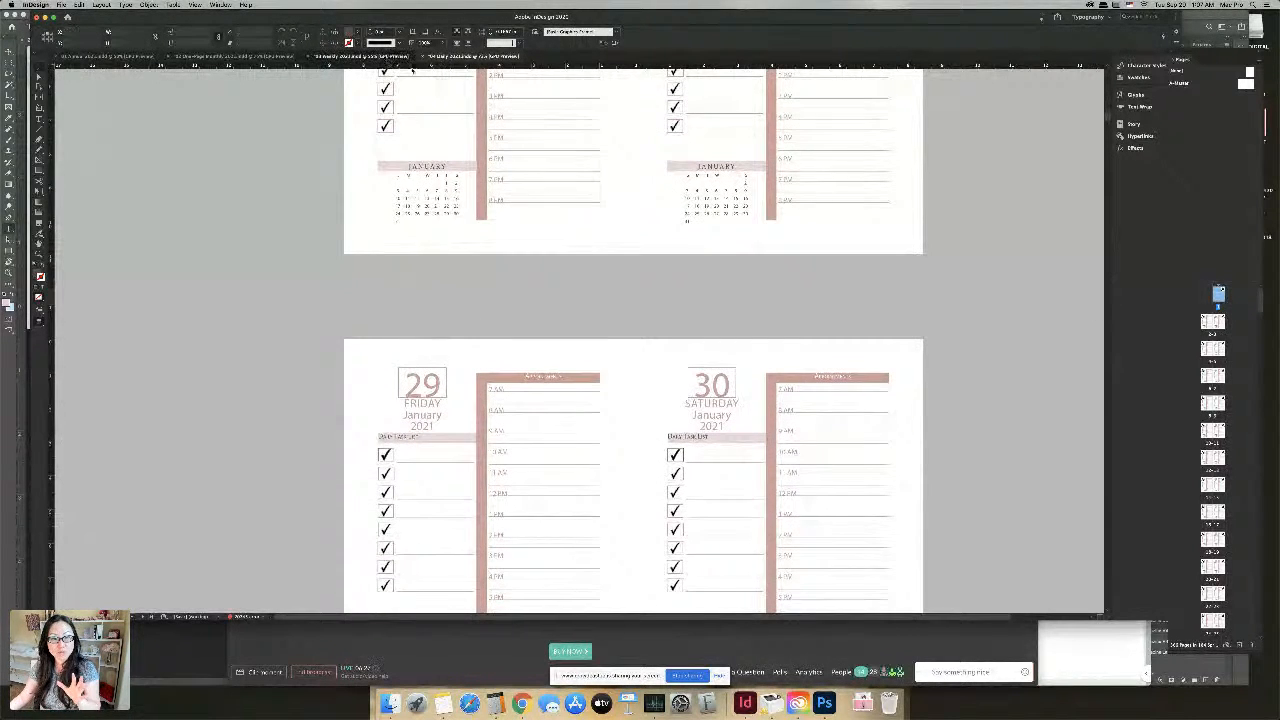
left_click(395, 57)
scroll(476, 202, "up", 5)
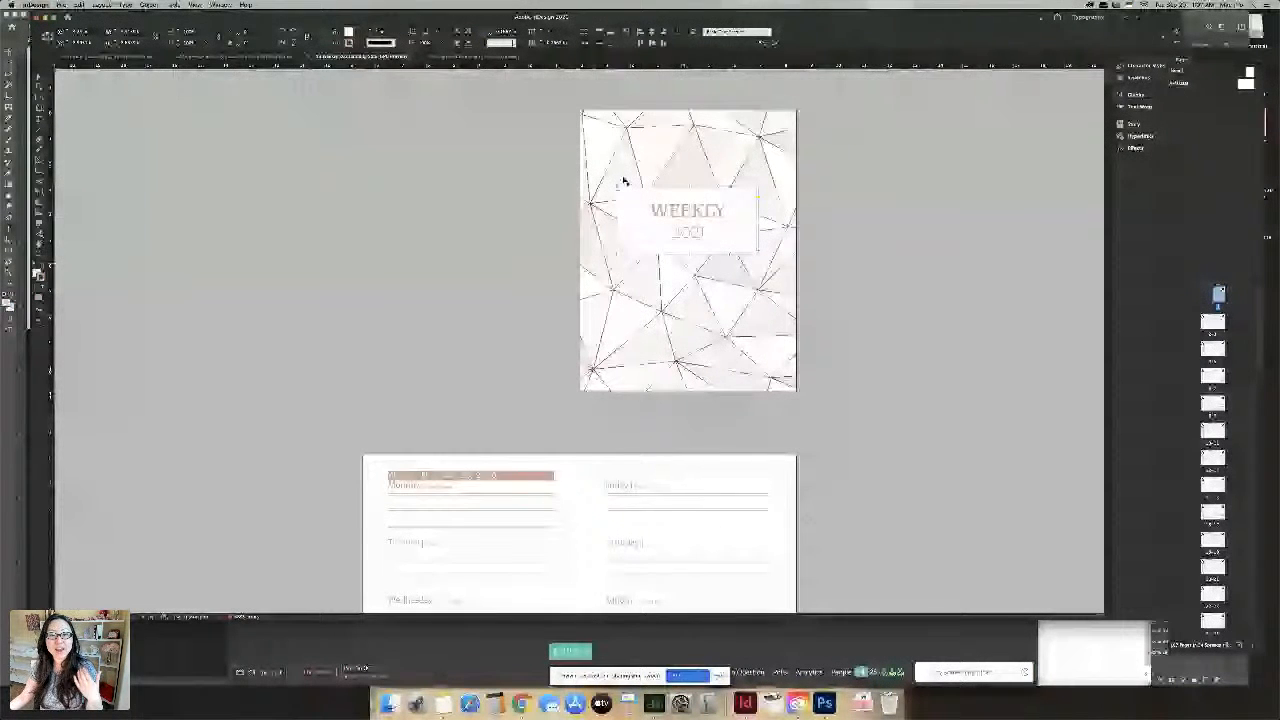
left_click(480, 57)
scroll(531, 170, "up", 10)
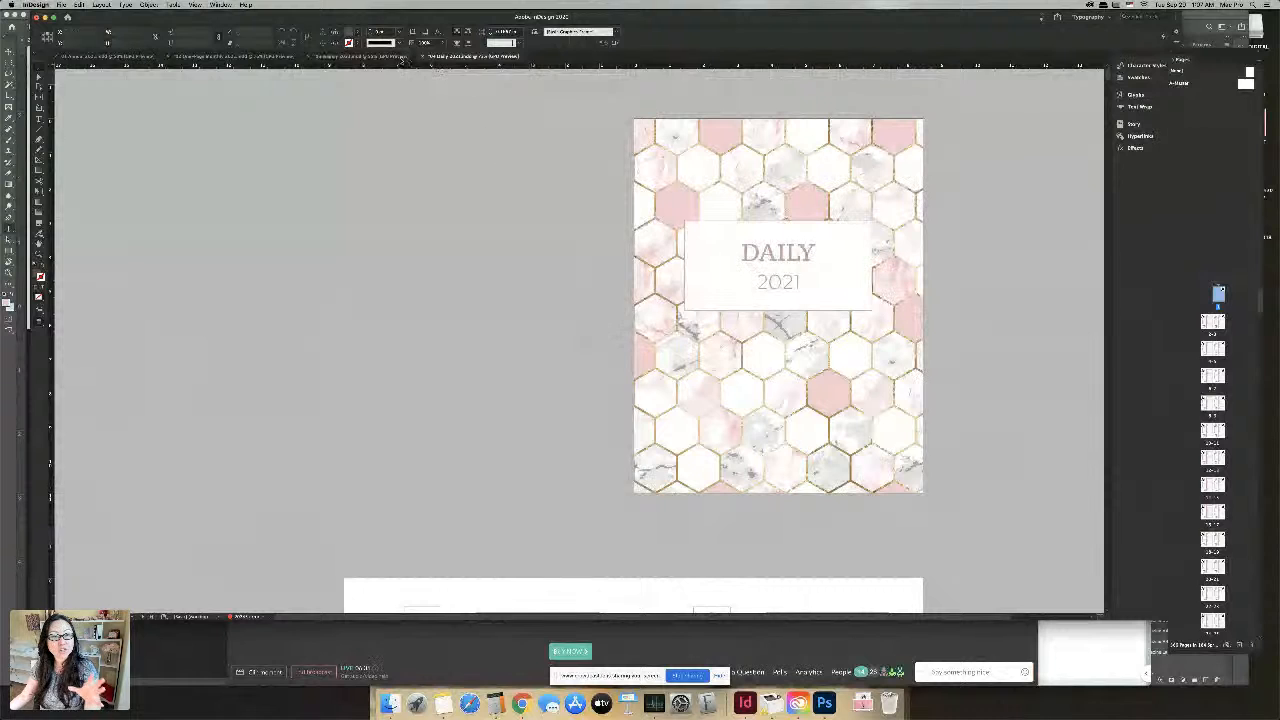
Switch among the weekly, monthly, annual and daily planner documents to compare the four templates
left_click(360, 56)
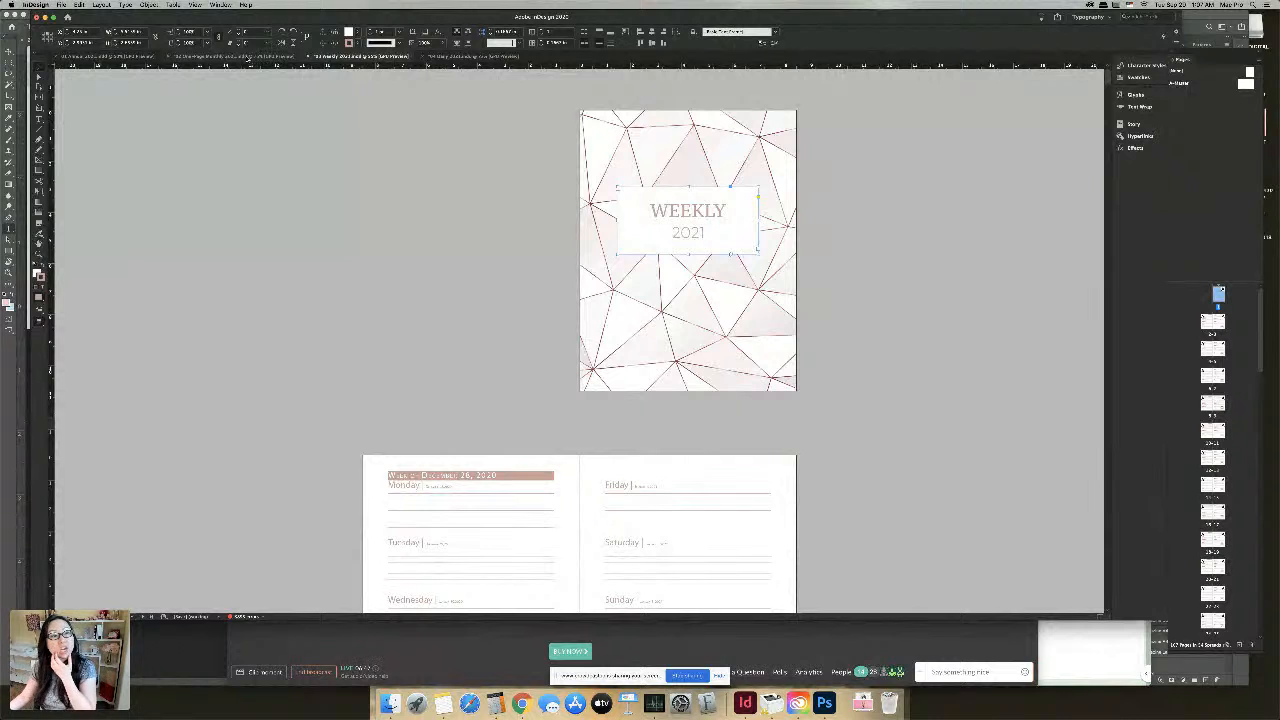
left_click(245, 56)
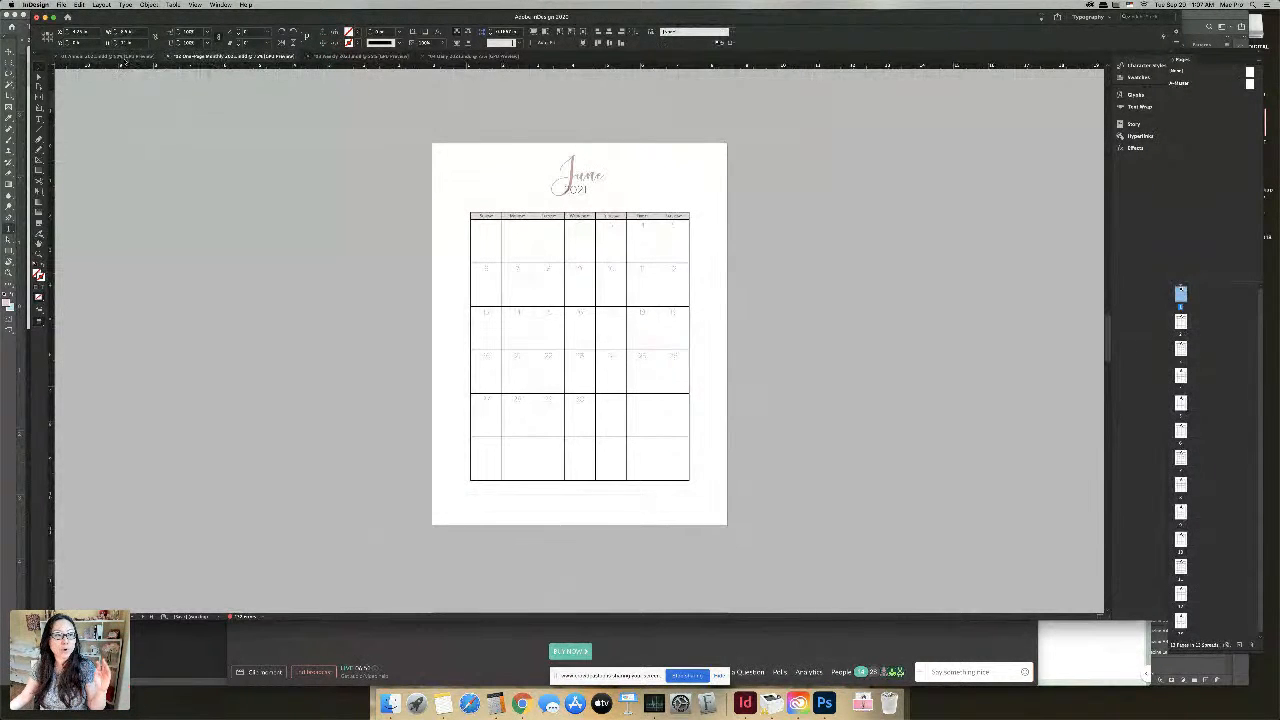
left_click(121, 57)
left_click(240, 56)
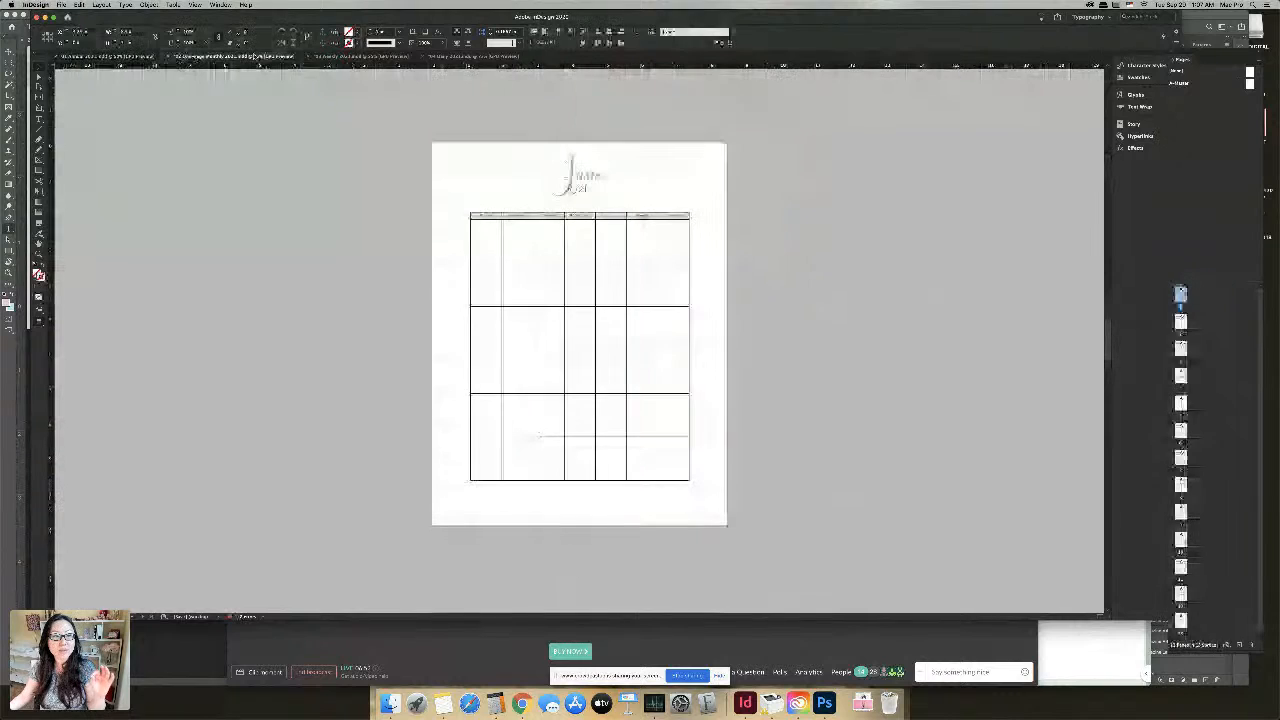
left_click(320, 57)
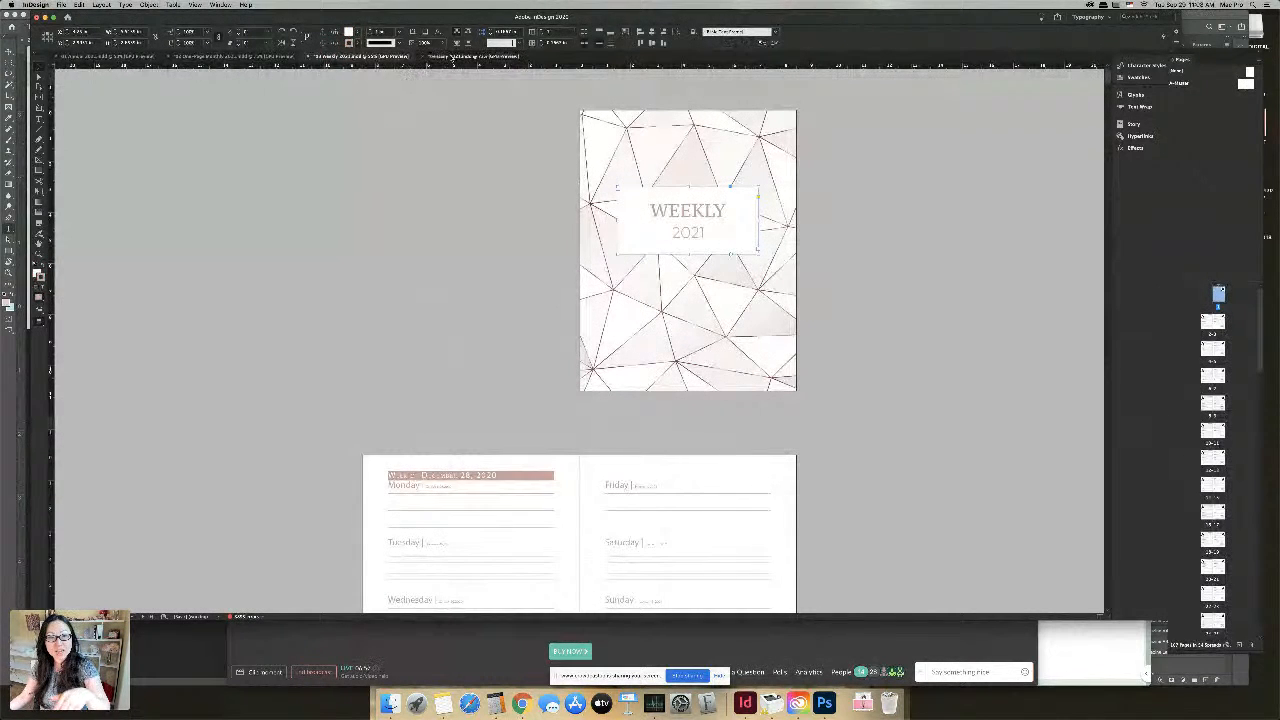
left_click(456, 57)
Compare the weekly spreads down to the week of January 18, 2021 with the daily pages for January 5 and 6
left_click(384, 57)
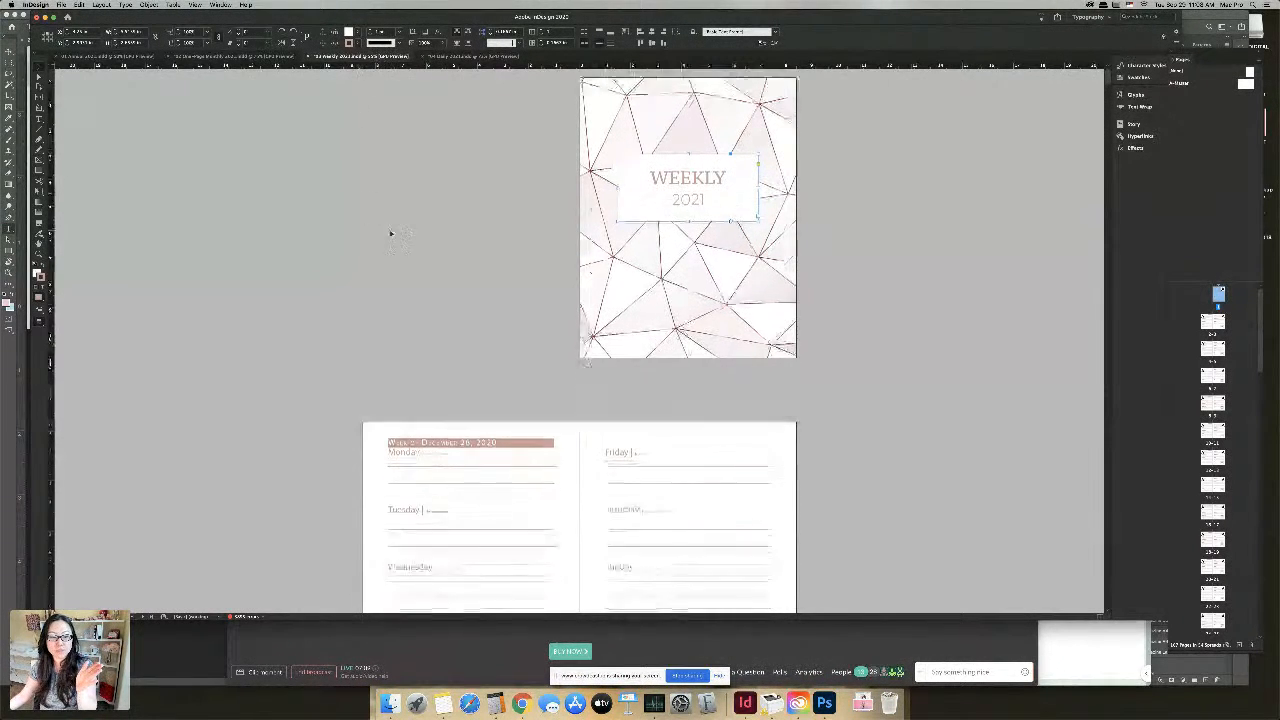
scroll(430, 250, "down", 10)
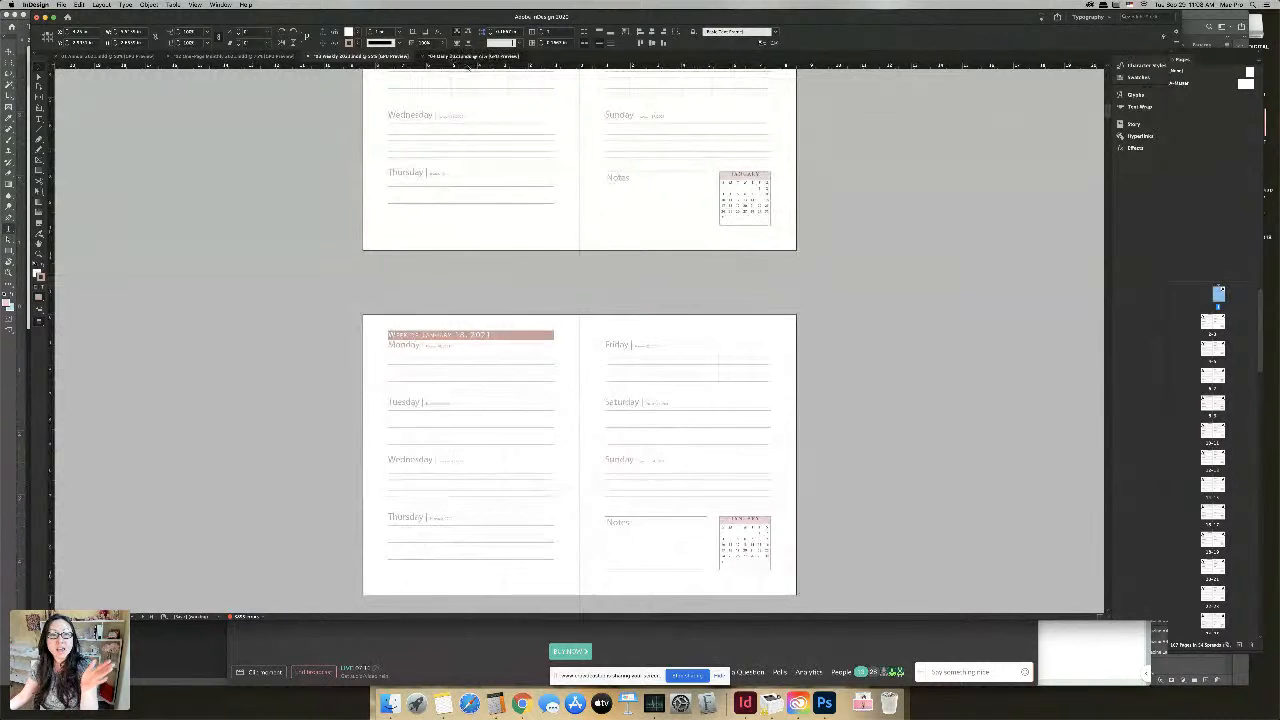
left_click(449, 56)
scroll(560, 170, "down", 10)
scroll(564, 188, "down", 2)
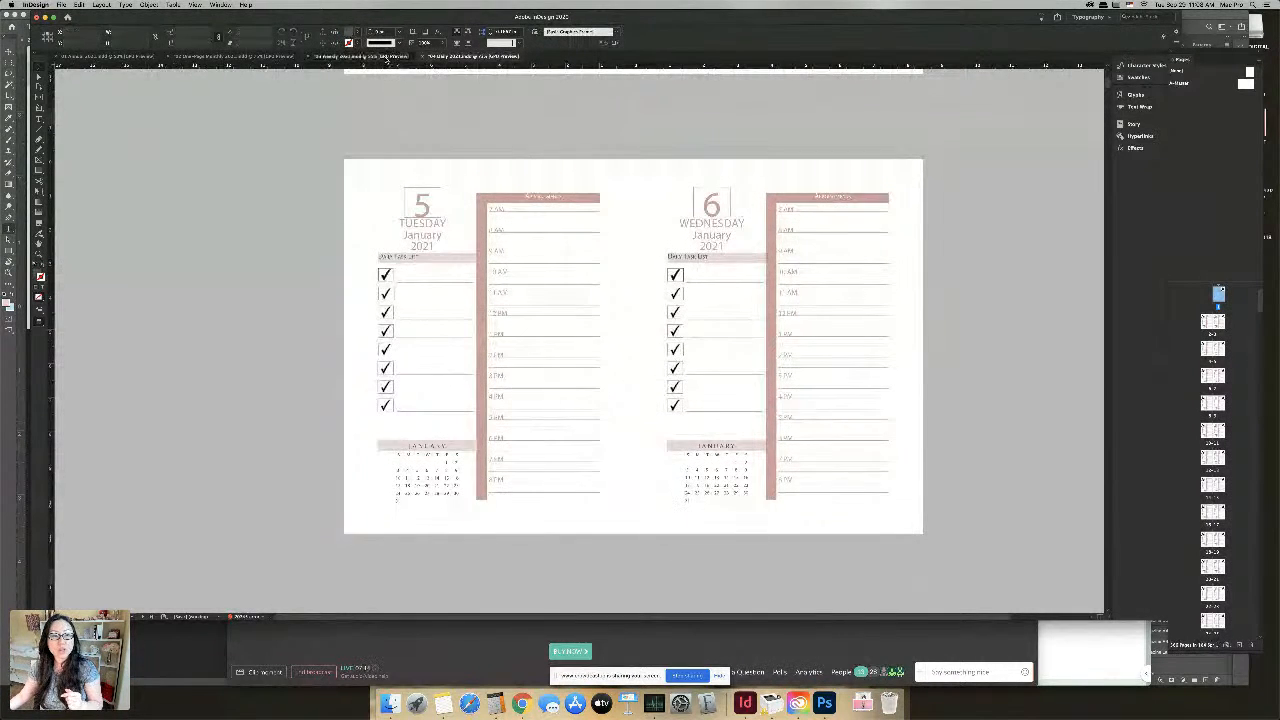
Look through the monthly planner from June to October and back to its cover, and bring up the weekly planner
left_click(387, 57)
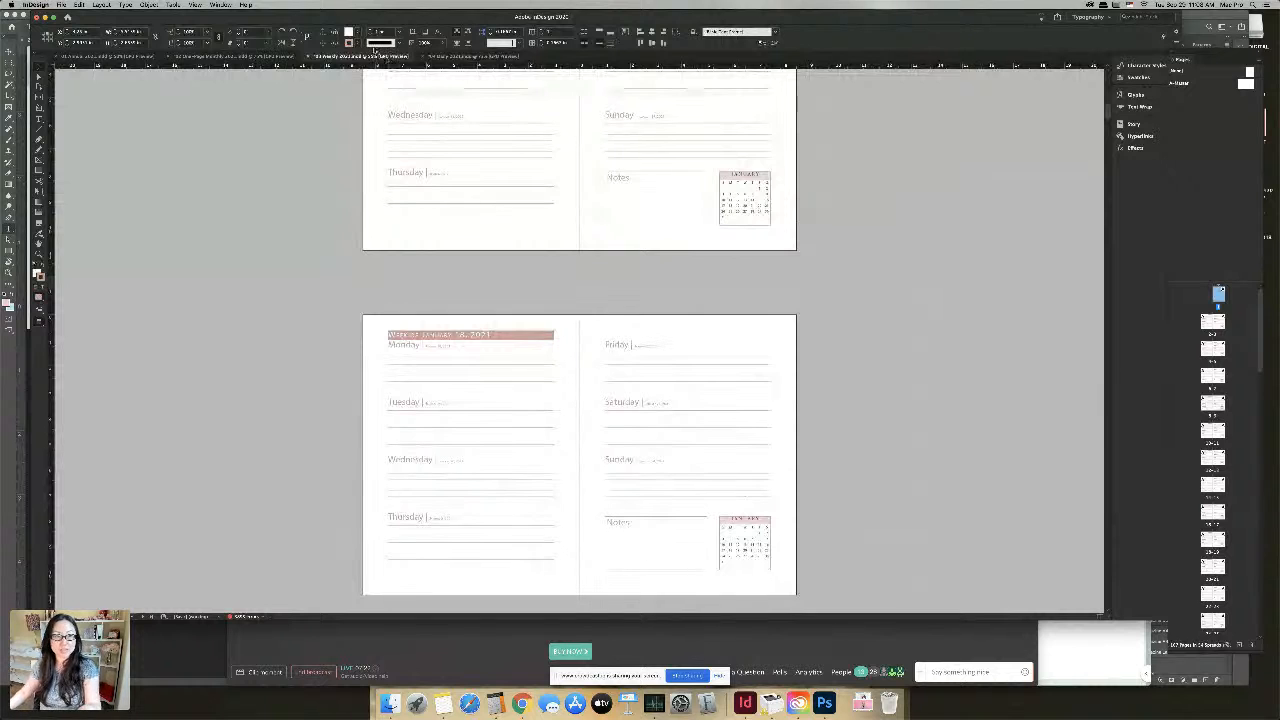
left_click(268, 56)
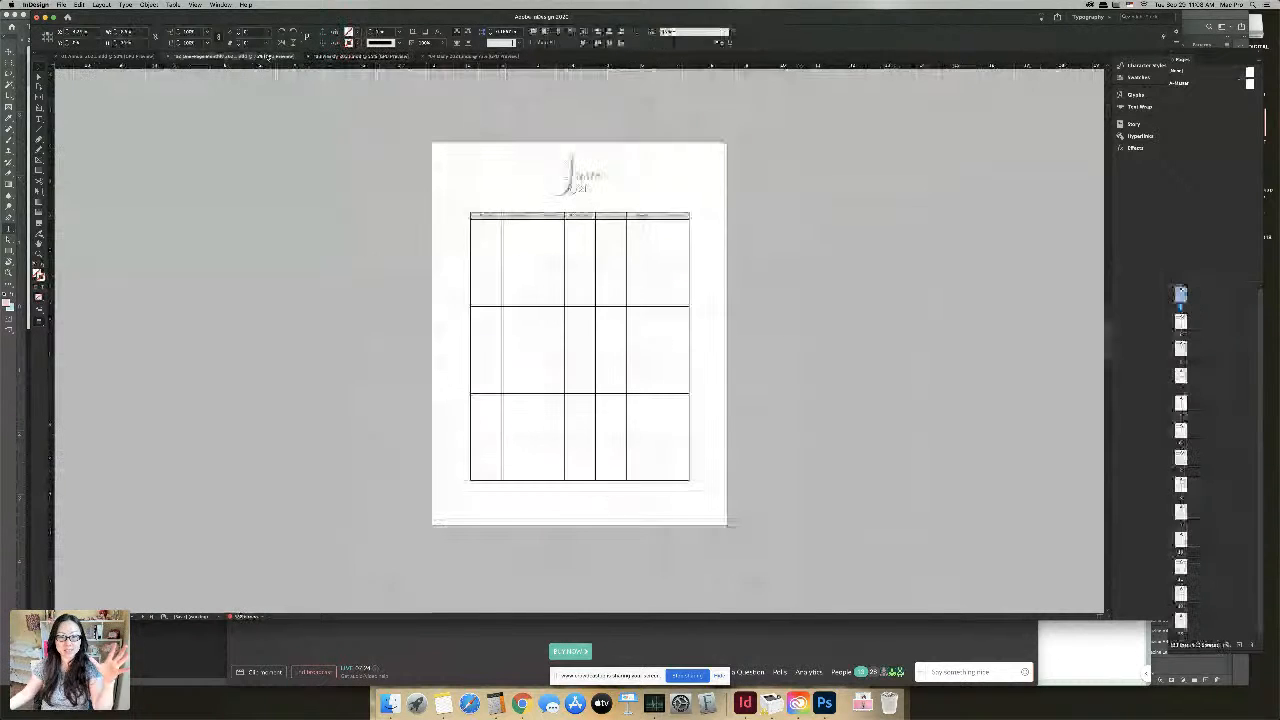
scroll(563, 267, "down", 5)
scroll(563, 267, "down", 3)
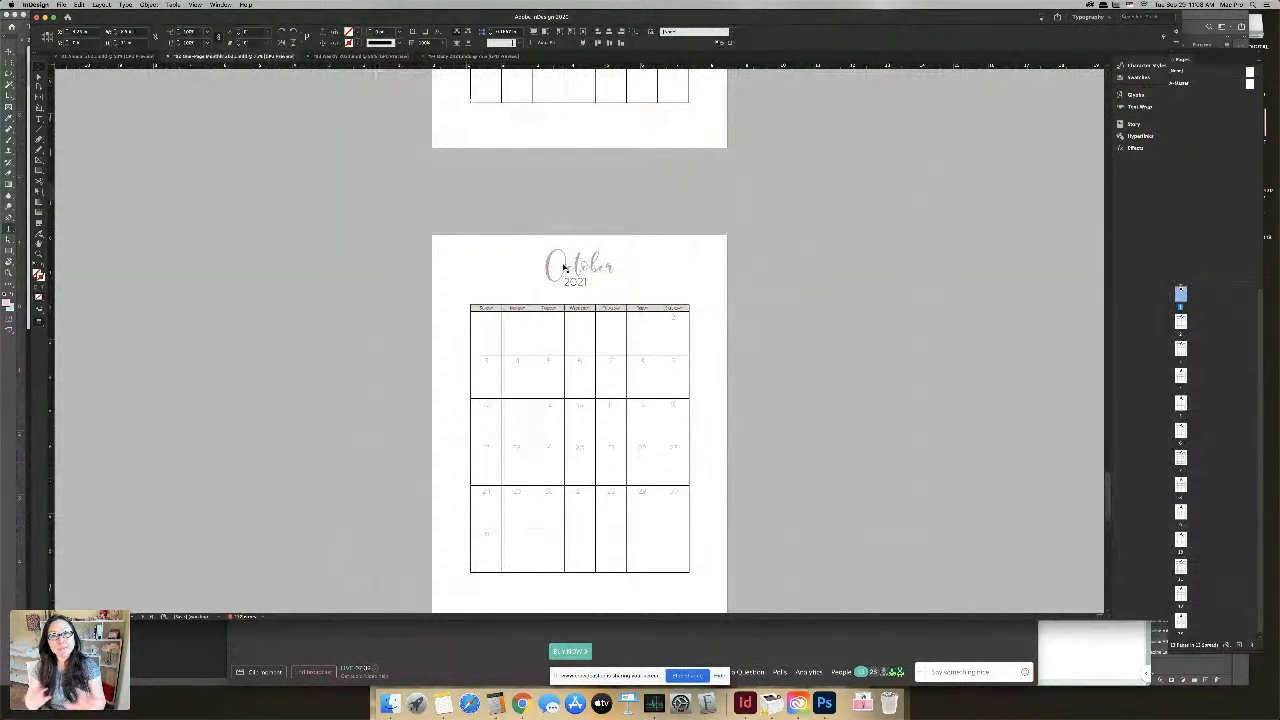
scroll(251, 173, "up", 1)
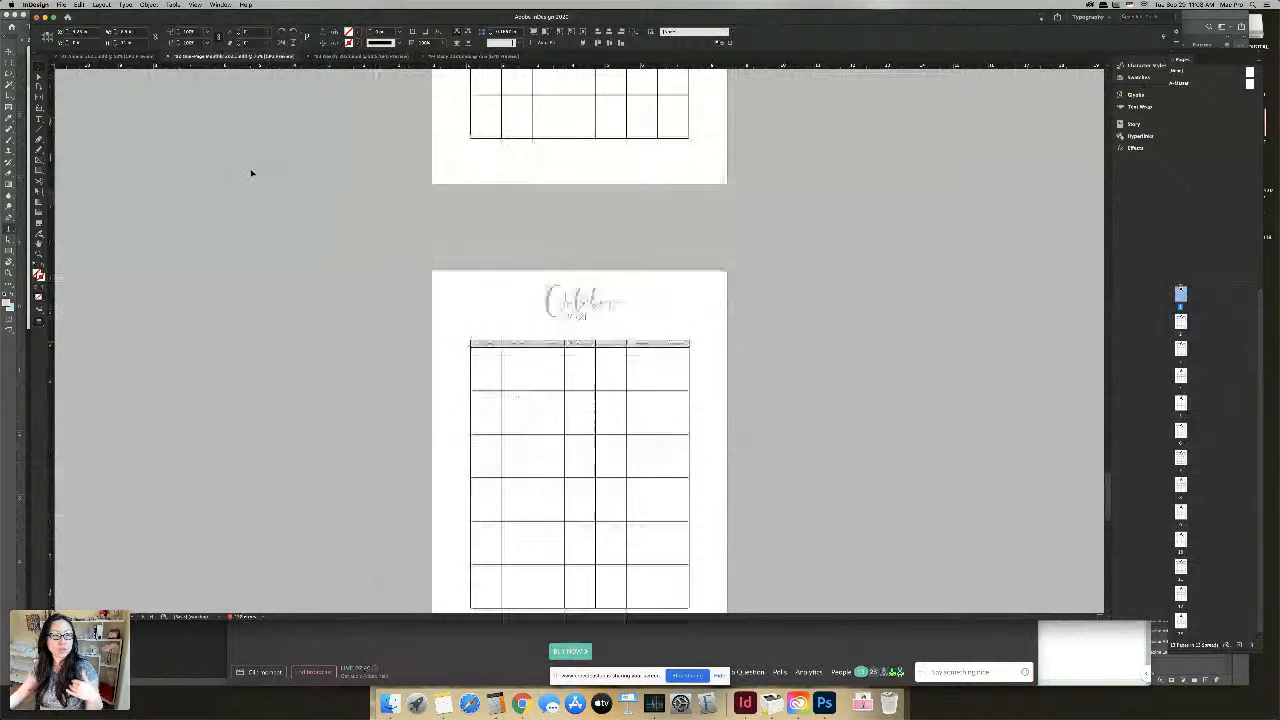
scroll(251, 173, "up", 10)
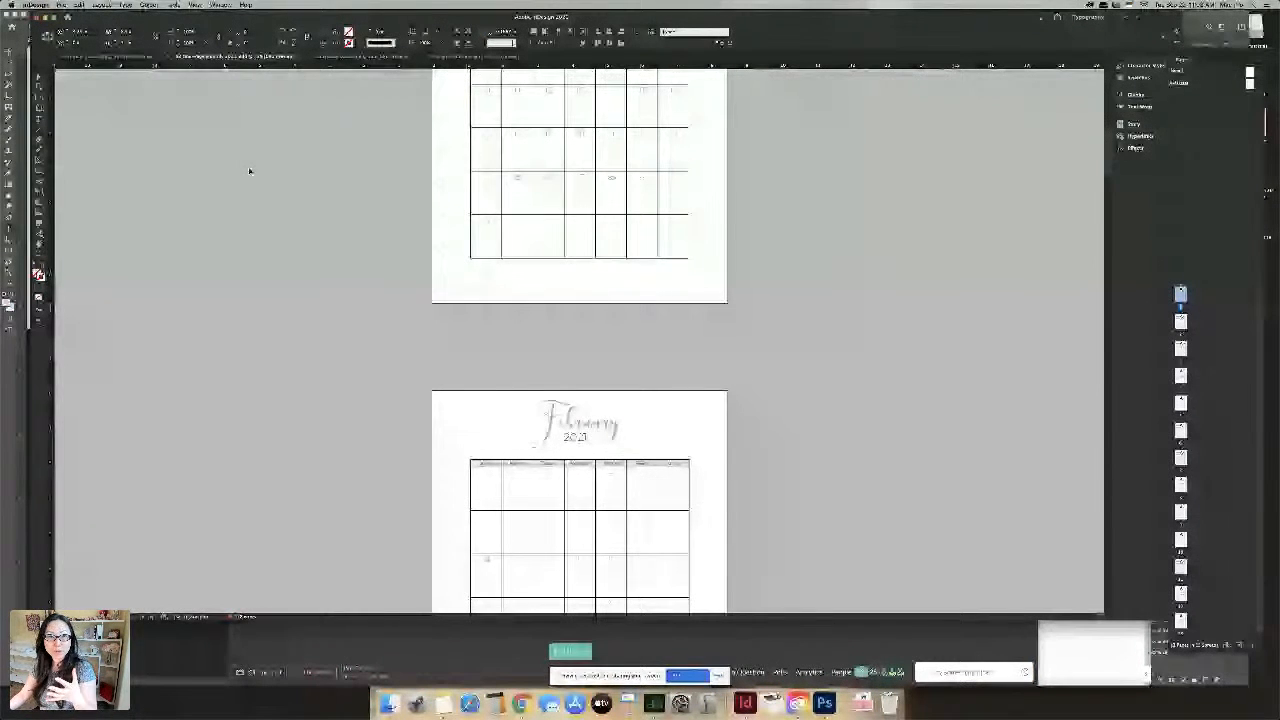
scroll(258, 168, "up", 5)
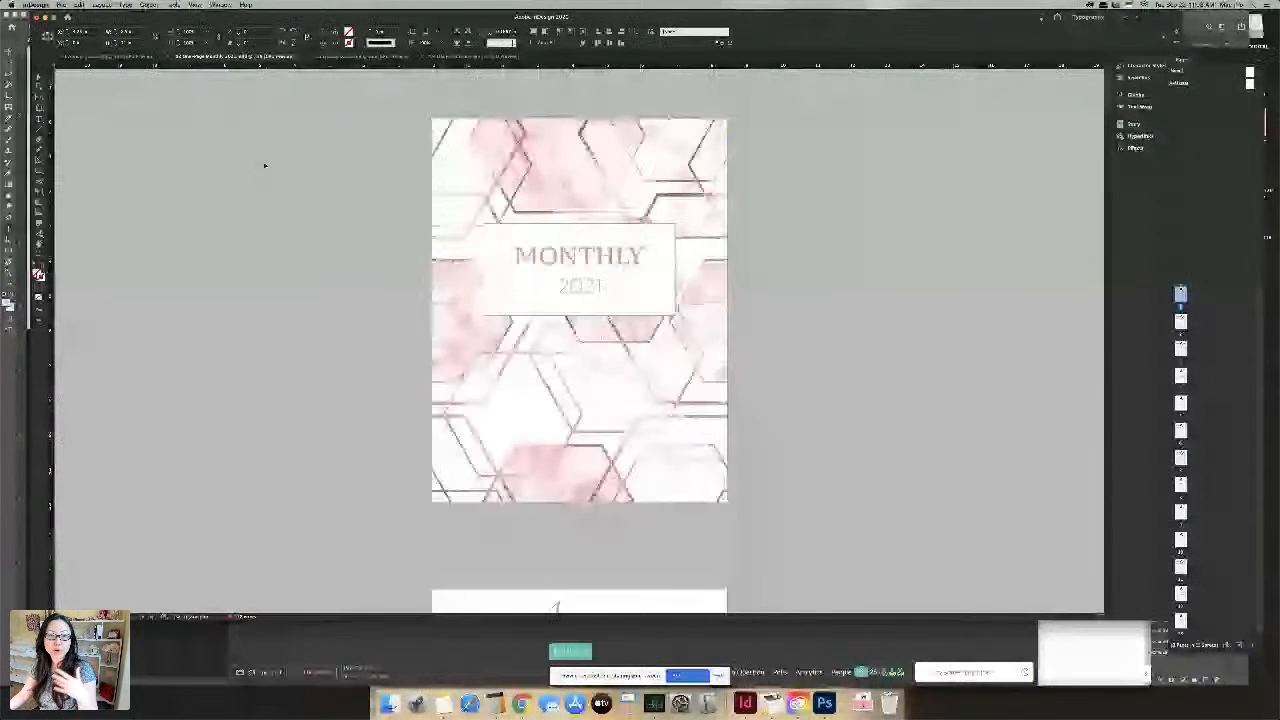
left_click(385, 59)
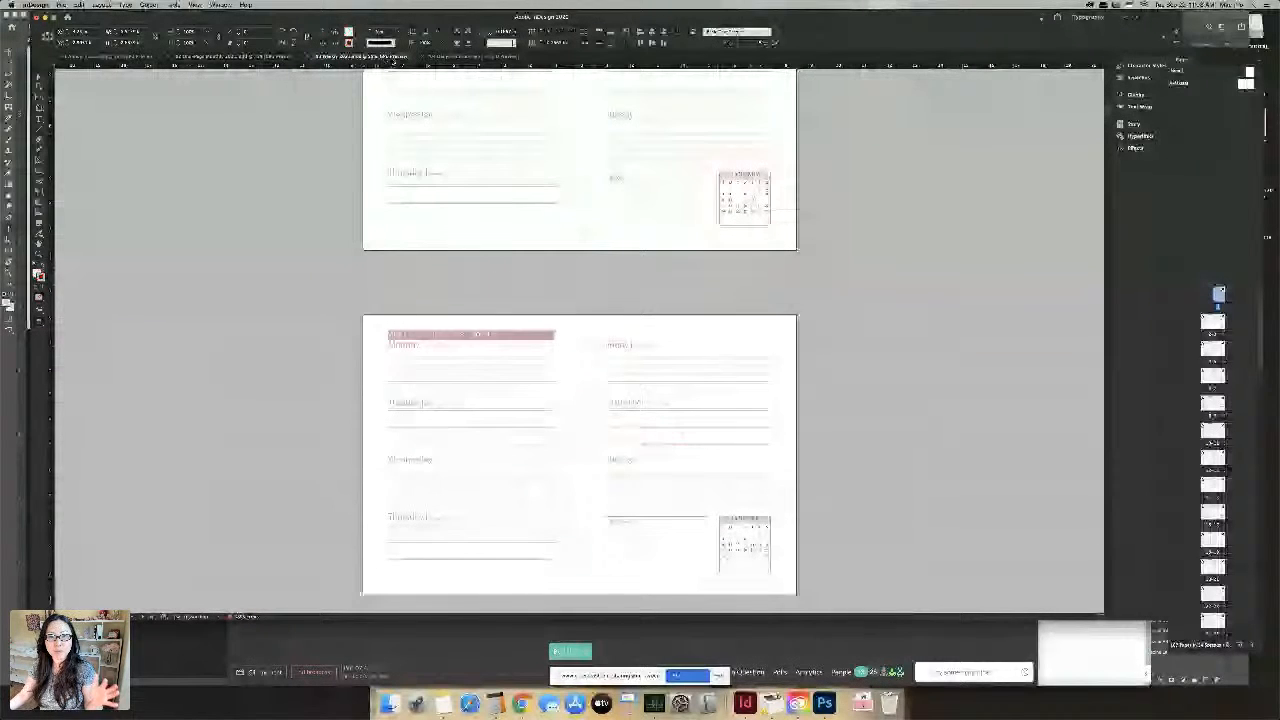
Compare the weekly planner's cover and first spreads with the annual and monthly planner documents
scroll(621, 201, "up", 3)
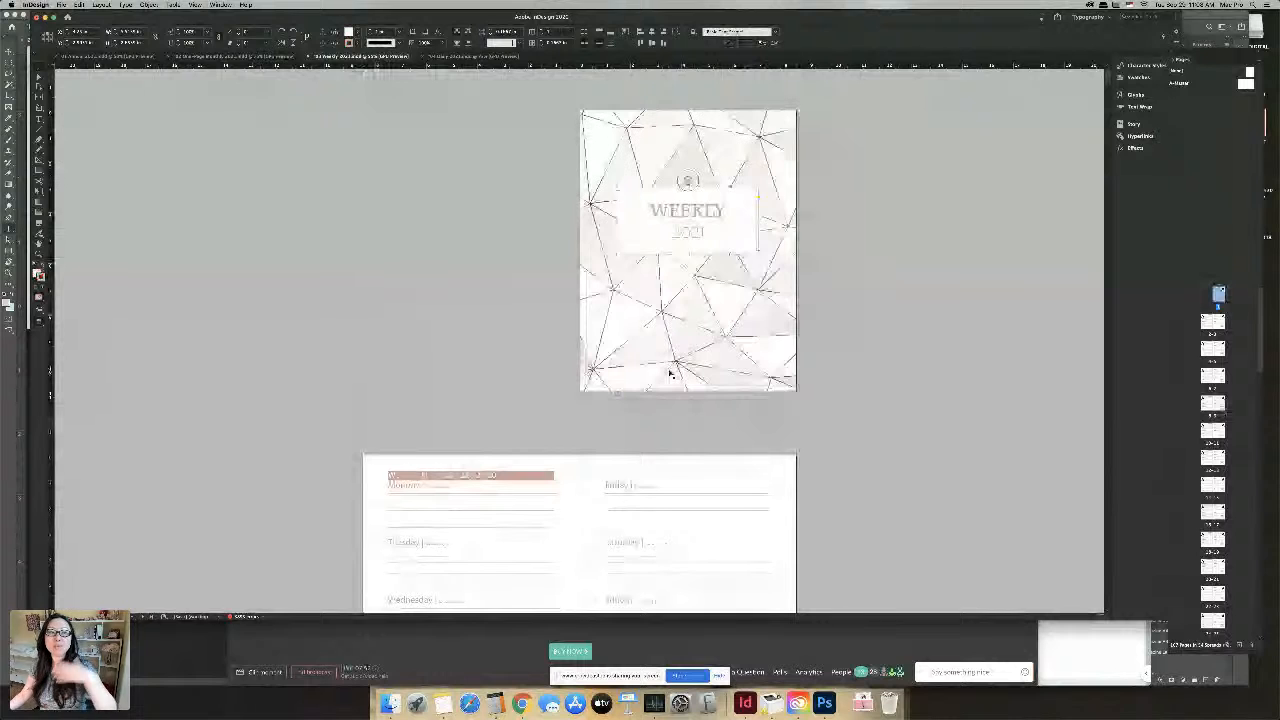
scroll(557, 360, "down", 5)
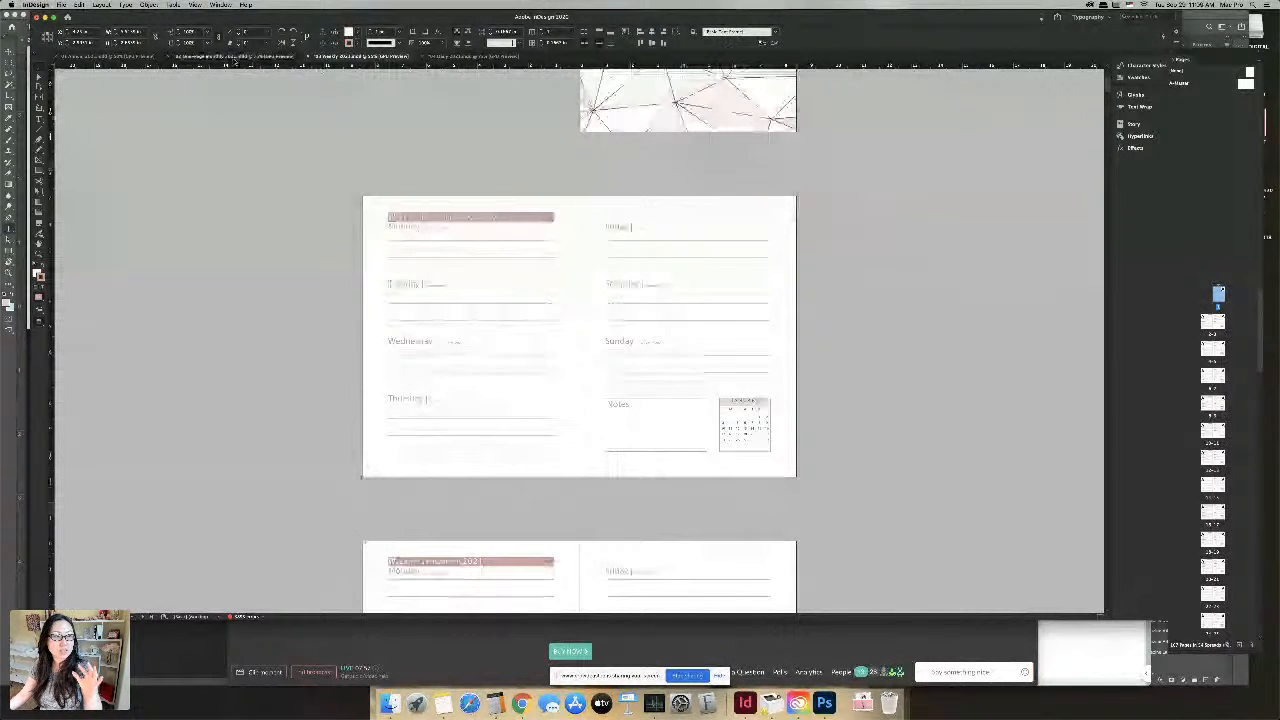
left_click(231, 57)
left_click(112, 57)
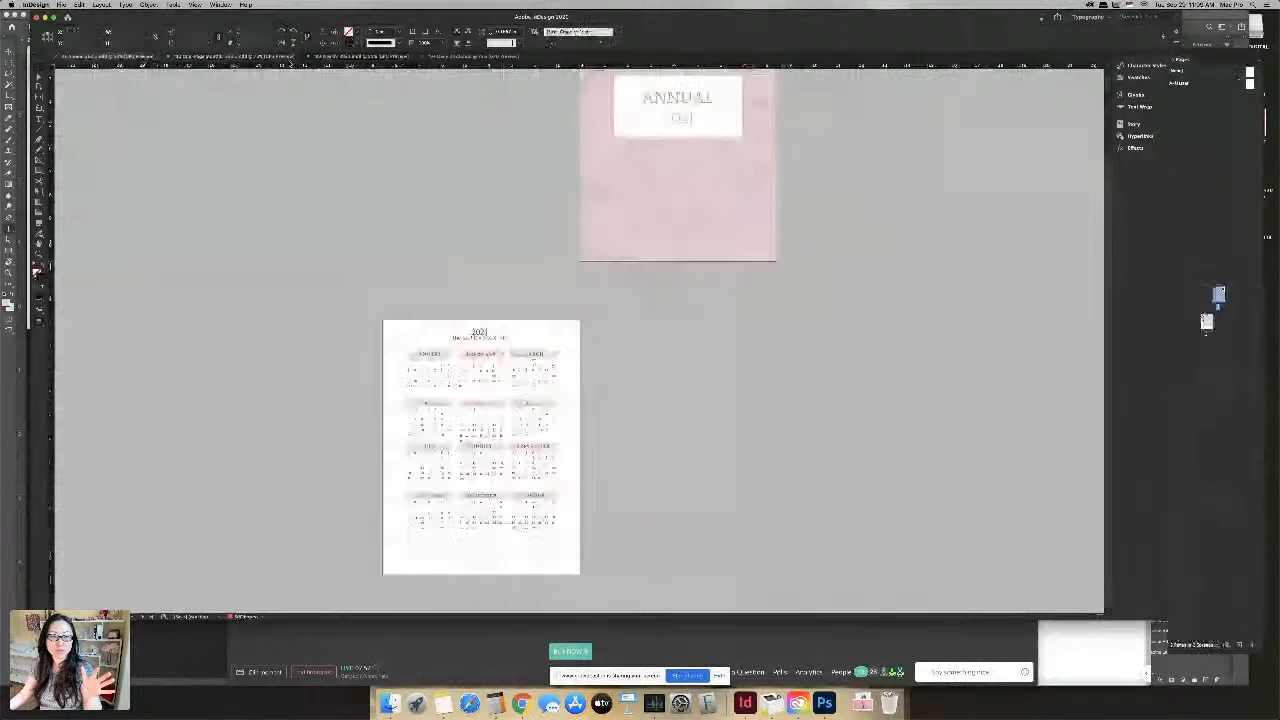
key("super+grave")
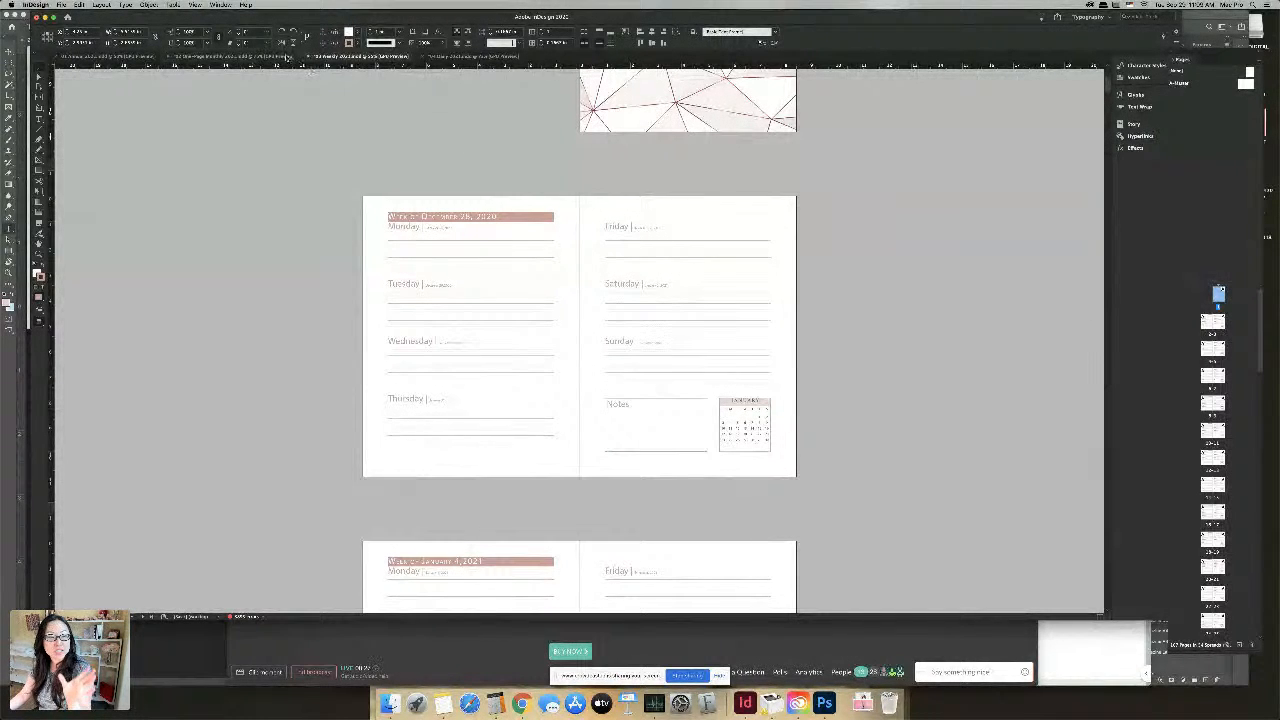
left_click(277, 57)
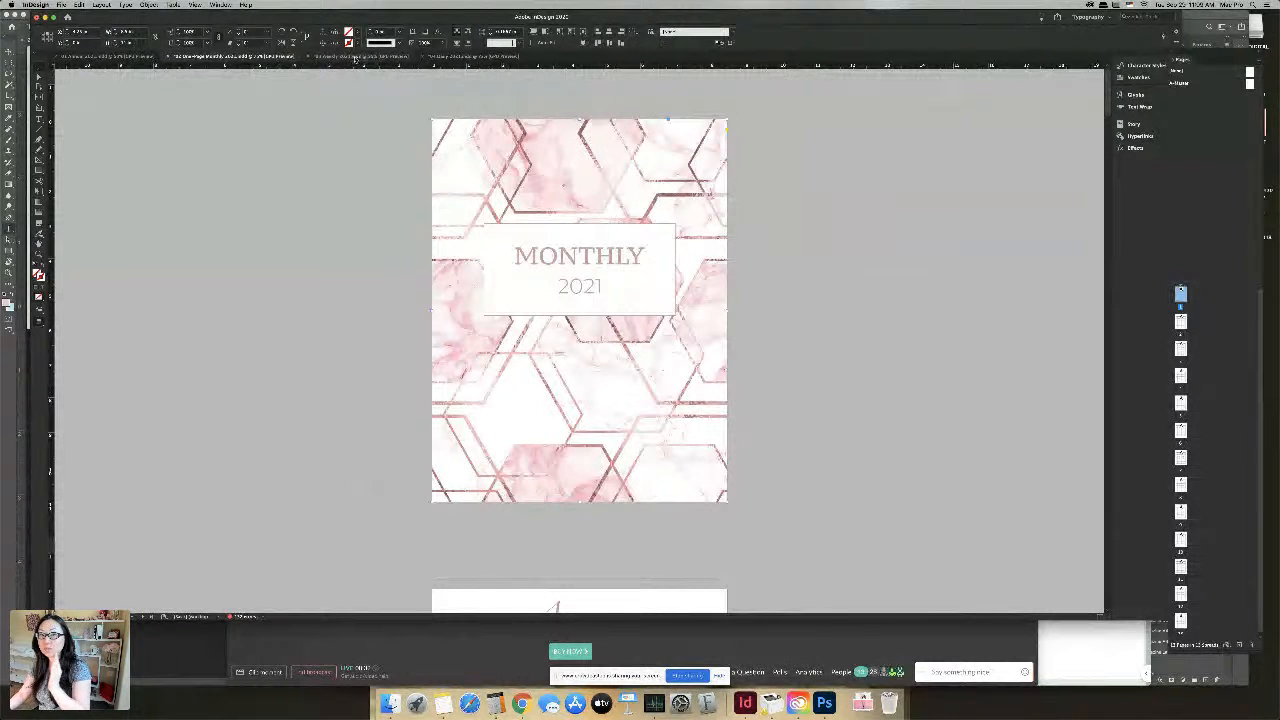
left_click(355, 57)
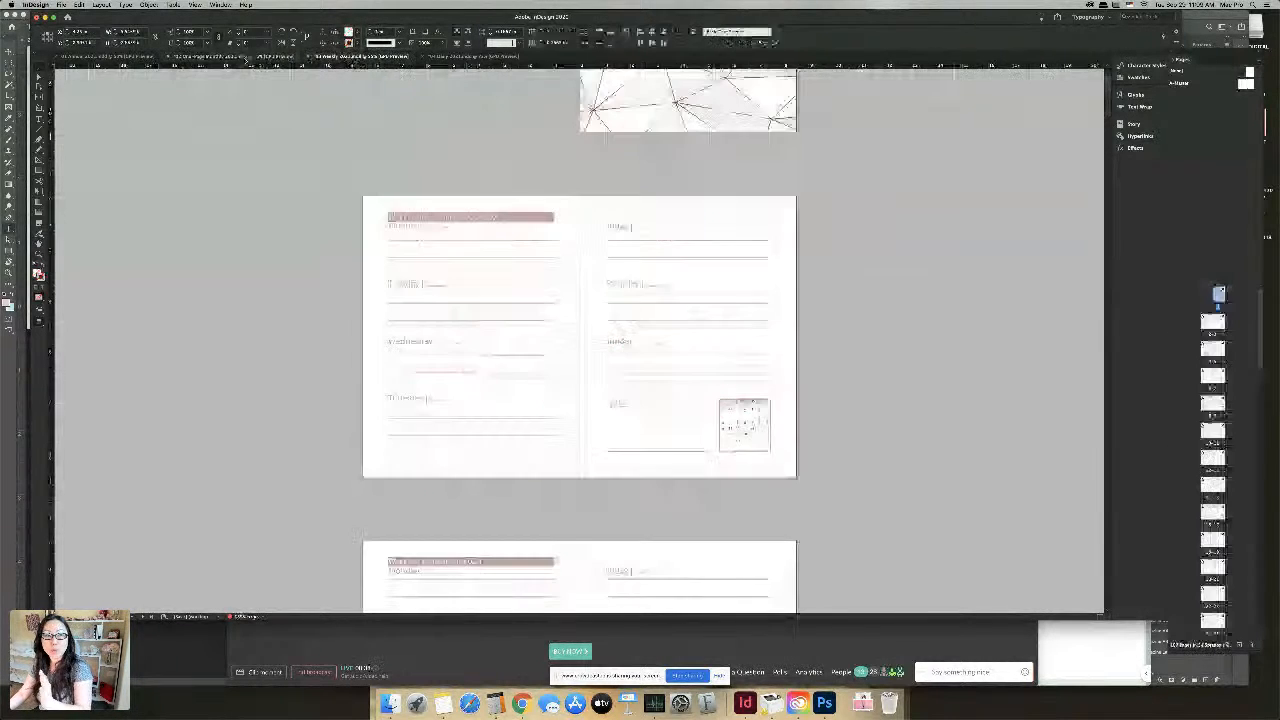
Move pages 2-13 of the monthly planner to 03 Weekly 2021.indd, after page 1, without deleting the originals
left_click(240, 57)
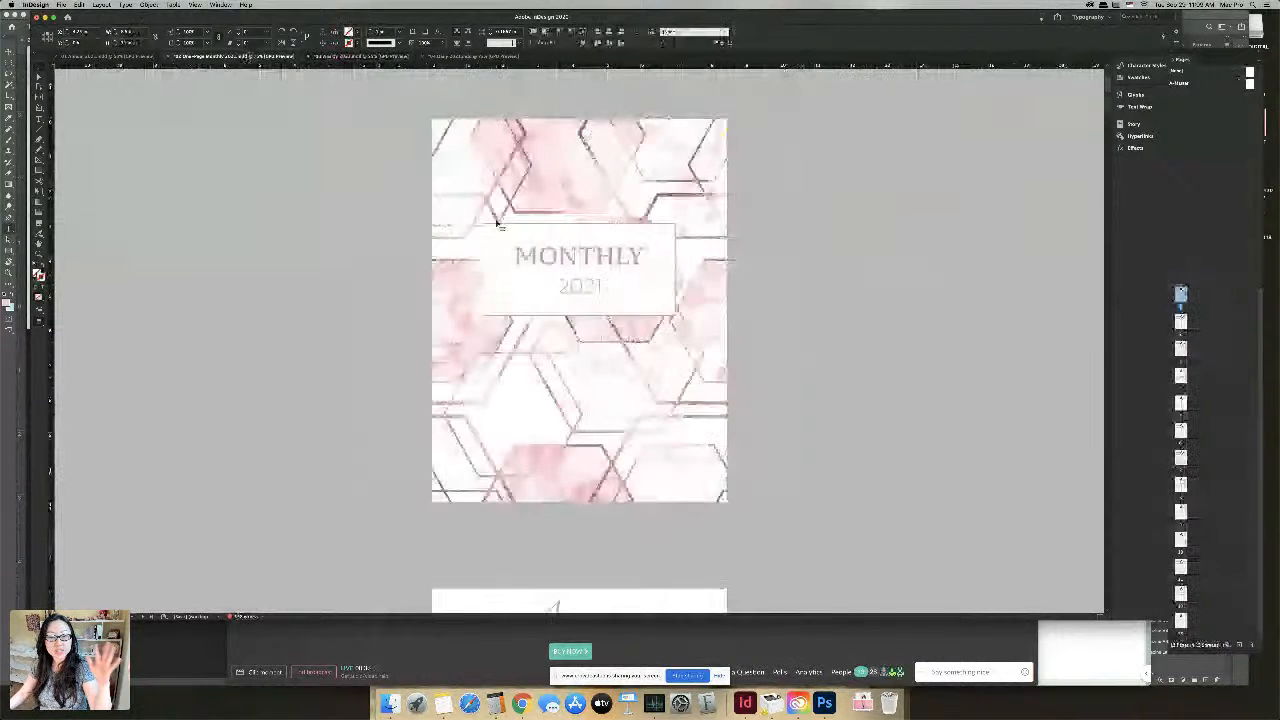
scroll(543, 289, "down", 5)
scroll(603, 363, "up", 5)
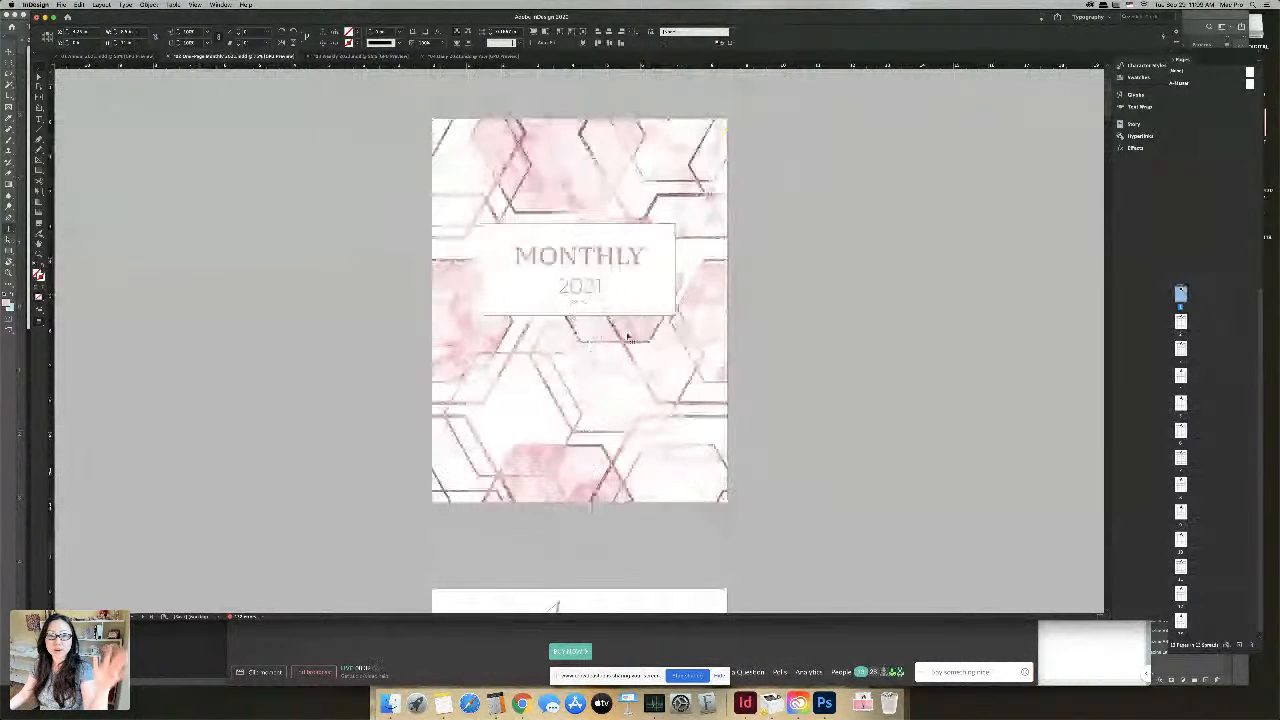
left_click(1184, 322)
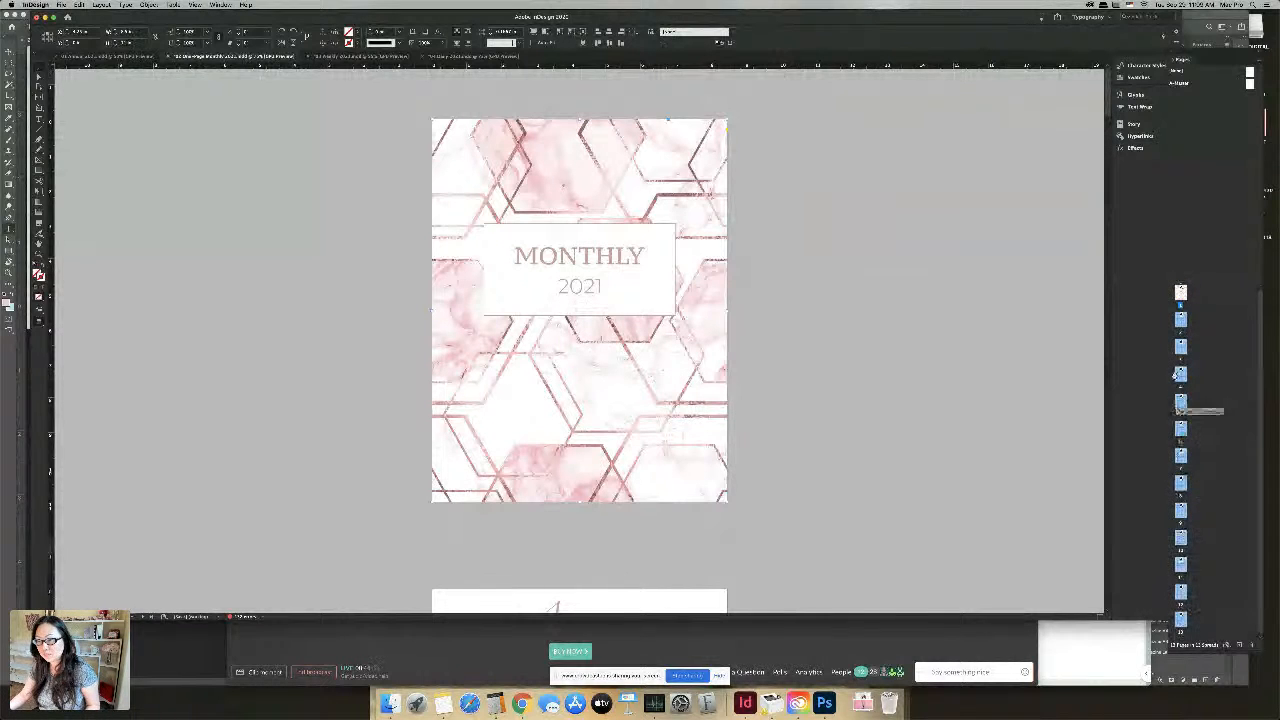
right_click(1179, 332)
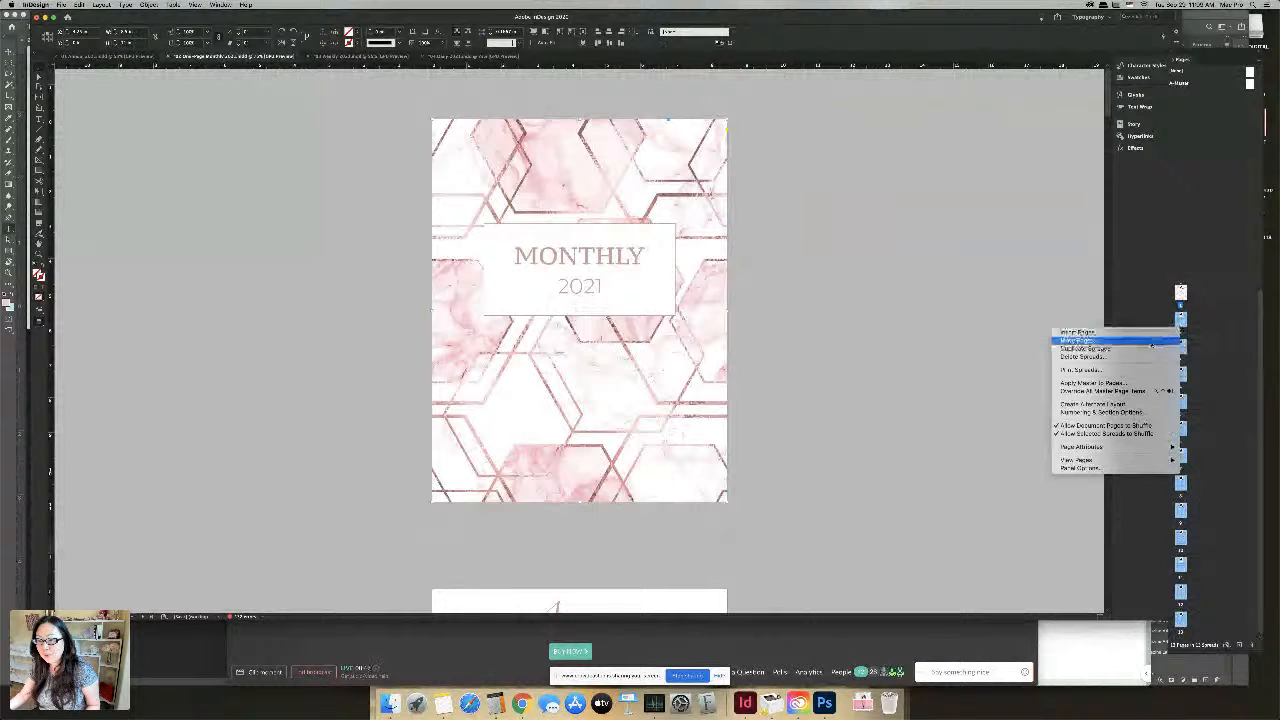
left_click(1080, 340)
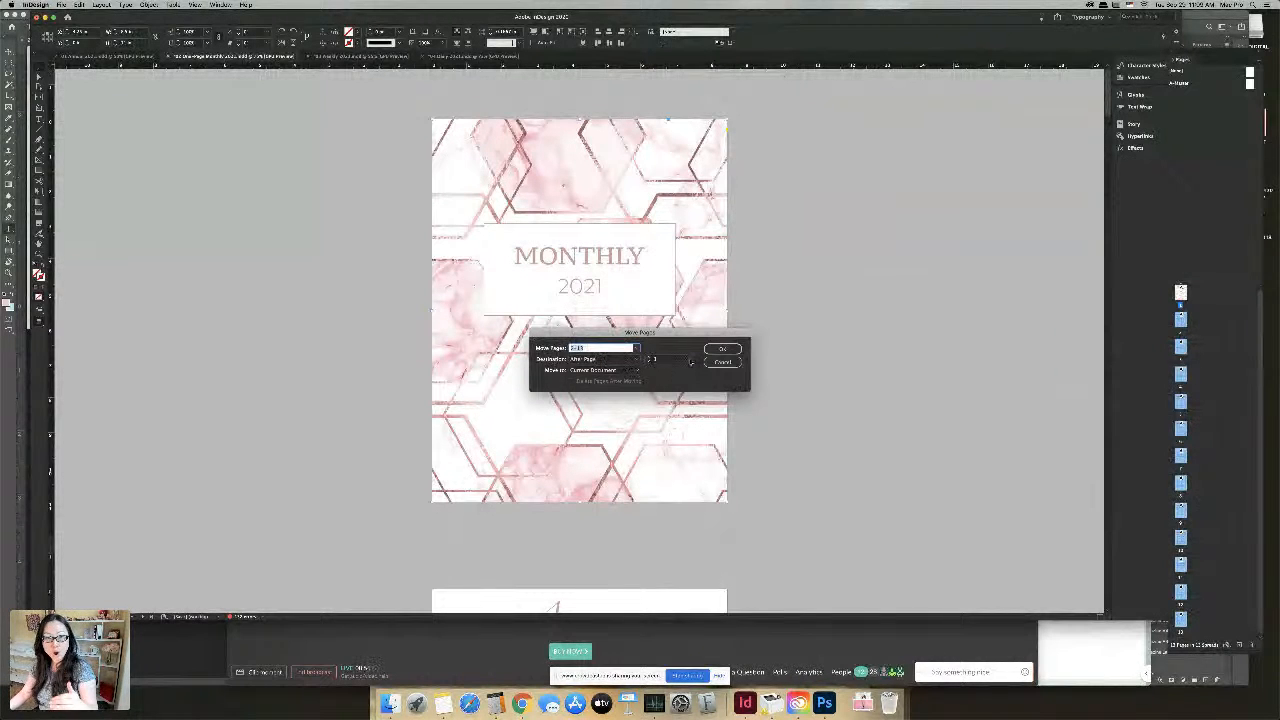
left_click(624, 371)
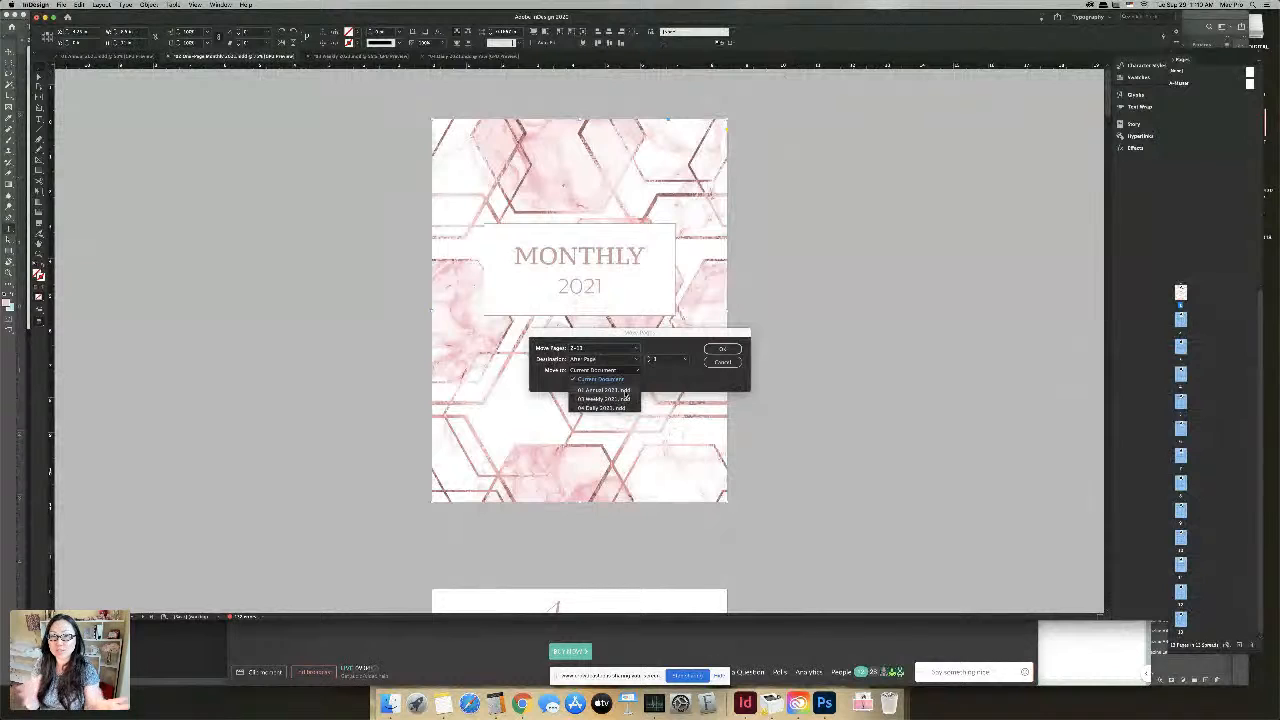
left_click(626, 398)
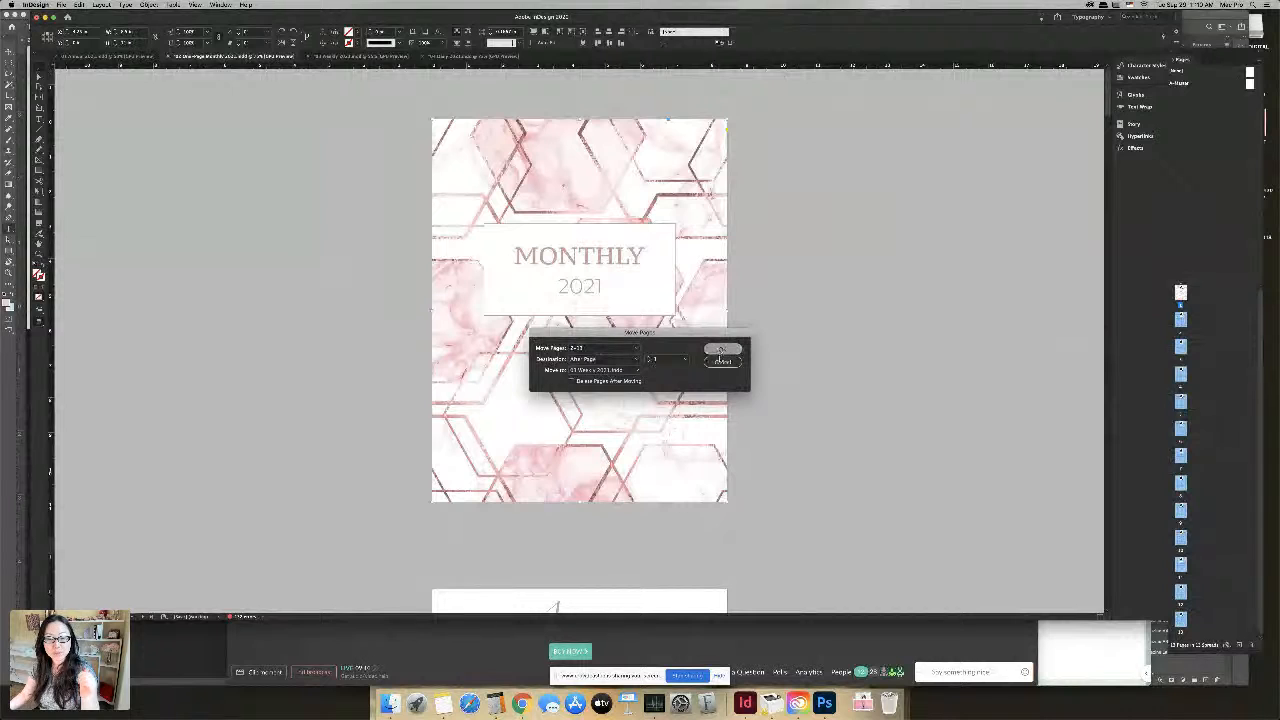
left_click(722, 349)
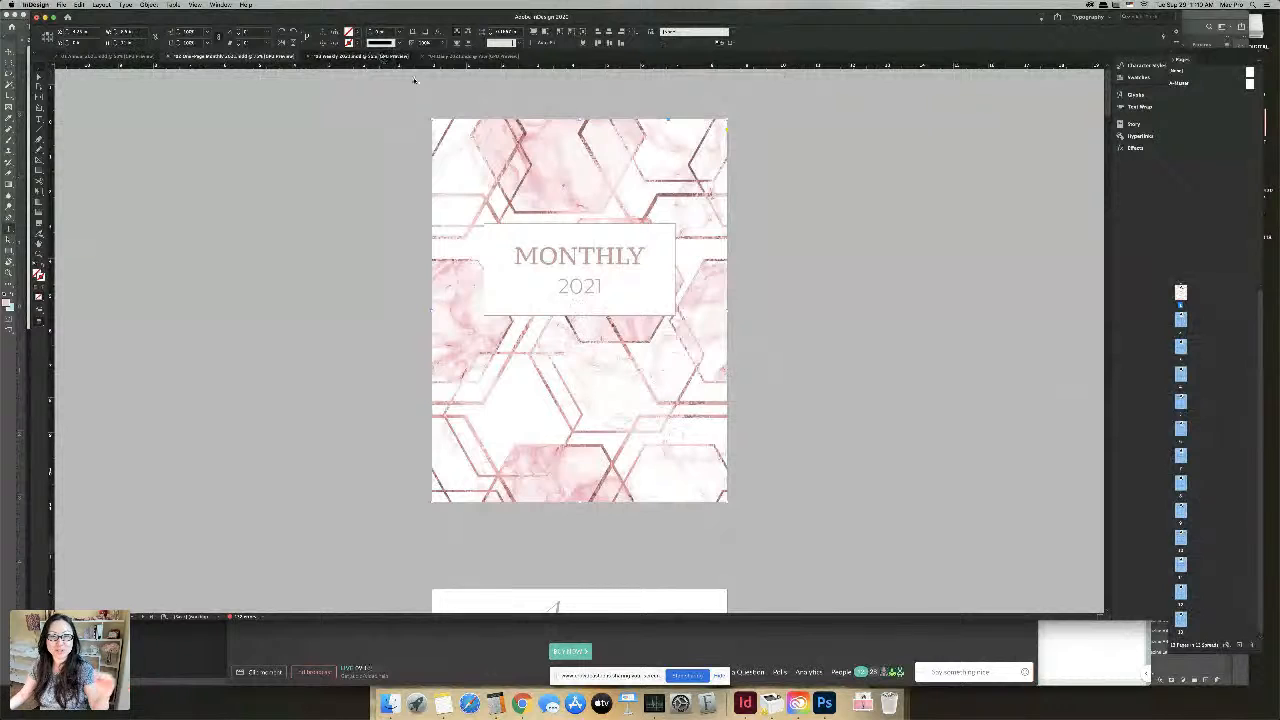
Look through the inserted monthly calendar pages in the weekly planner, and bring up the annual planner document
scroll(744, 383, "down", 2)
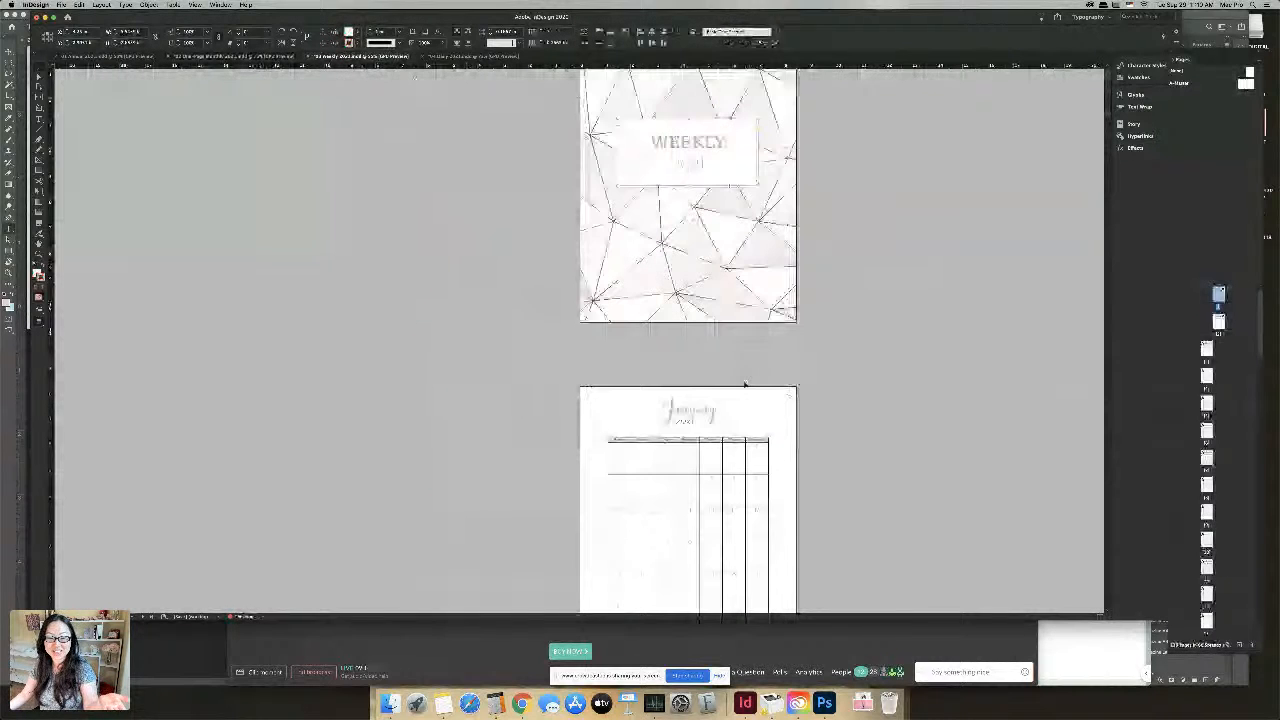
scroll(744, 383, "down", 10)
scroll(741, 380, "down", 10)
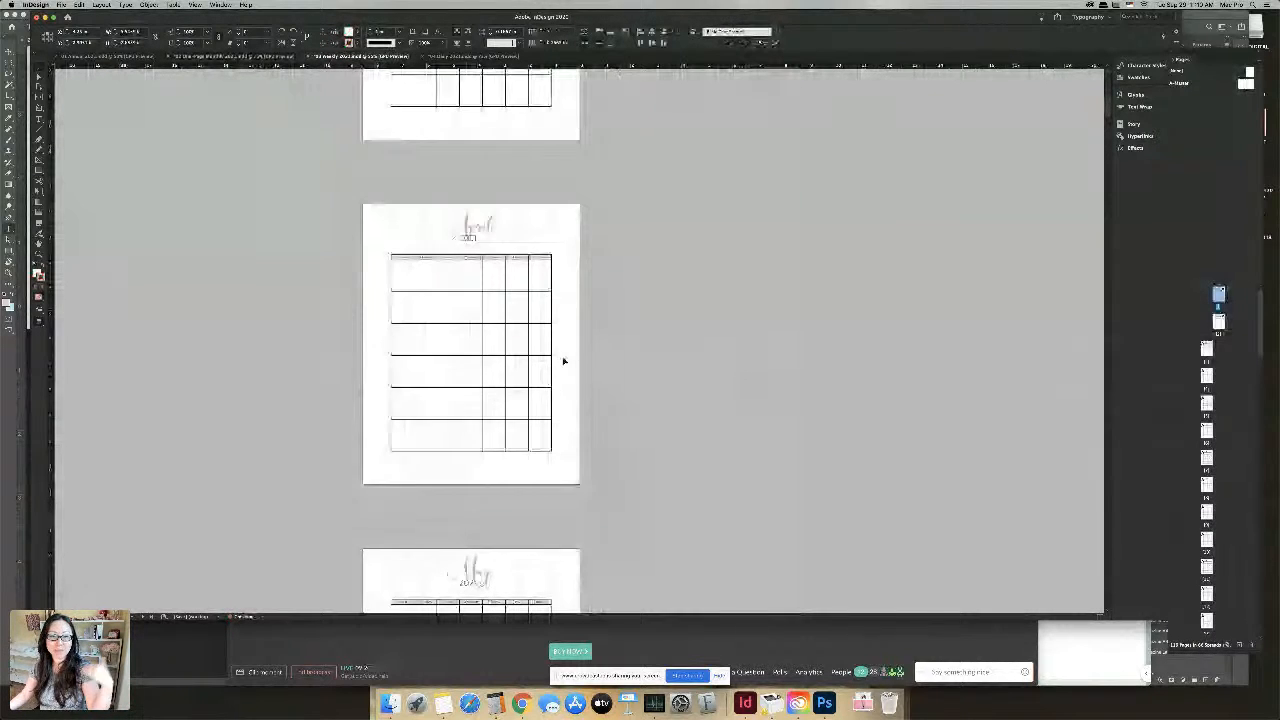
scroll(563, 361, "down", 20)
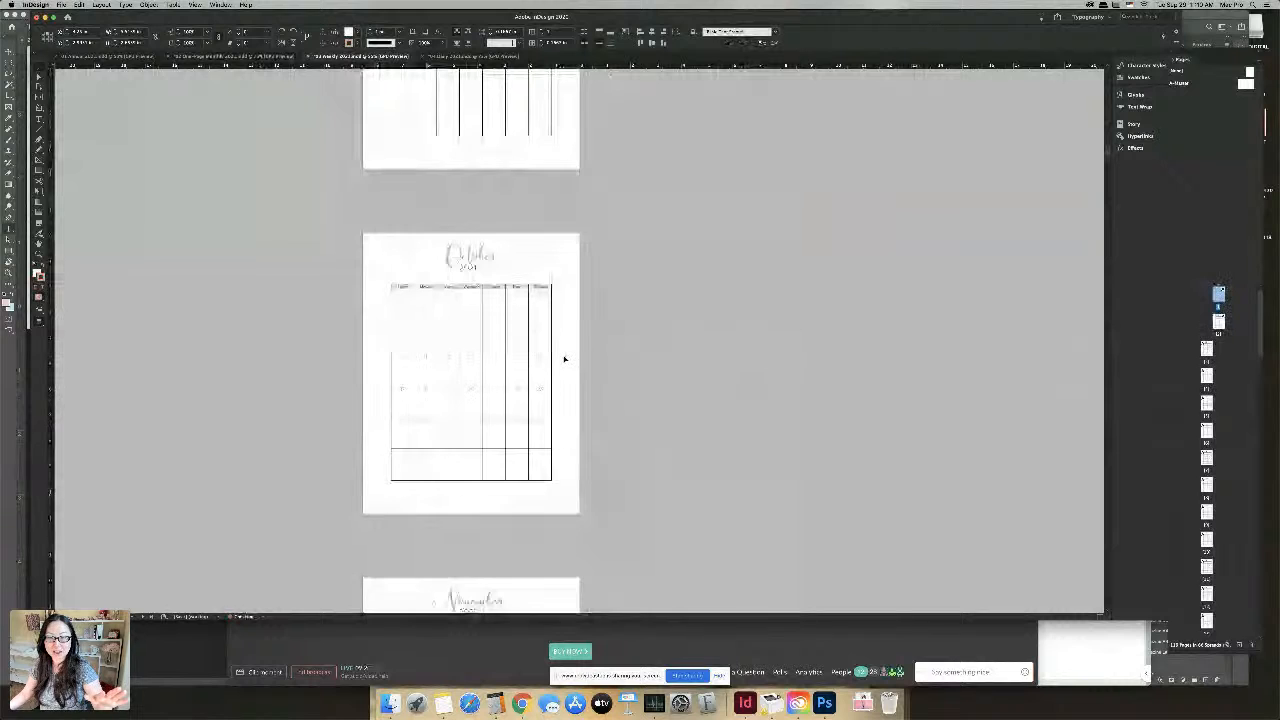
scroll(564, 359, "down", 15)
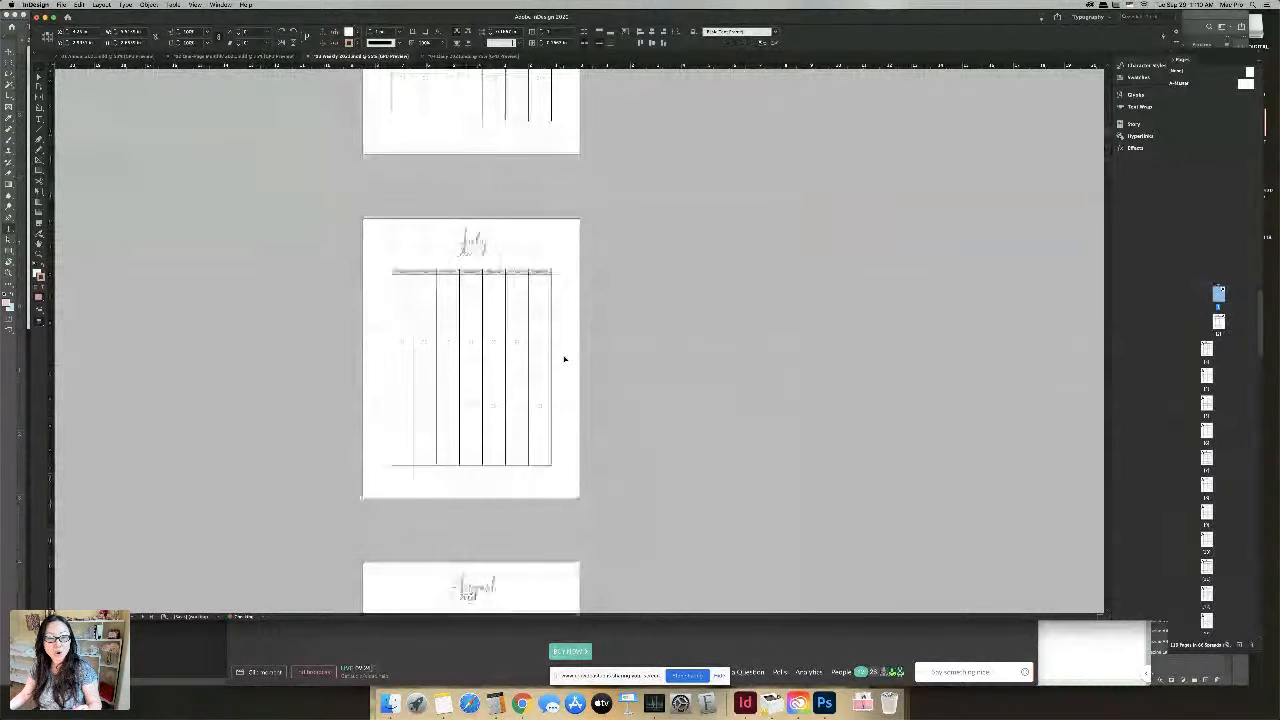
scroll(564, 359, "up", 20)
scroll(564, 359, "down", 3)
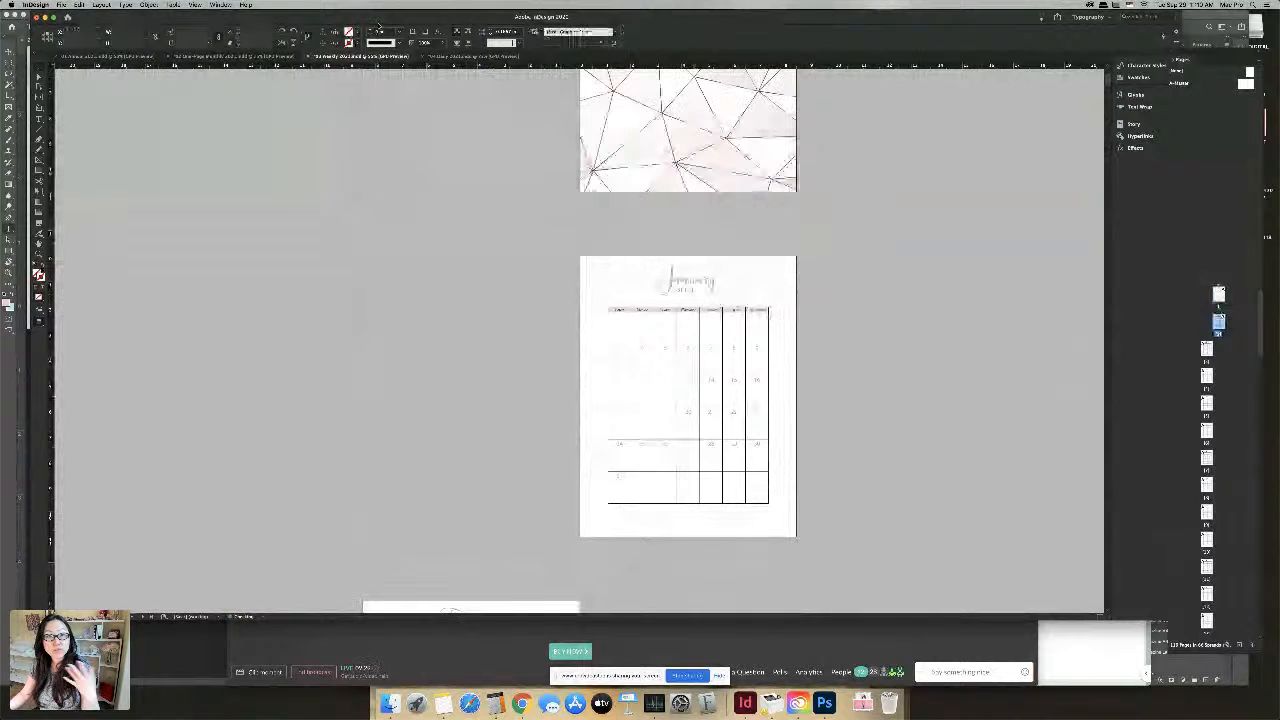
left_click(138, 57)
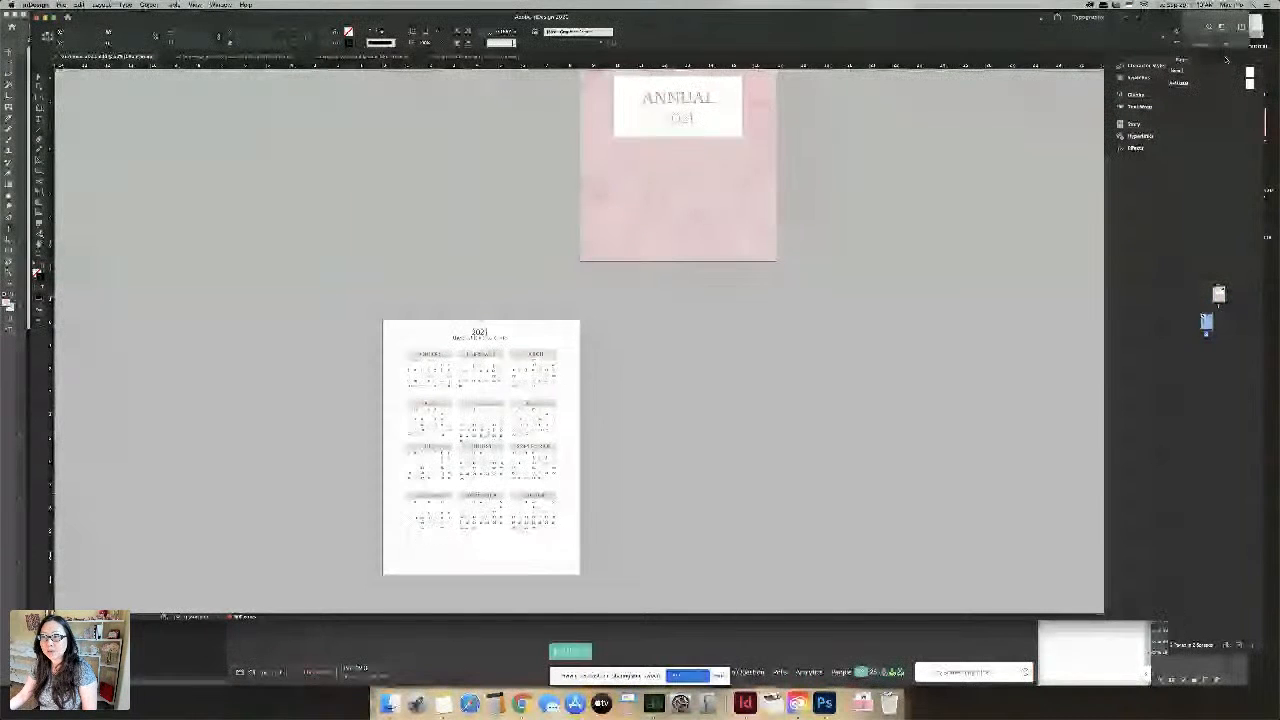
left_click(221, 5)
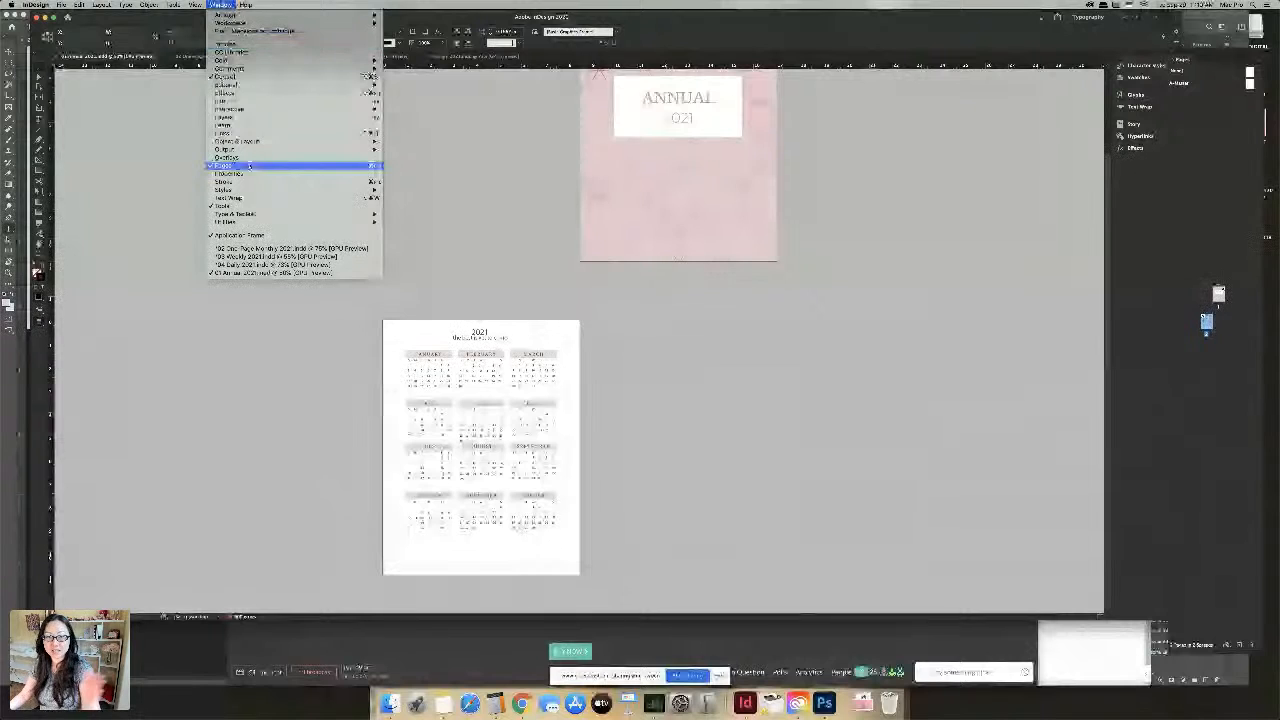
left_click(607, 333)
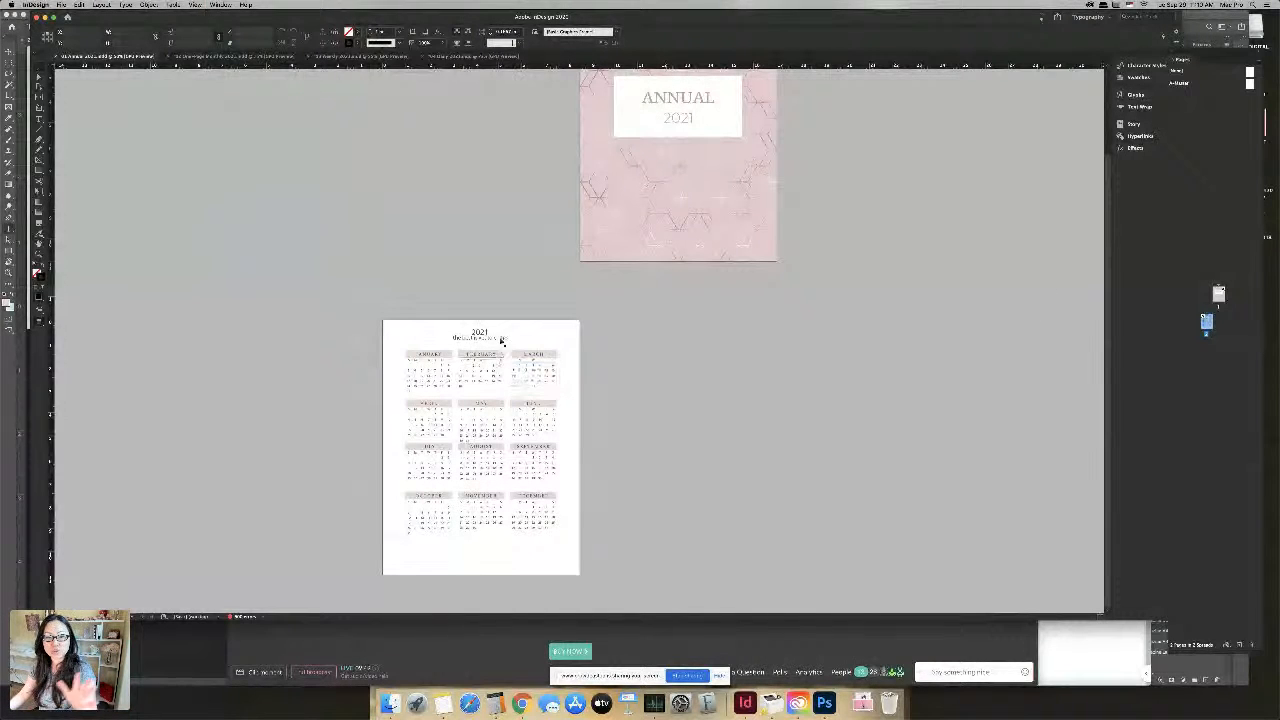
right_click(533, 331)
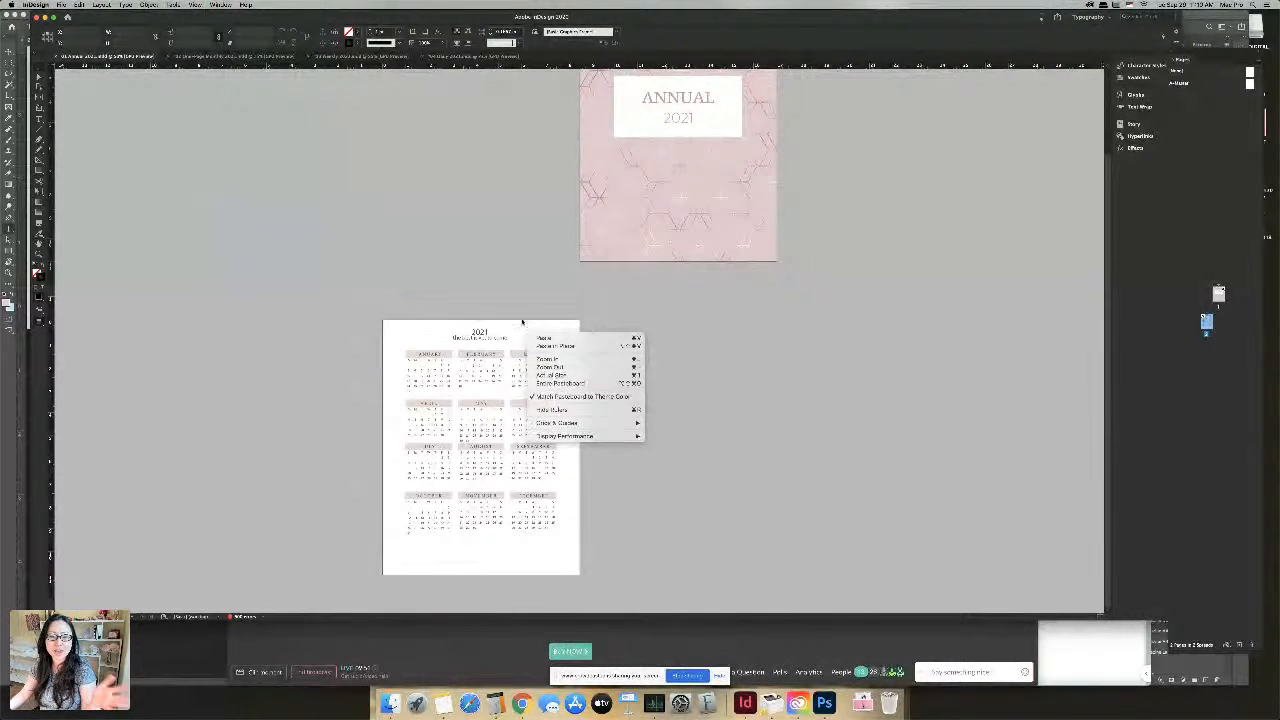
left_click(855, 388)
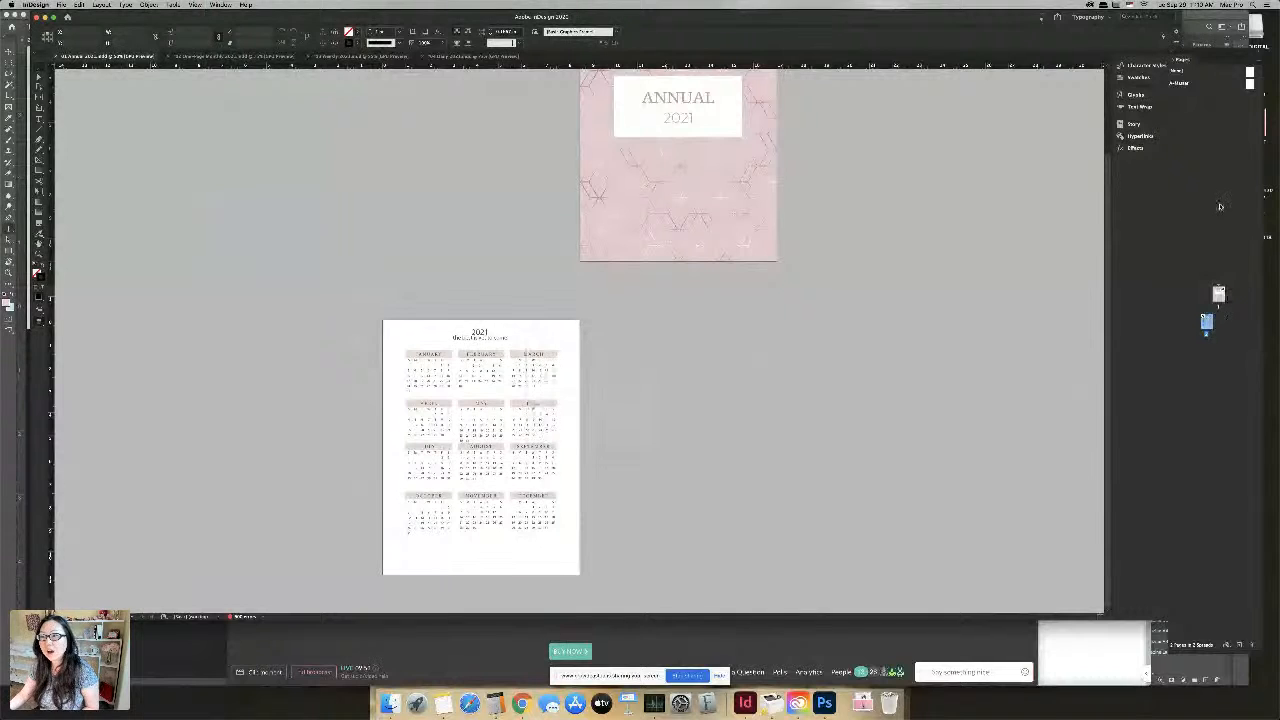
Move page 2 of the annual planner to 03 Weekly 2021.indd, after page 1, keeping the original page
right_click(1206, 322)
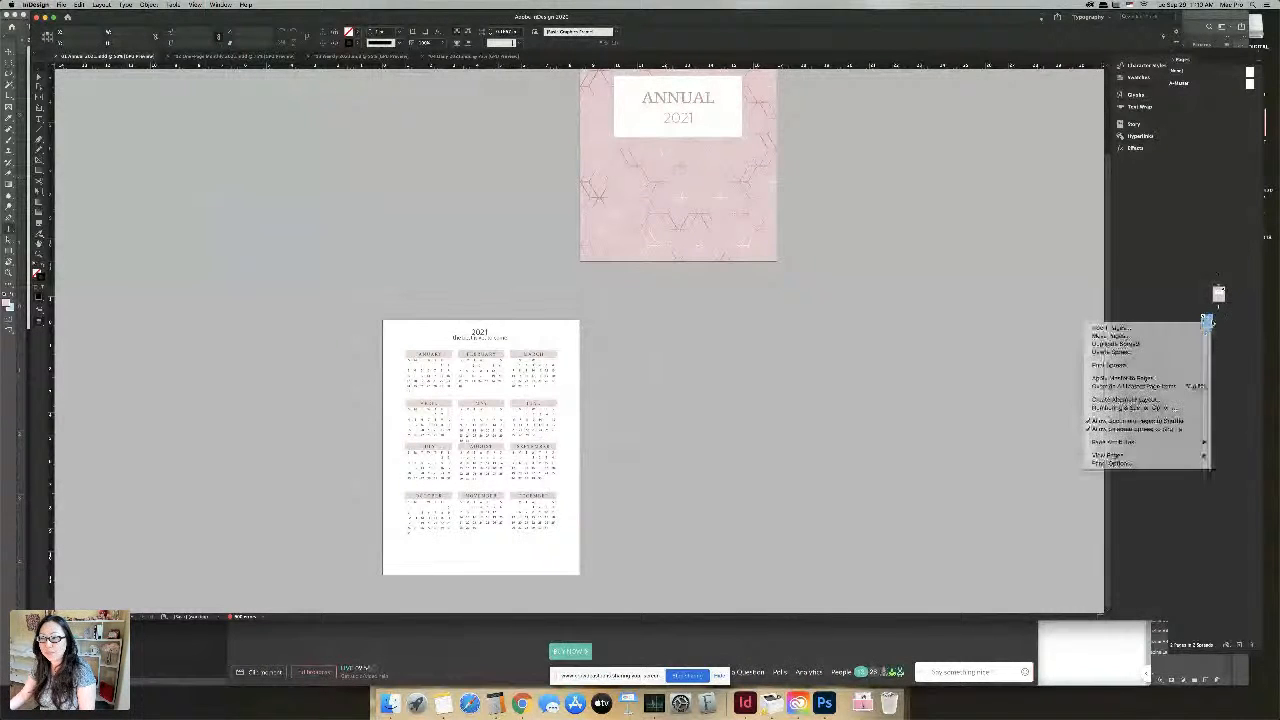
left_click(1173, 337)
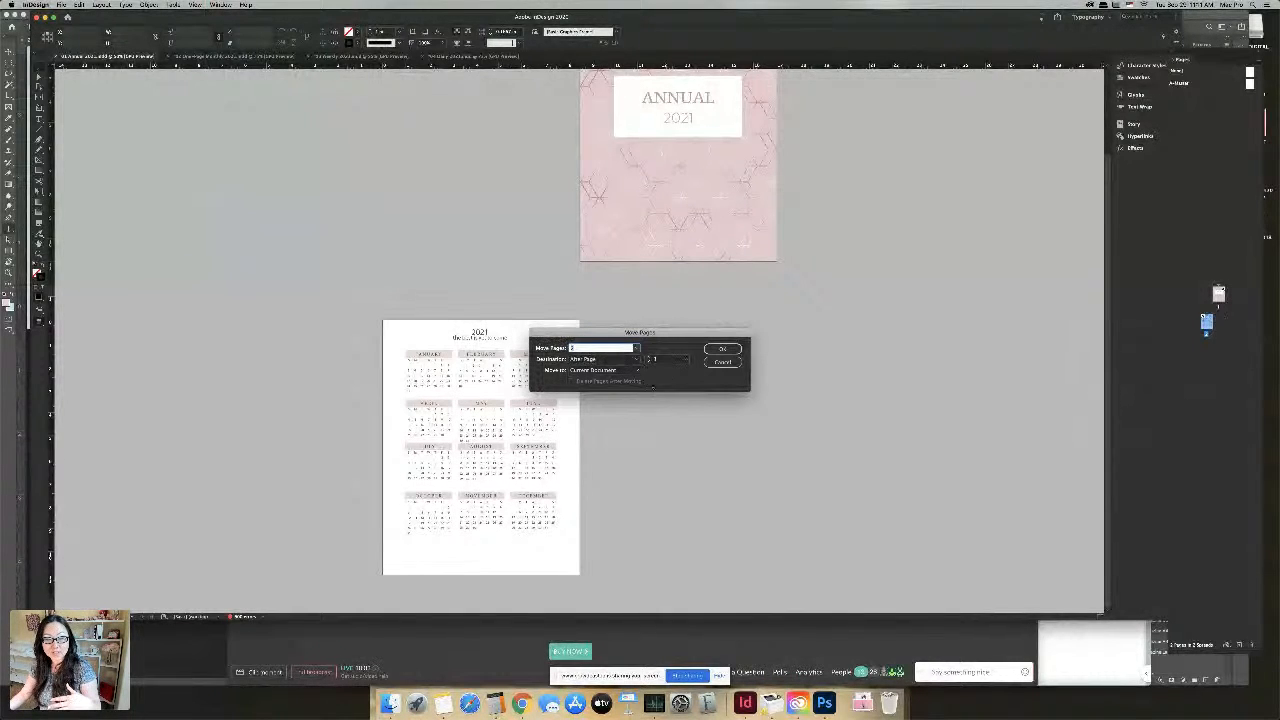
left_click(636, 371)
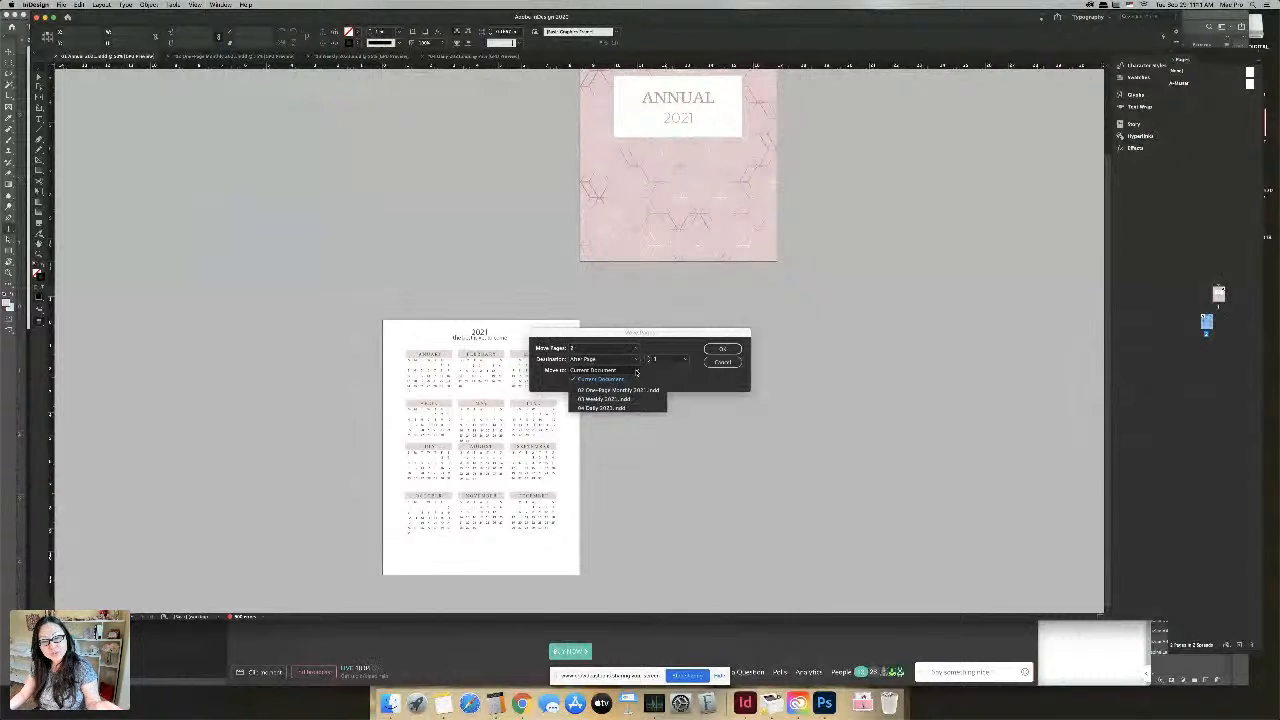
left_click(634, 398)
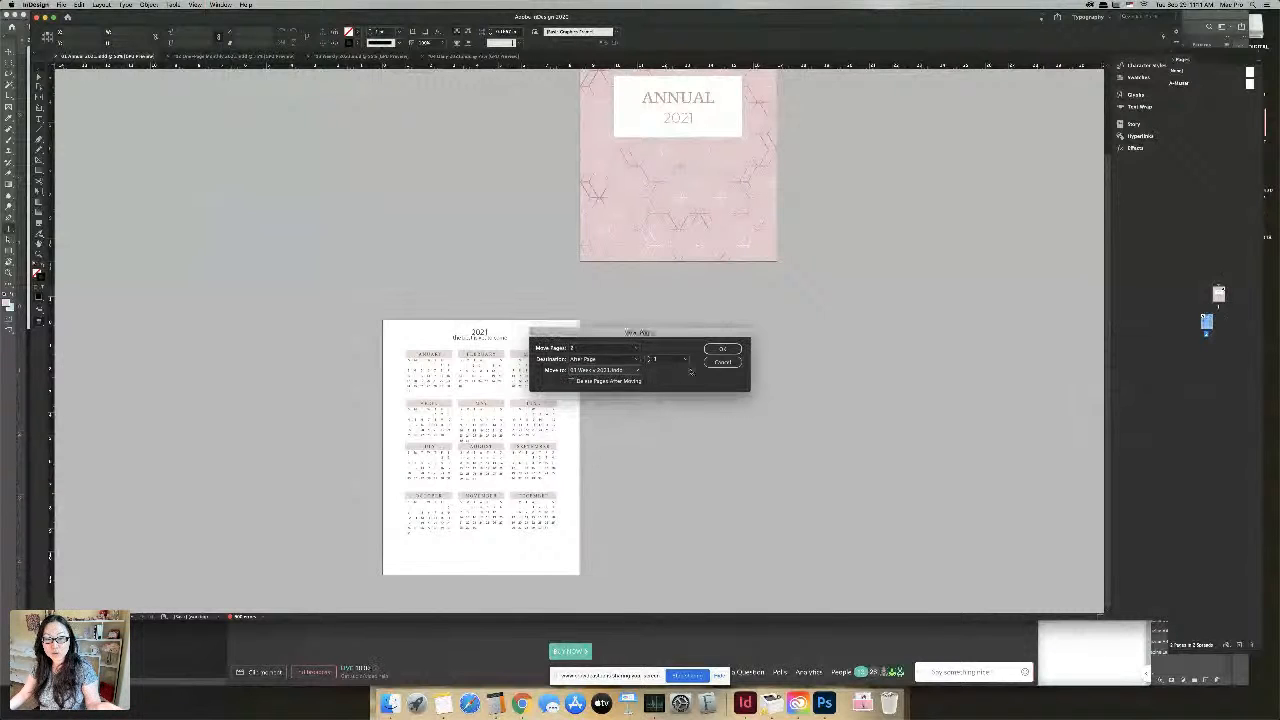
key("Return")
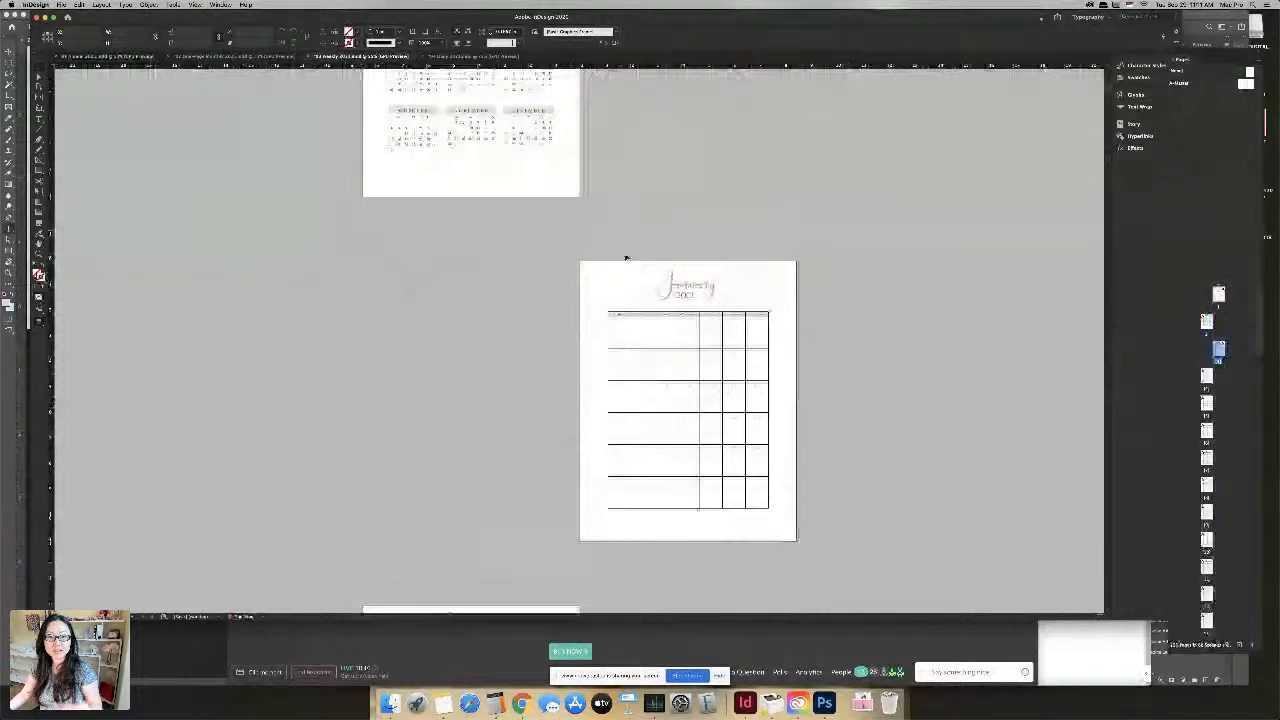
Review the combined weekly planner from the inserted 2021 year calendar through the monthly pages to May and June
scroll(626, 258, "up", 8)
scroll(557, 306, "down", 5)
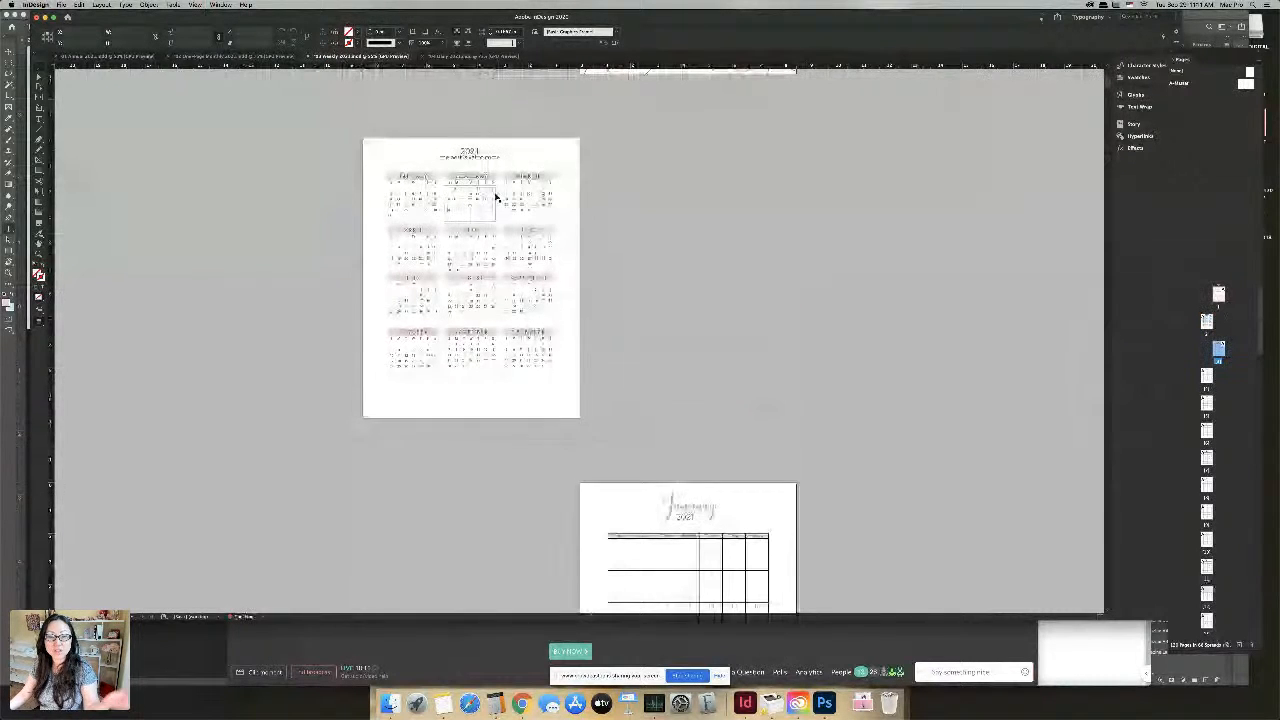
scroll(689, 251, "down", 10)
scroll(530, 311, "down", 15)
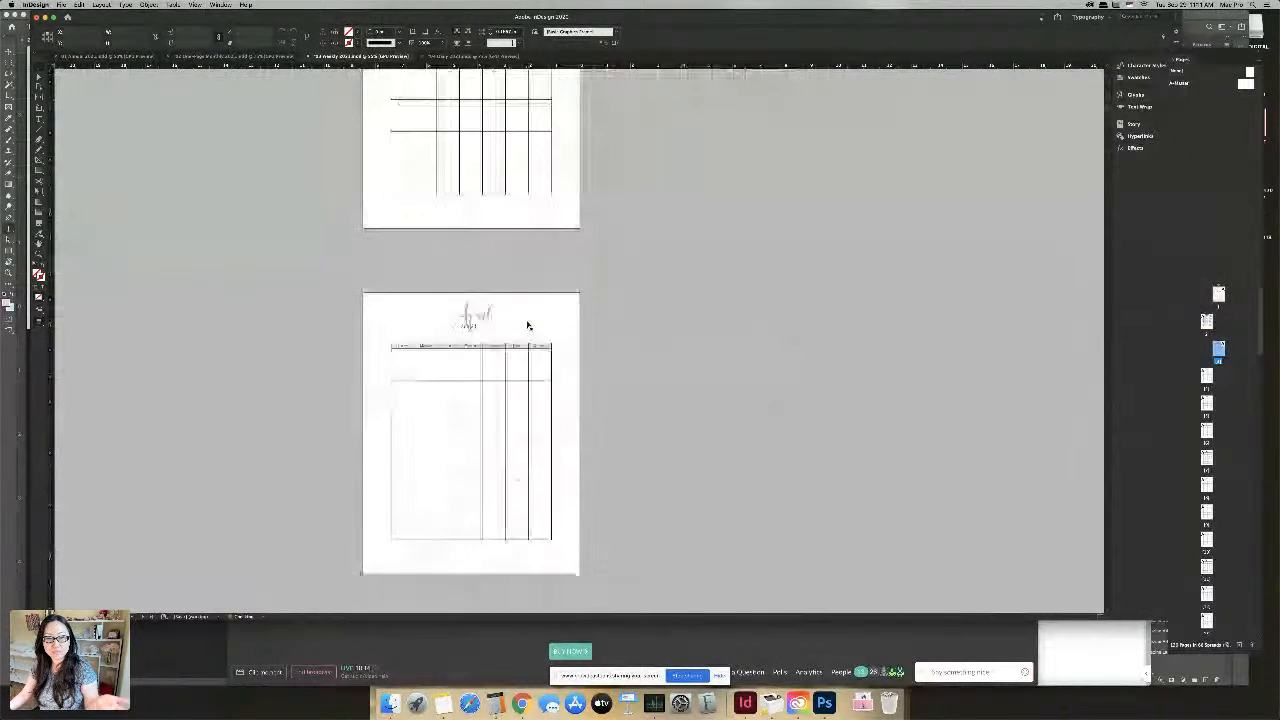
scroll(530, 318, "up", 5)
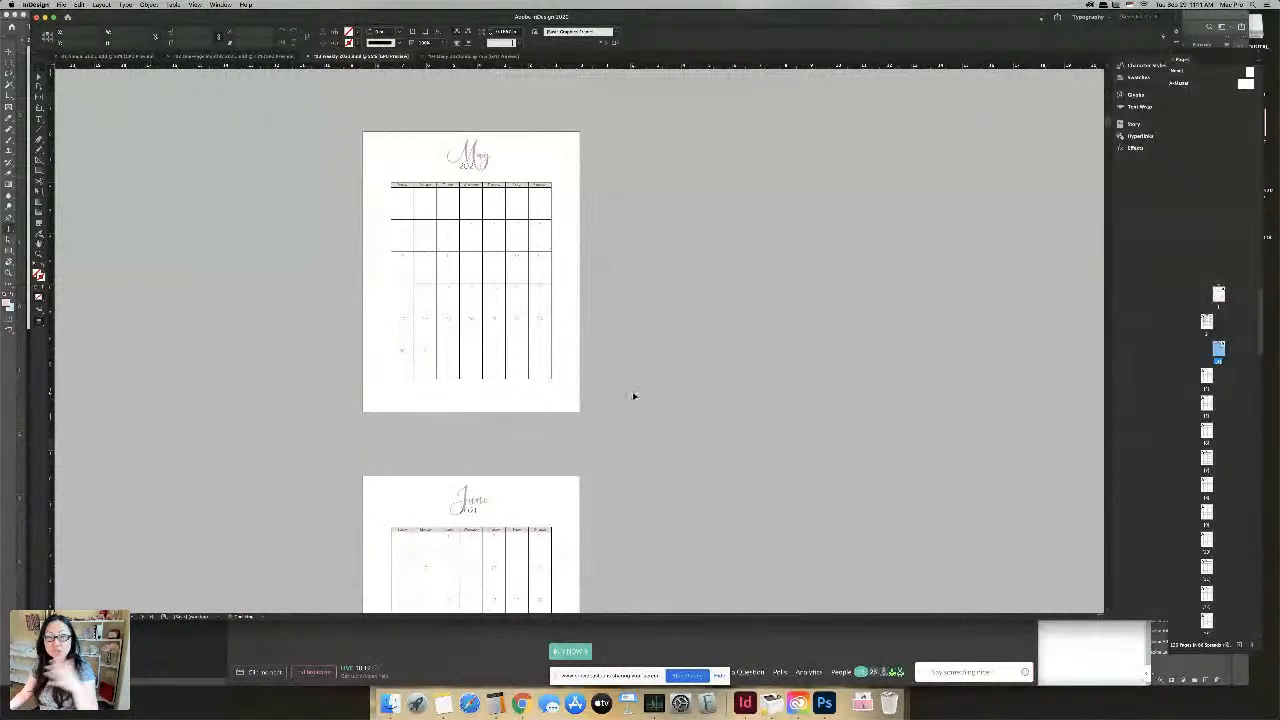
Select and inspect the editable title text on the May calendar page, leaving the wording as it is
left_click(475, 157)
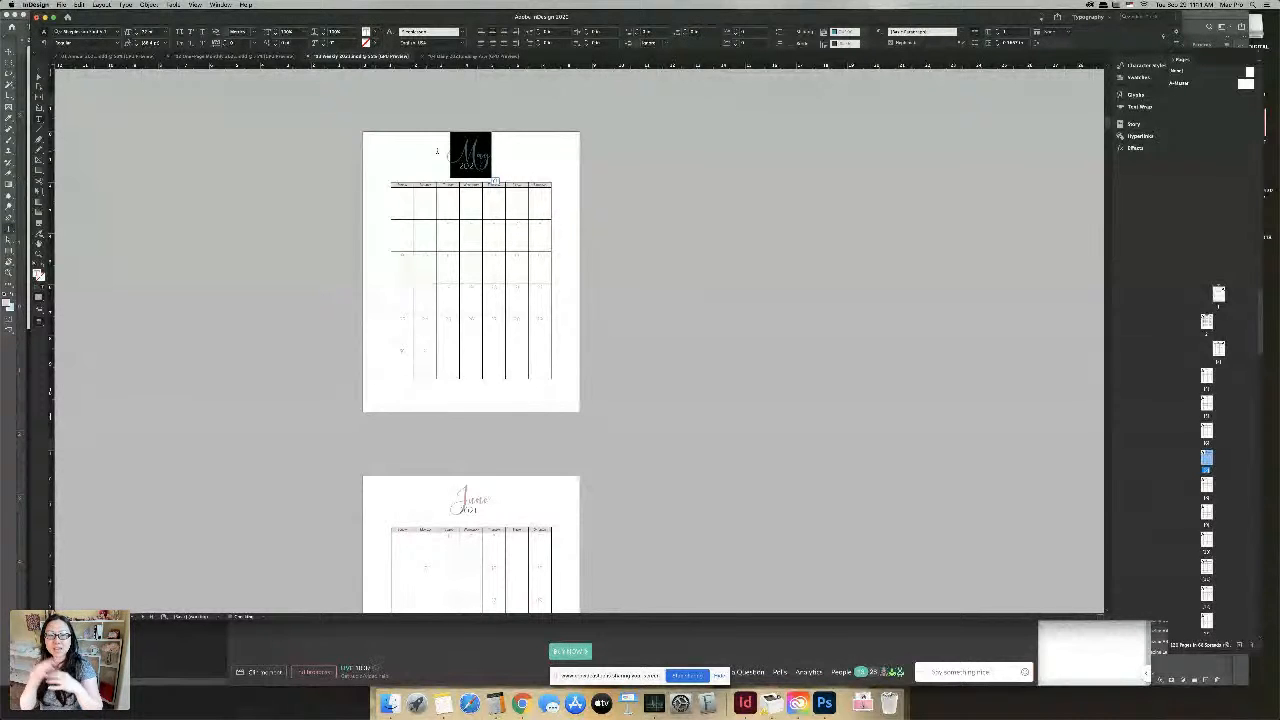
left_click(513, 151)
key("Escape")
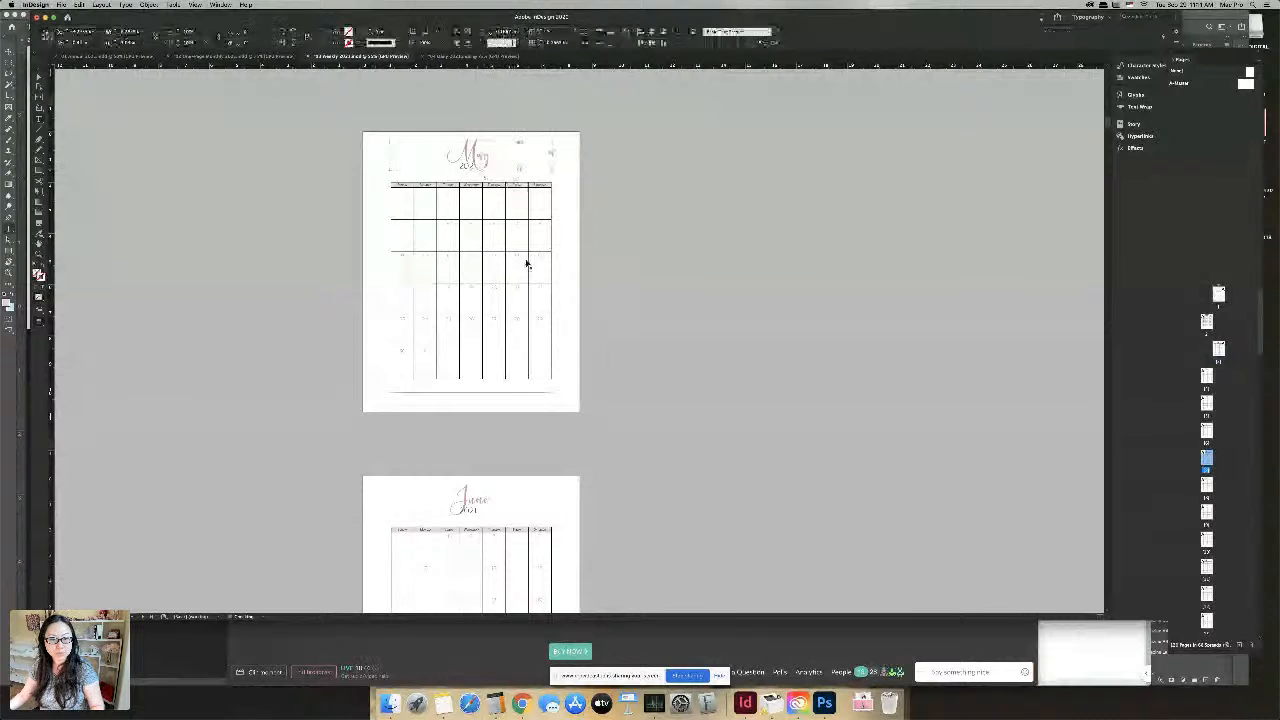
left_click(470, 160)
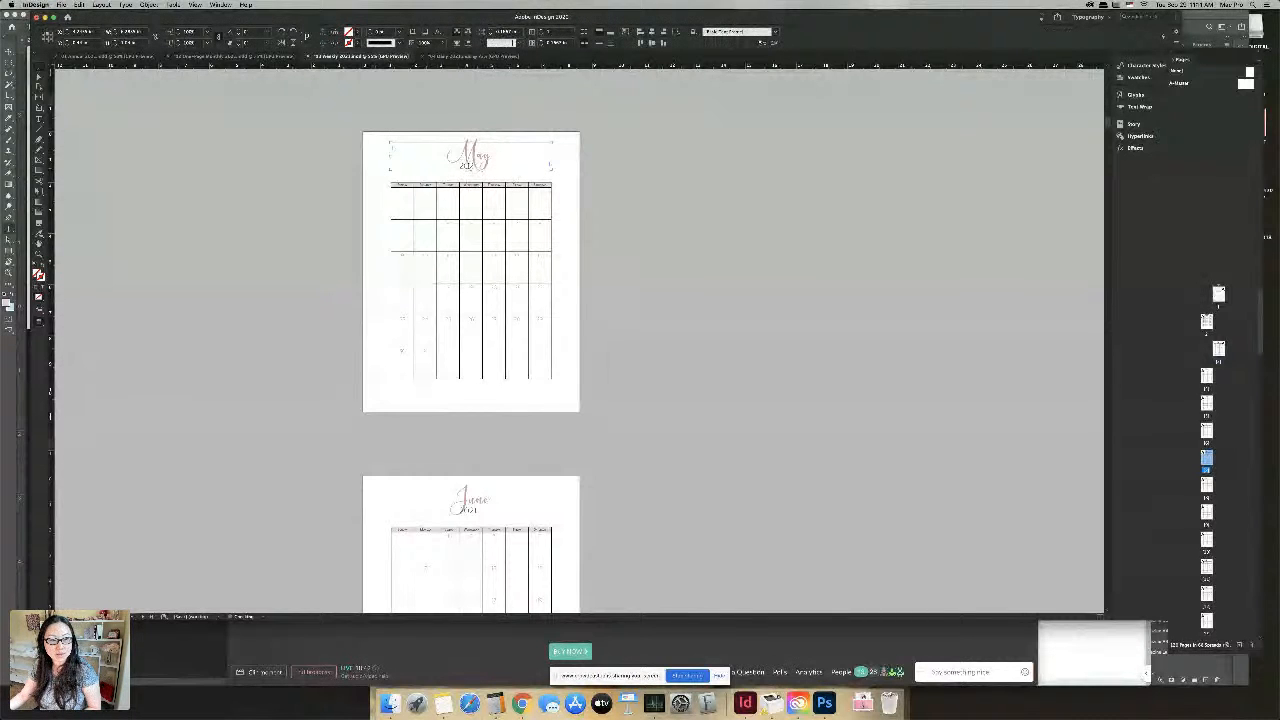
double_click(466, 165)
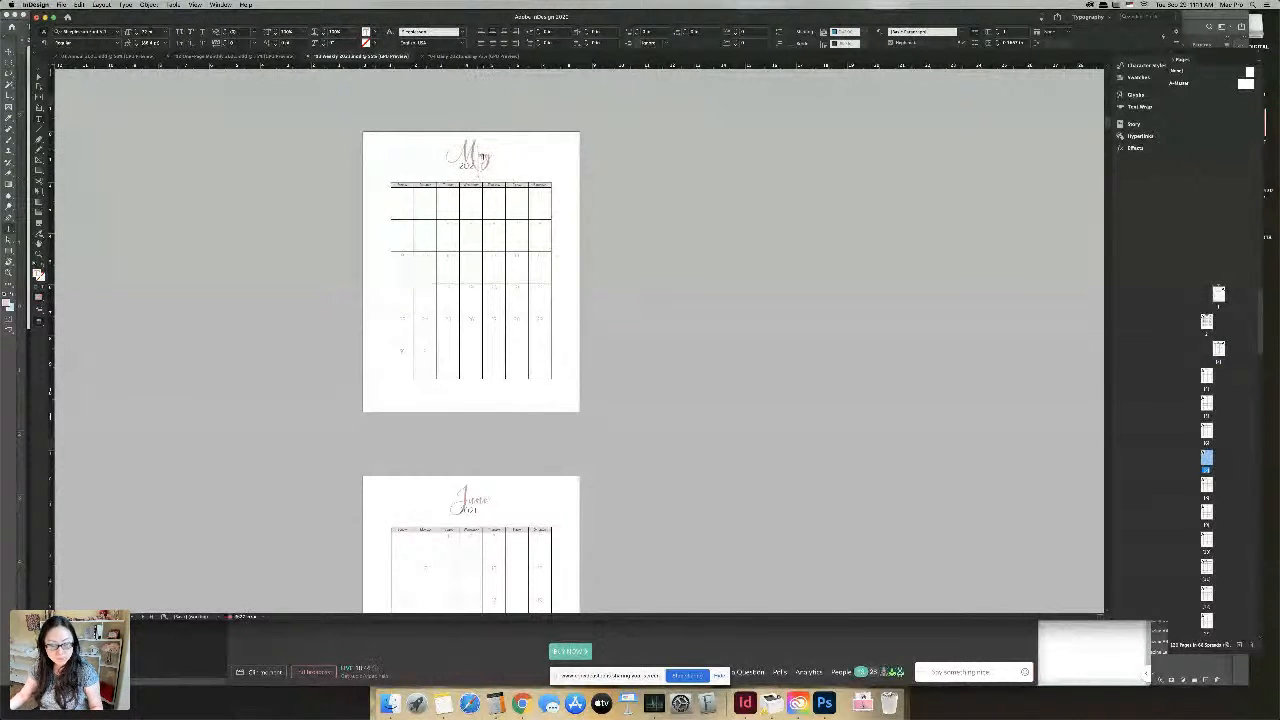
key("Escape")
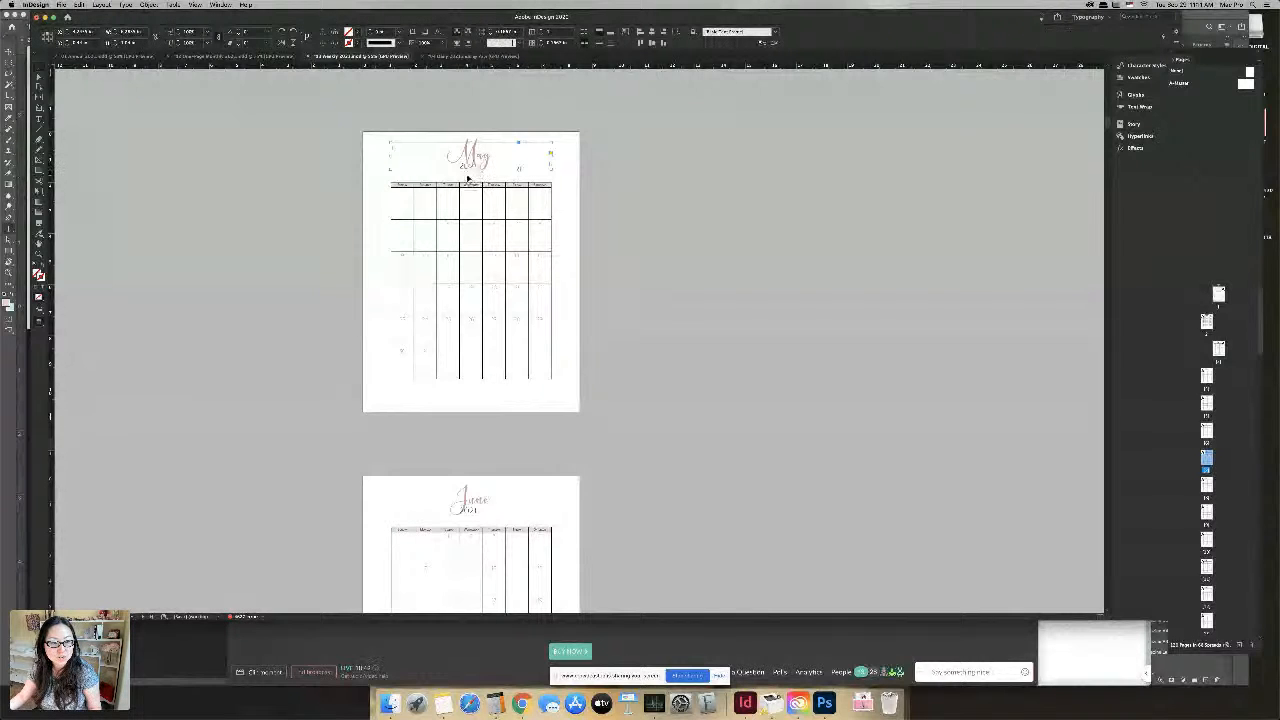
Replace the numeric year under the May title with spelled-out words and stretch its text frame out beside the month name
left_click_drag(481, 174, 470, 170)
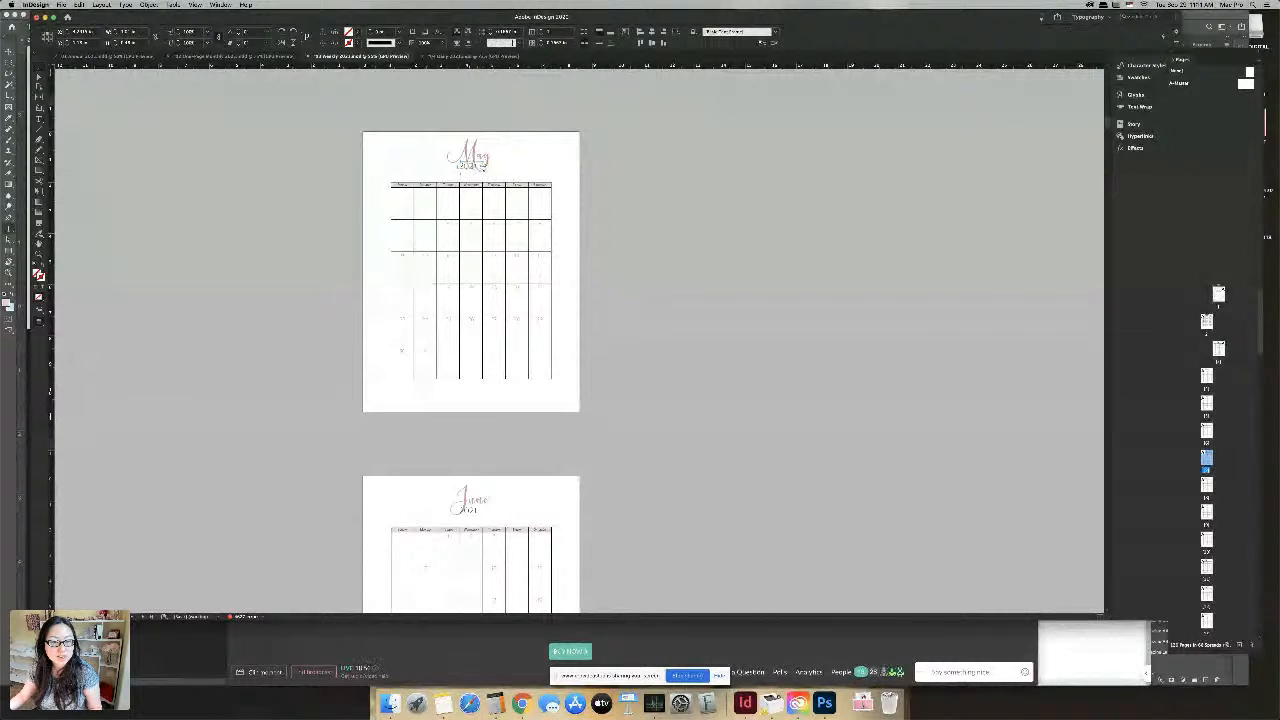
double_click(481, 168)
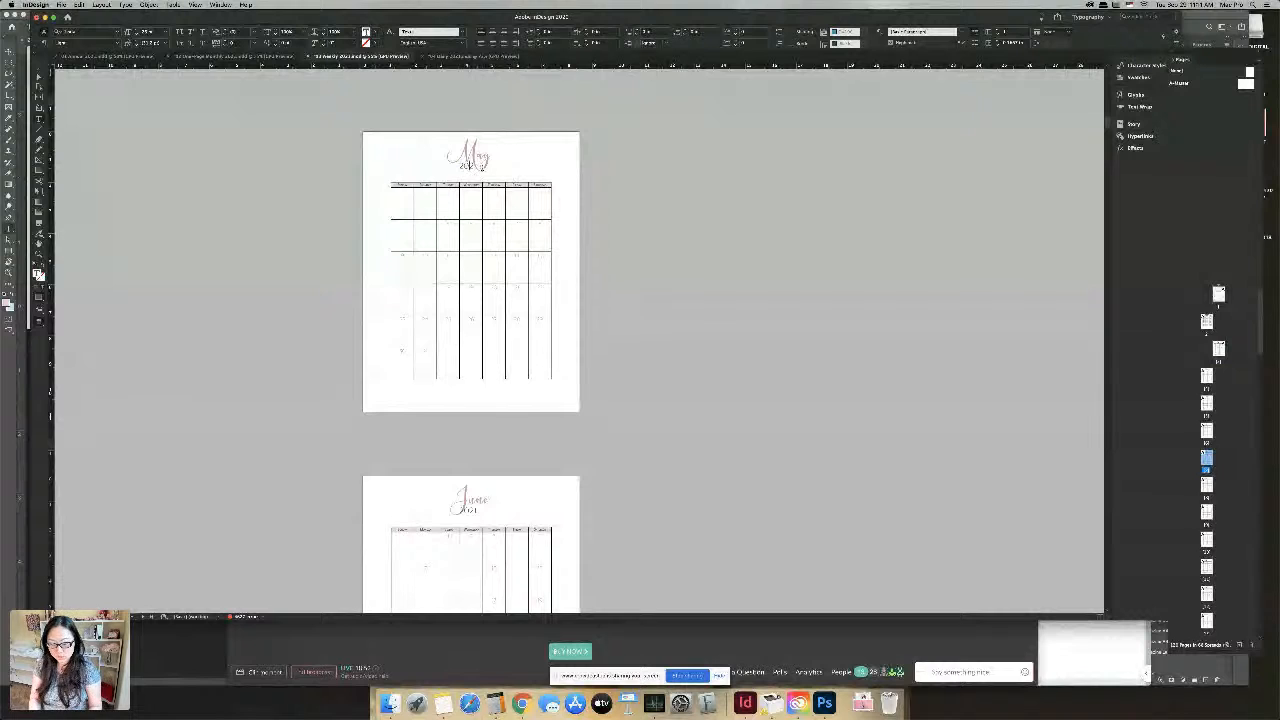
left_click(480, 167)
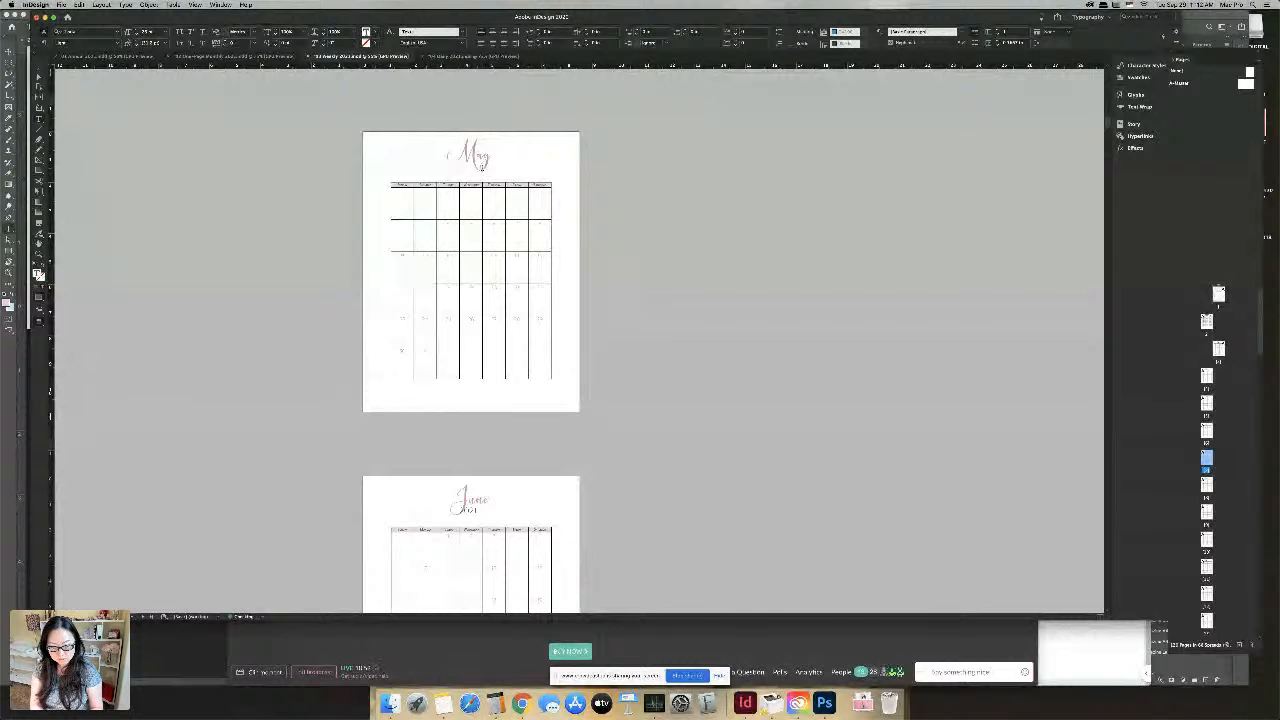
scroll(481, 167, "up", 1)
key("Escape")
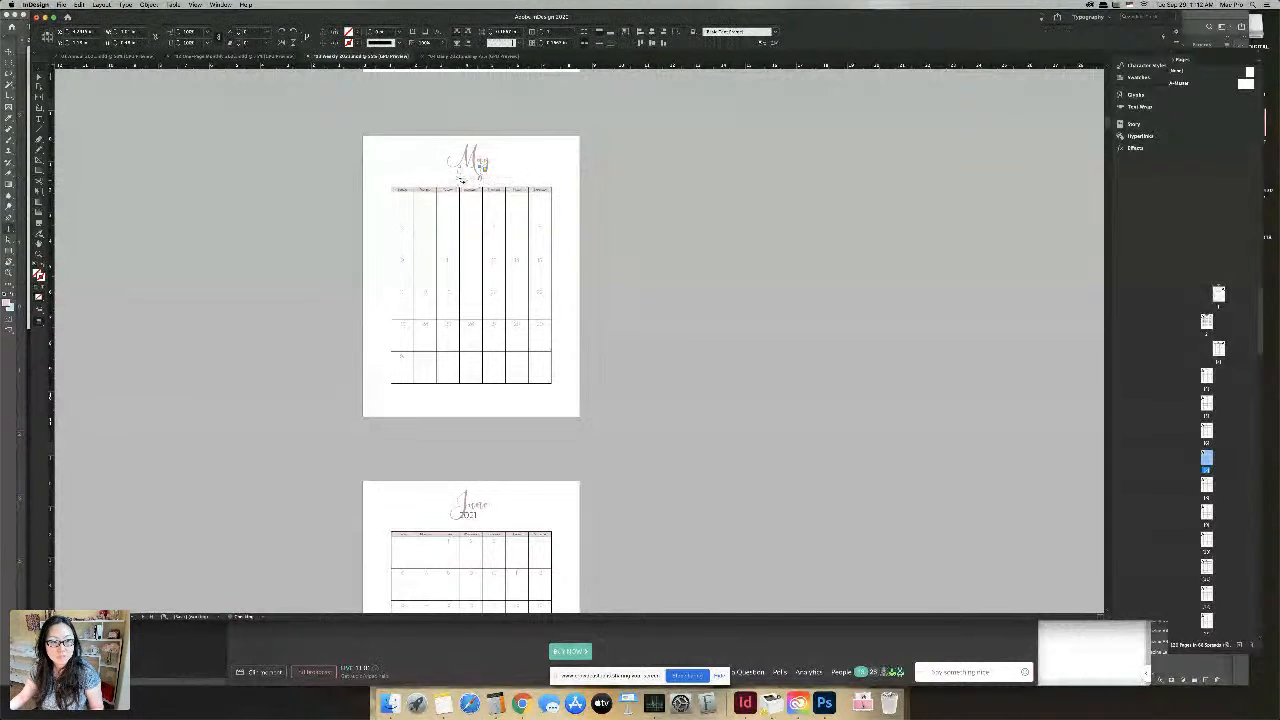
left_click_drag(454, 178, 563, 189)
left_click(563, 190)
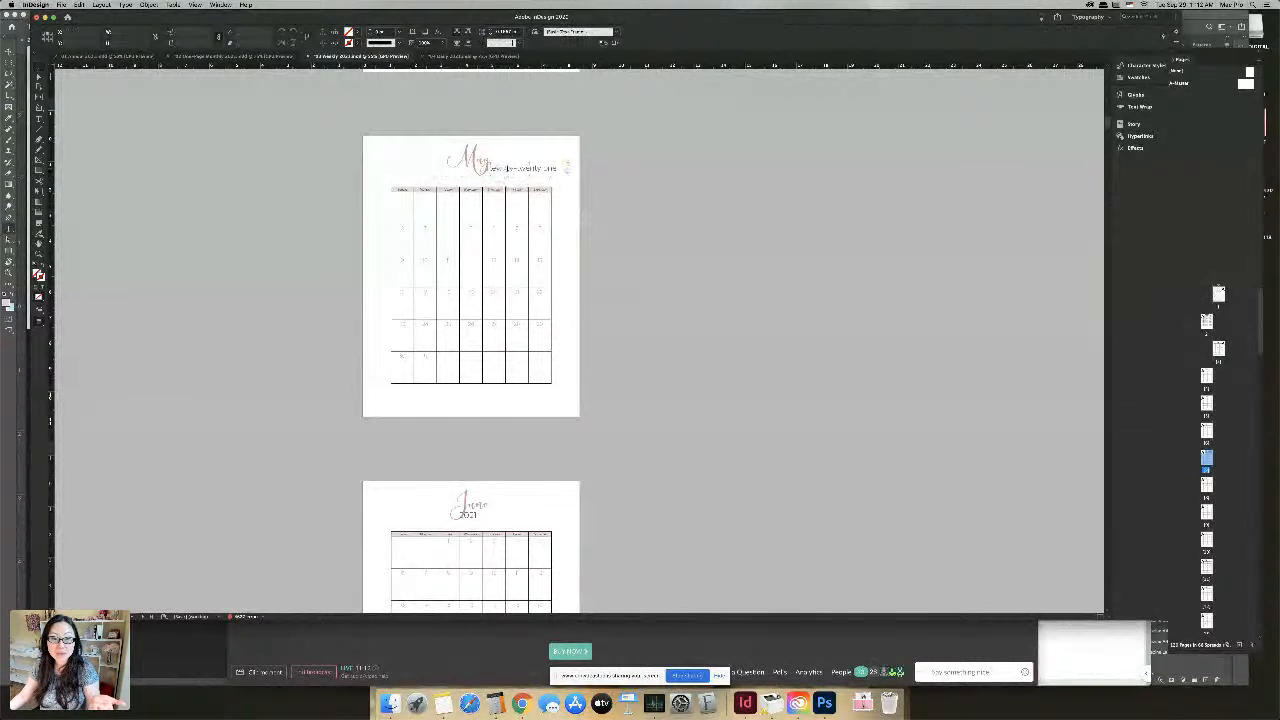
Correct the first word of the spelled-out year beside May to read "twenty-twenty one"
triple_click(503, 171)
left_click(507, 172)
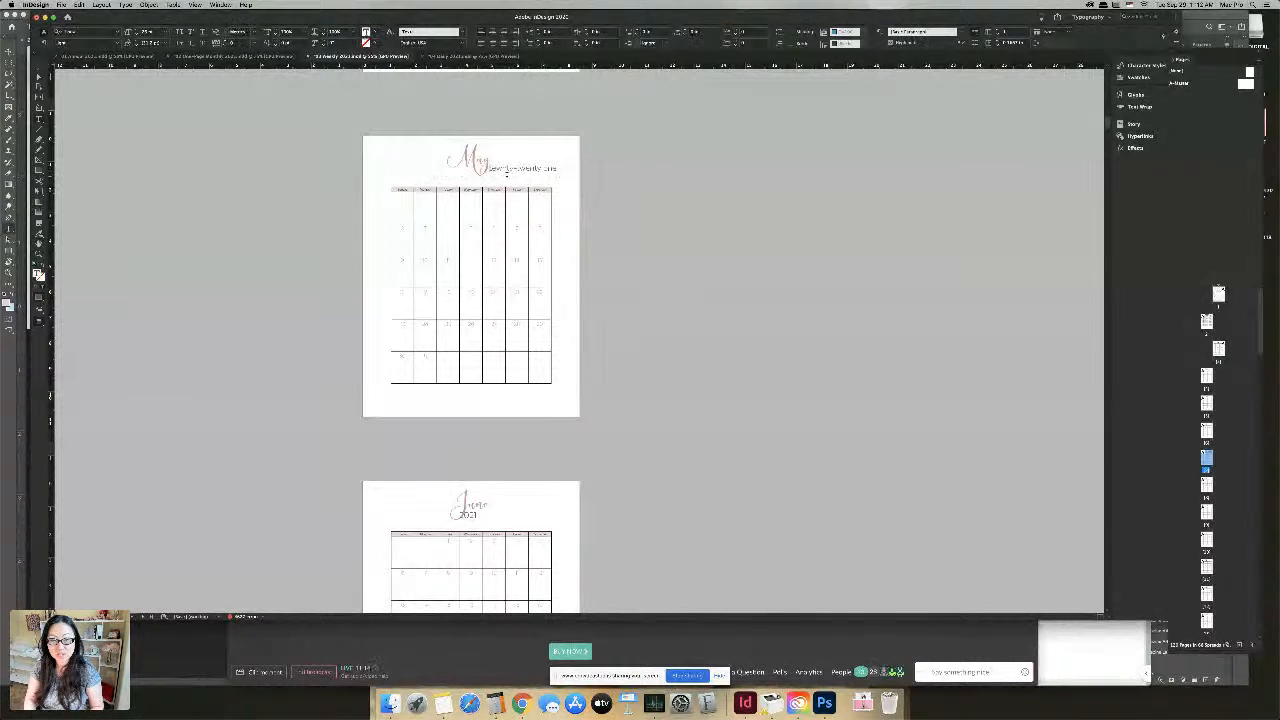
key("Left")
key("BackSpace")
key("BackSpace")
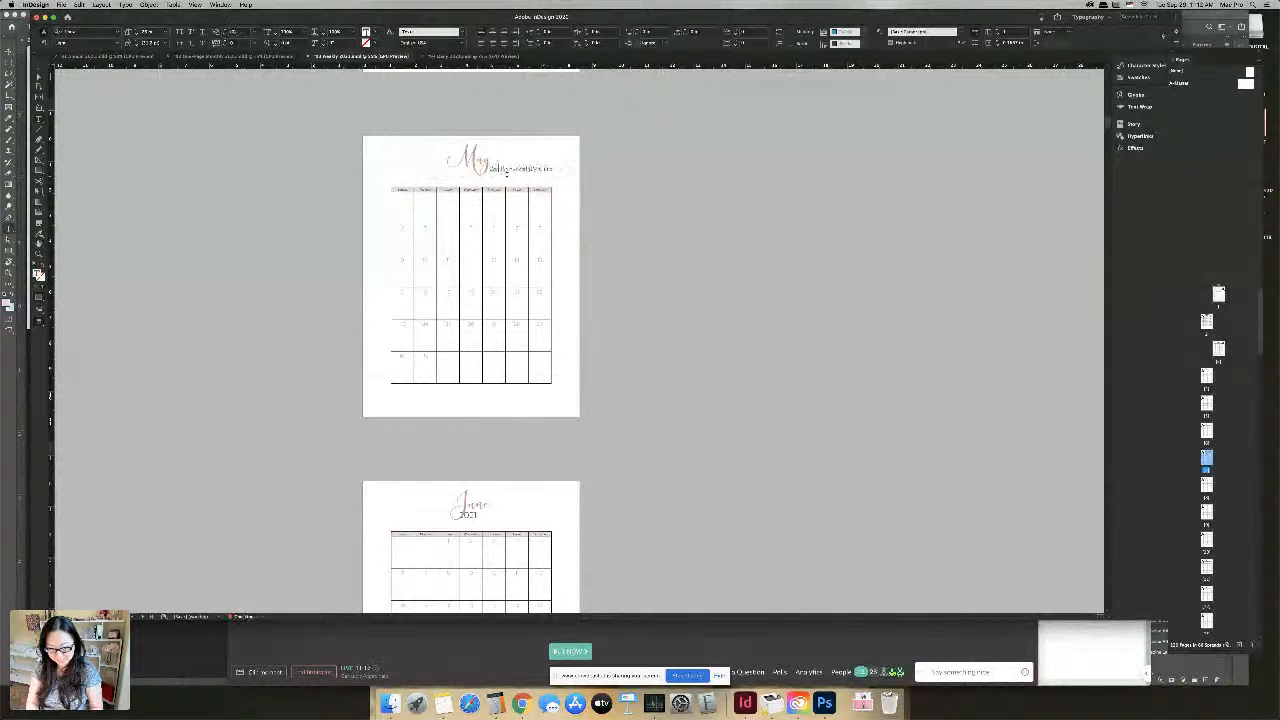
type("wenty-")
key("Escape")
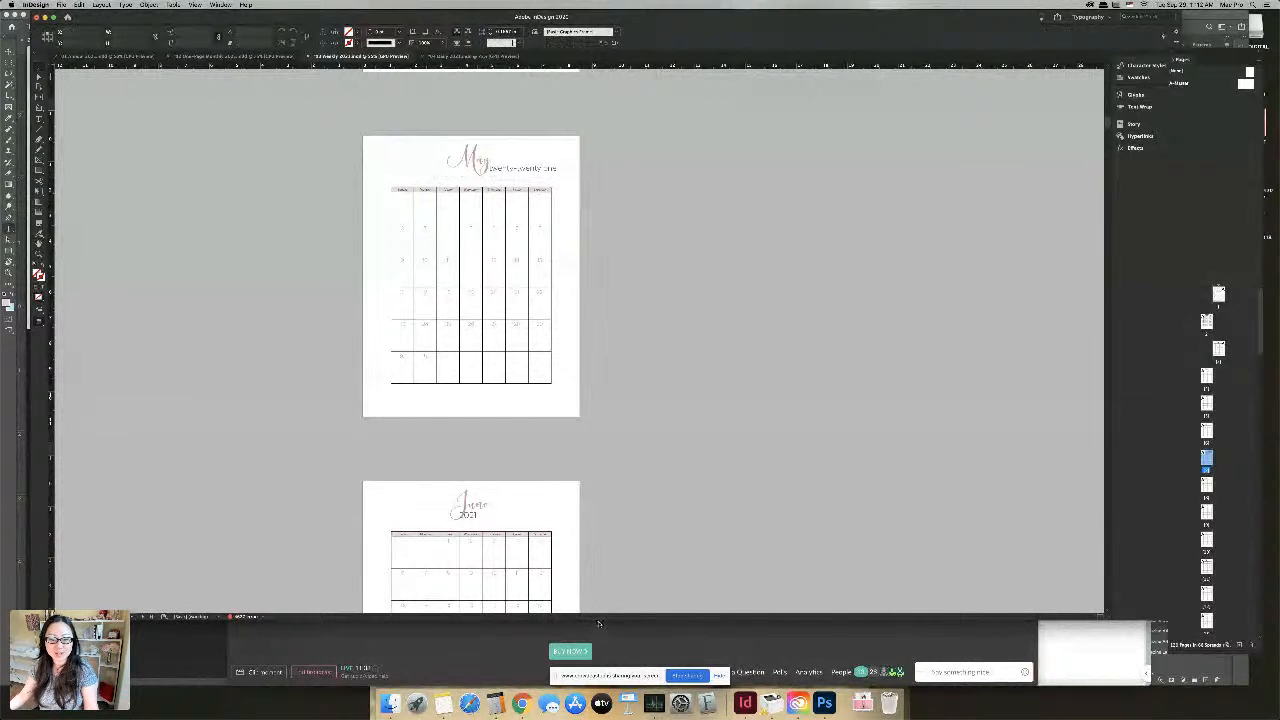
Switch to the Chrome livestream chat to read the viewer's color question, and return to InDesign at the January calendar page
left_click(521, 703)
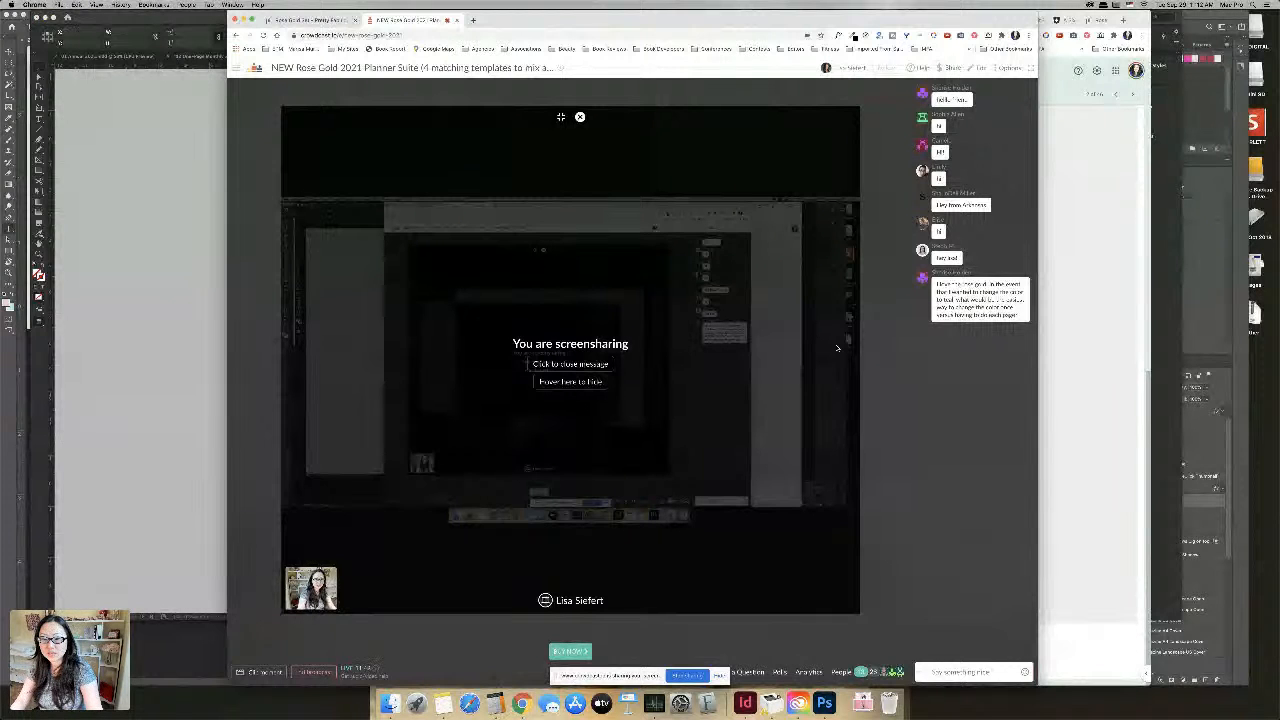
left_click(160, 195)
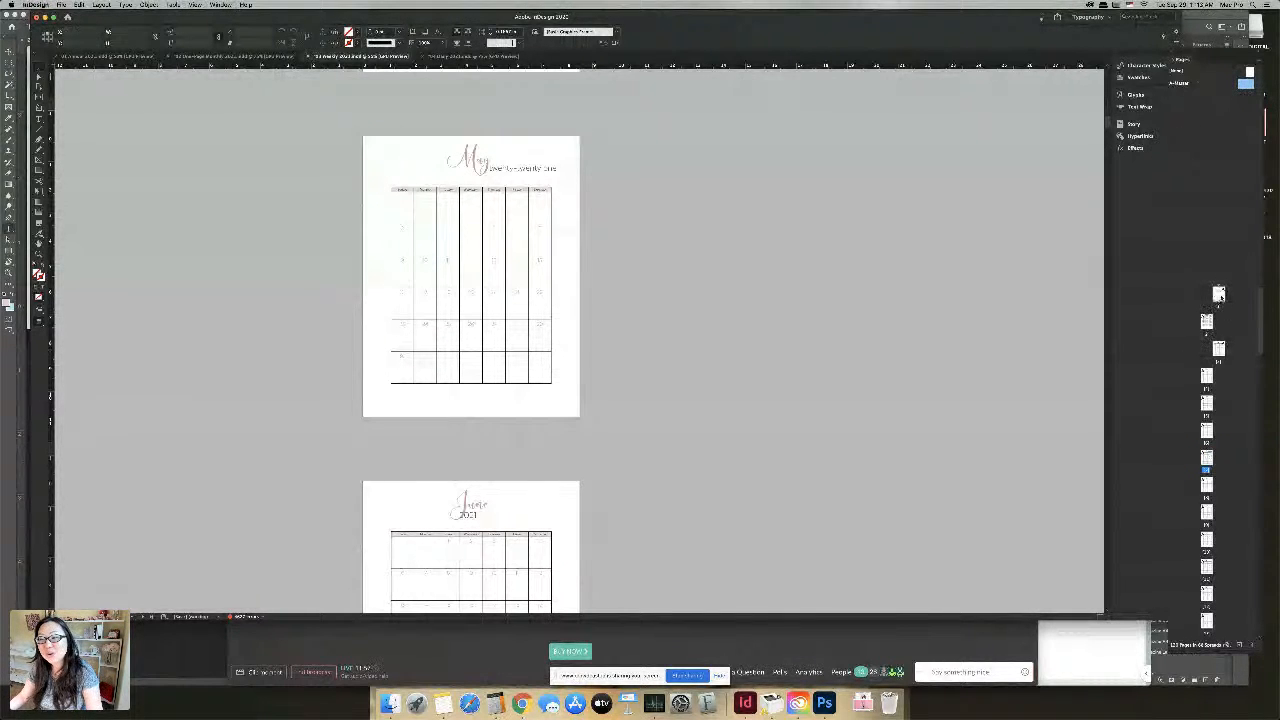
double_click(1219, 352)
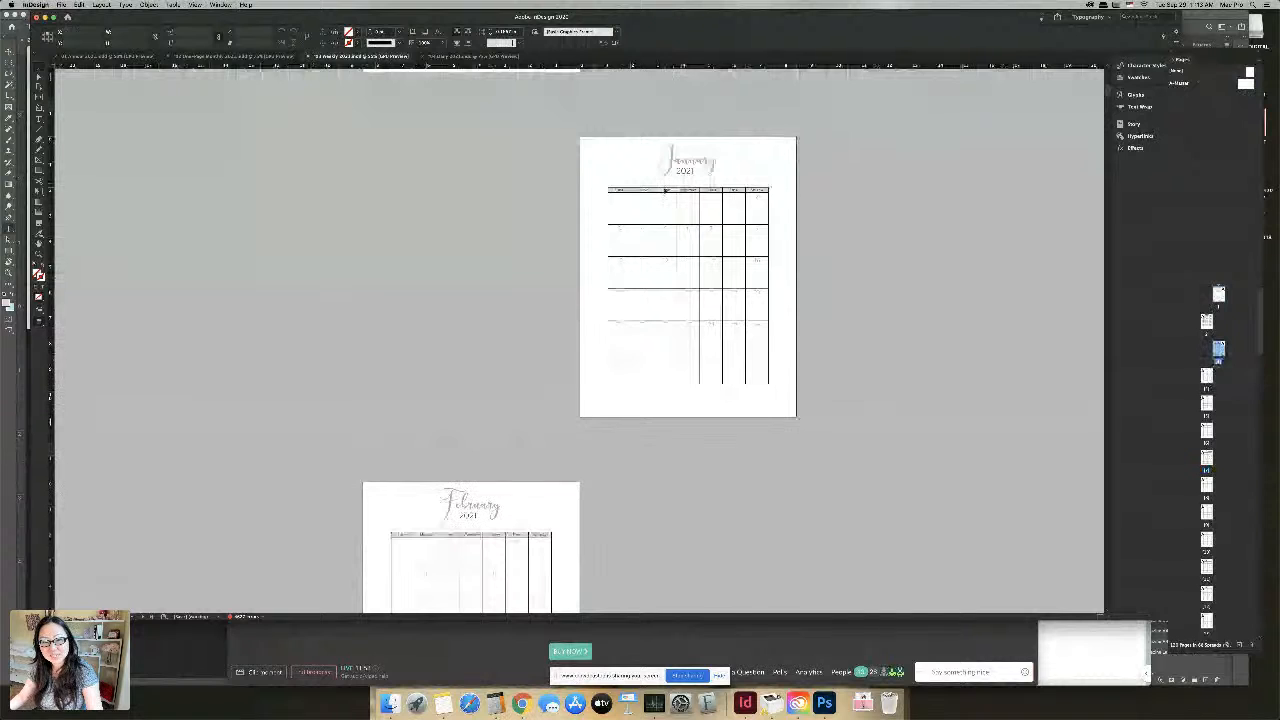
Select the January 6 cell in the calendar table and display the document's character styles
left_click_drag(692, 232, 702, 234)
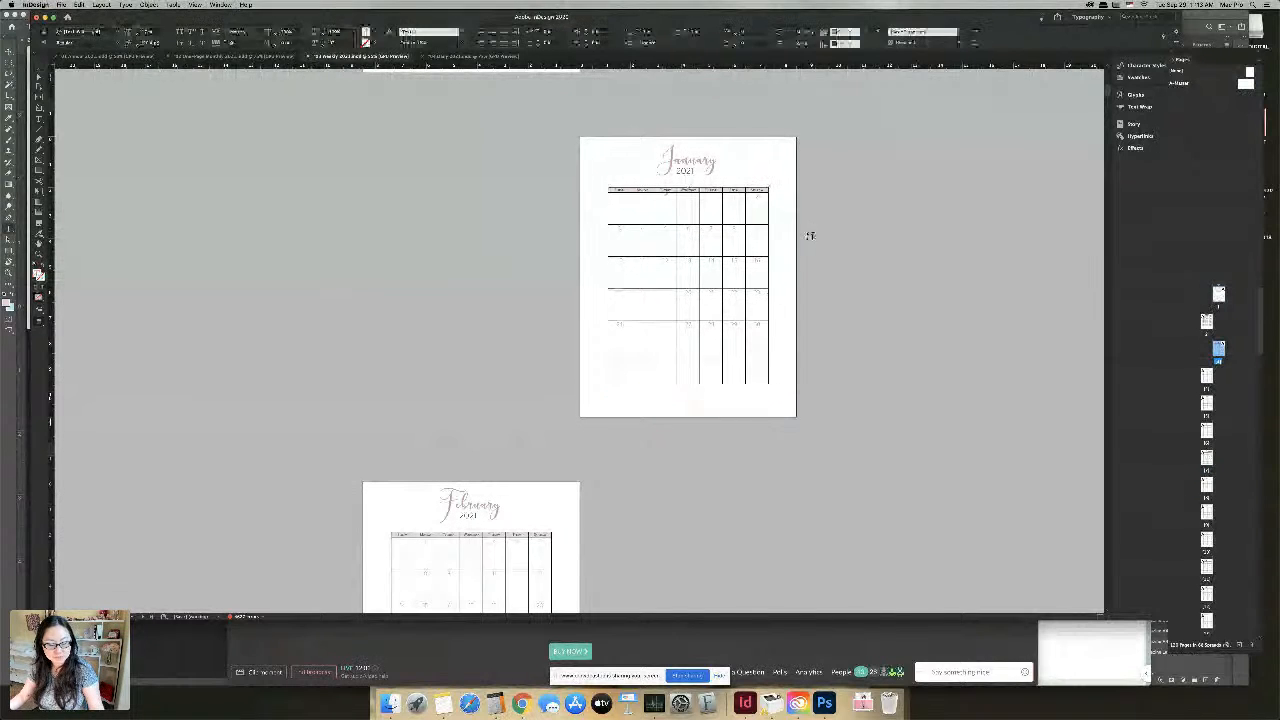
left_click(196, 5)
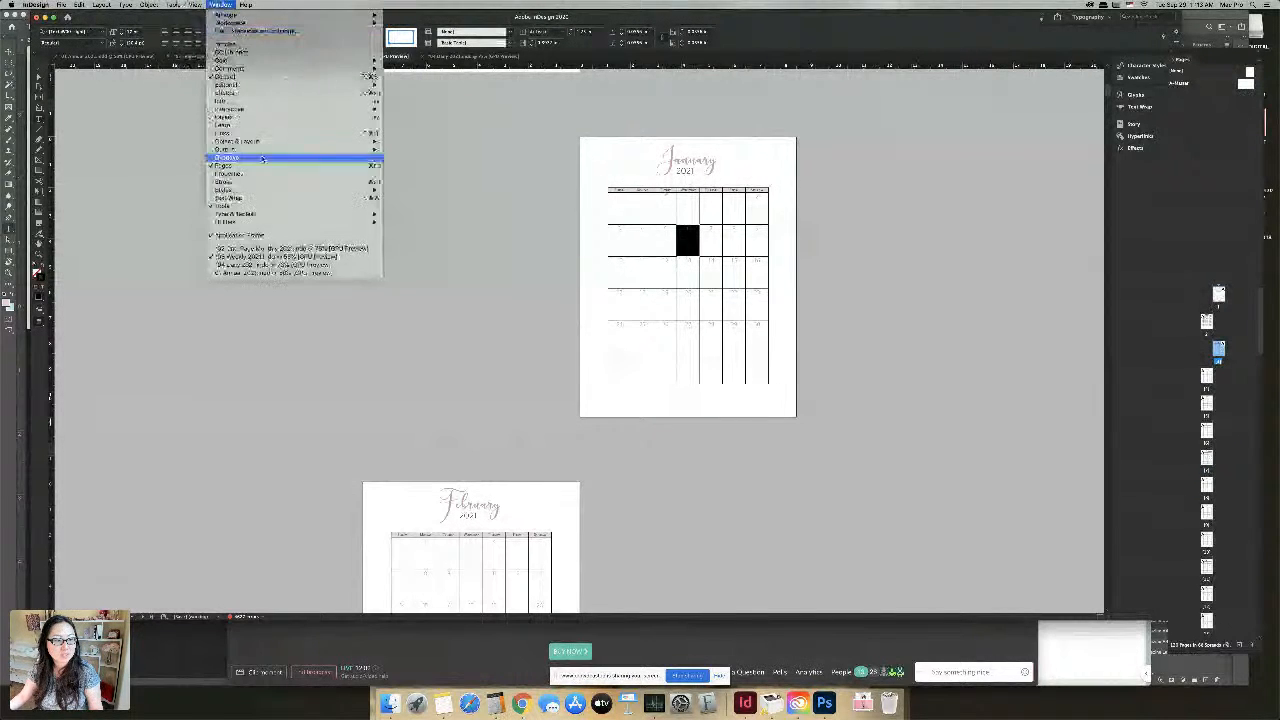
mouse_move(268, 190)
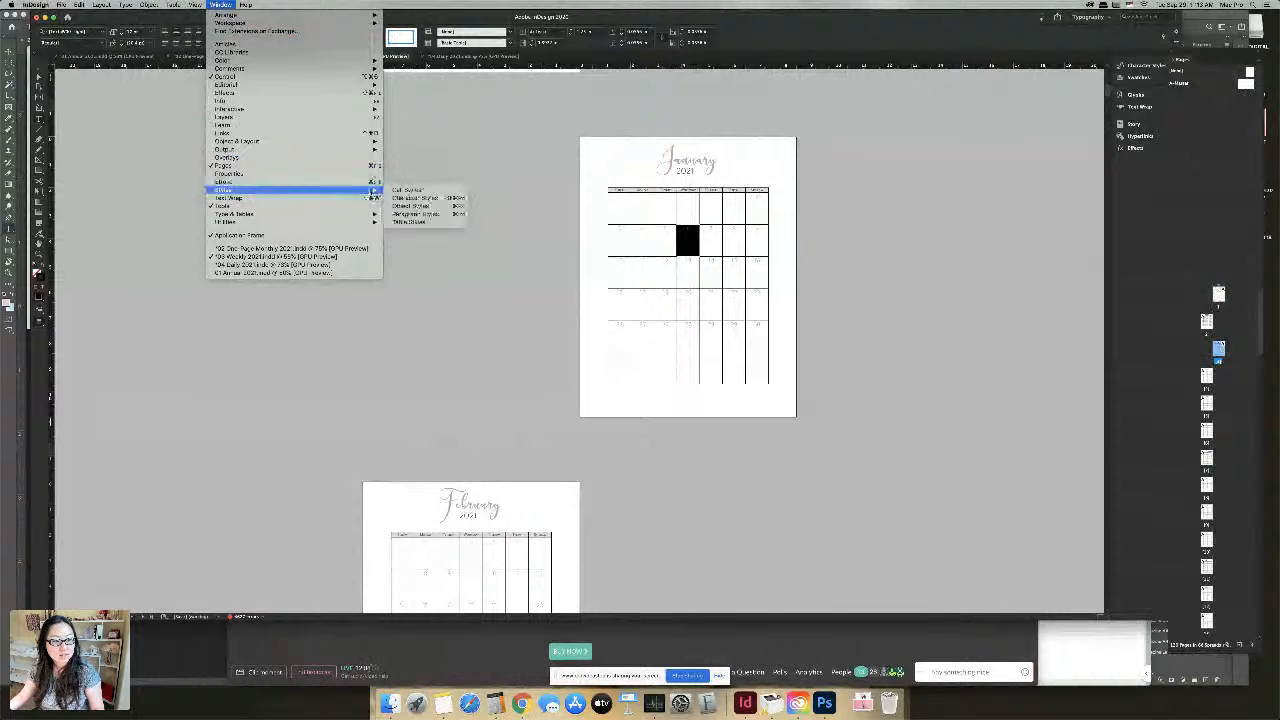
left_click(425, 202)
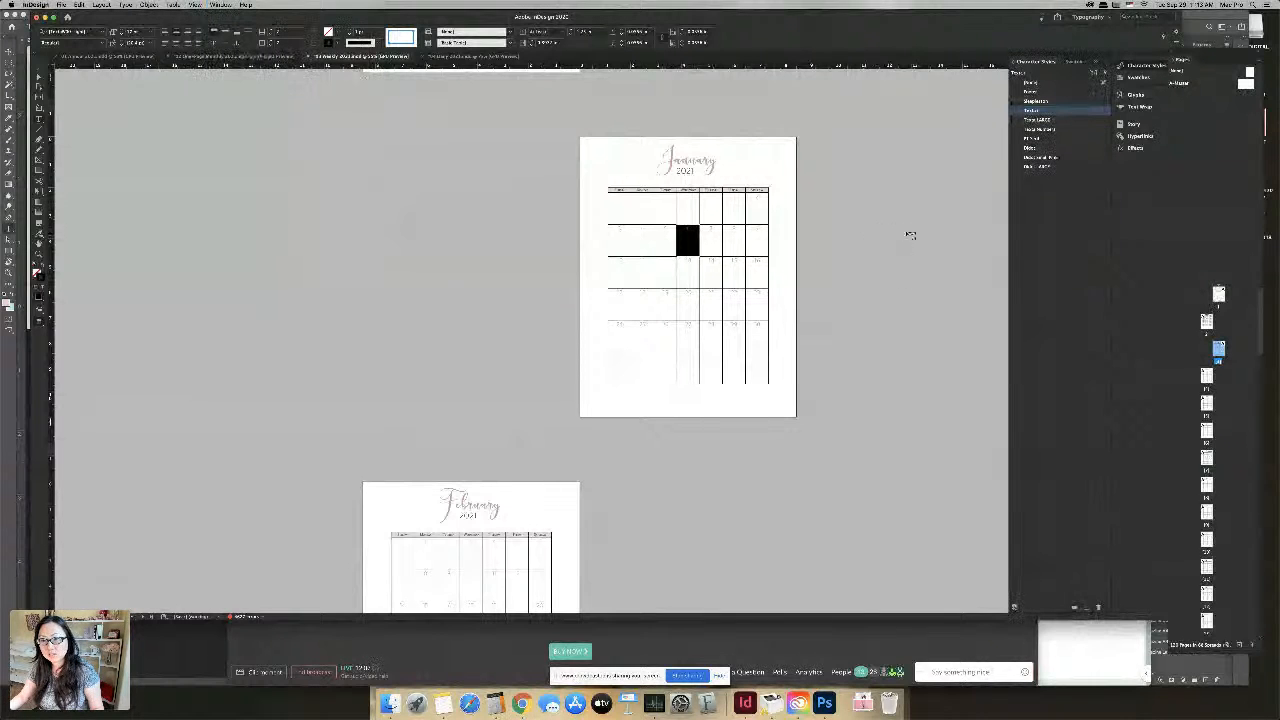
Open the options of the character style used for the January date numbers with the January 9 cell selected, and cancel them
left_click(709, 233)
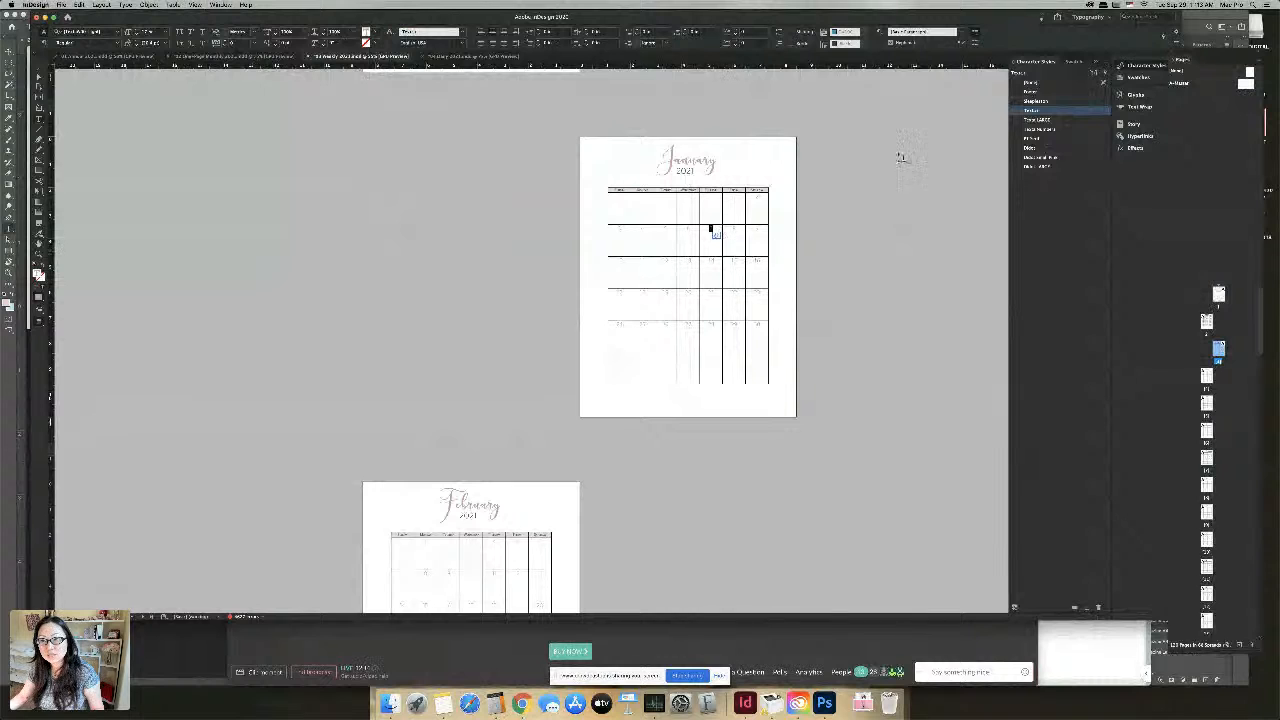
key("Escape")
left_click(756, 229)
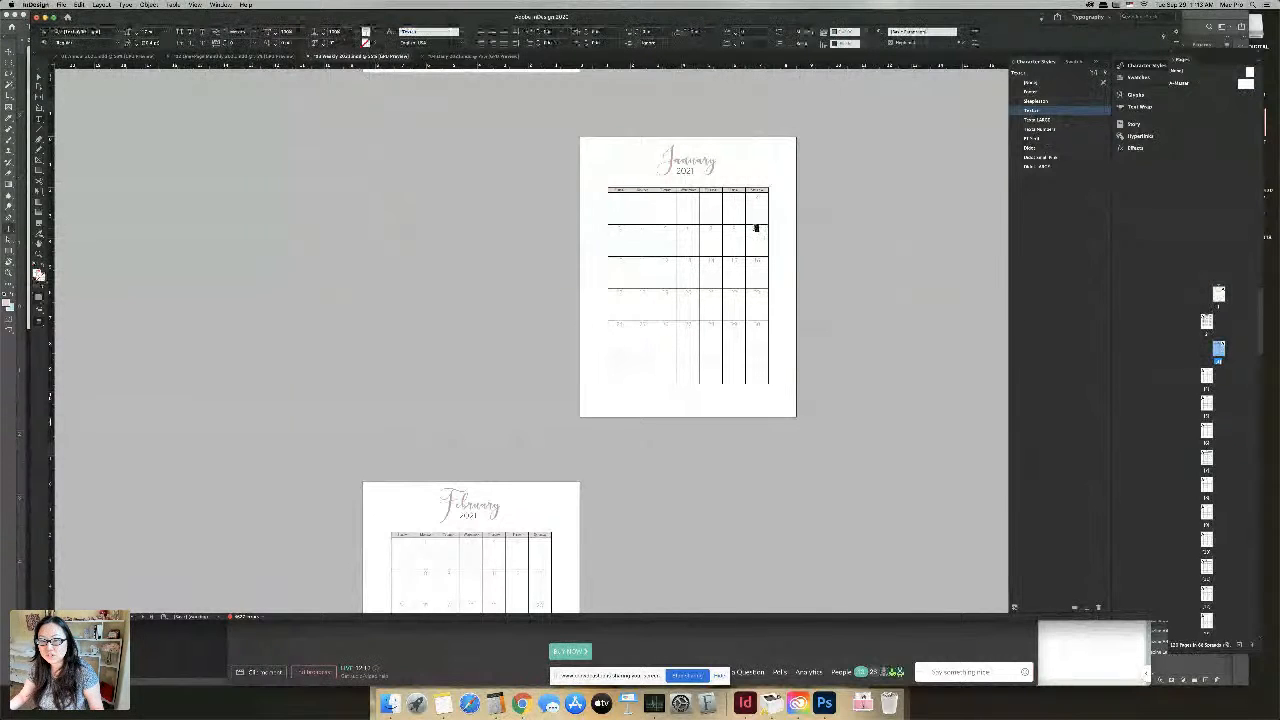
left_click_drag(756, 229, 765, 240)
double_click(1044, 111)
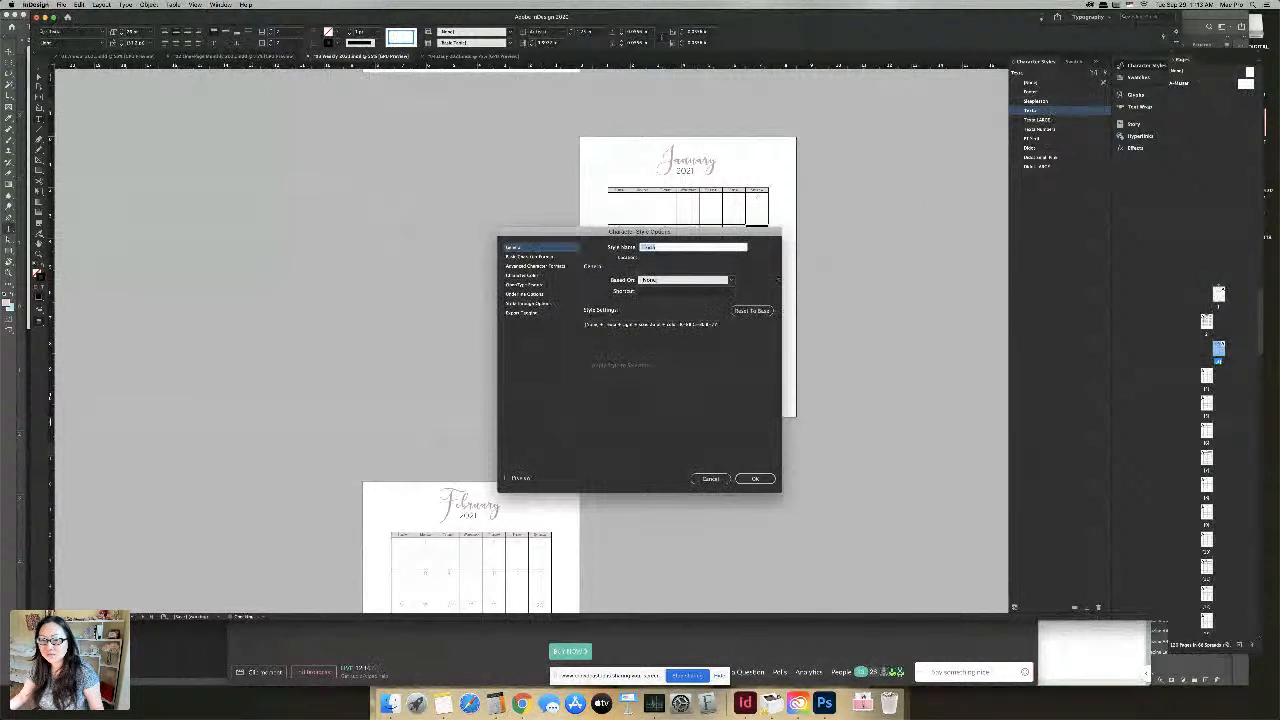
left_click(711, 479)
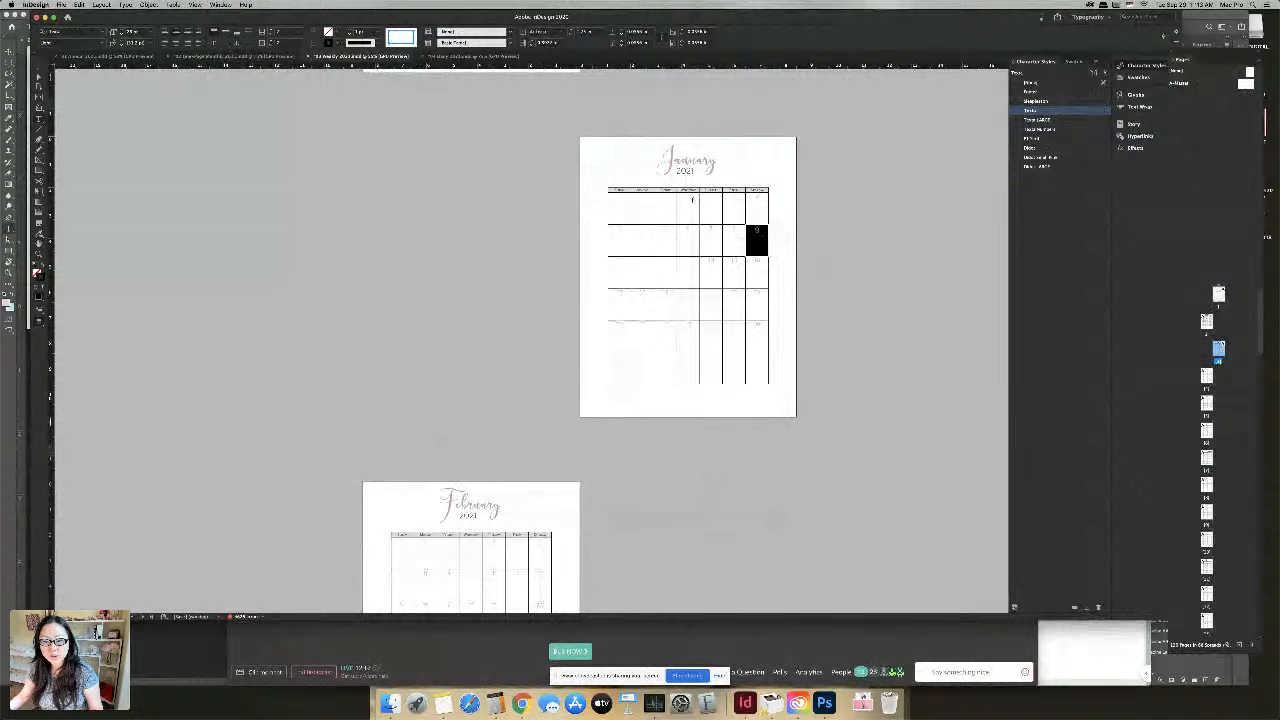
Undo the formatting change on the January 9 date number
left_click(762, 232)
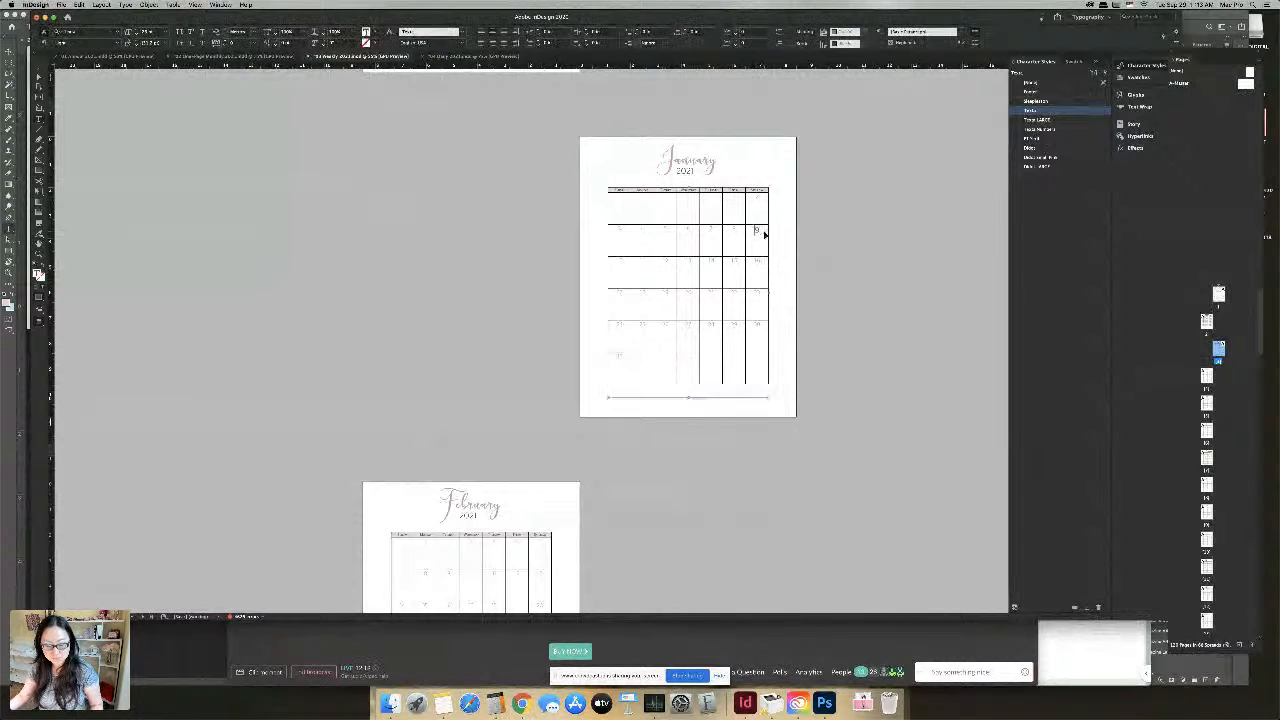
key("super+z")
key("super+z")
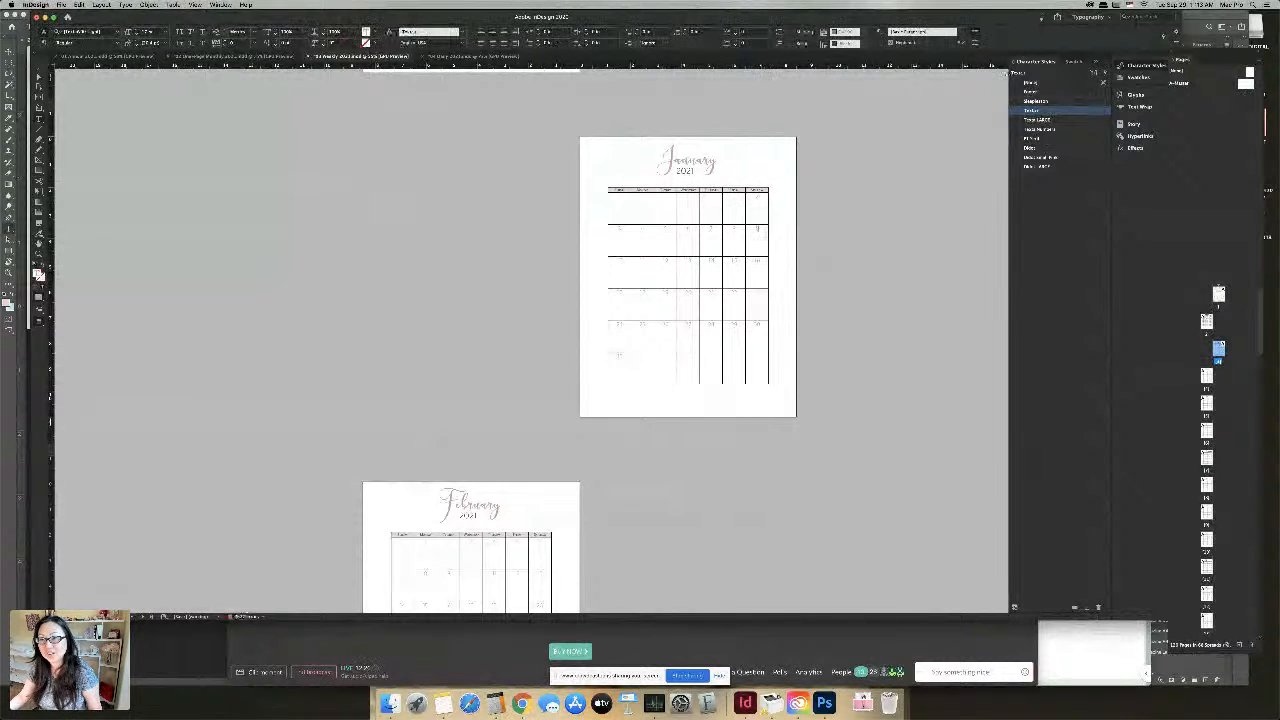
key("super+z")
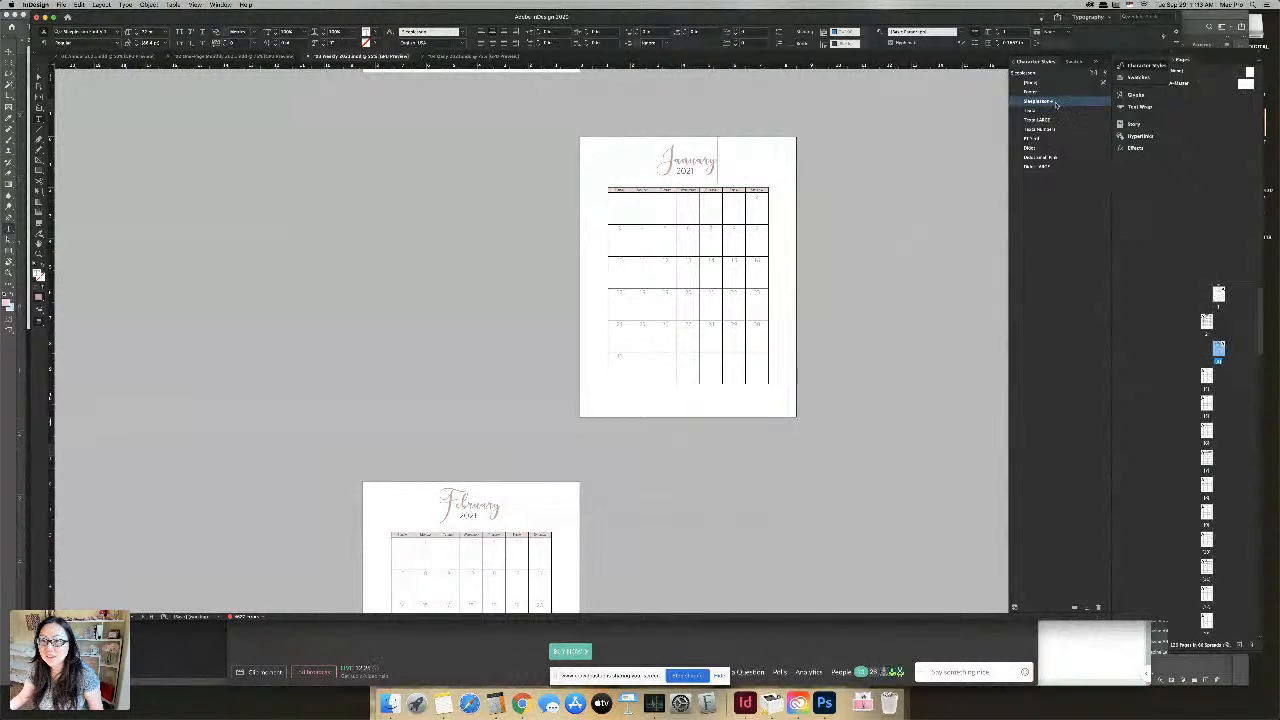
Change the color of the character style used for the monthly calendar titles to the cyan swatch C=100 M=0 Y=0 K=0
left_click(686, 162)
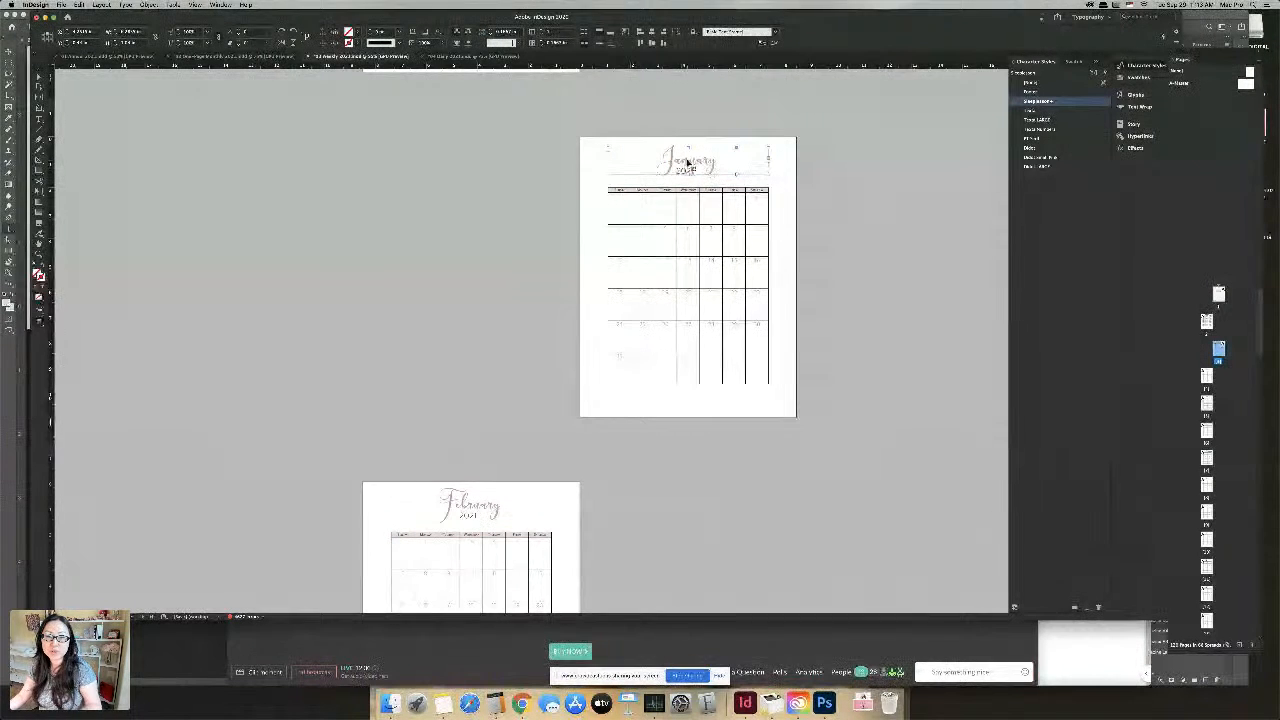
left_click_drag(651, 166, 704, 167)
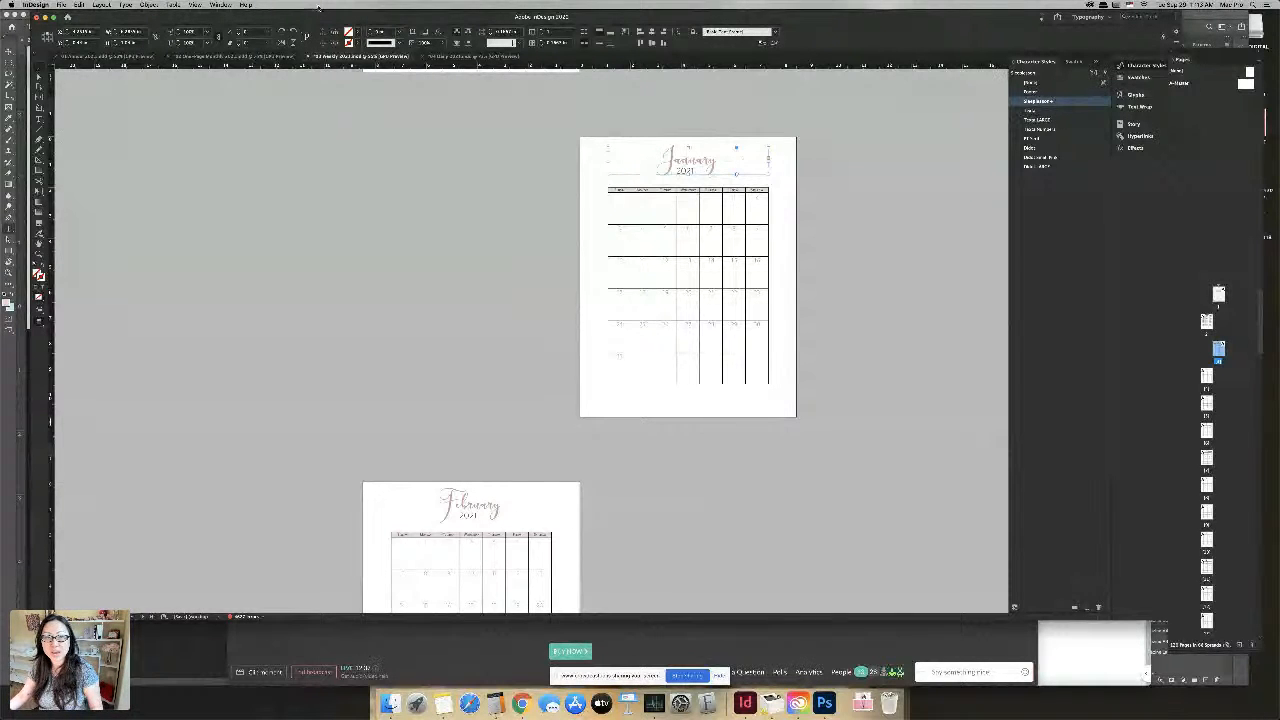
left_click(219, 4)
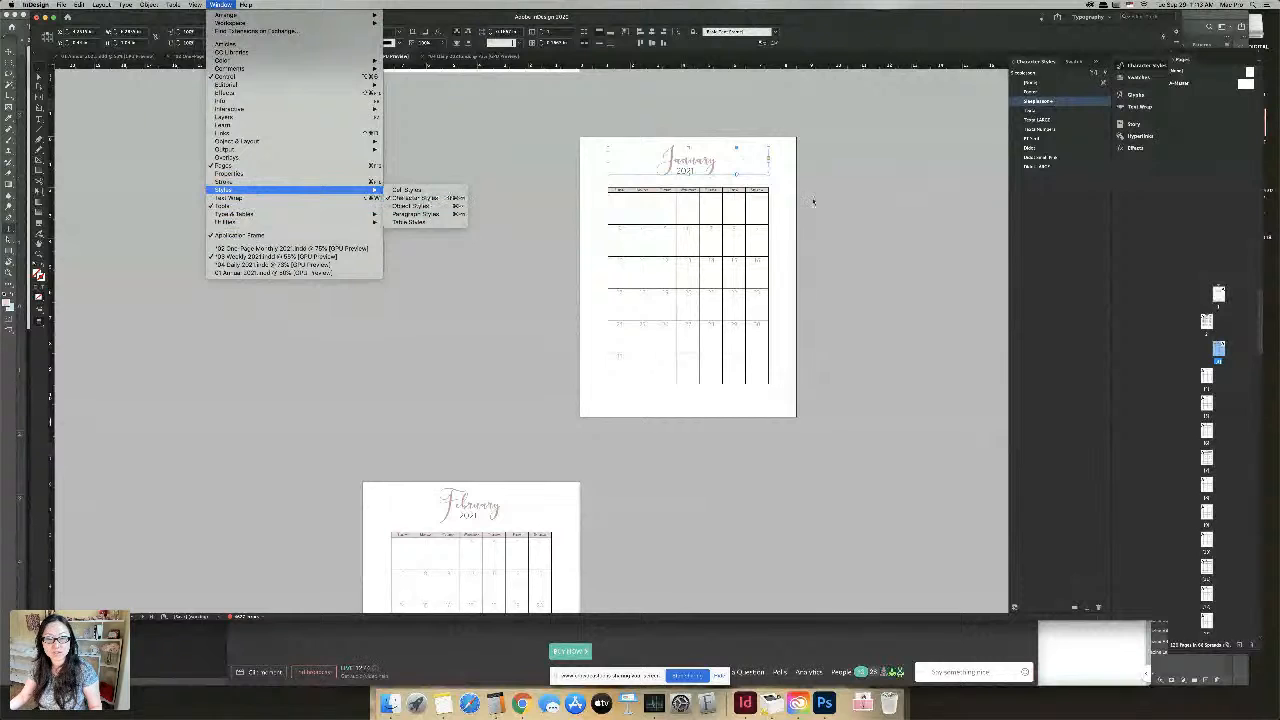
left_click(423, 200)
double_click(1068, 106)
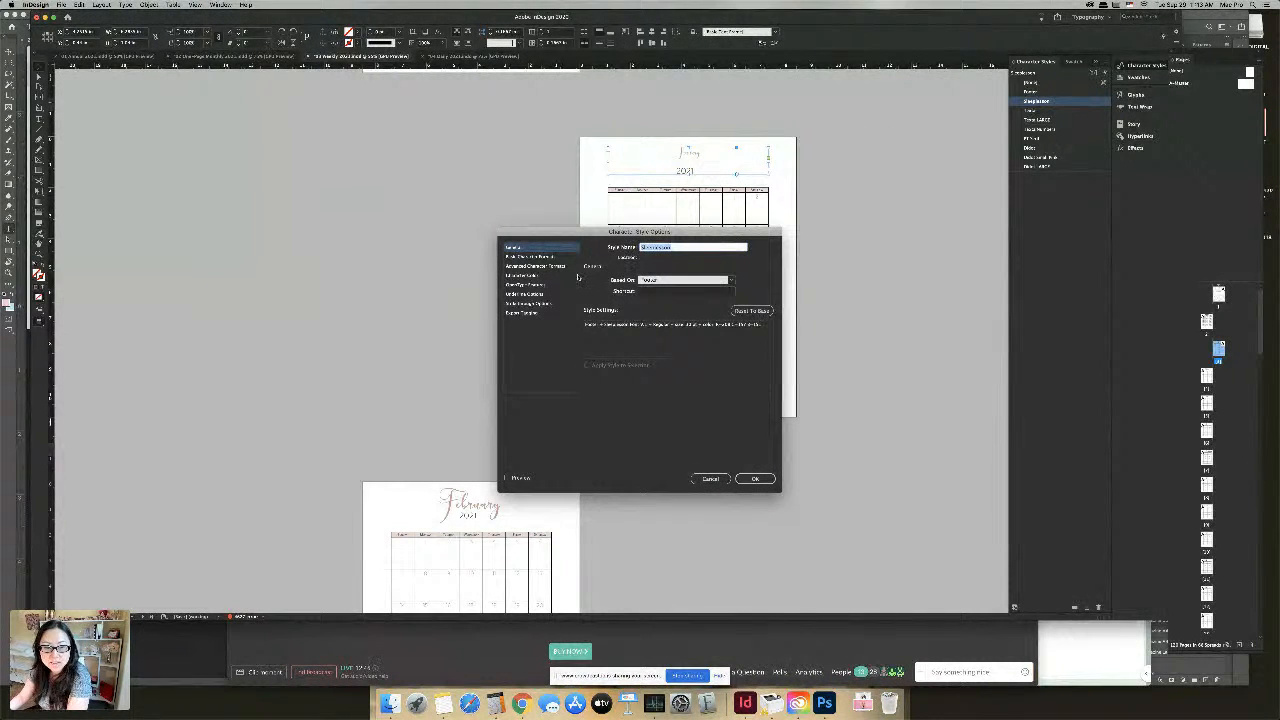
left_click(546, 276)
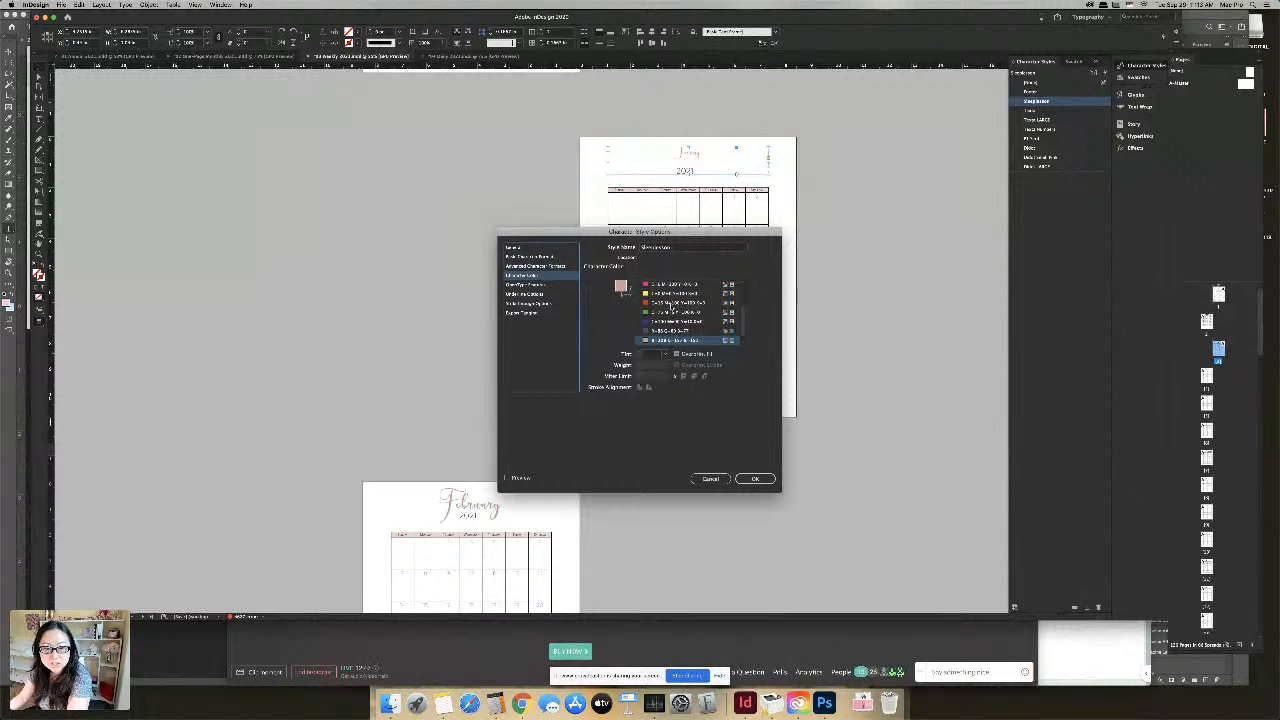
scroll(671, 309, "down", 1)
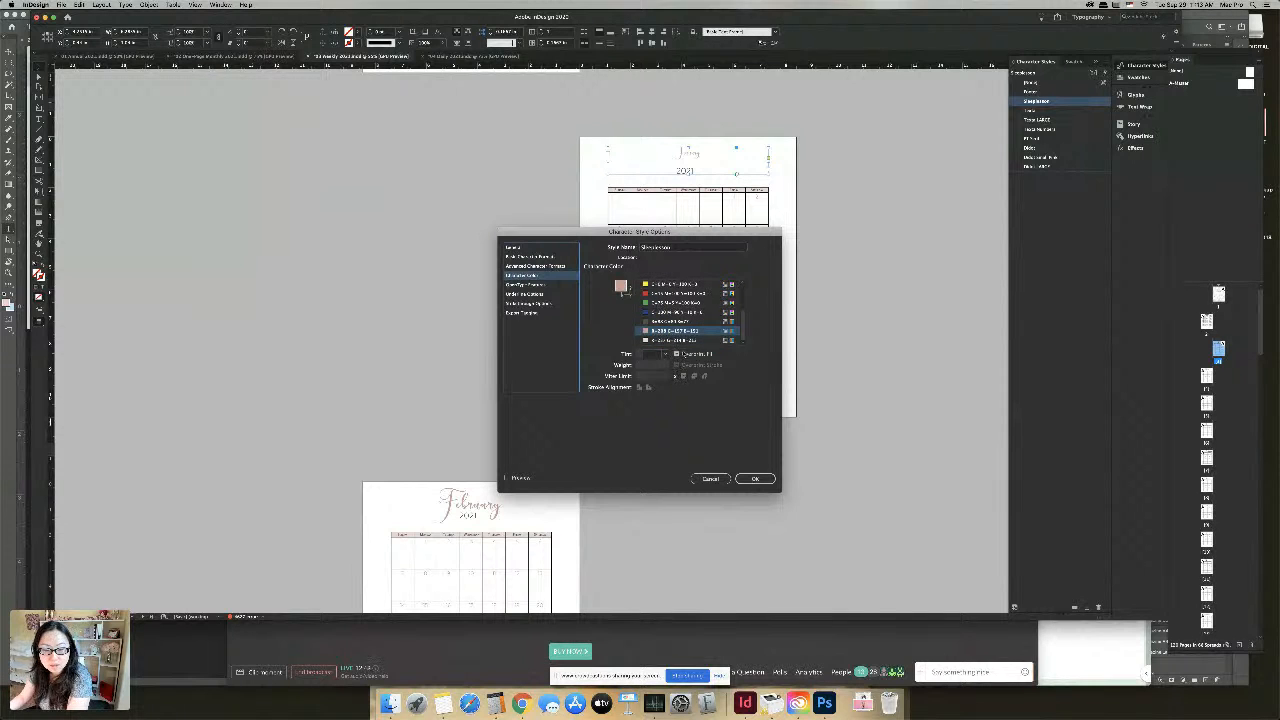
scroll(671, 309, "up", 3)
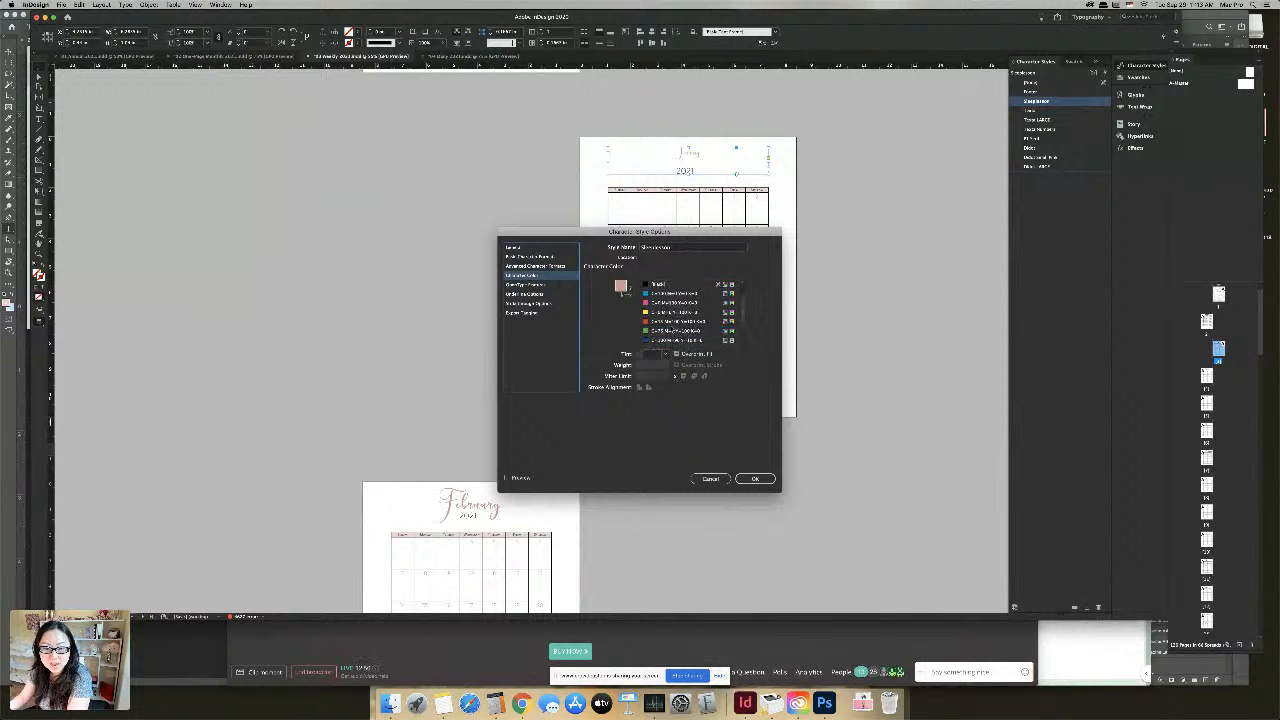
left_click(675, 293)
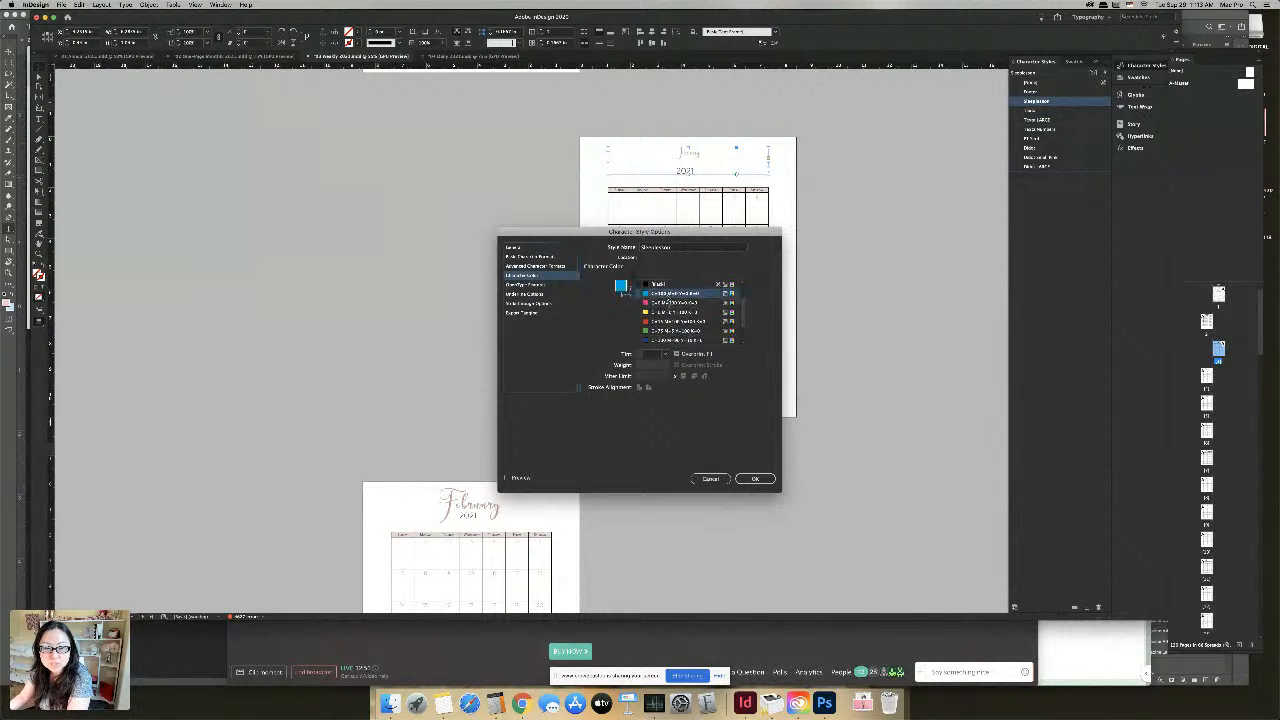
left_click(757, 479)
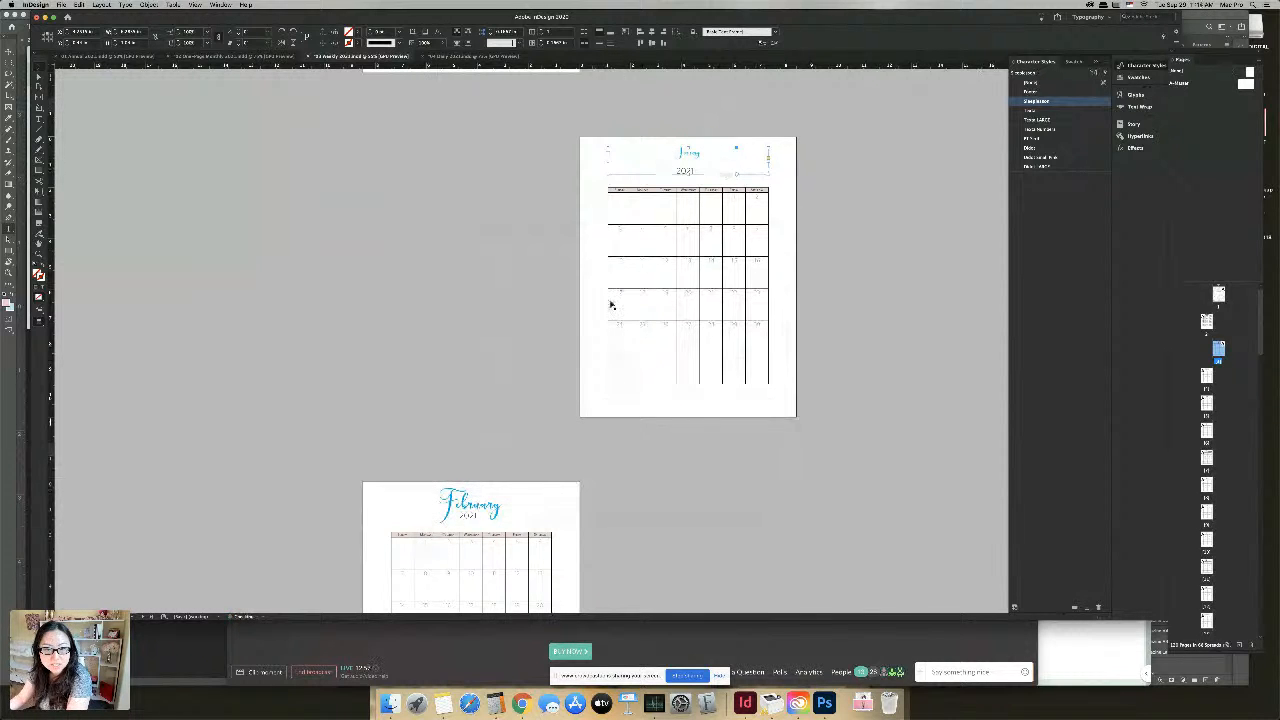
Set the font size of the January title to 57 pt, using the February title as reference
scroll(600, 490, "down", 10)
scroll(601, 482, "up", 10)
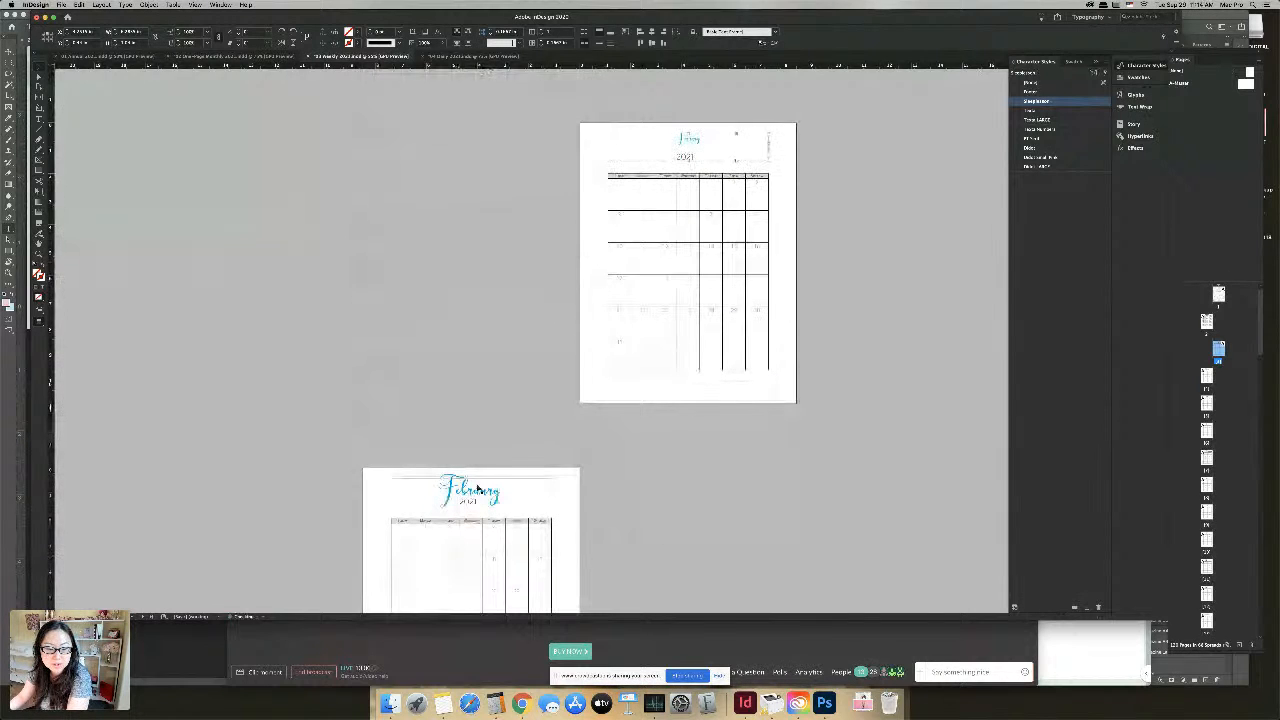
double_click(480, 490)
key("super+a")
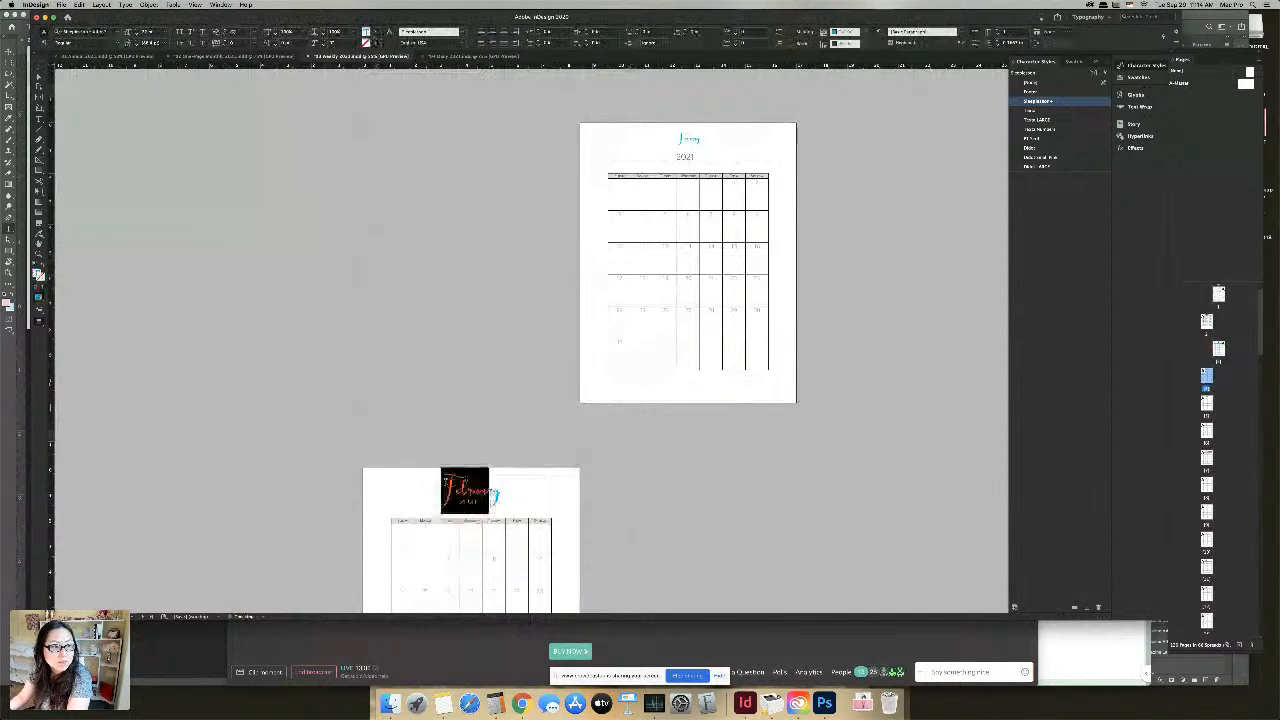
left_click(688, 139)
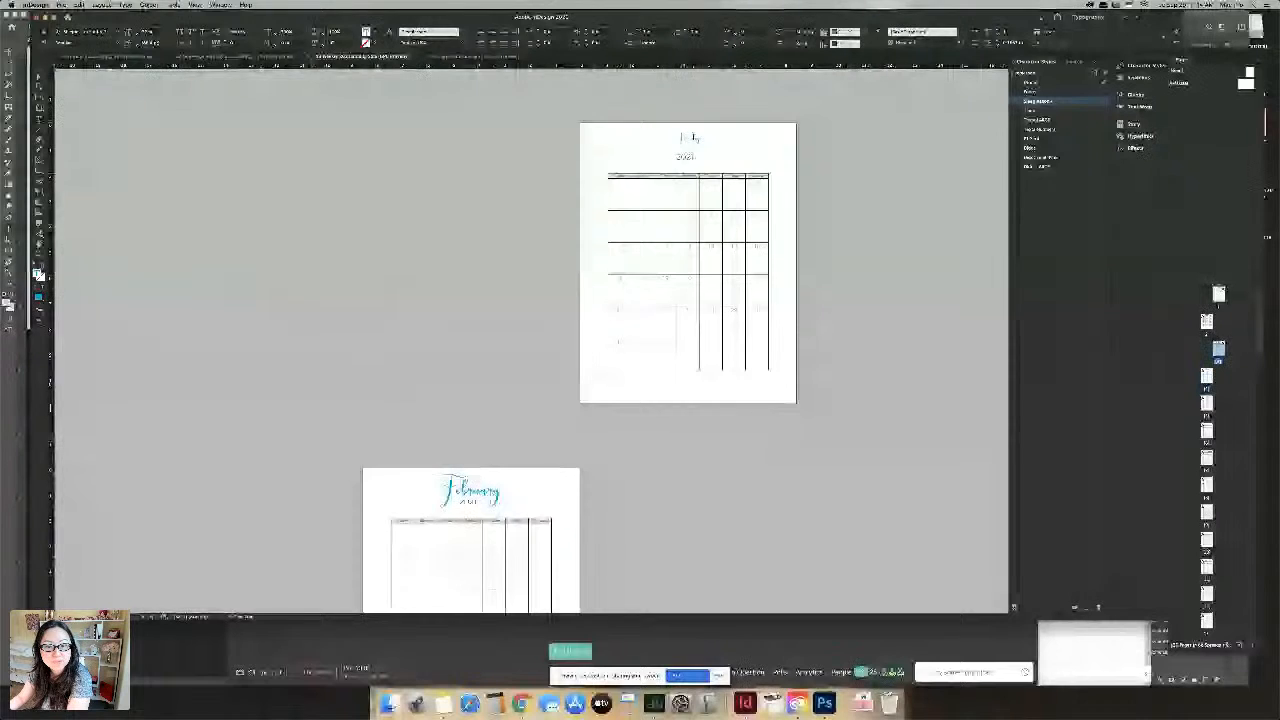
double_click(688, 139)
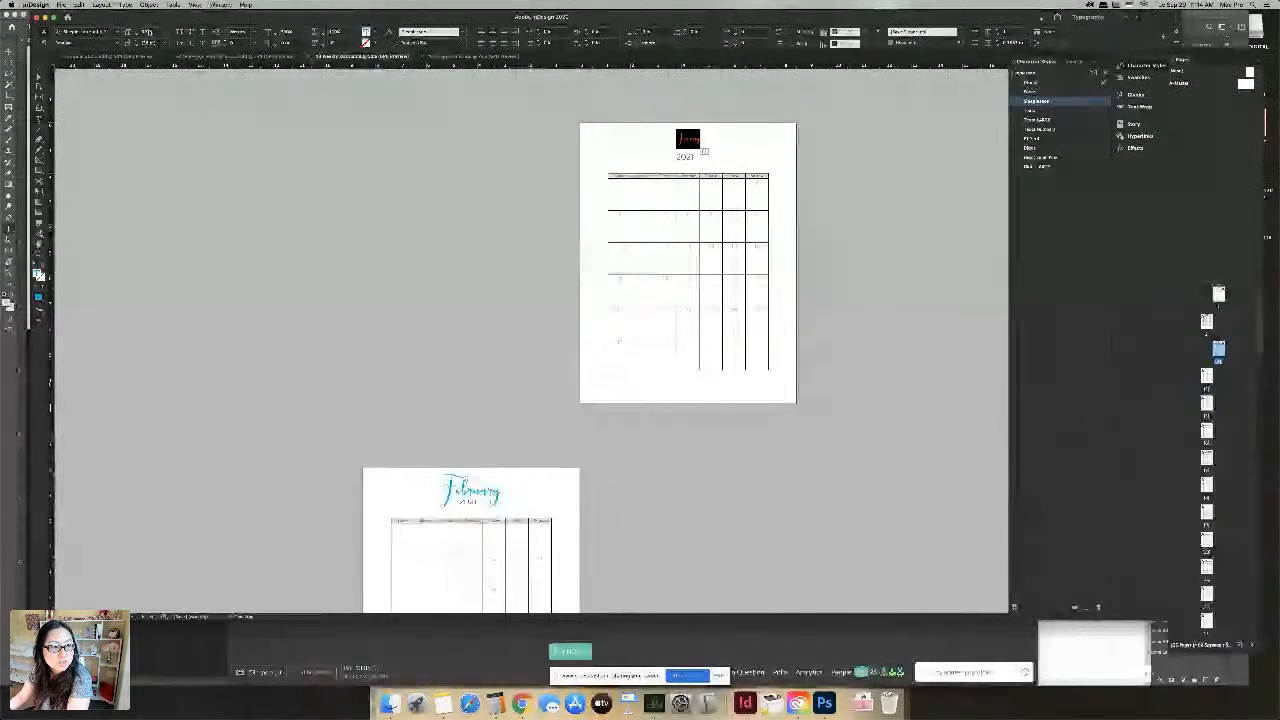
double_click(149, 32)
type("57")
key("Return")
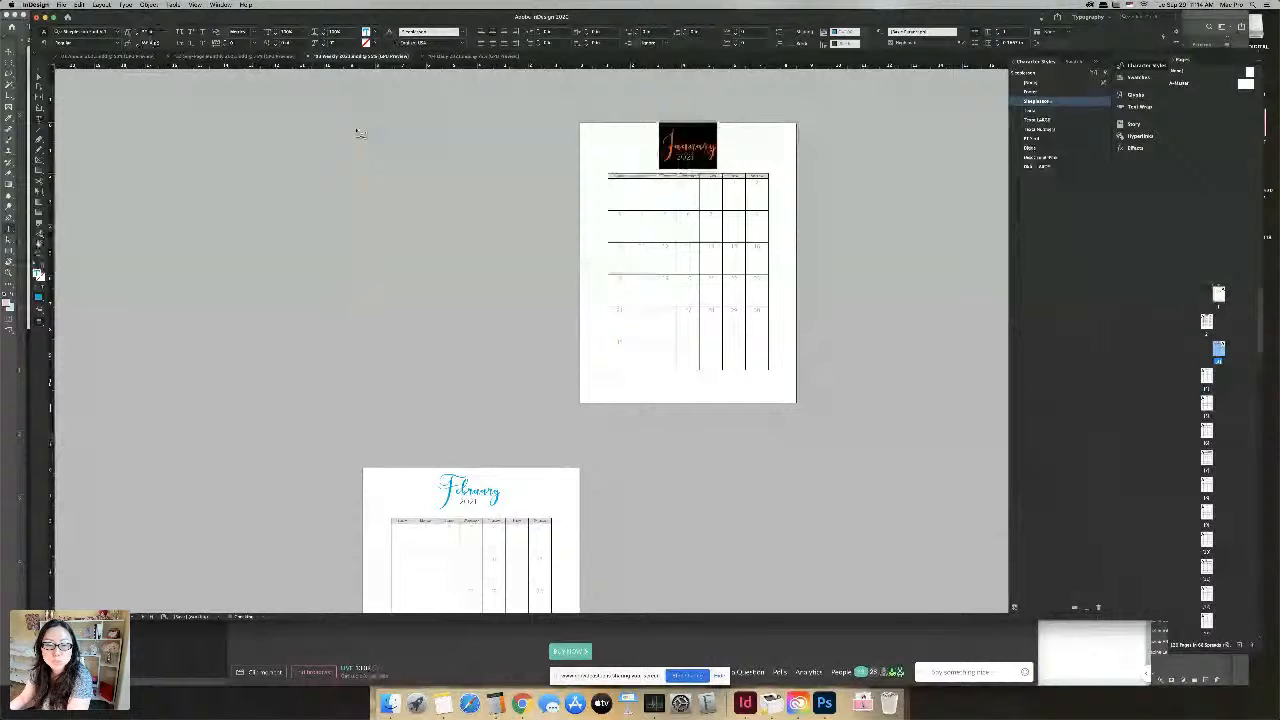
Change the color of the character style used for the calendar date numbers to the cyan swatch, starting from an April date
left_click(573, 253)
scroll(573, 253, "down", 10)
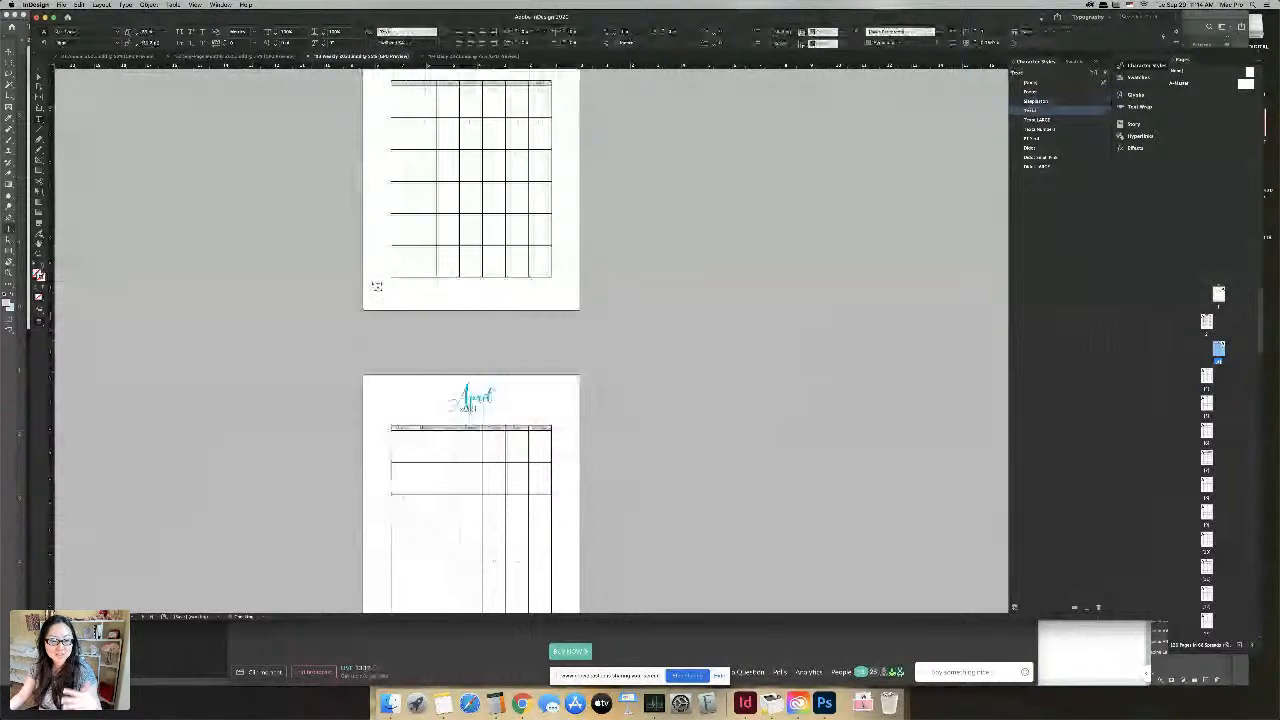
scroll(395, 280, "down", 1)
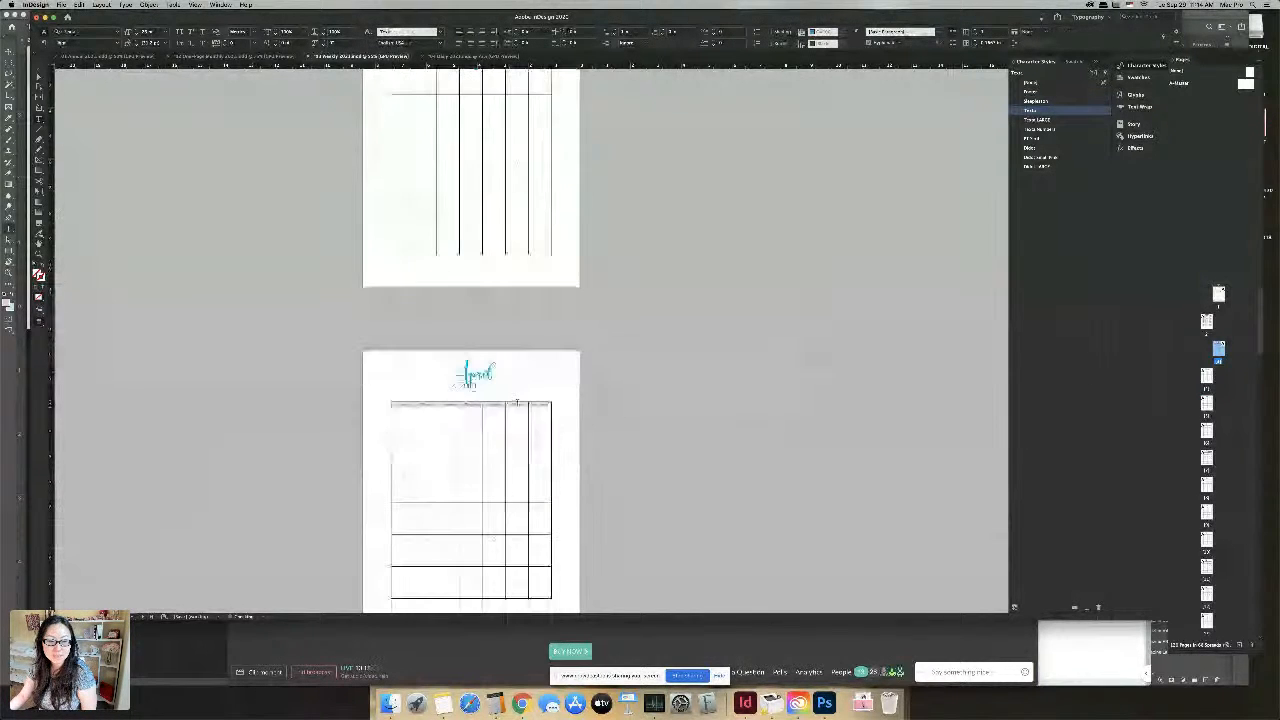
left_click(518, 410)
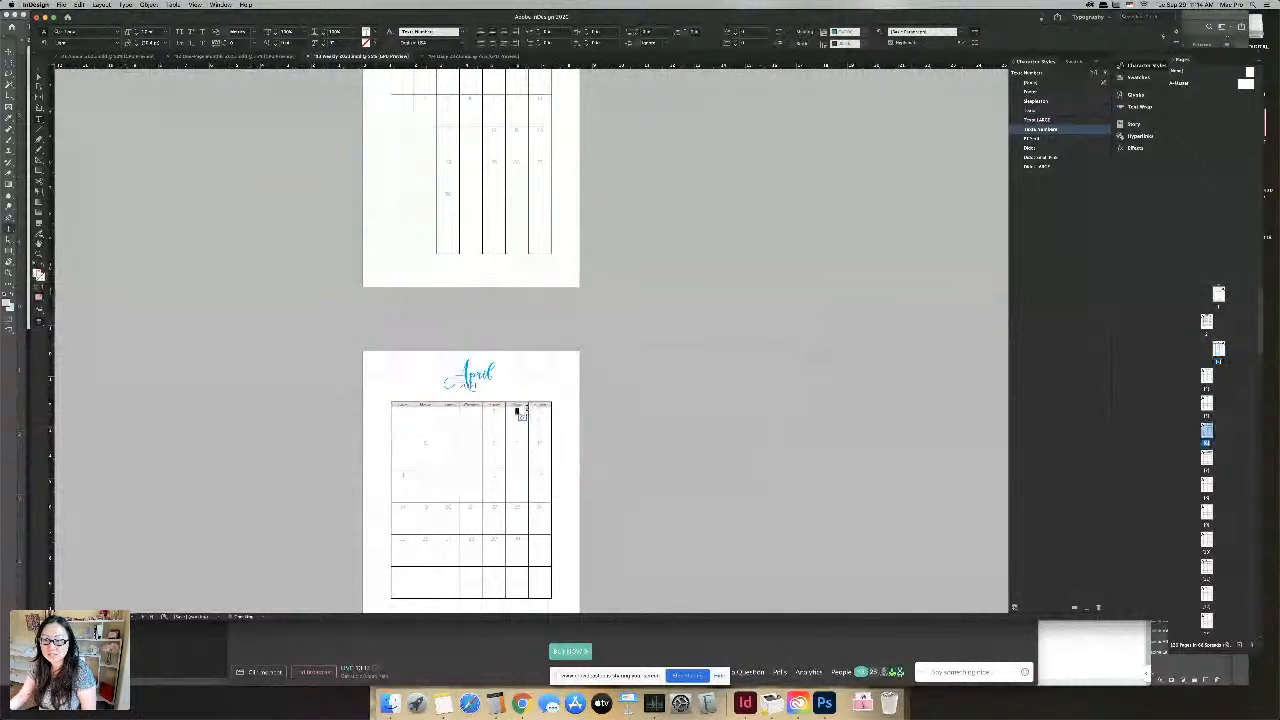
double_click(1048, 130)
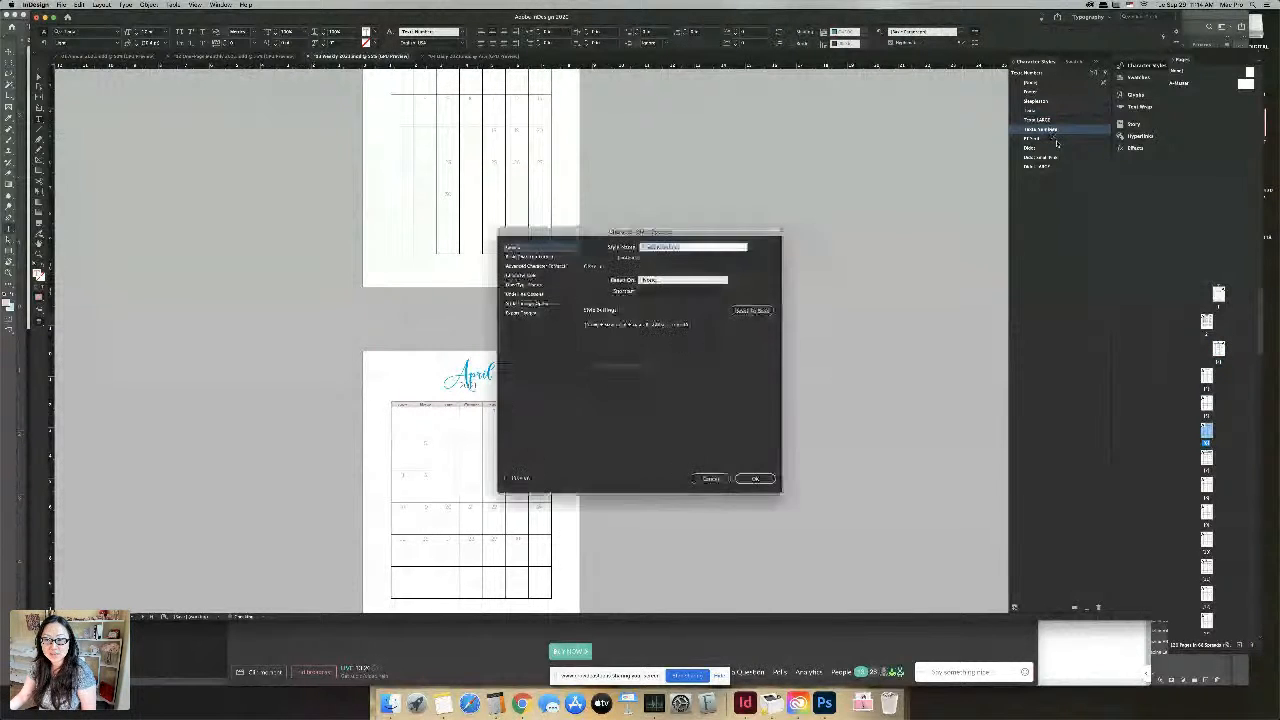
left_click(528, 275)
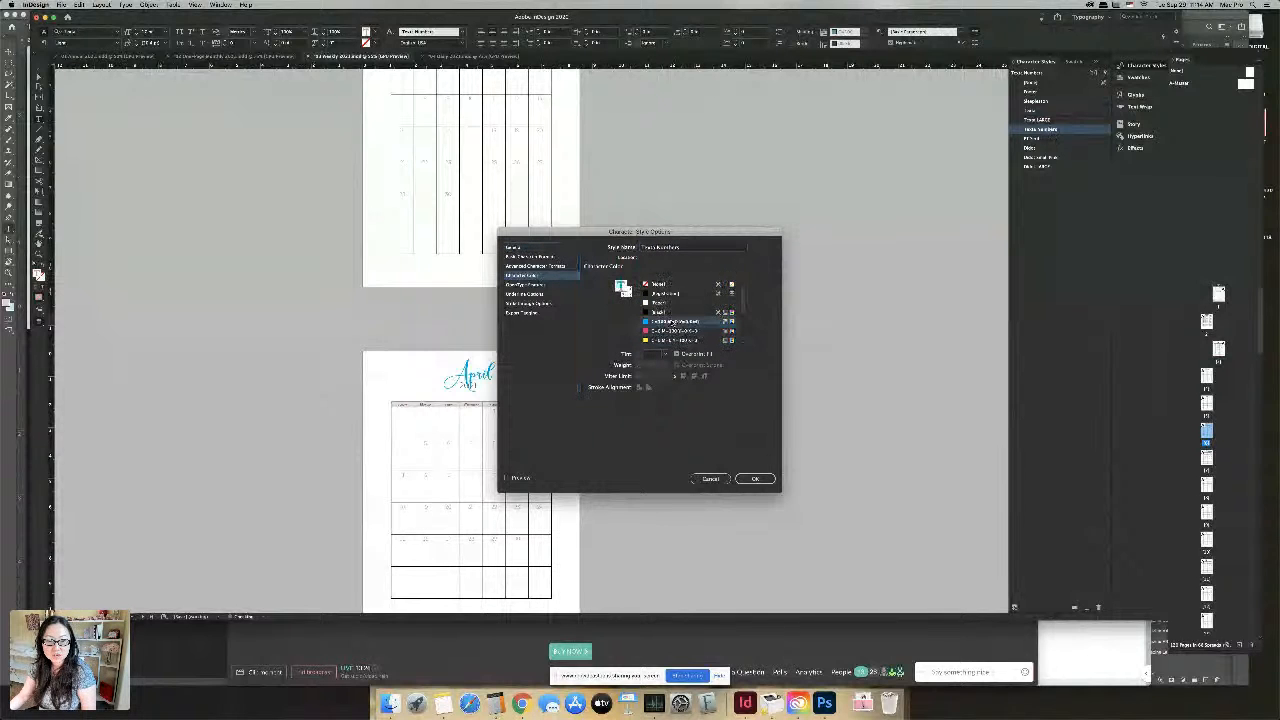
left_click(755, 479)
Examine which character styles the Friday heading and its date use on the weekly spread containing the week of January 11, 2021
scroll(586, 296, "down", 1)
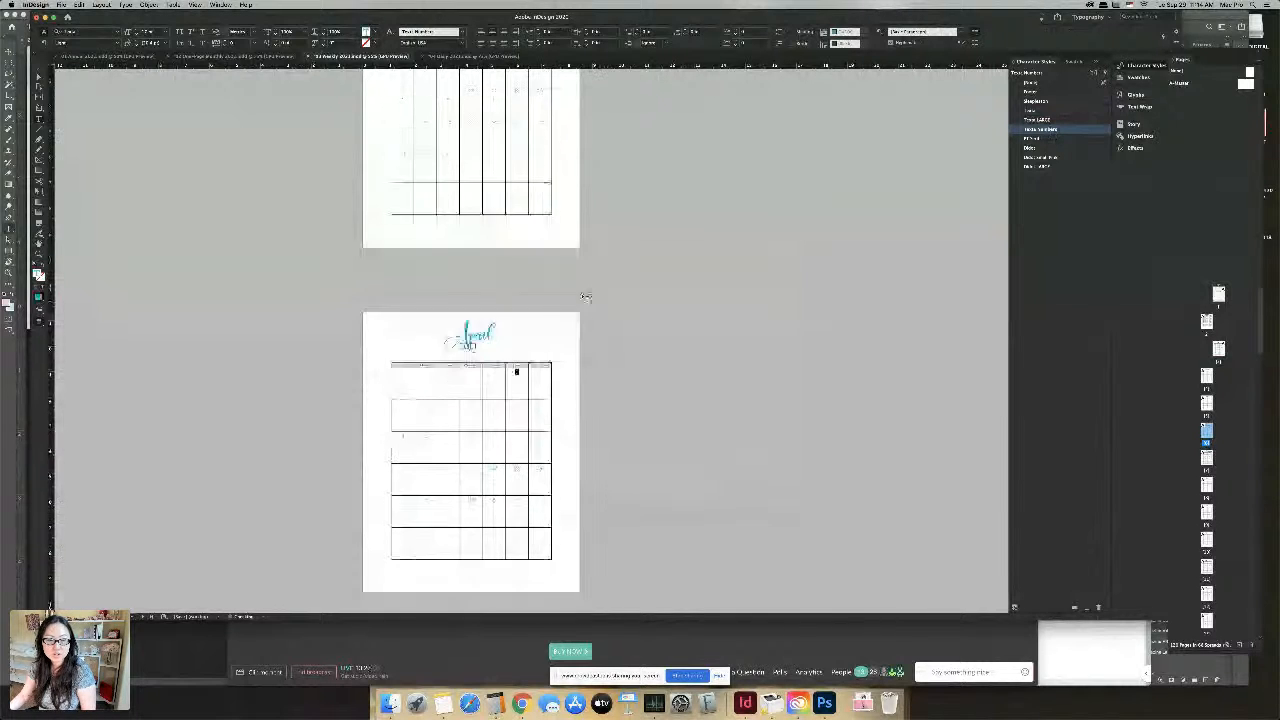
scroll(586, 296, "down", 20)
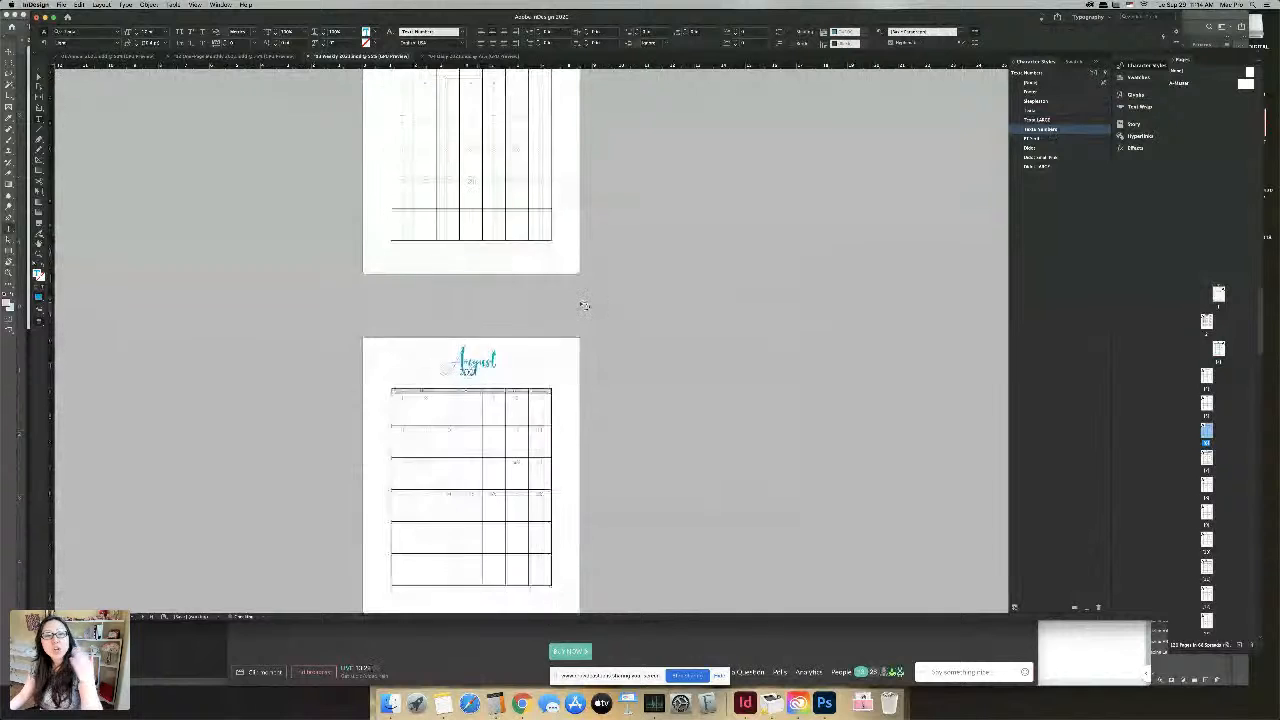
scroll(584, 305, "down", 20)
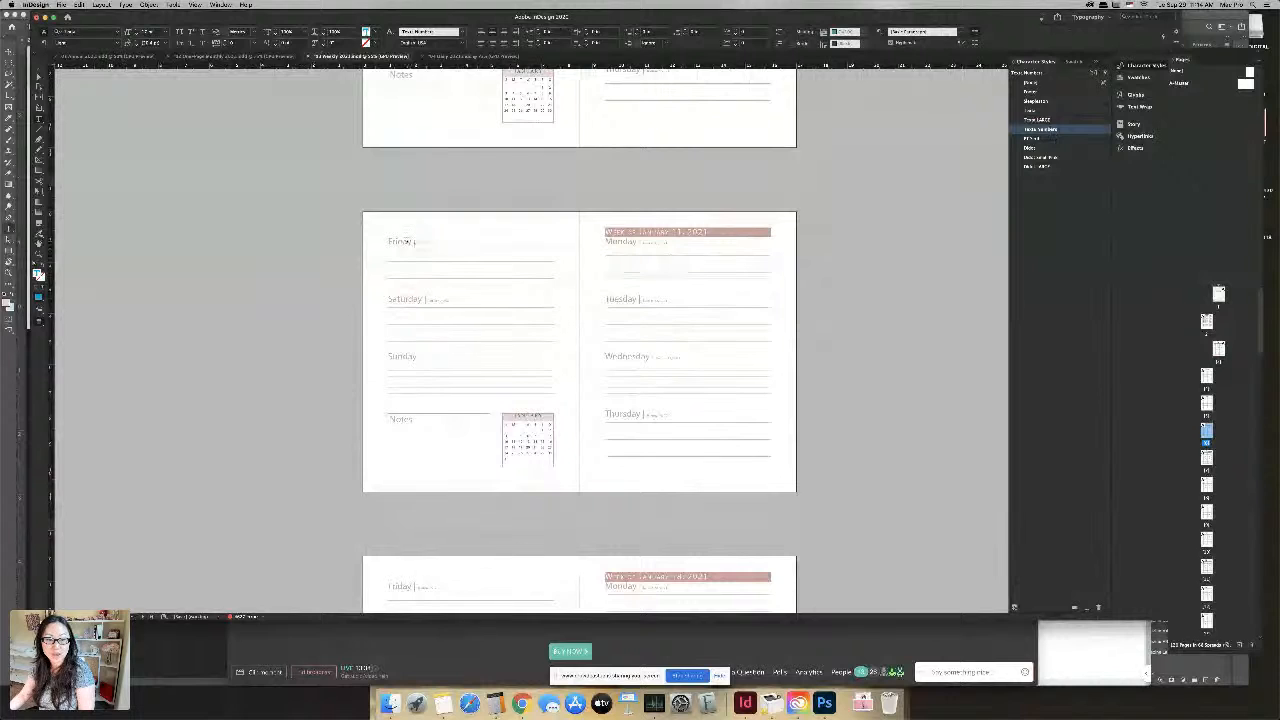
double_click(398, 241)
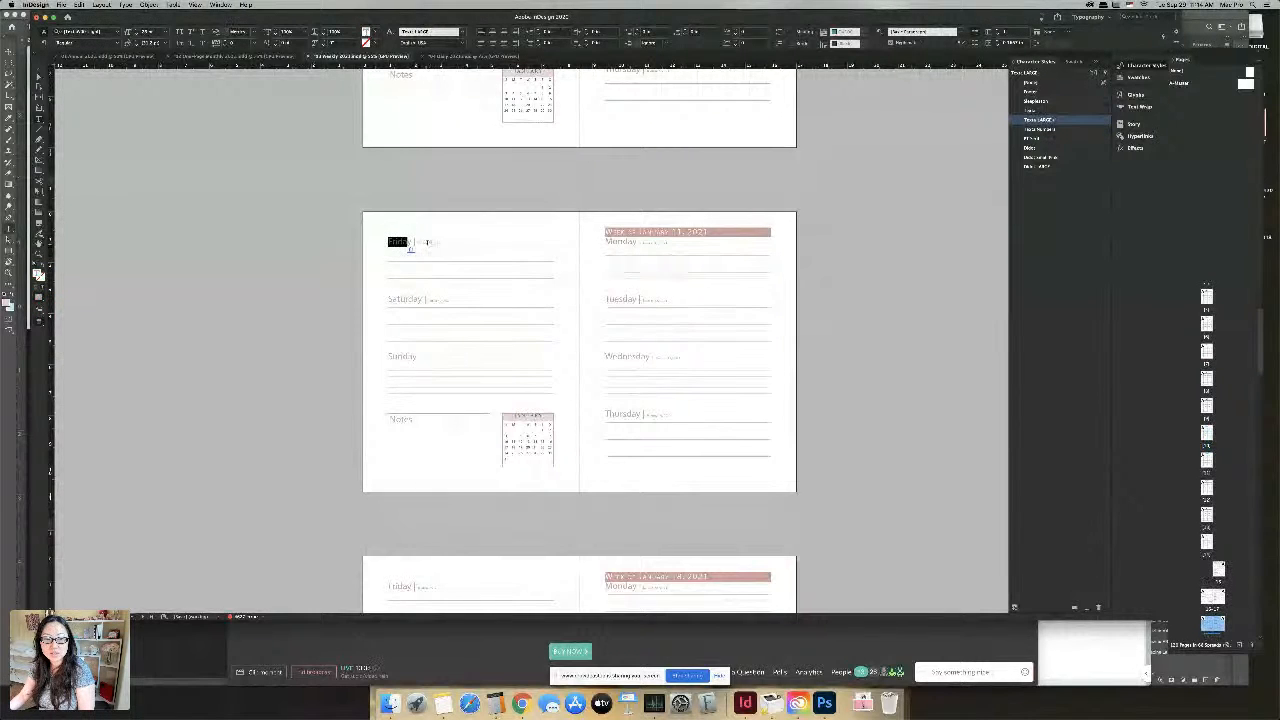
double_click(430, 242)
left_click(436, 248)
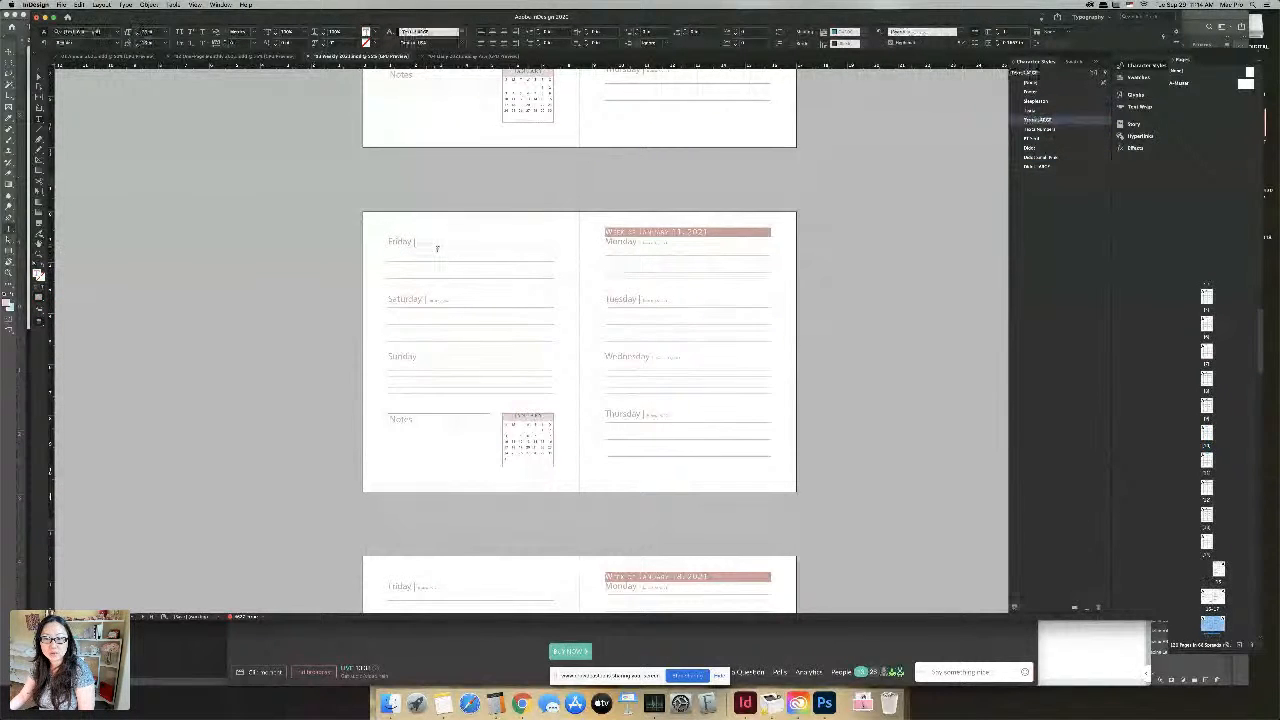
double_click(430, 243)
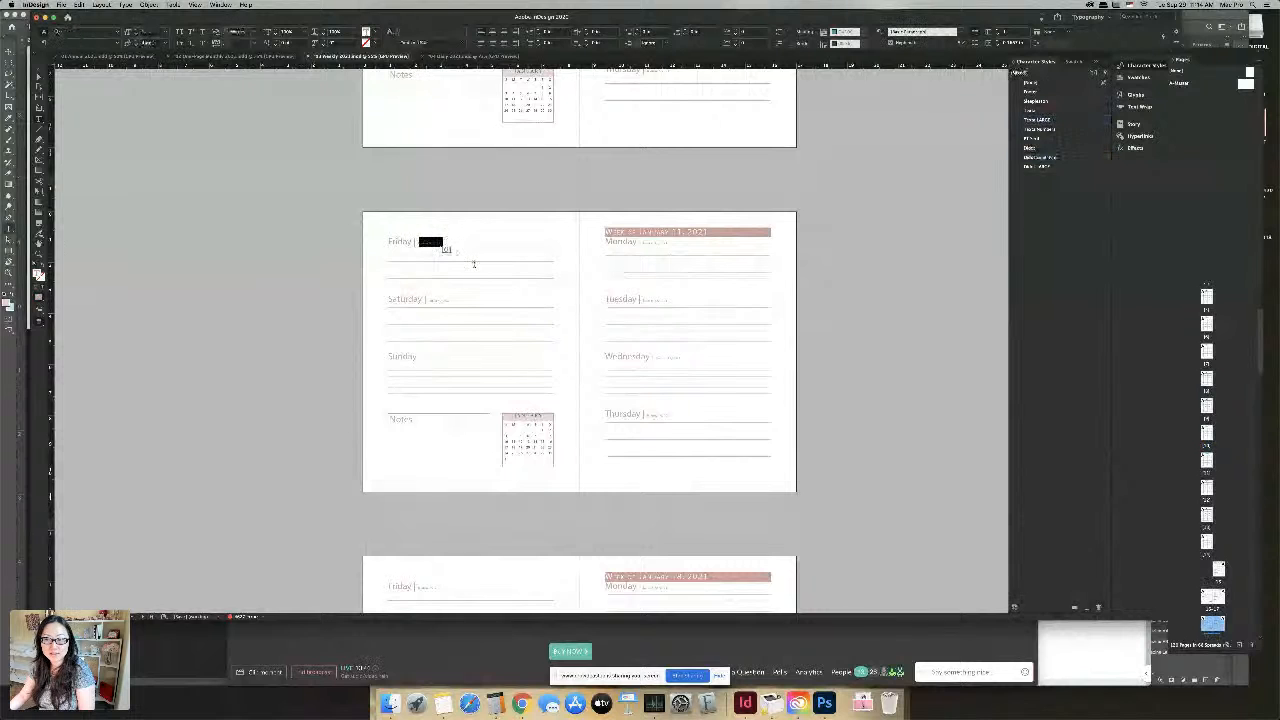
left_click(523, 309)
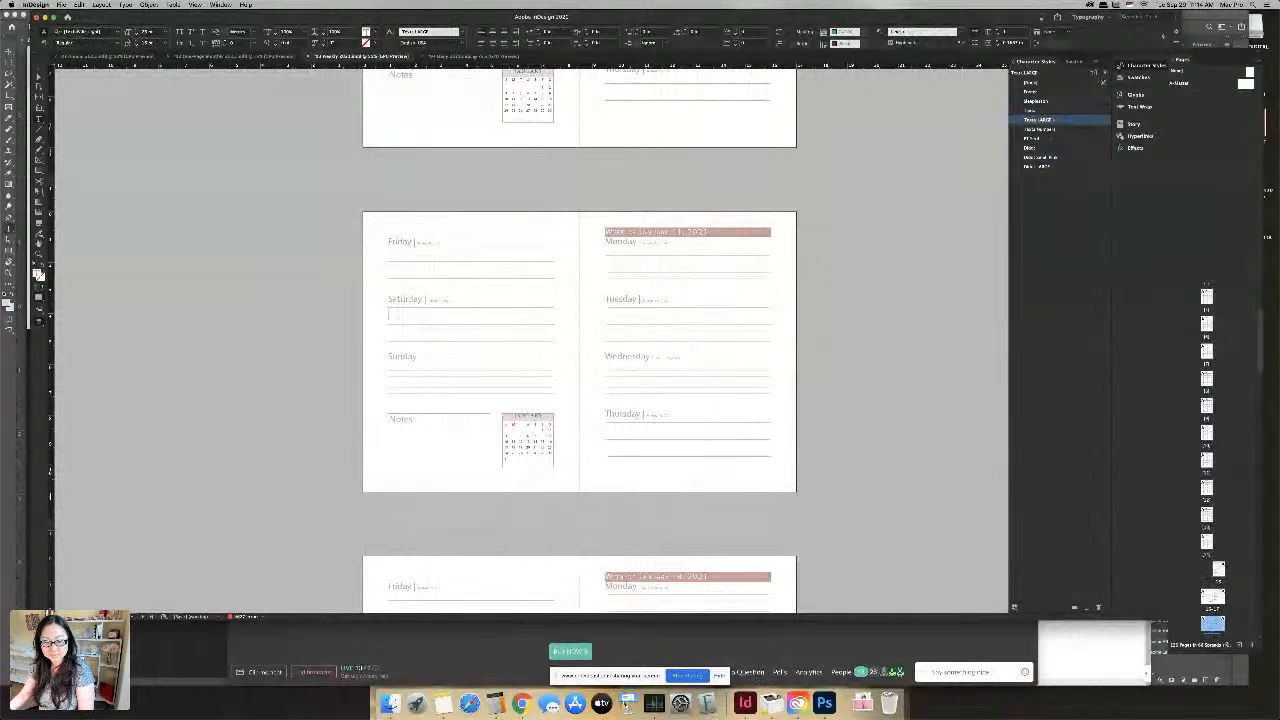
Switch to Chrome to check the livestream chat for viewer questions, and return to InDesign at the weekly spread
left_click(521, 703)
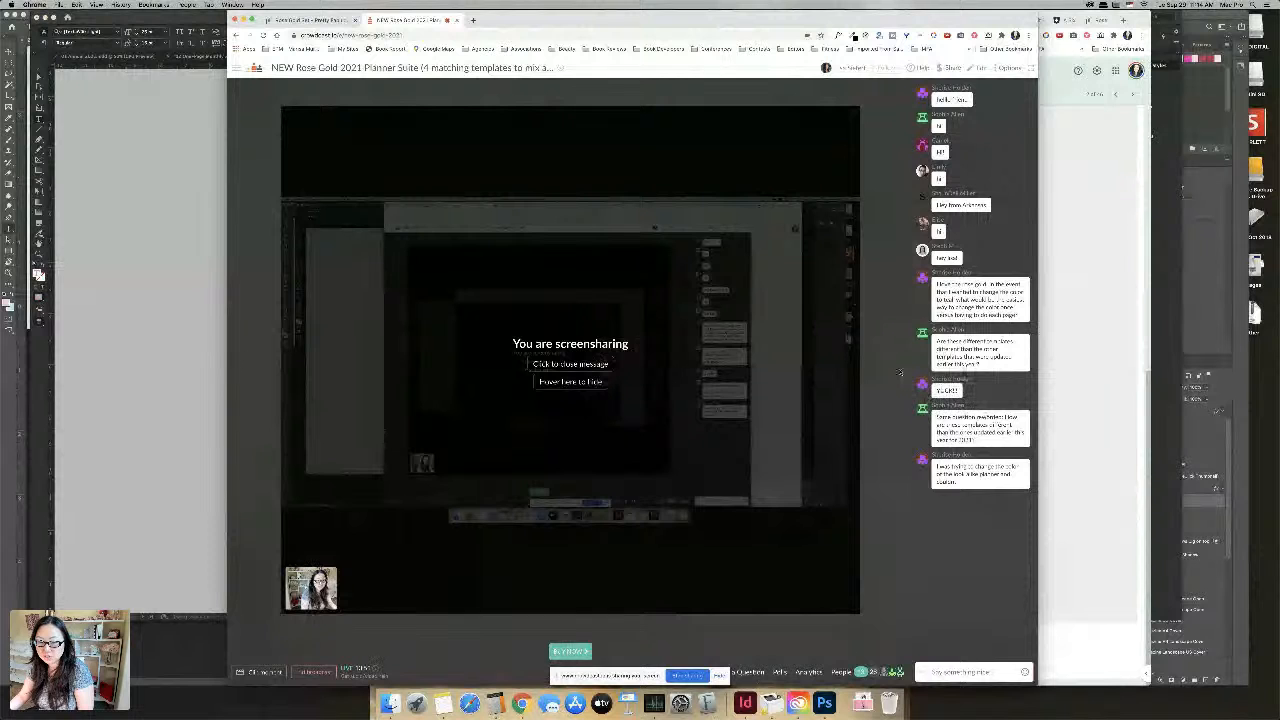
left_click(1064, 396)
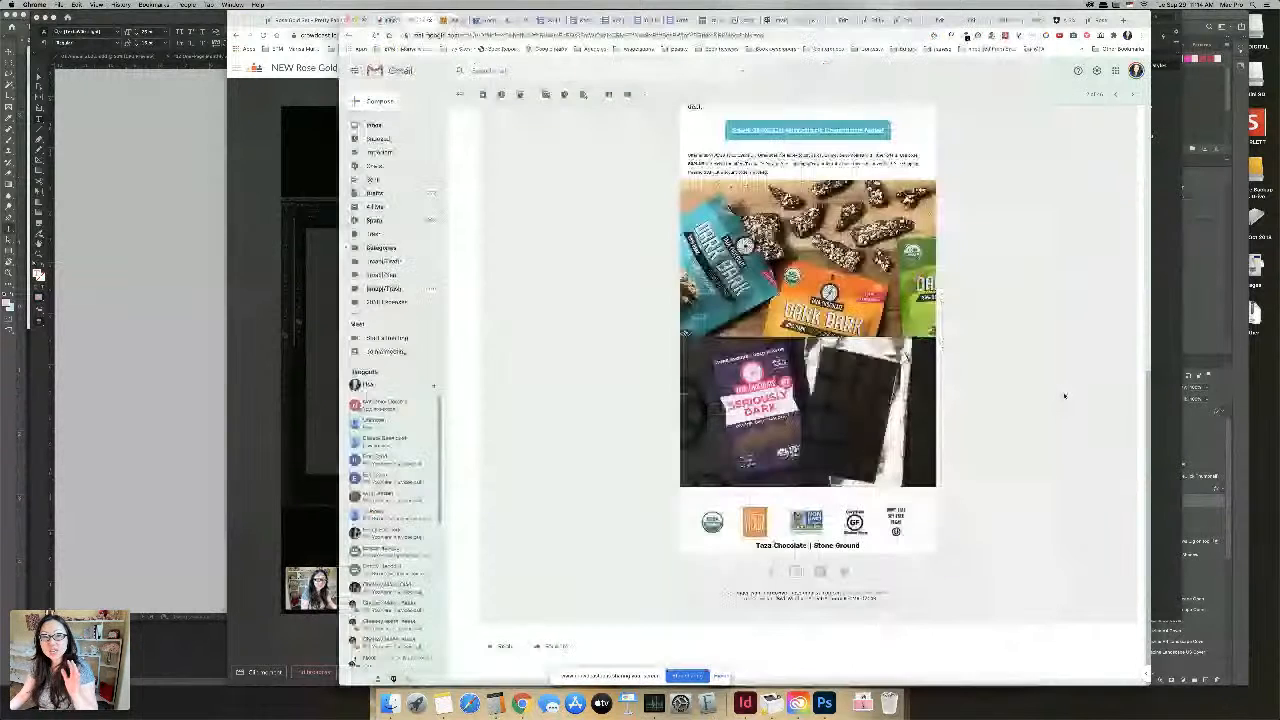
left_click(320, 135)
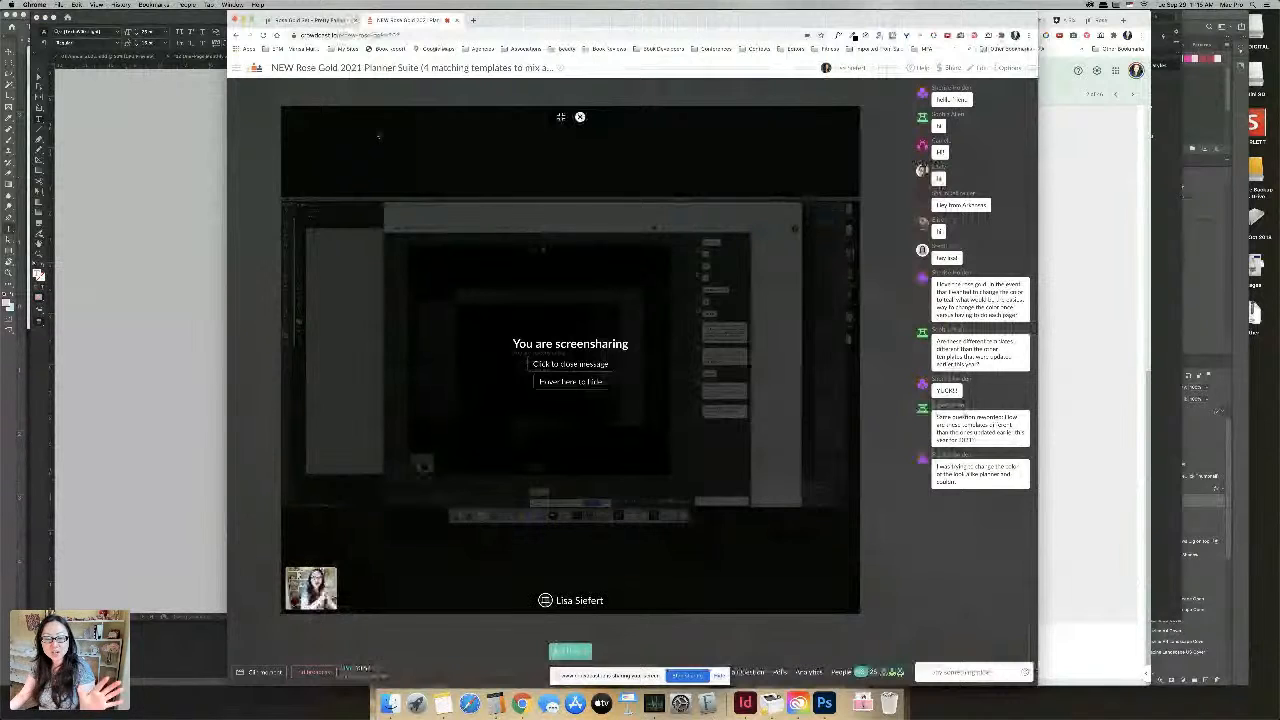
left_click(123, 143)
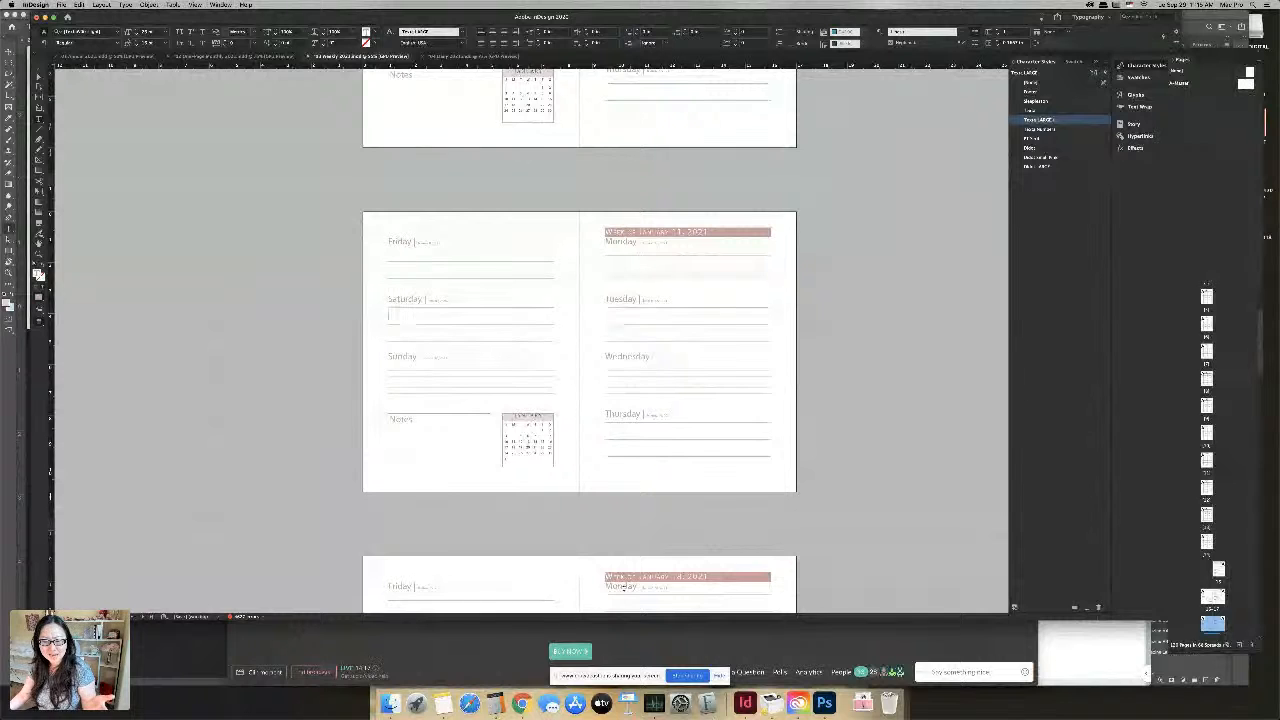
Minimize the Gmail window, and read the new question in Chrome's livestream chat before returning to the weekly spread in InDesign
left_click(1070, 654)
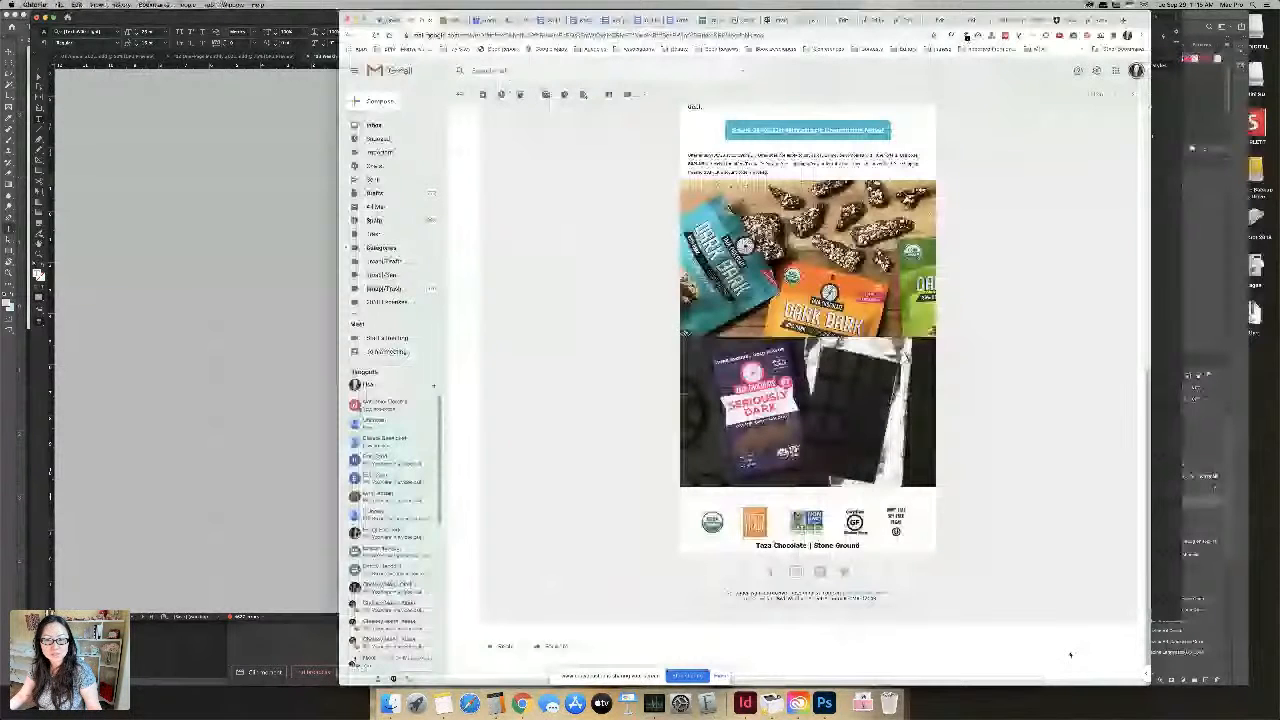
key("super+m")
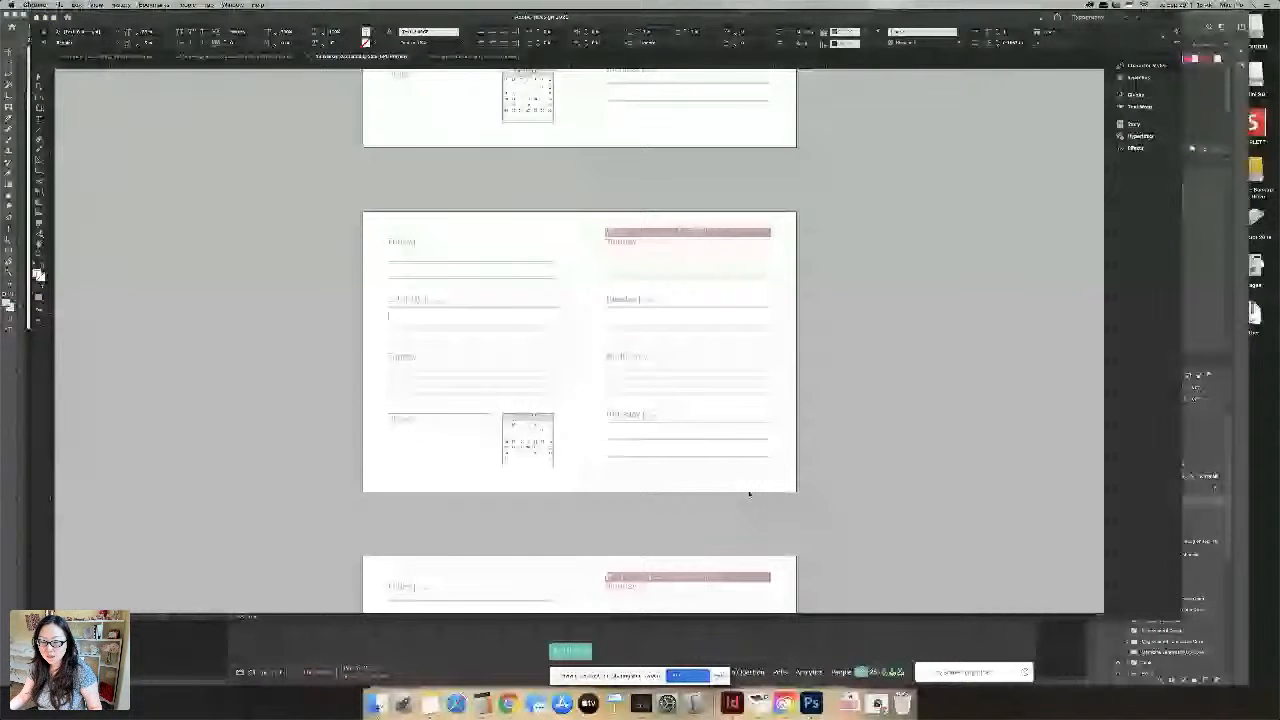
key("super+Tab")
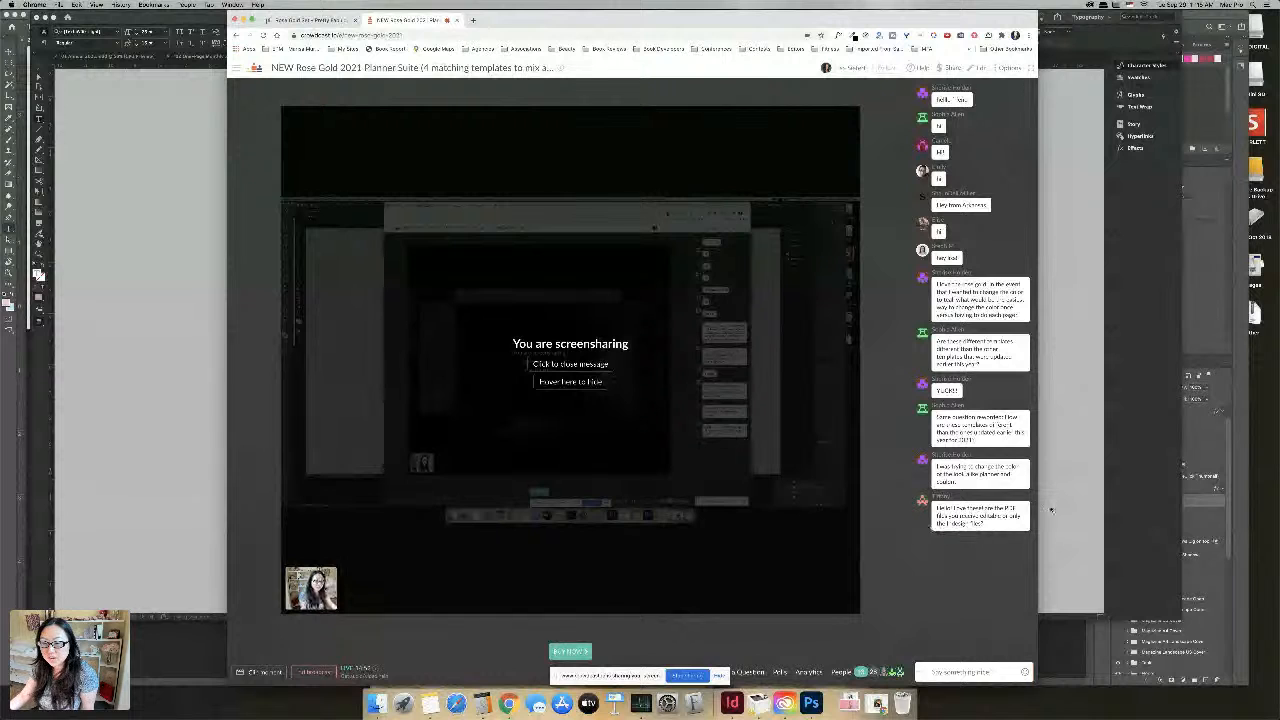
left_click(189, 317)
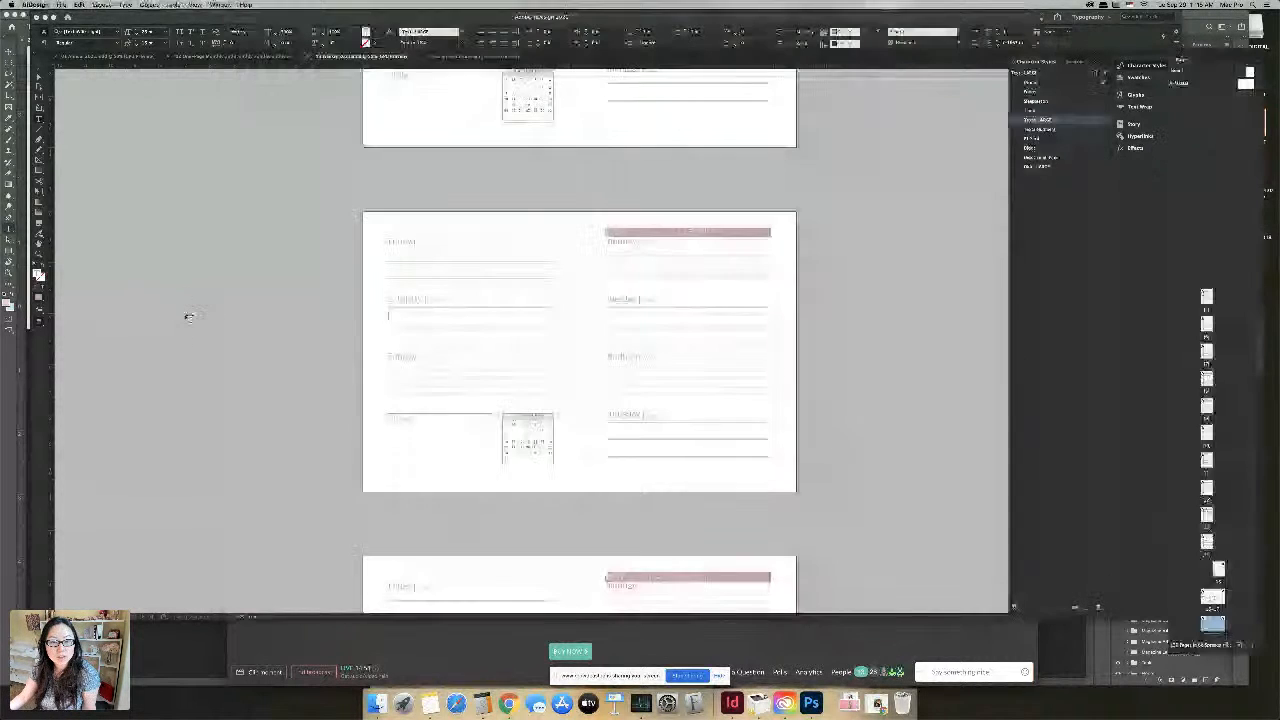
scroll(345, 337, "up", 1)
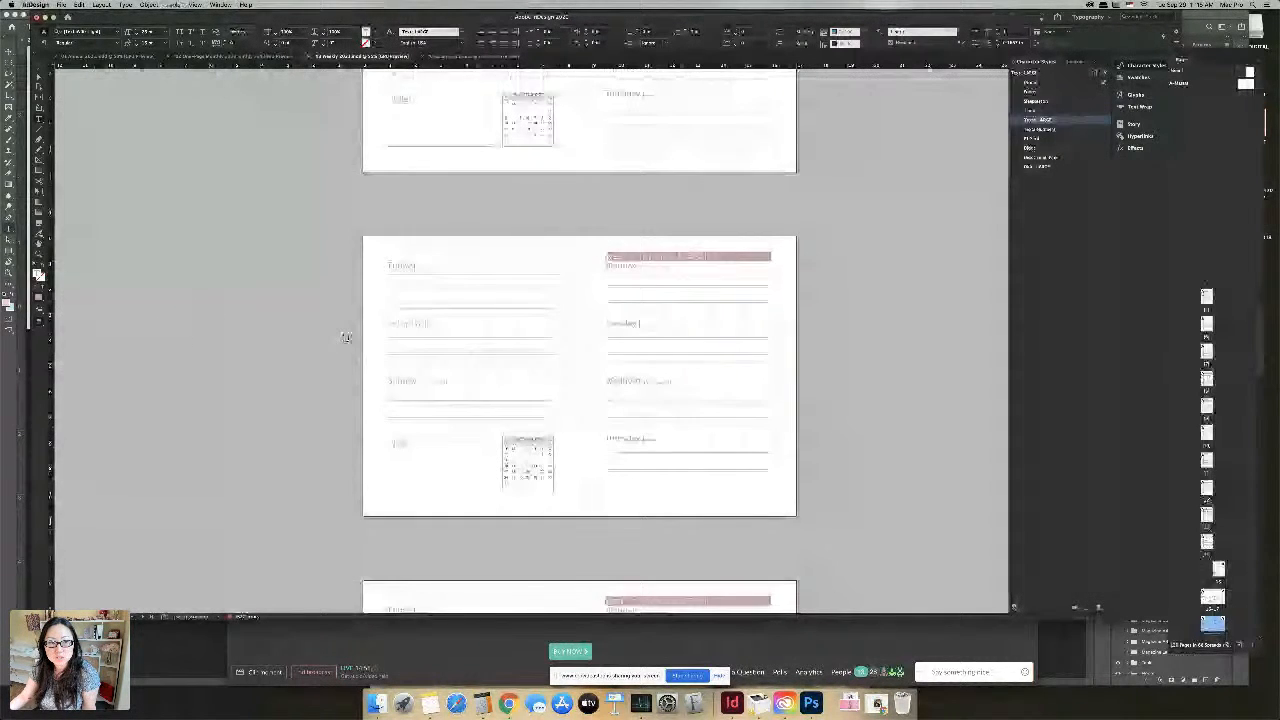
Look through the January 2021 weekly spreads, and open the weekly layout with the purple-labelled cover from Finder
scroll(345, 337, "down", 8)
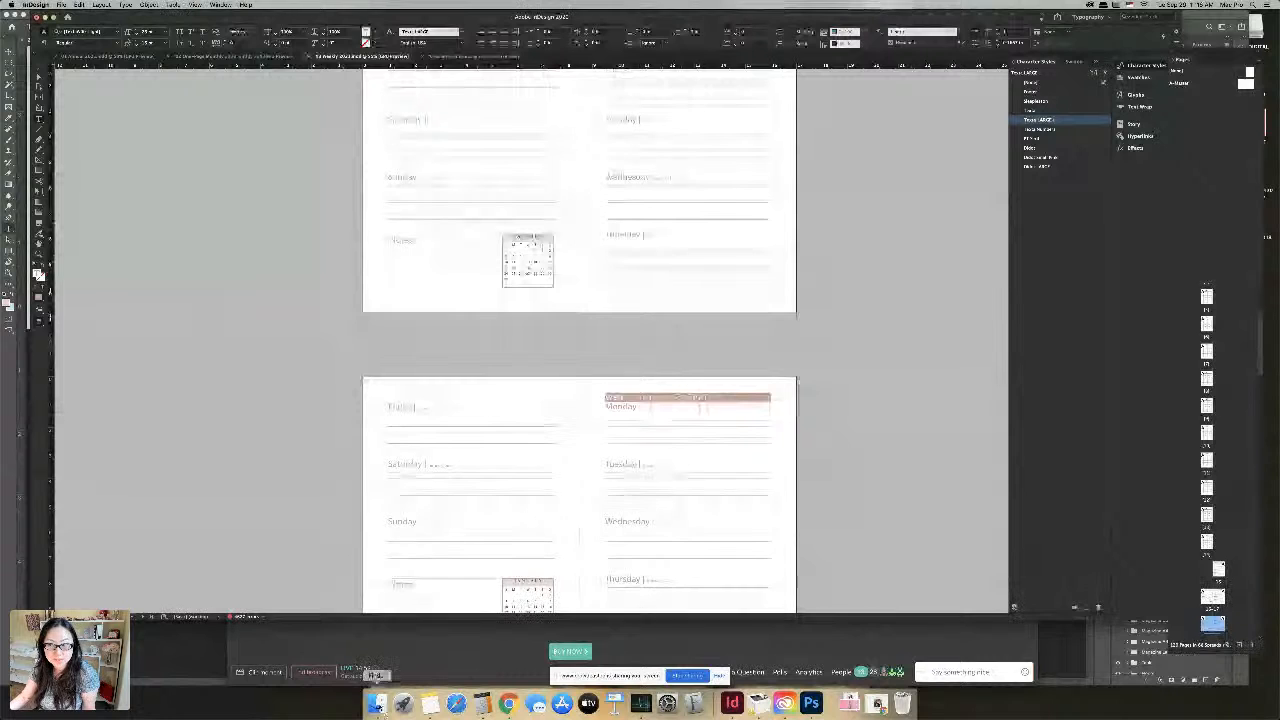
left_click(377, 706)
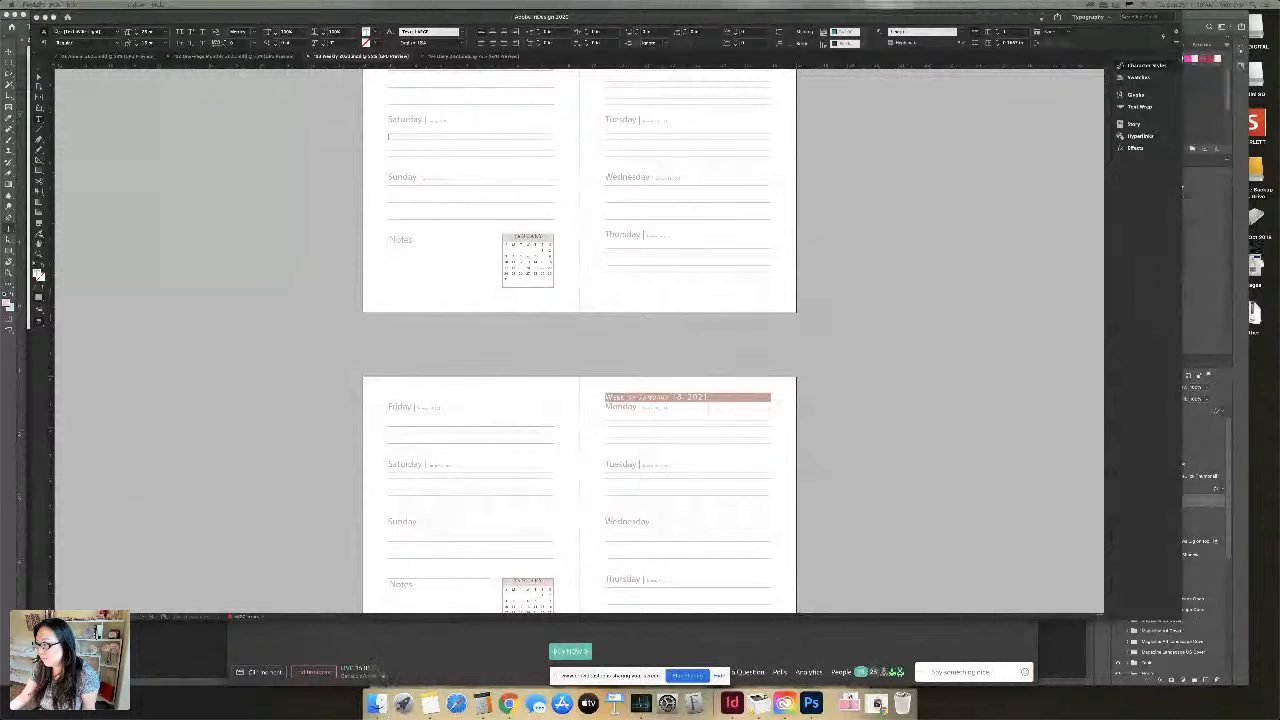
scroll(663, 206, "up", 8)
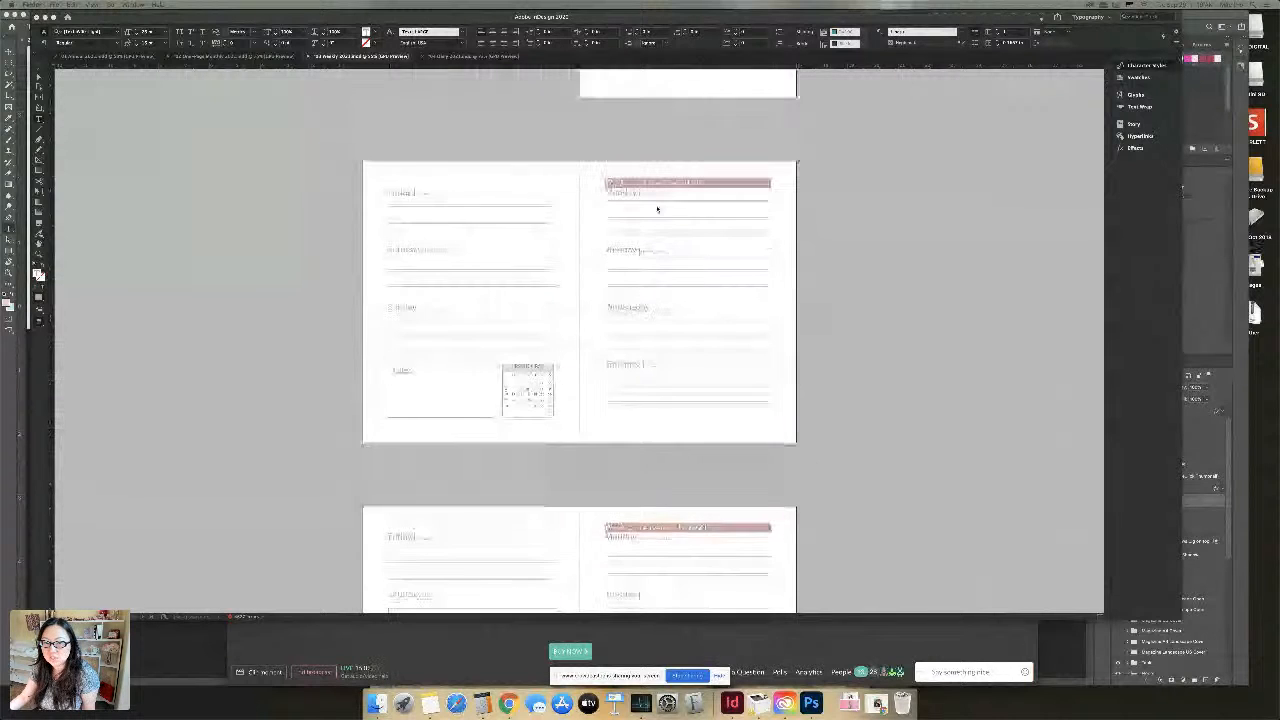
scroll(657, 209, "down", 1)
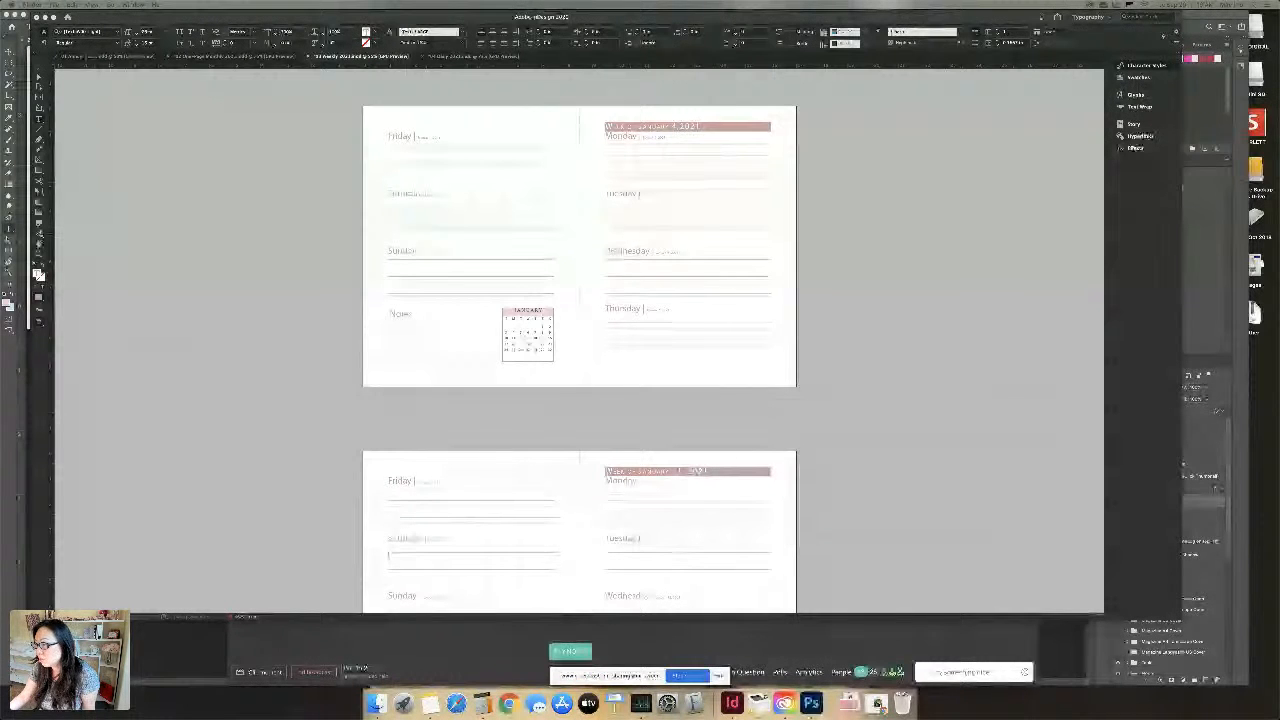
key("super+Tab")
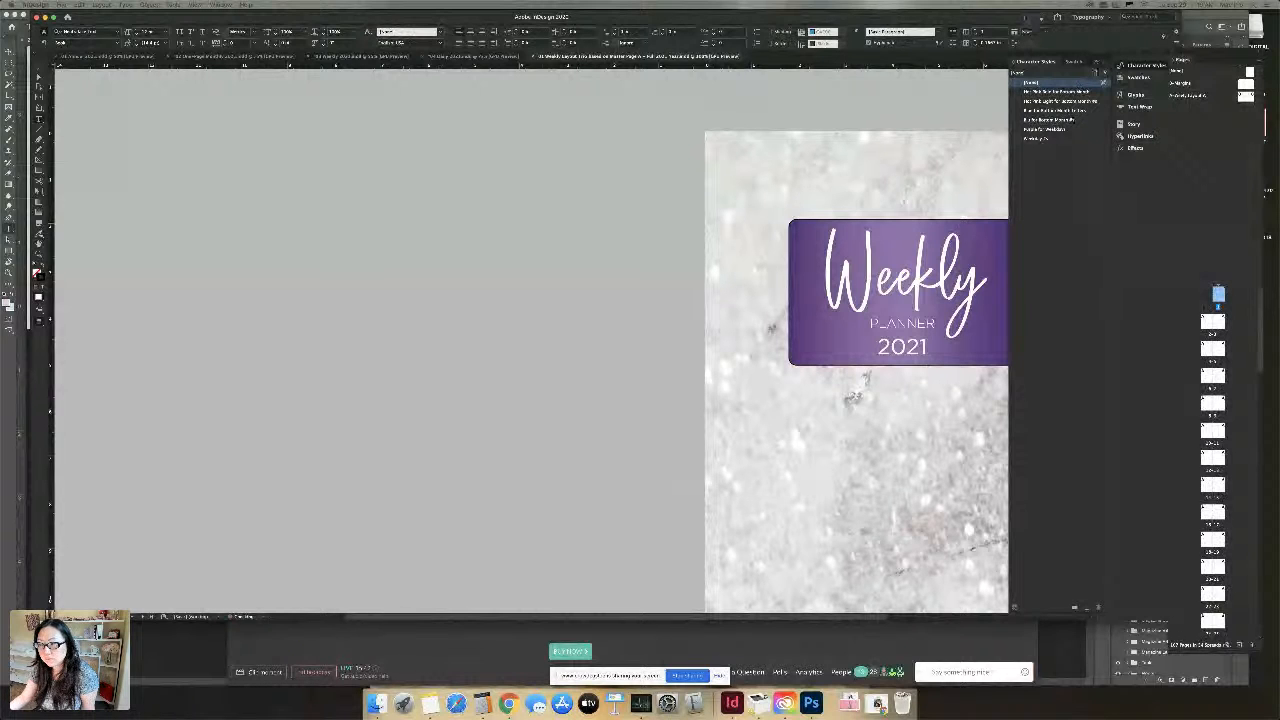
Review the cover and January weekly spreads of the purple-labelled Weekly Planner 2021
key("shift+Tab")
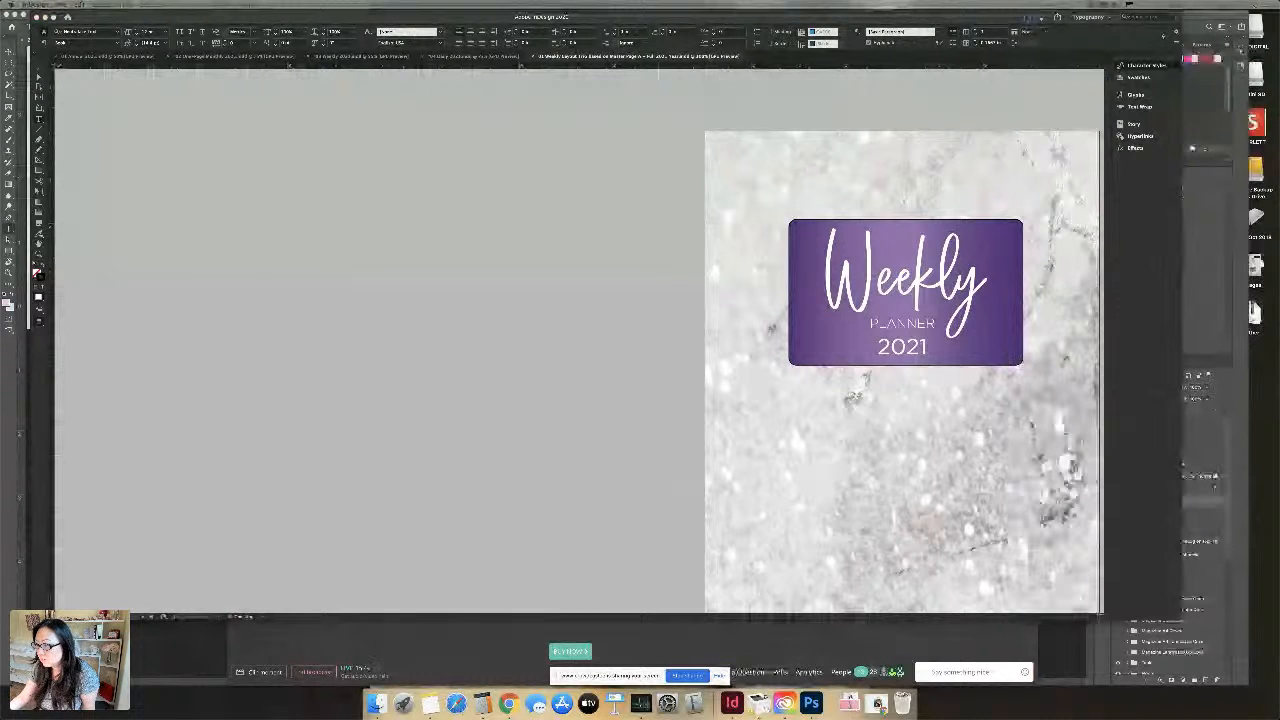
scroll(1047, 456, "down", 4)
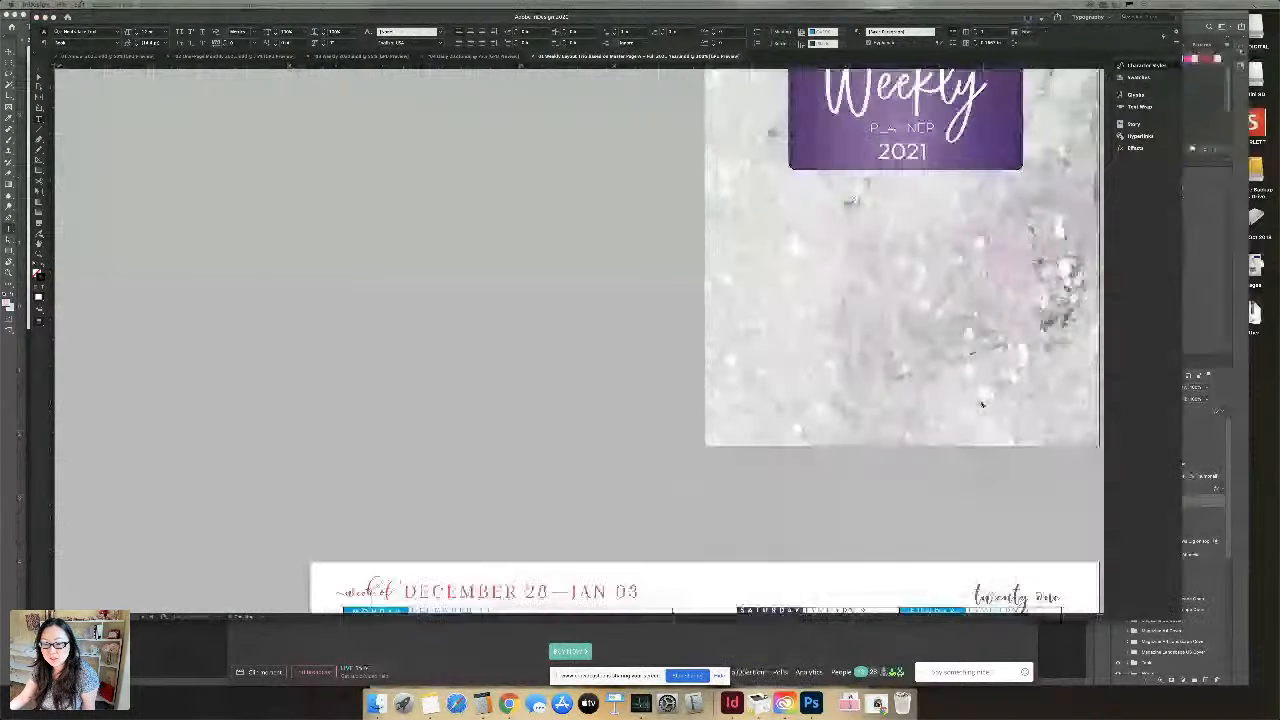
scroll(982, 404, "down", 10)
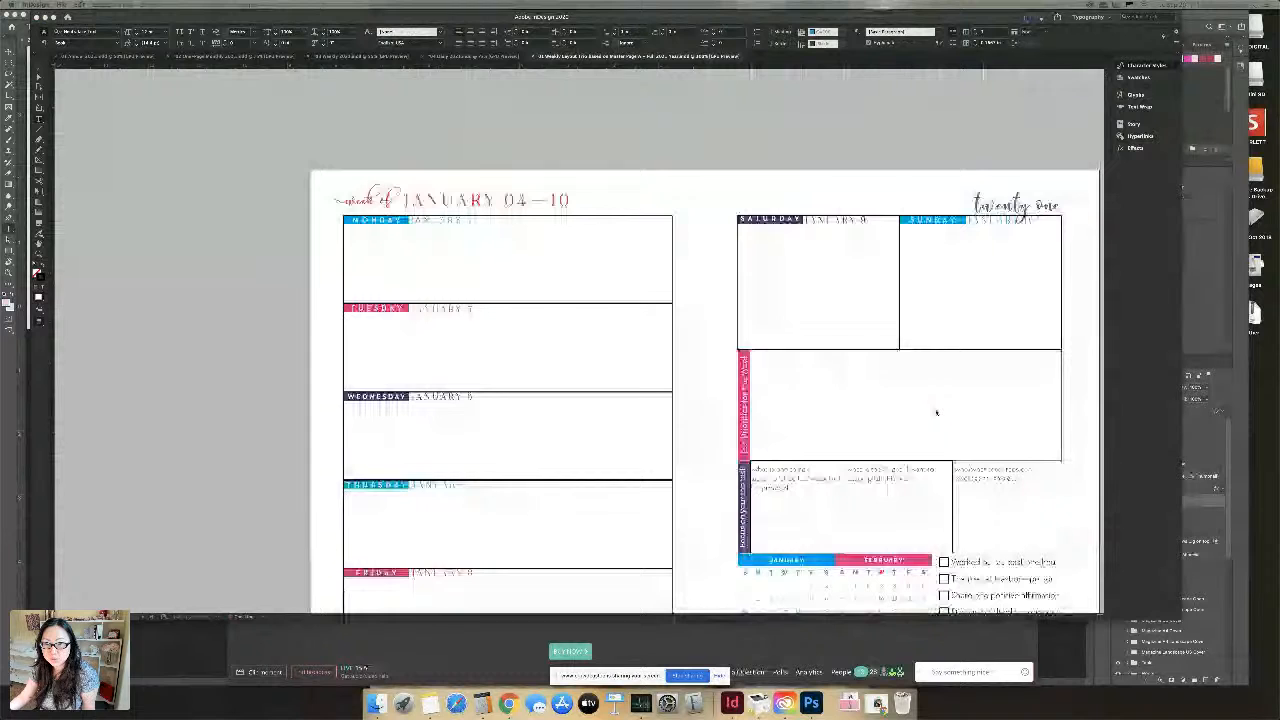
scroll(936, 412, "down", 8)
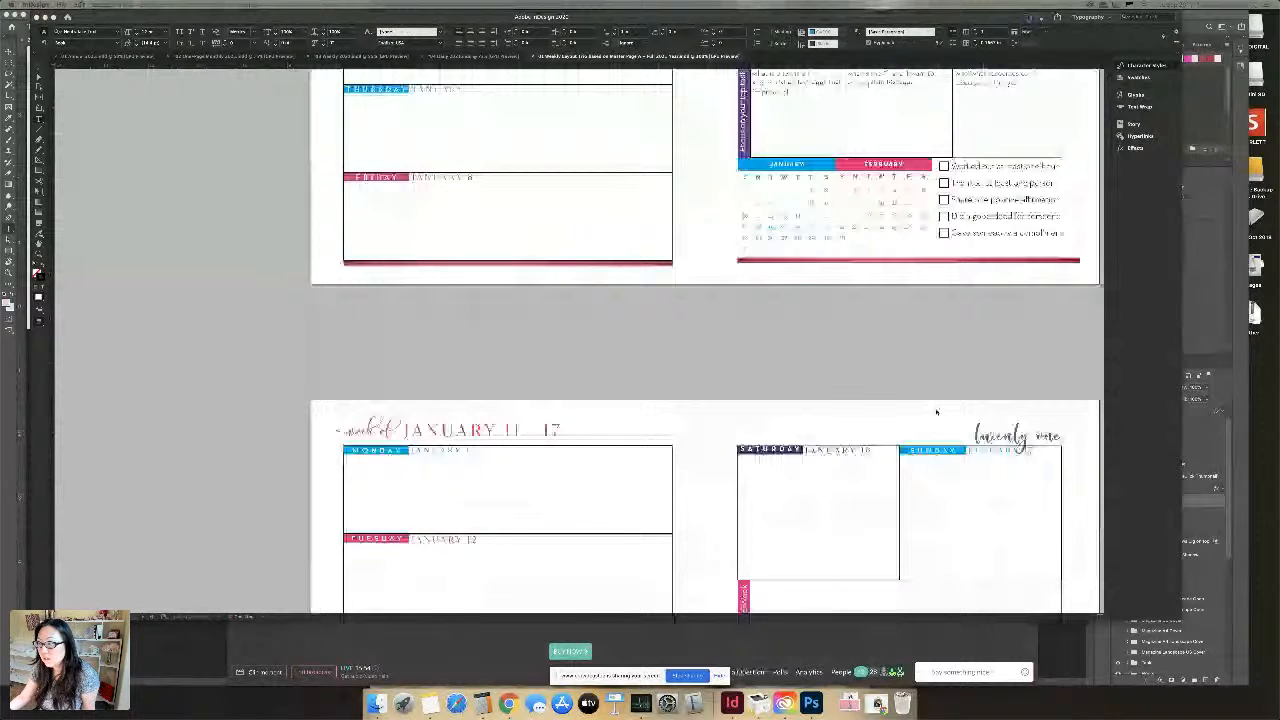
scroll(936, 412, "down", 1)
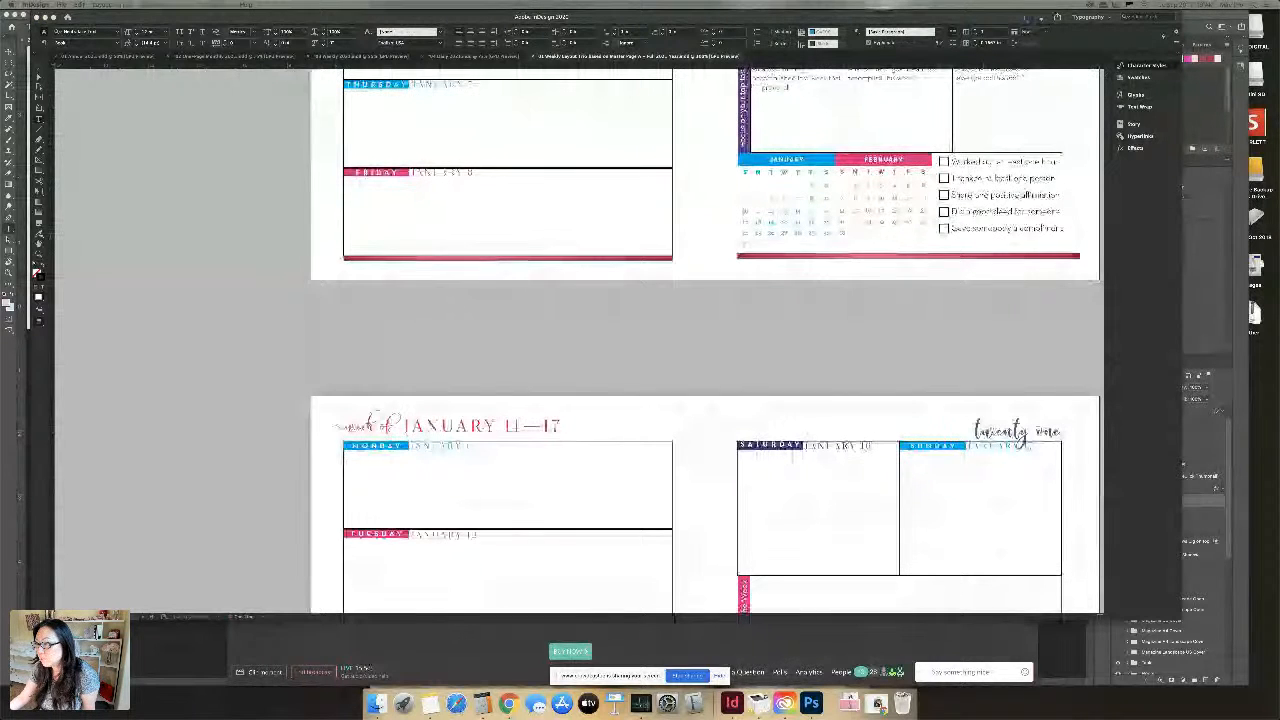
Open the Weekly Planner 2021 with the lavender marble cover despite missing fonts, and review its weekly deliverables and day pages
left_click(936, 412)
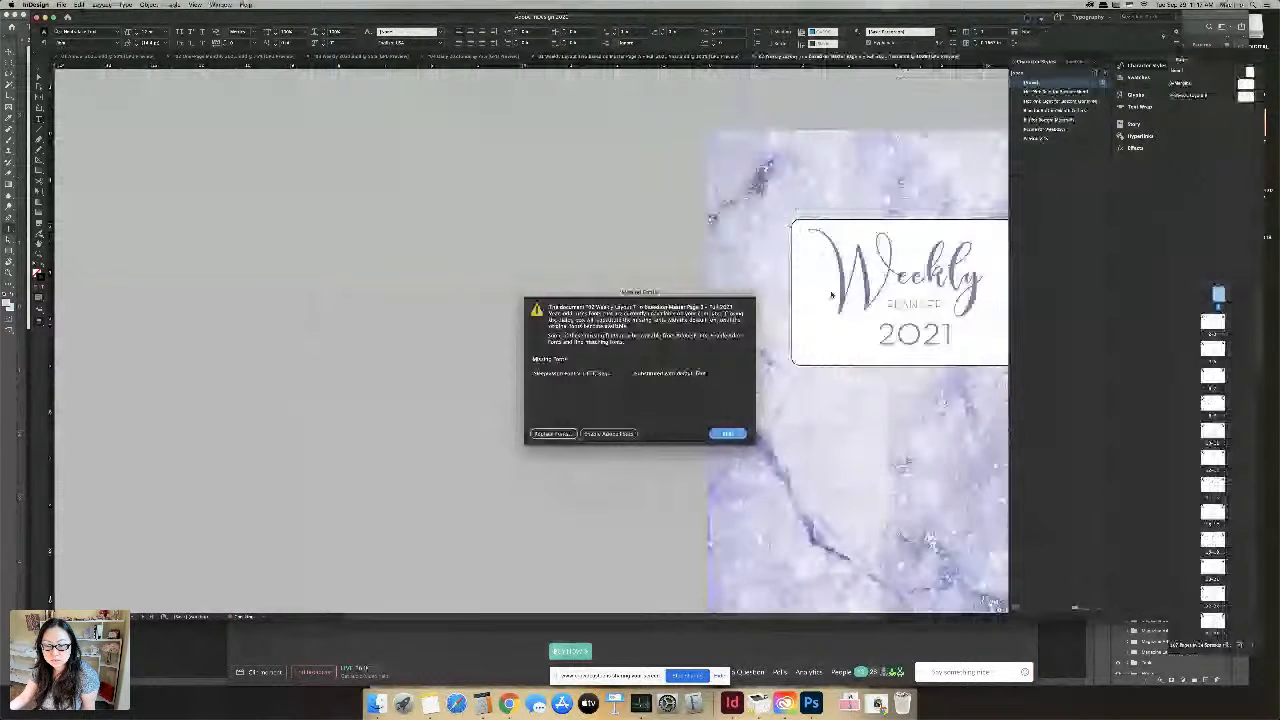
key("Return")
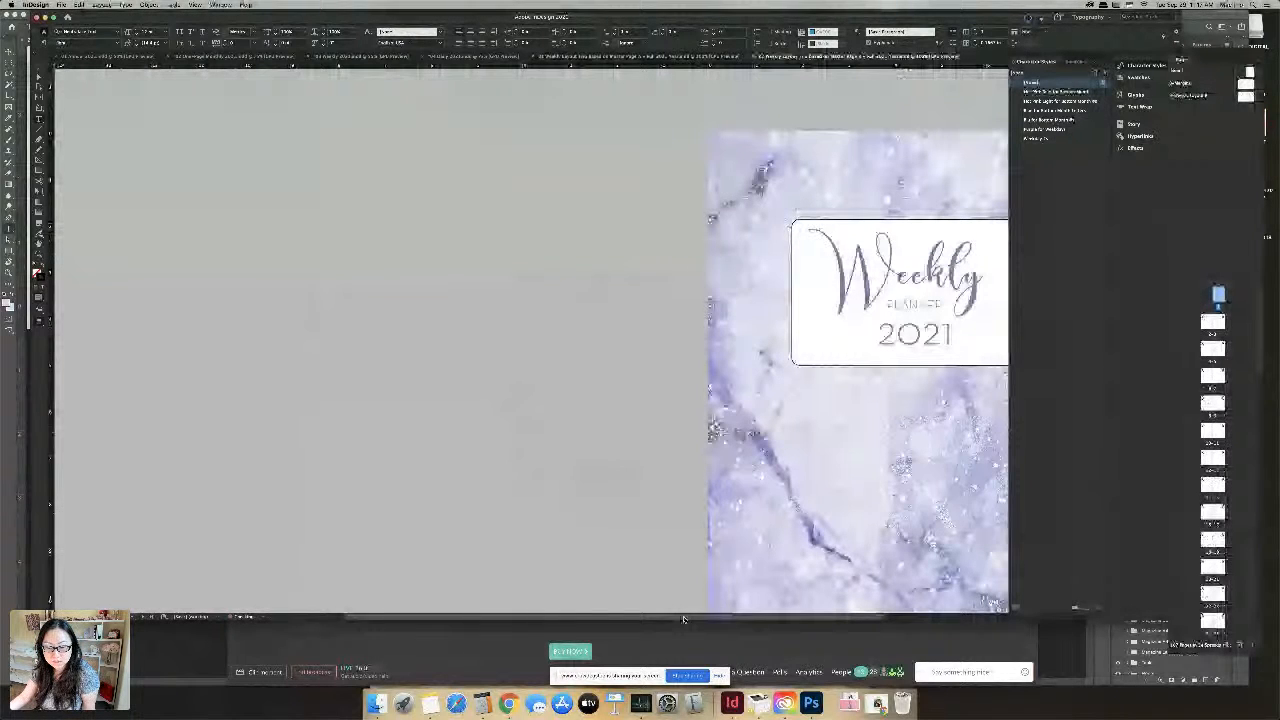
left_click_drag(684, 620, 775, 620)
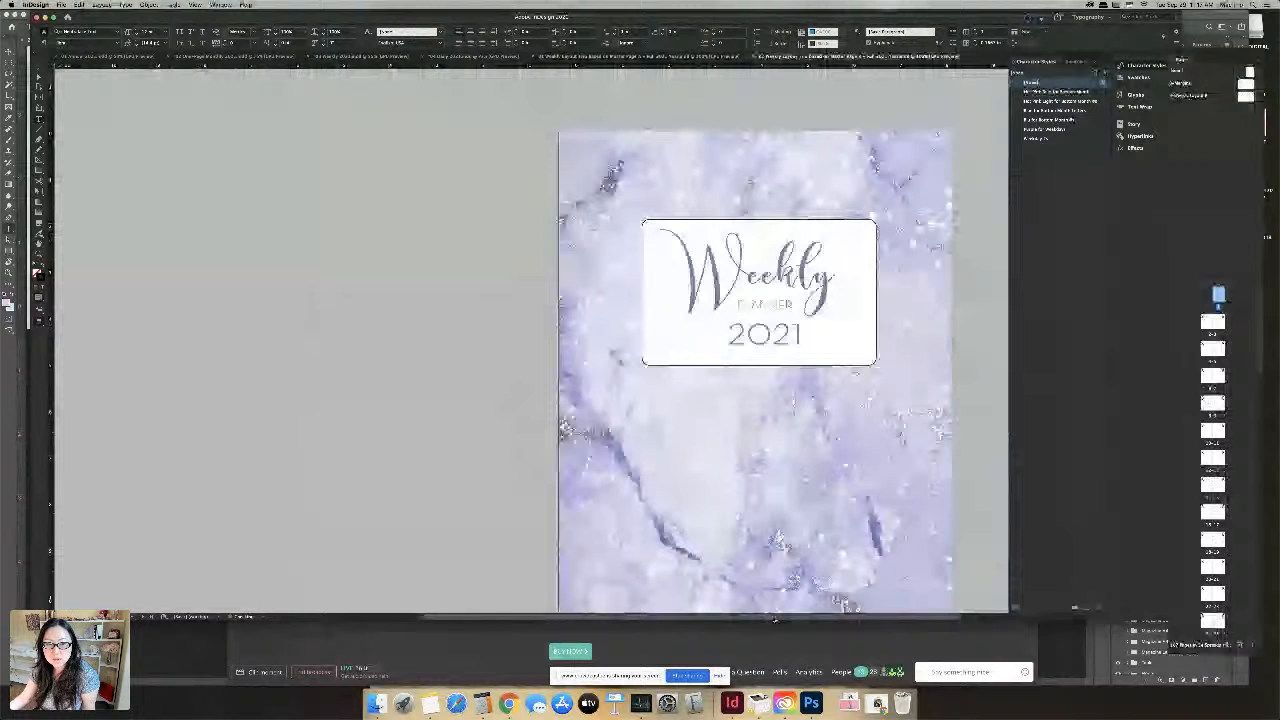
scroll(817, 517, "down", 10)
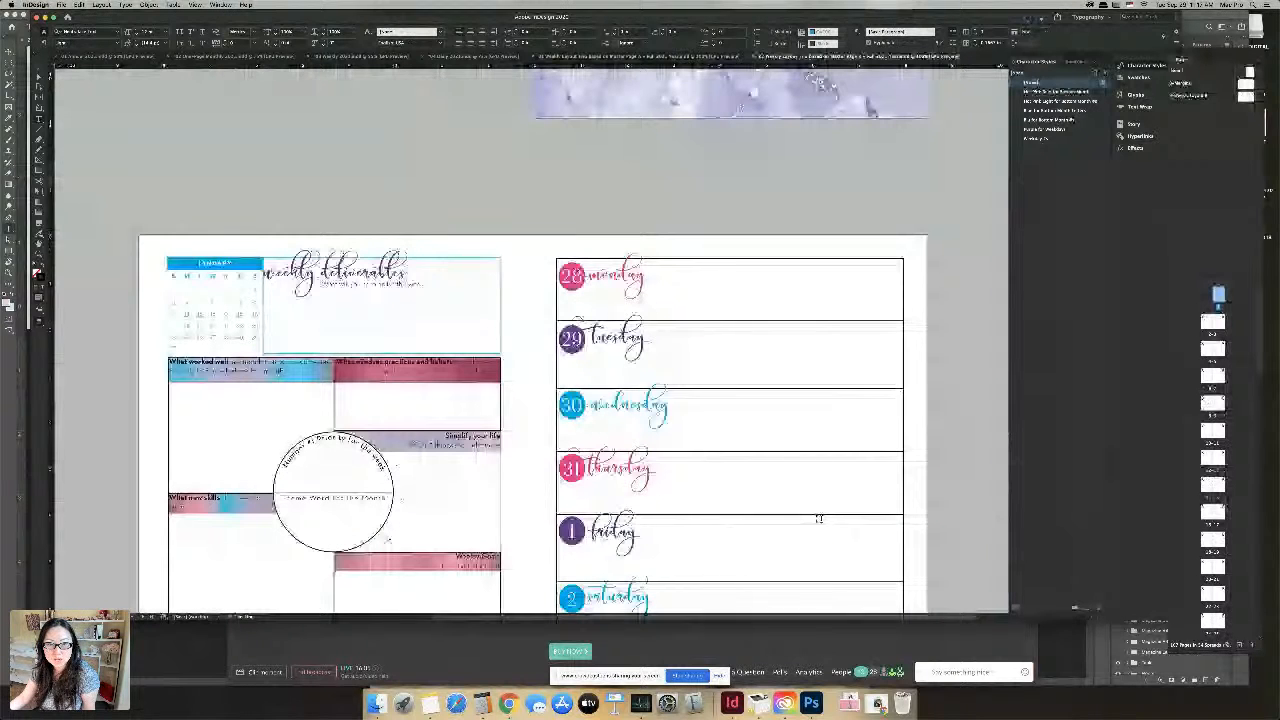
scroll(818, 518, "down", 4)
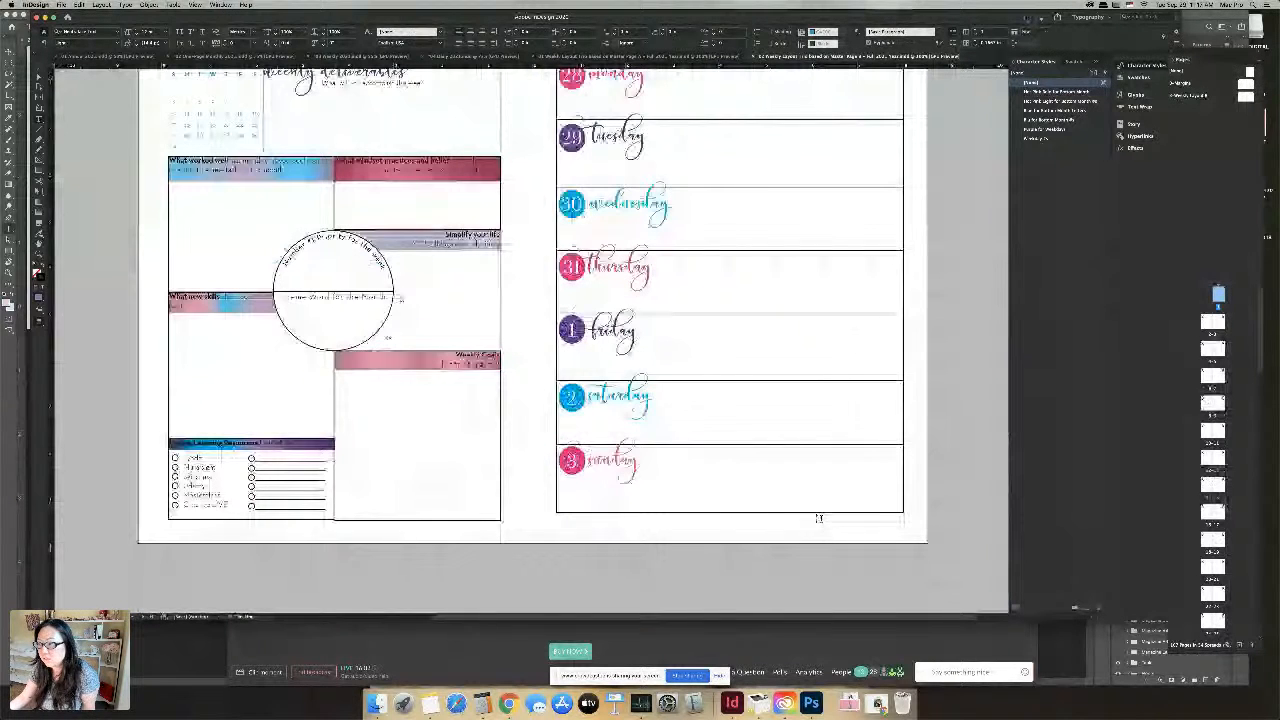
scroll(818, 518, "down", 3)
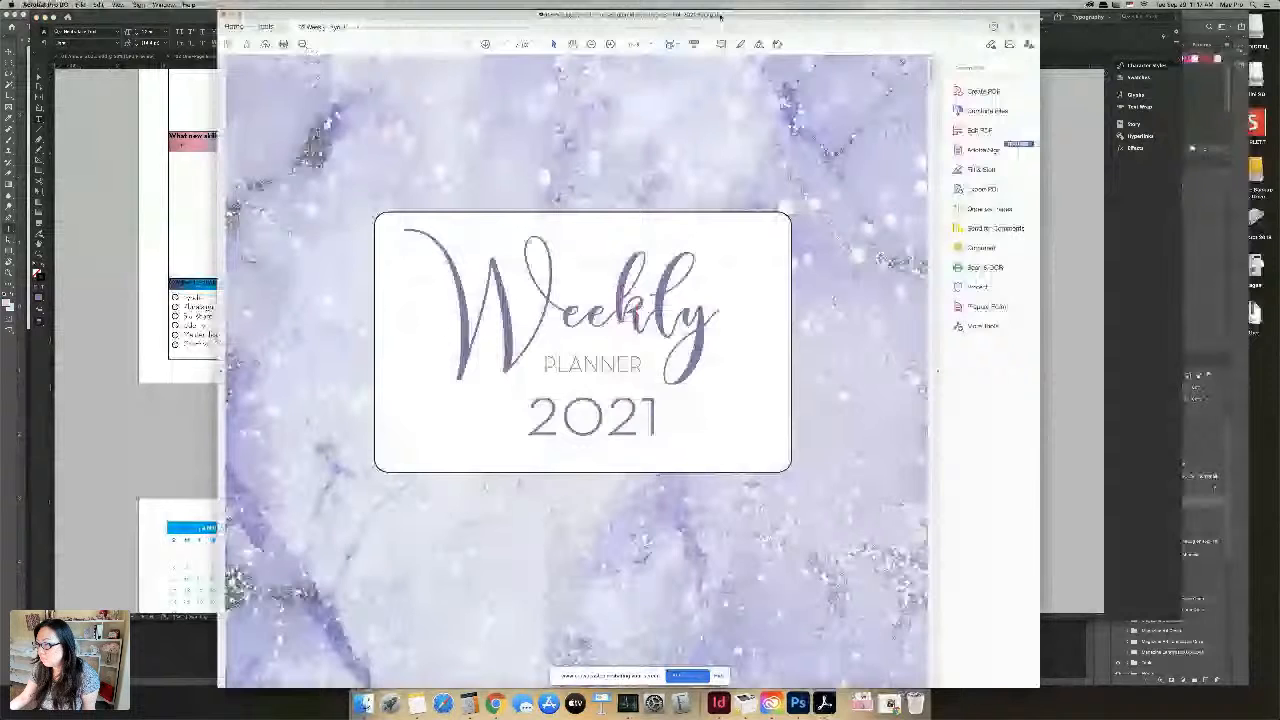
Return to InDesign from the PDF preview, and review the cover and January spreads of the pink weekly layout with hourly schedules
key("super+Tab")
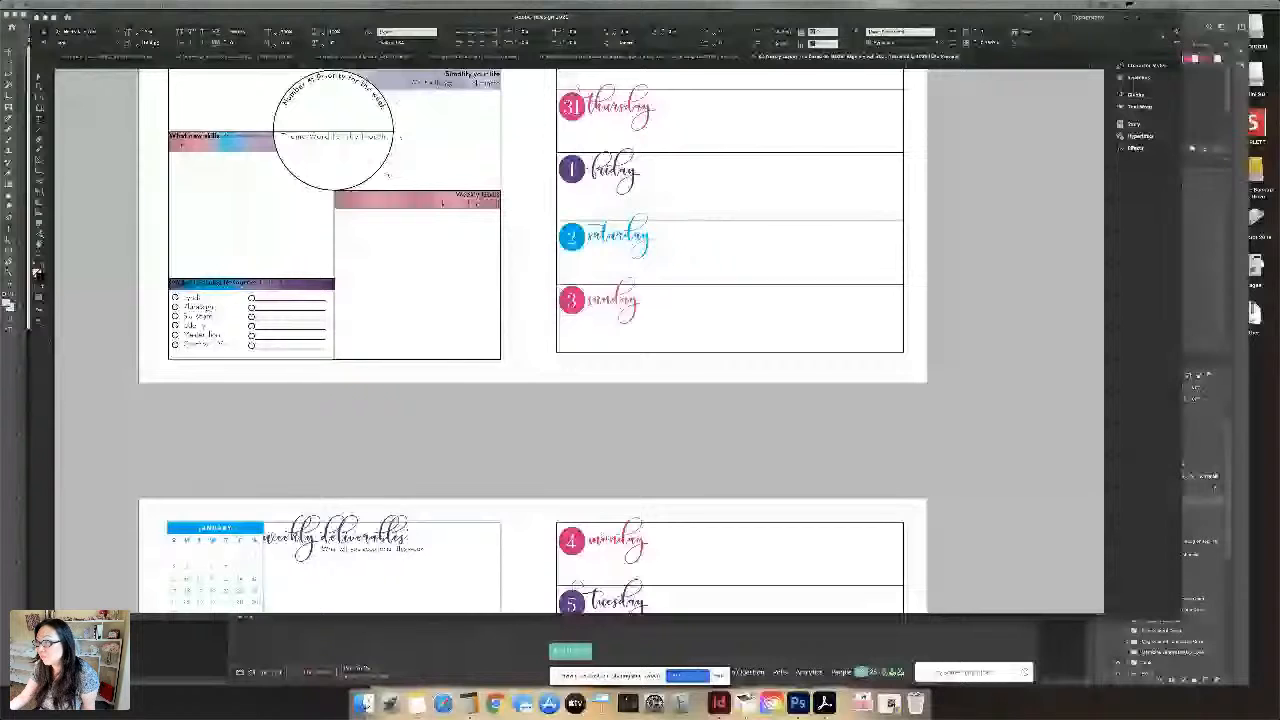
key("super+Tab")
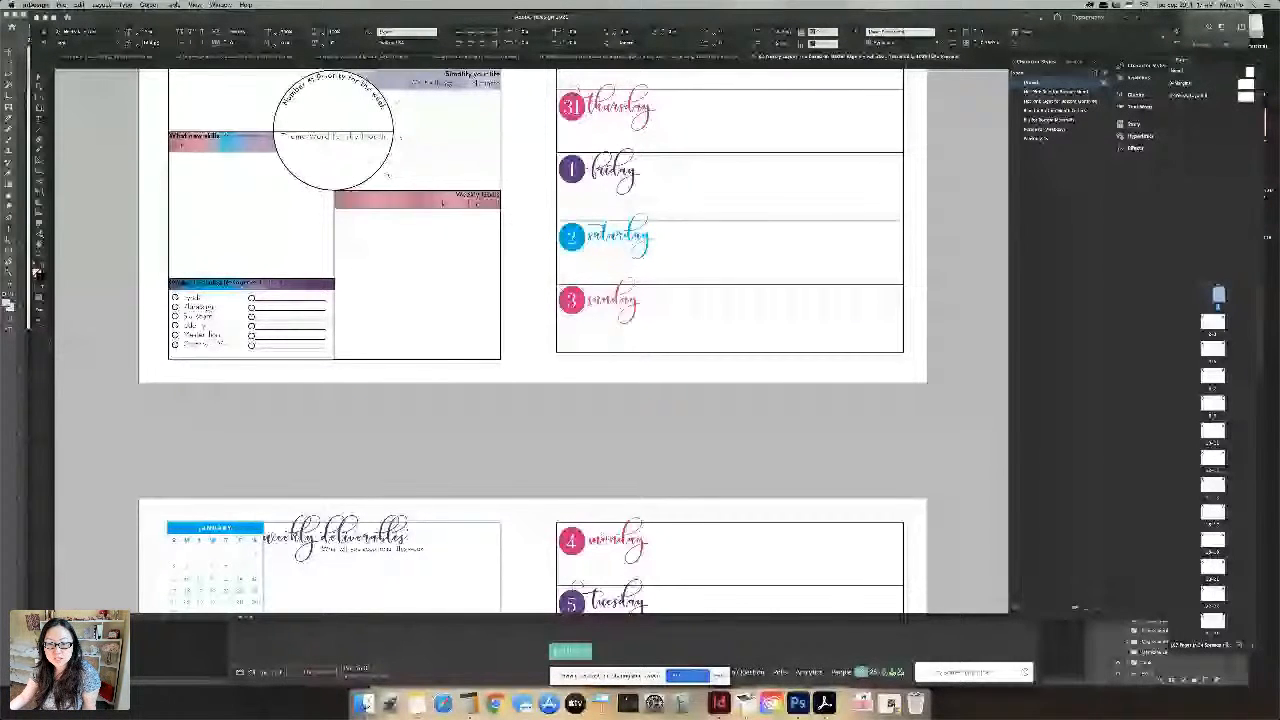
double_click(1212, 620)
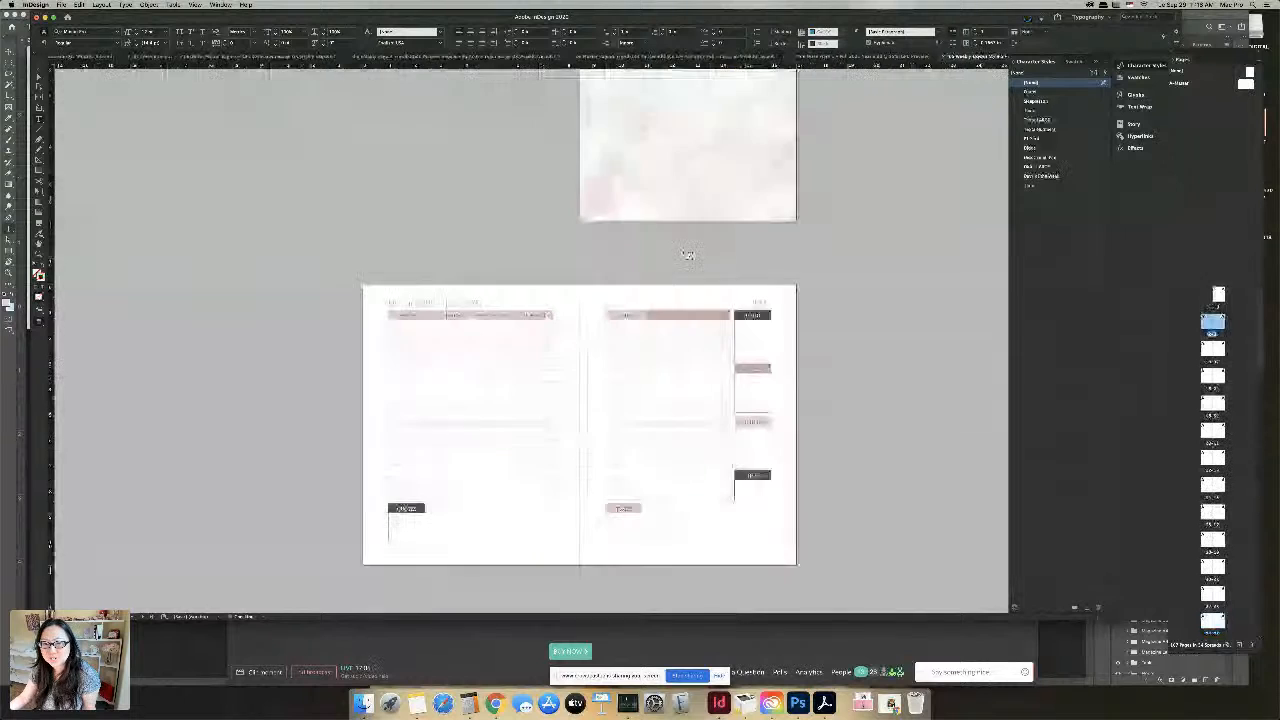
scroll(716, 231, "up", 4)
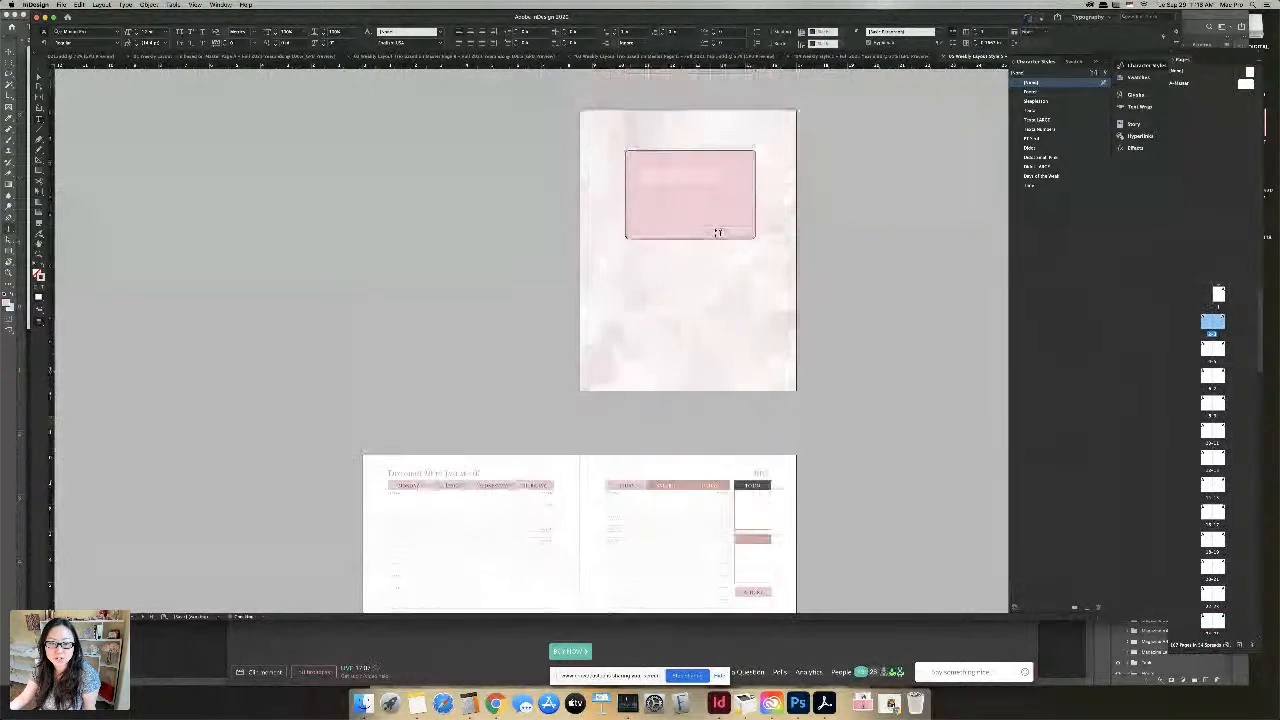
scroll(716, 231, "down", 12)
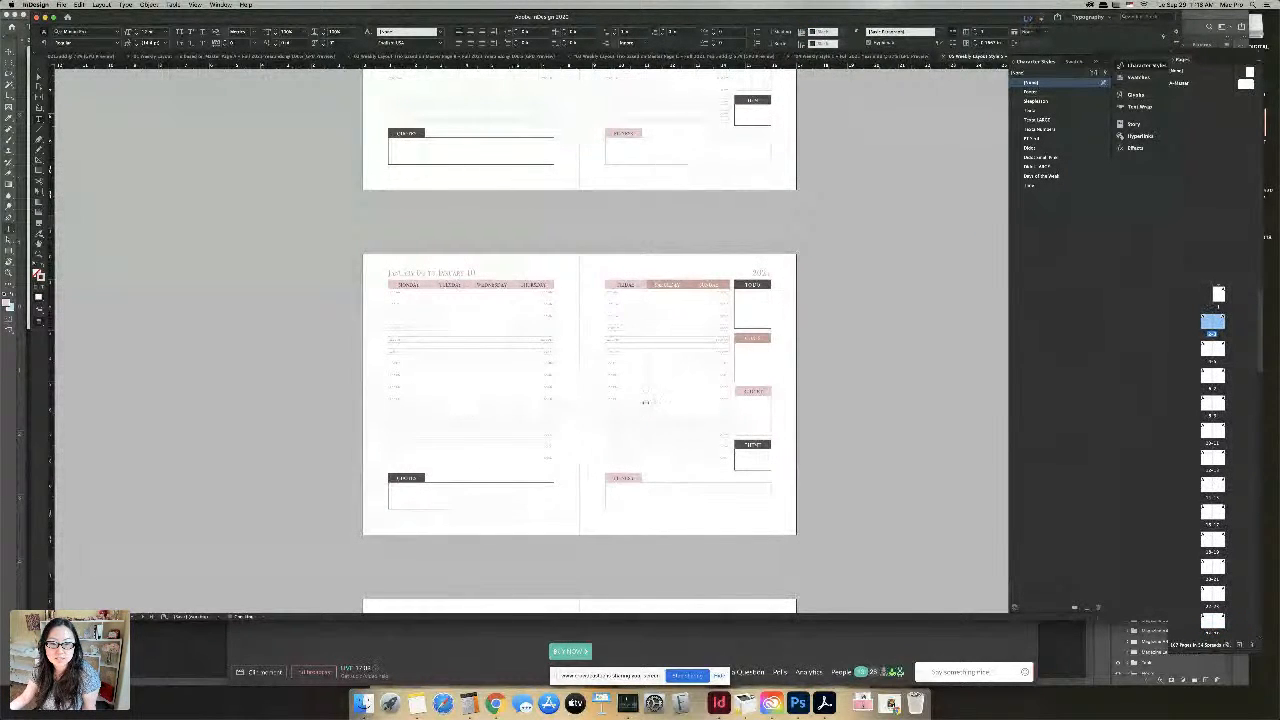
scroll(642, 401, "down", 4)
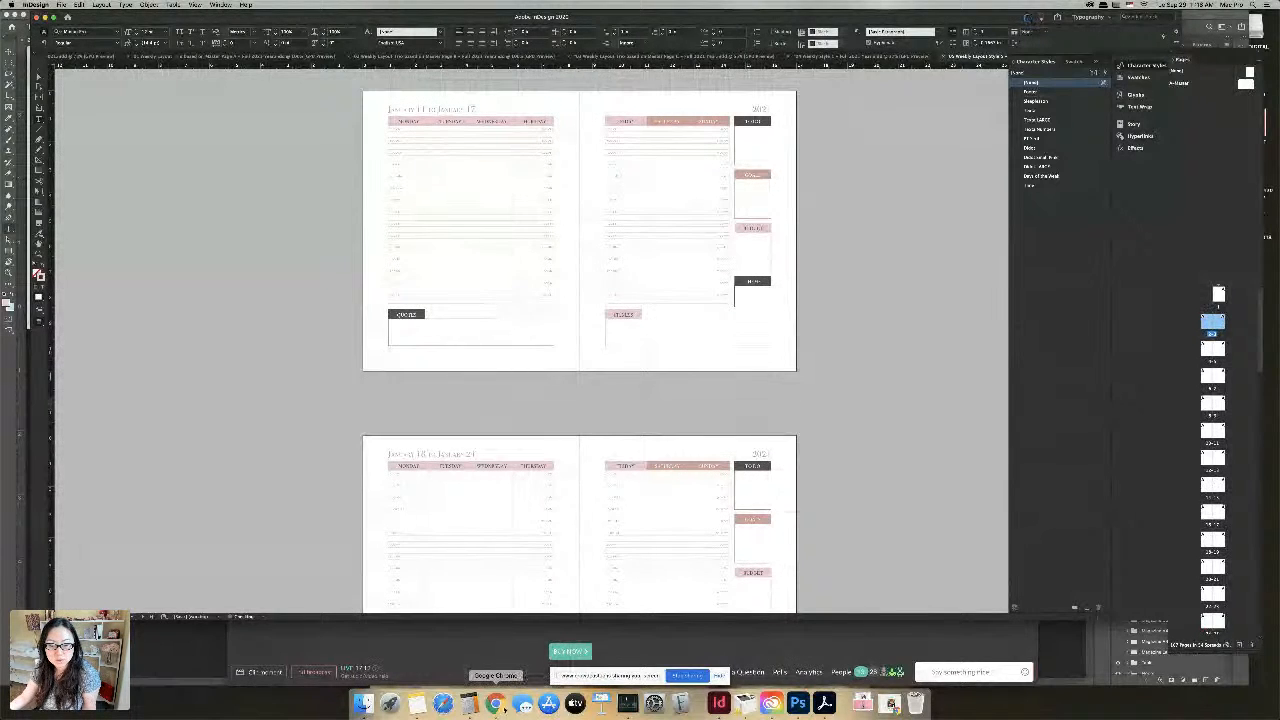
Check Chrome's livestream chat for new questions, and compare the other open weekly layouts in InDesign, including the January 04—10 spread
left_click(494, 702)
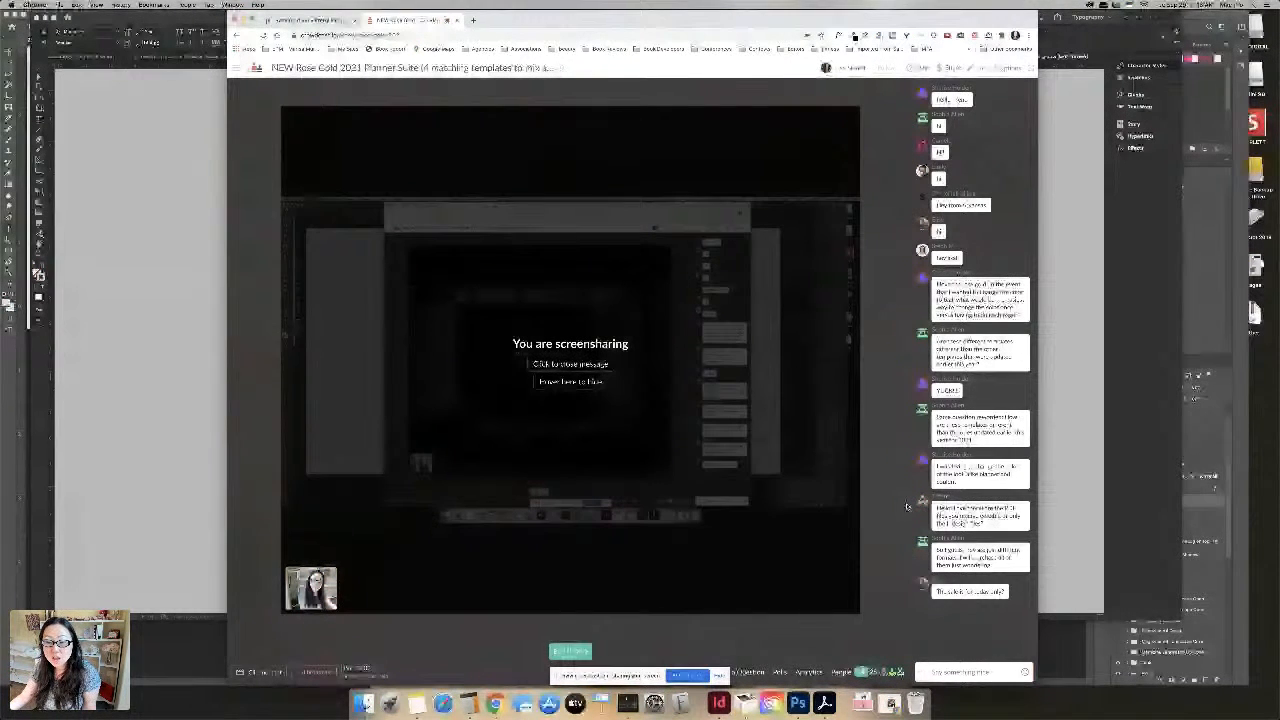
left_click(1063, 505)
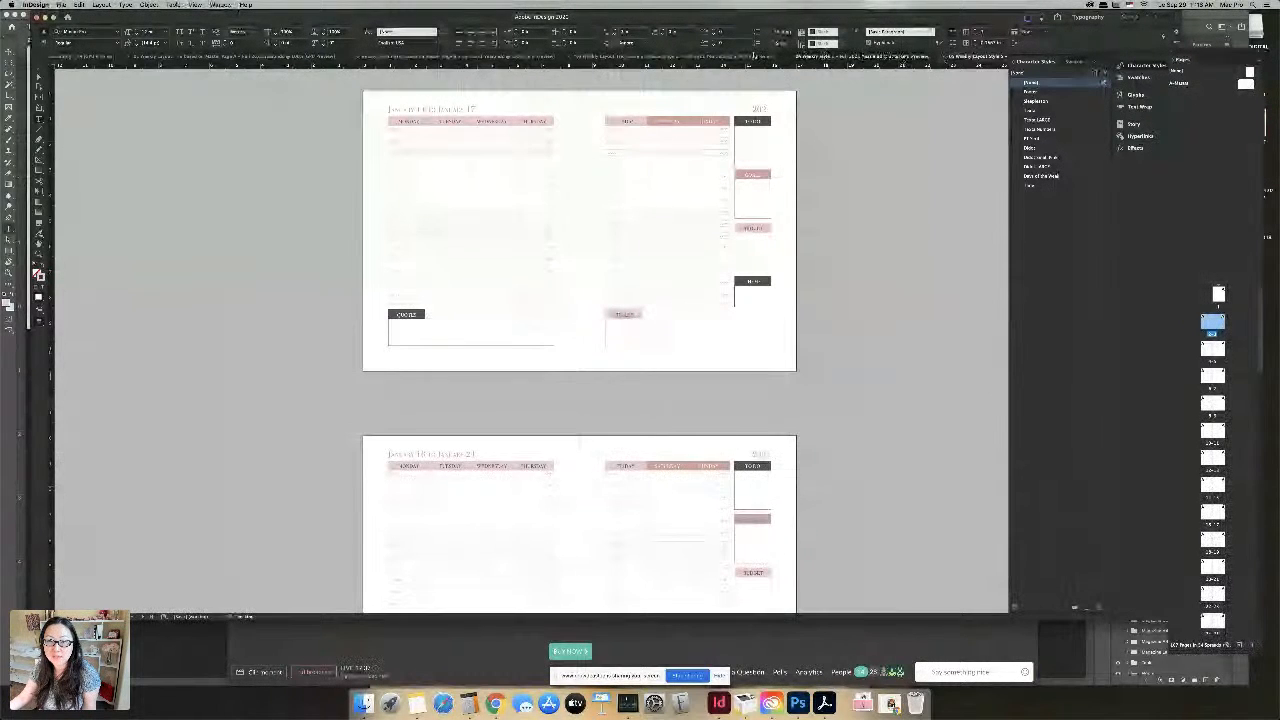
left_click(565, 57)
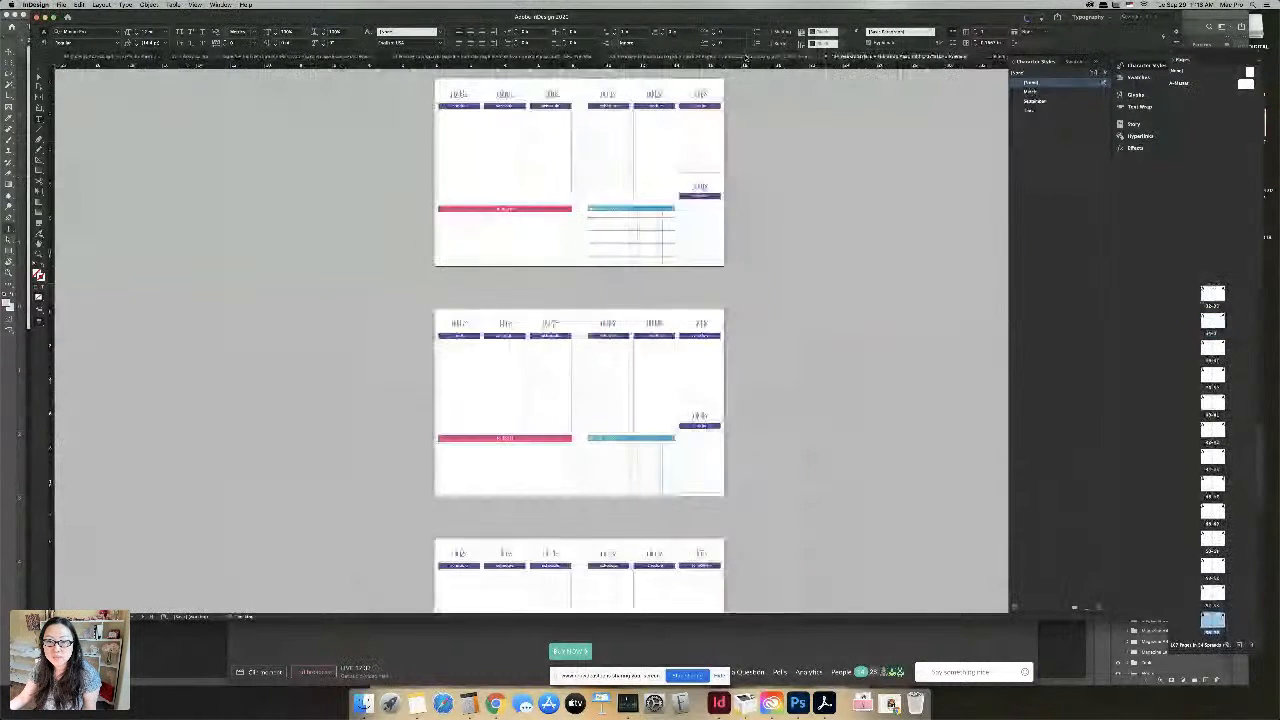
left_click(563, 58)
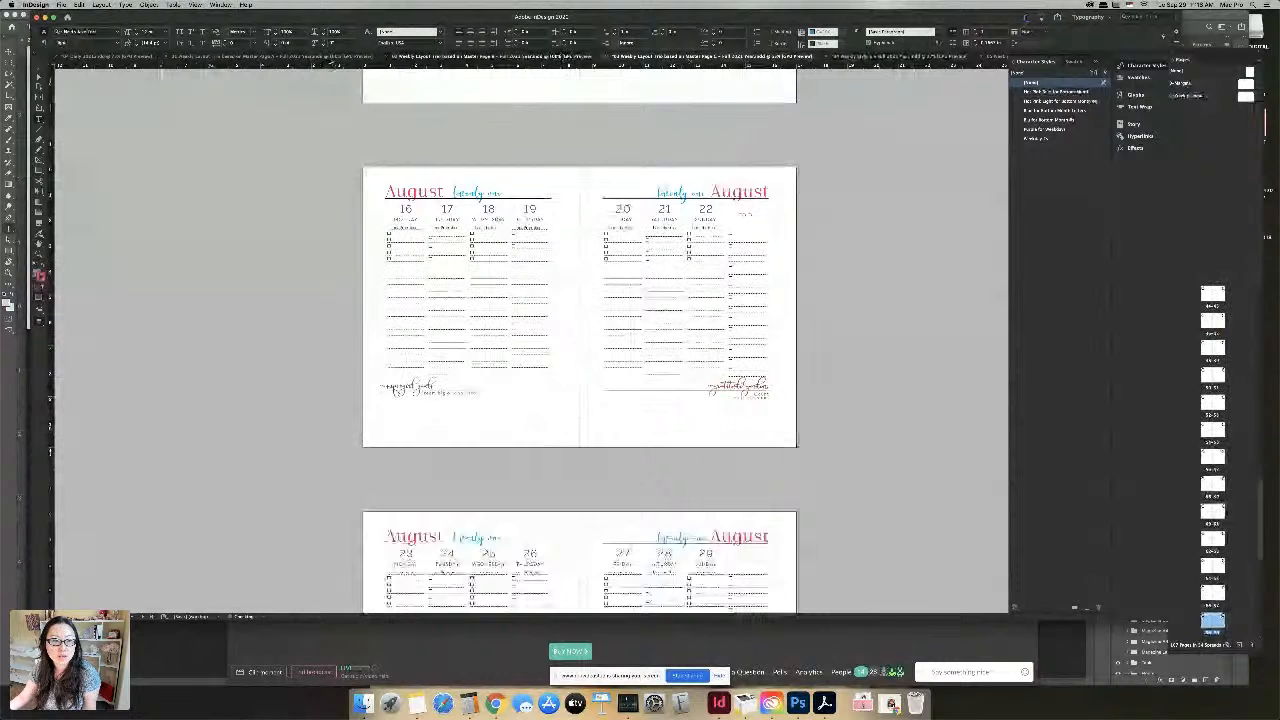
left_click(330, 57)
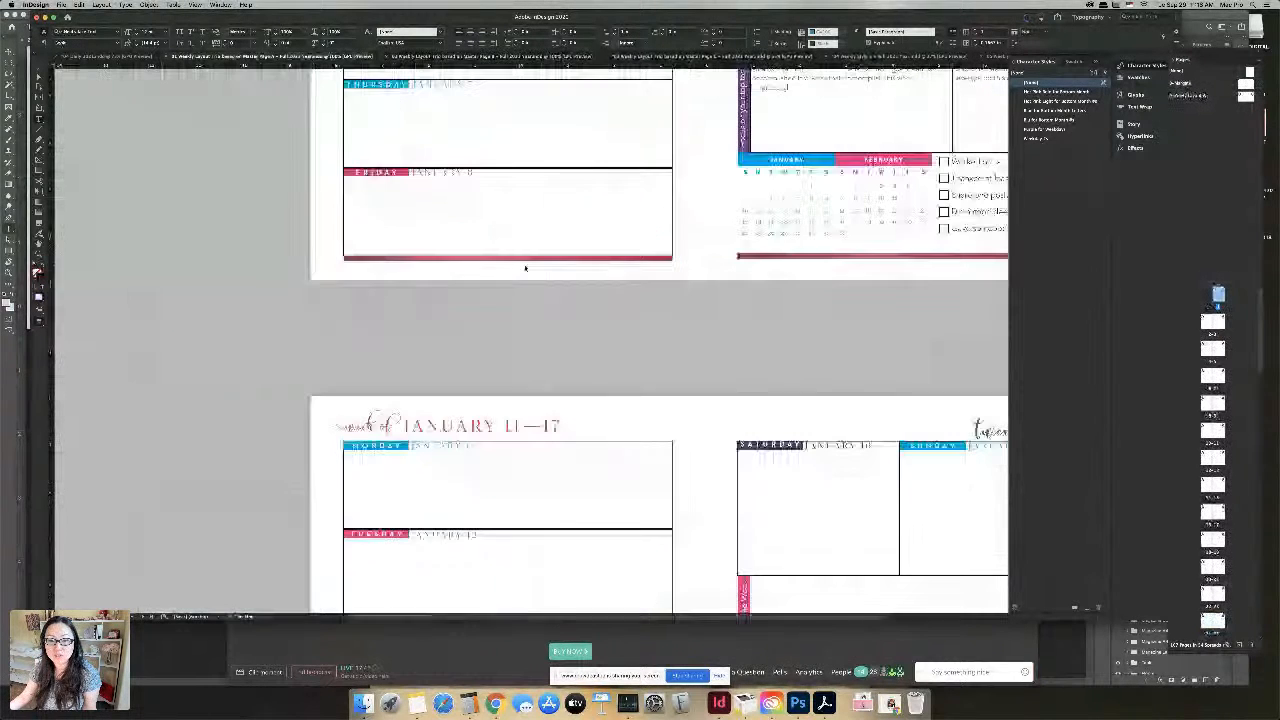
scroll(525, 268, "down", 2)
scroll(528, 268, "down", 1)
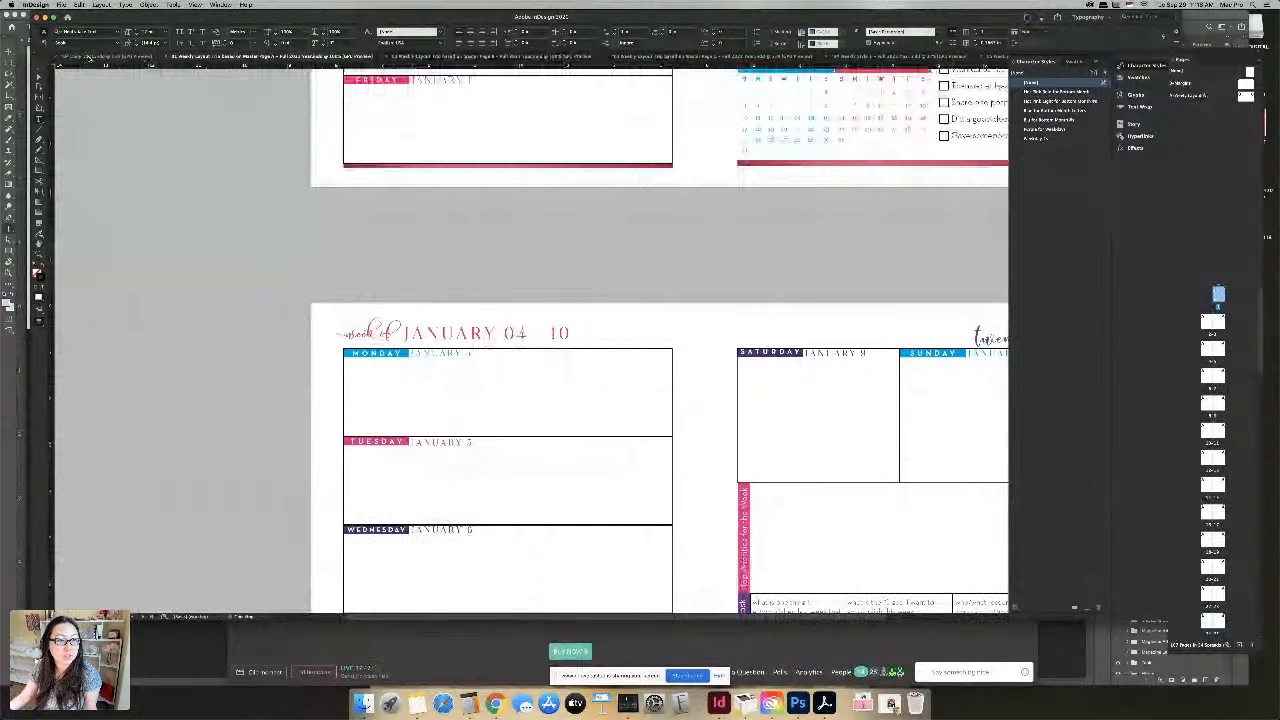
Show the daily 2021 planner and the weekly 2021 planner, cancelling the prompted close of the weekly document
key("ctrl+Tab")
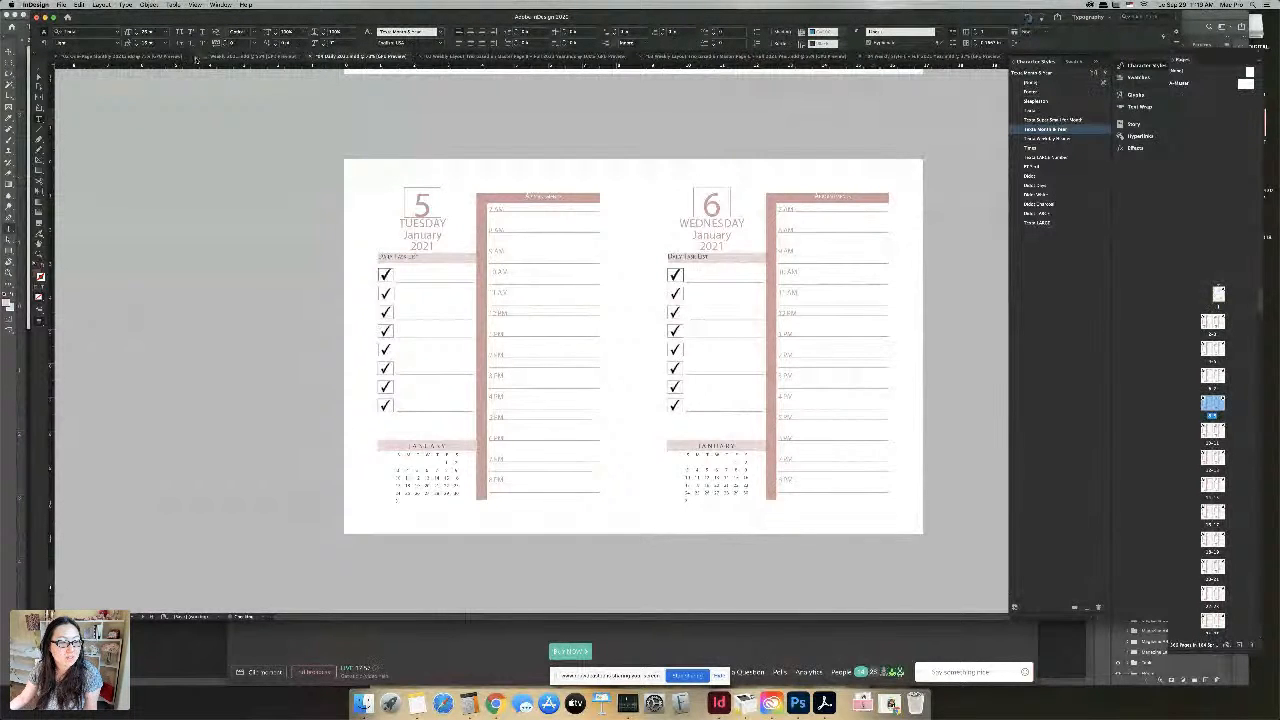
left_click(197, 57)
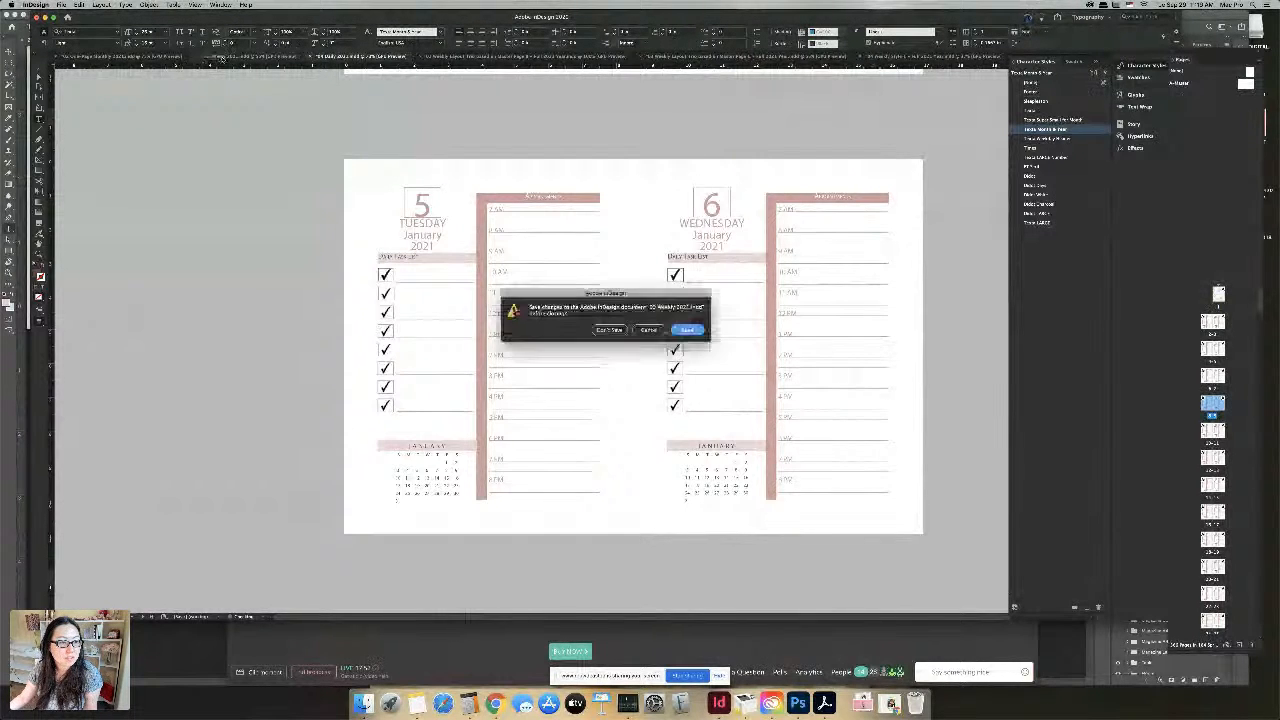
left_click(648, 331)
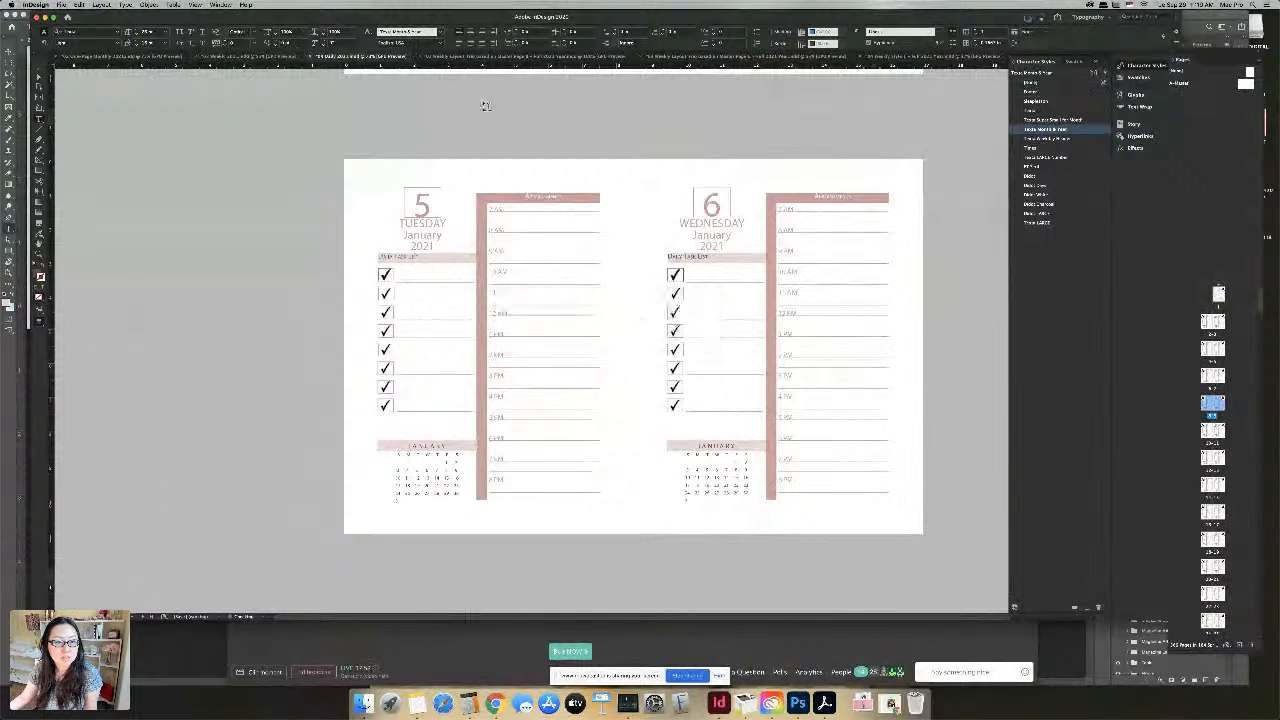
left_click(217, 60)
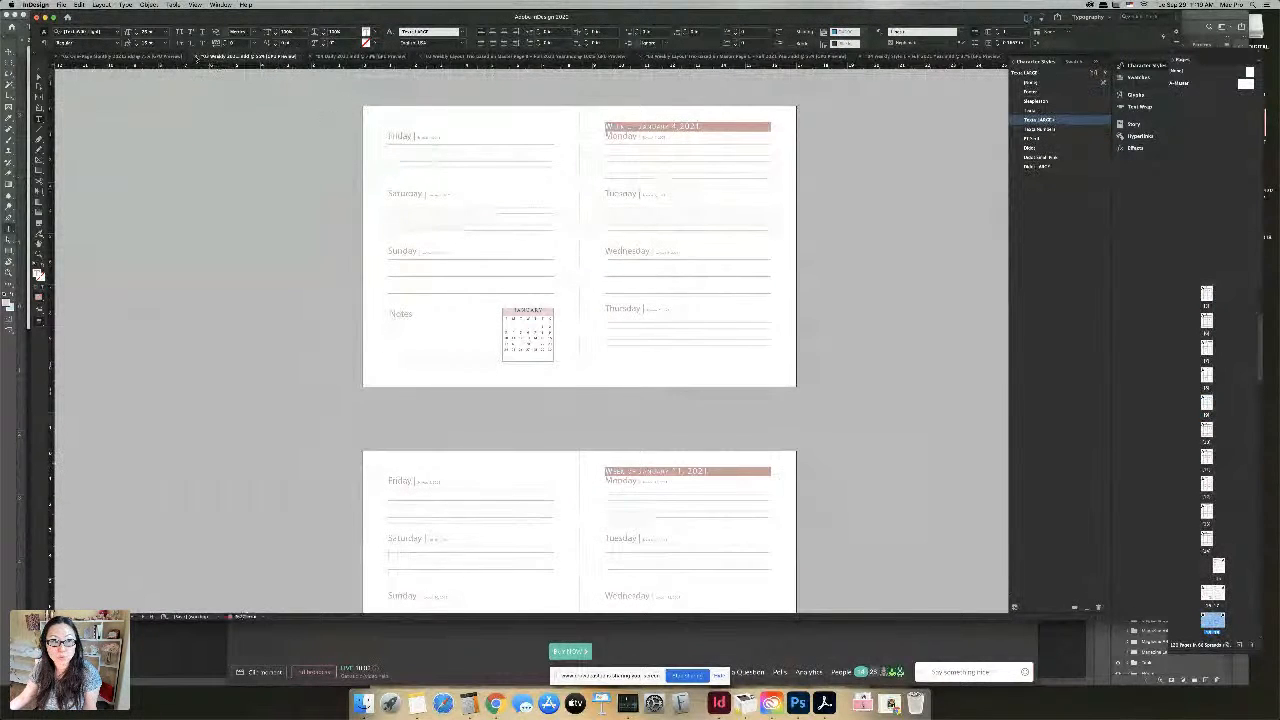
Review the calendar pages of the one-page Monthly 2021 planner and of the Annual 2021 planner
left_click(150, 57)
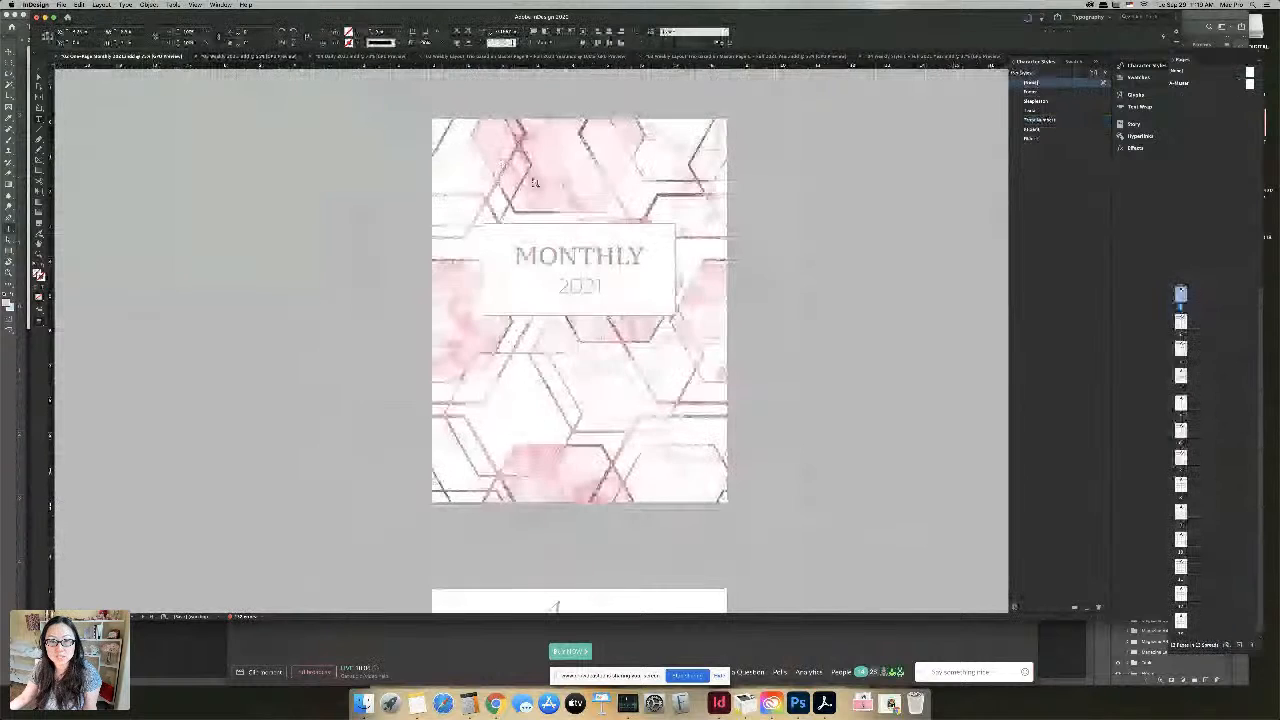
scroll(600, 243, "down", 20)
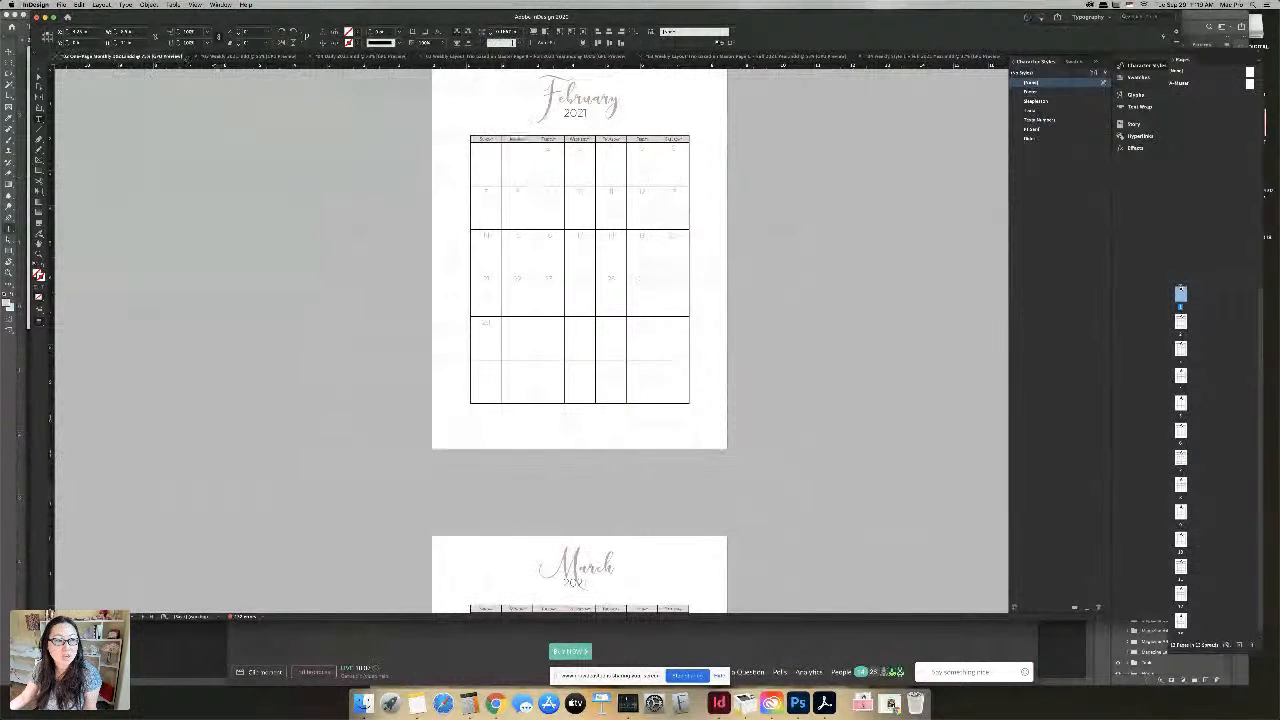
left_click(246, 57)
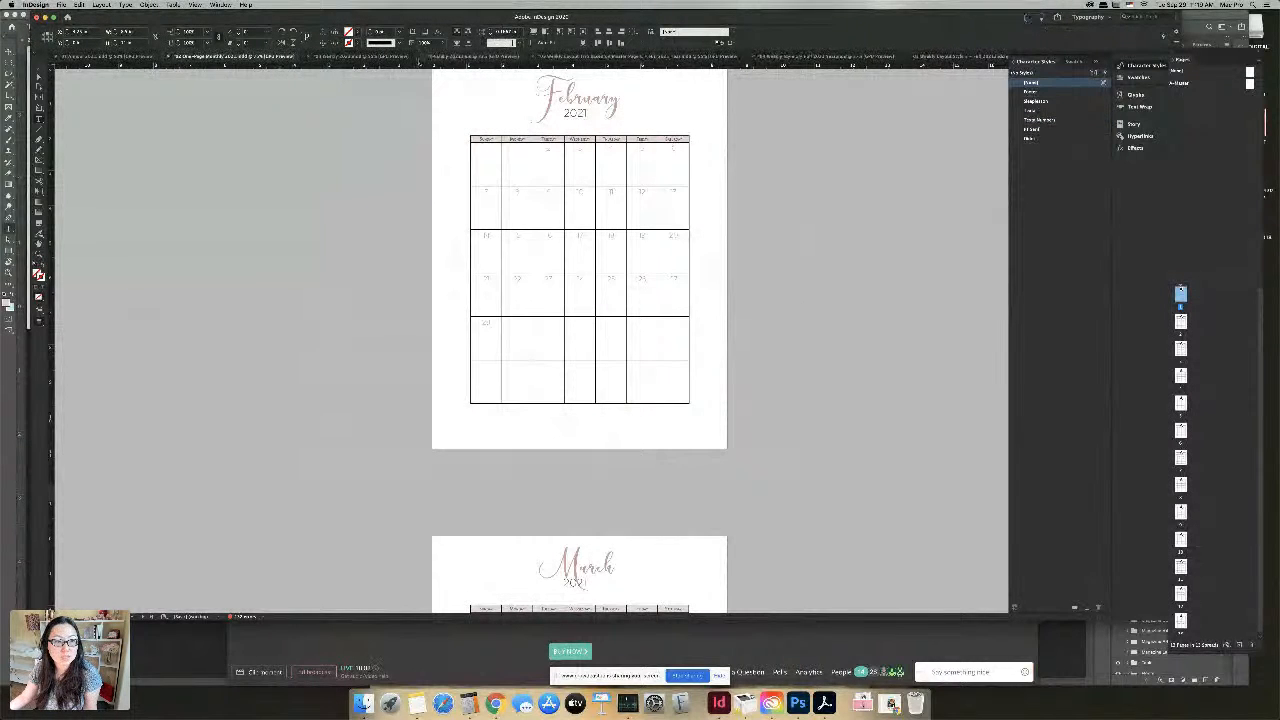
left_click(100, 57)
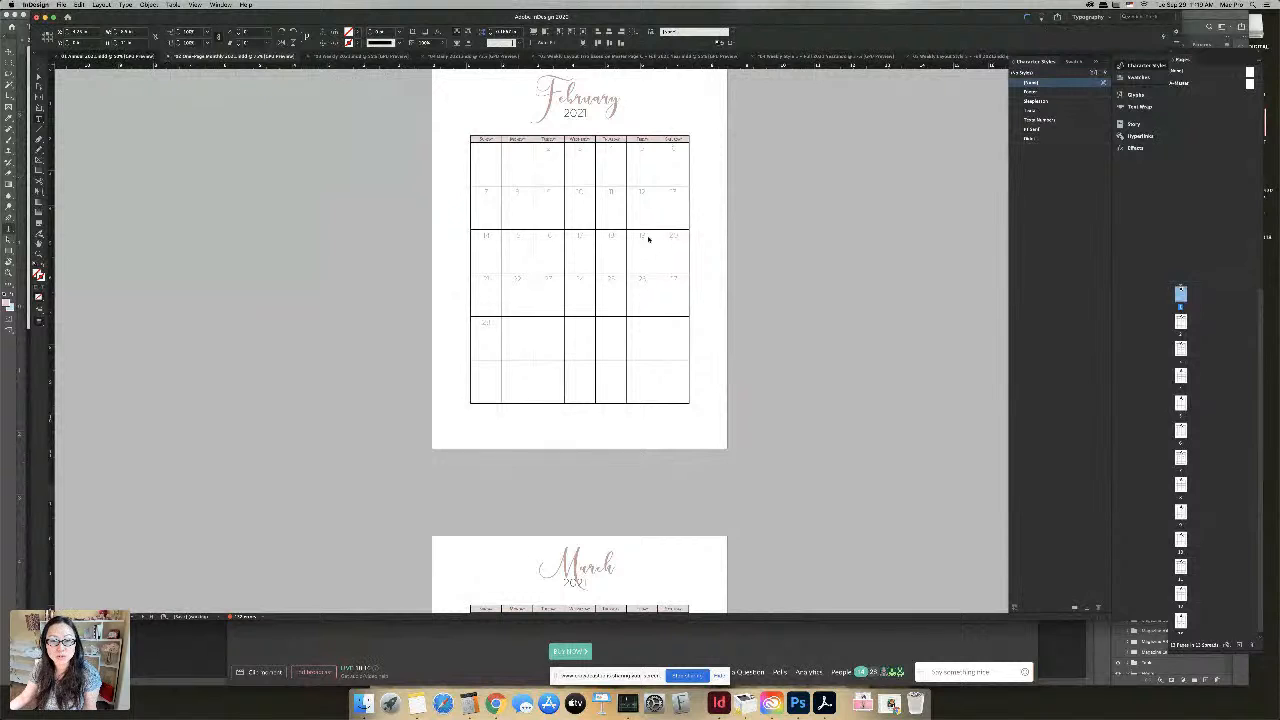
scroll(602, 191, "up", 2)
scroll(604, 192, "down", 2)
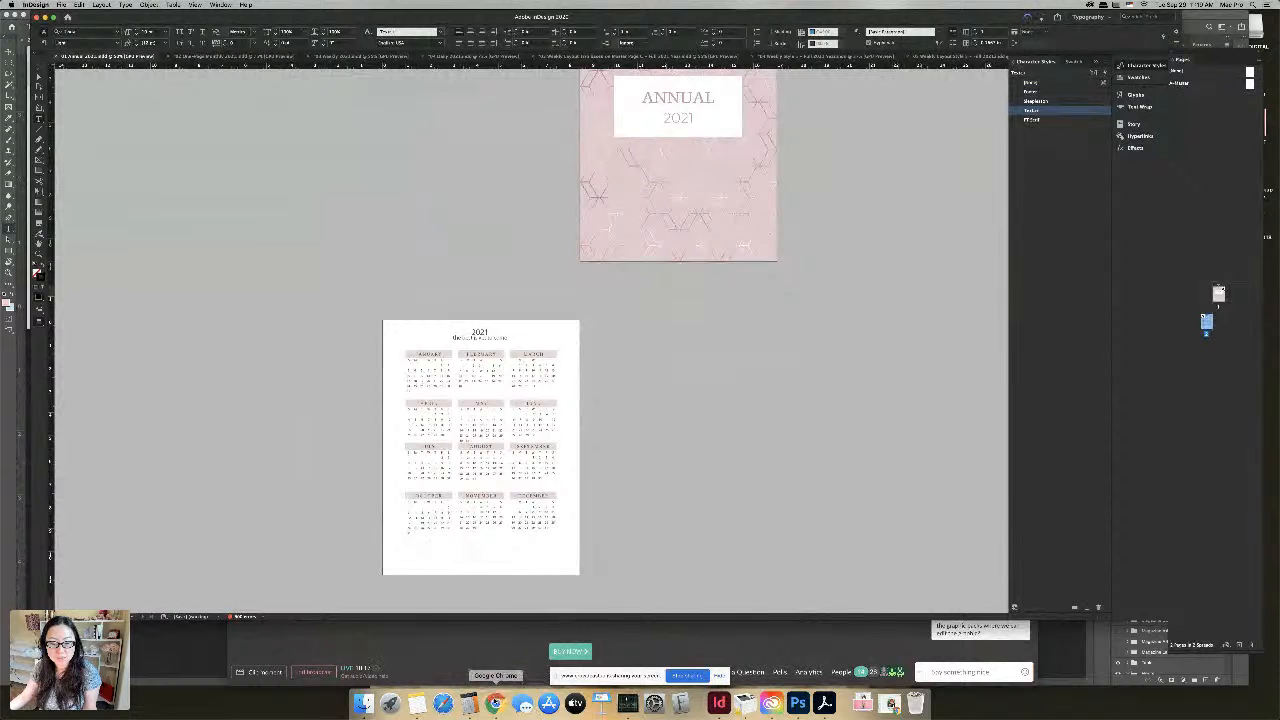
Switch to Chrome to read the newest viewer question in the livestream chat
left_click(495, 702)
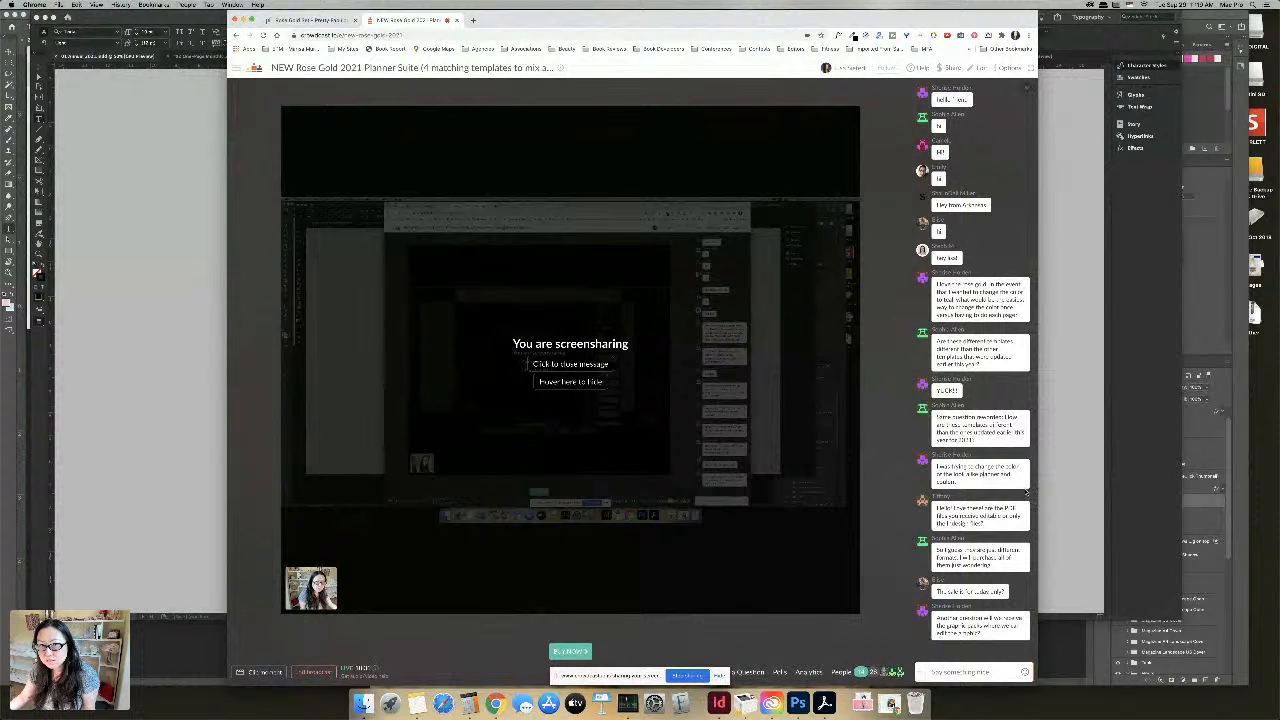
Bring a Finder window onto the shared screen, open the 01 Annual 2021 folder and preview 01 Annual 2021.pdf
left_click(363, 704)
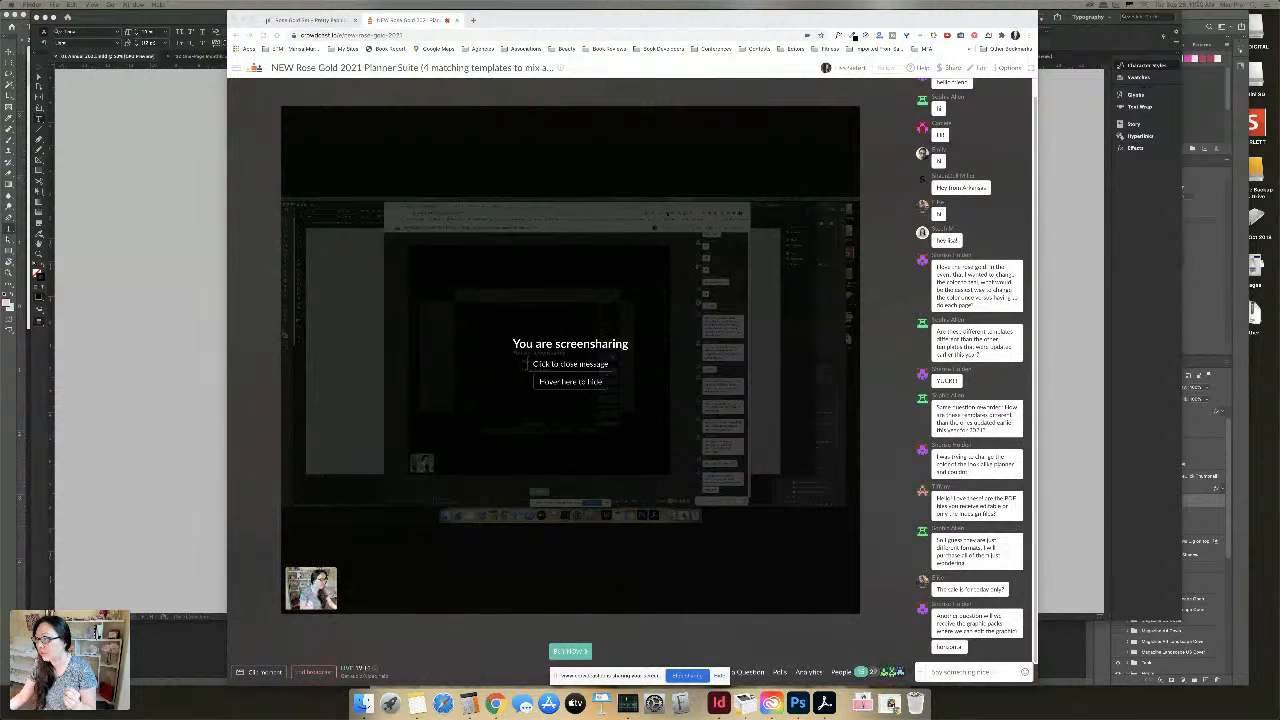
left_click_drag(1279, 130, 647, 158)
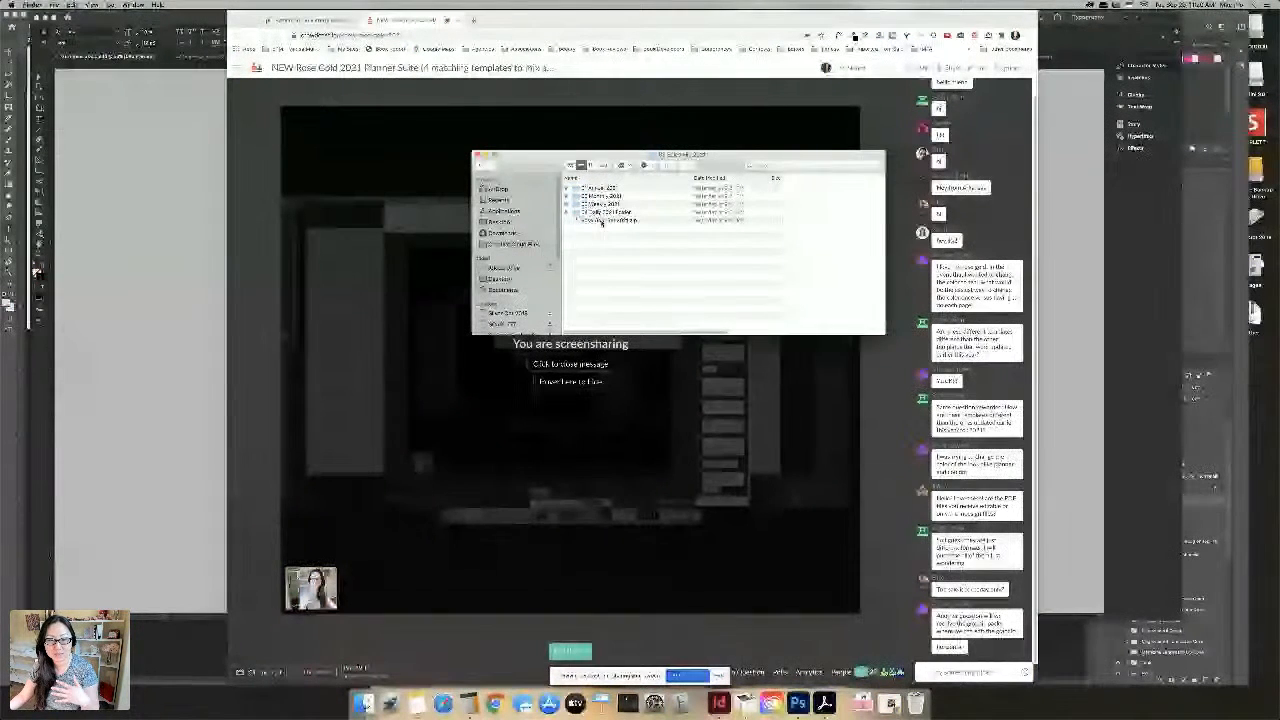
double_click(612, 189)
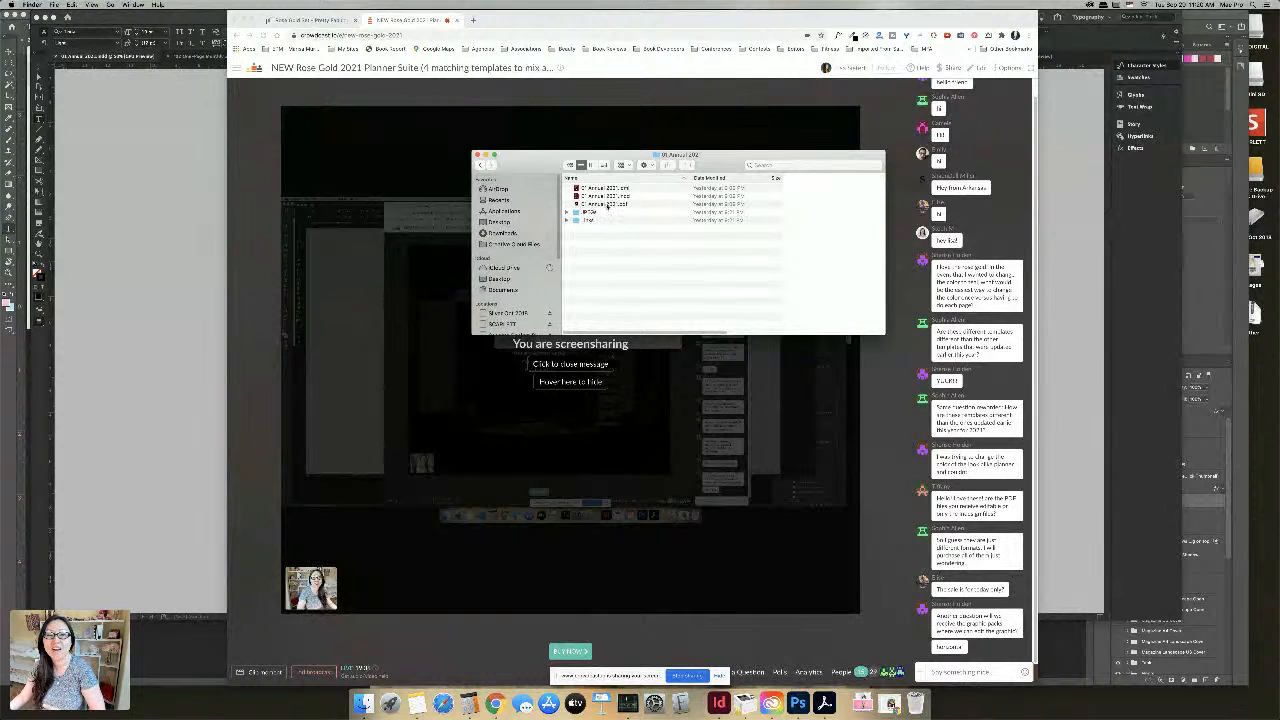
left_click(608, 205)
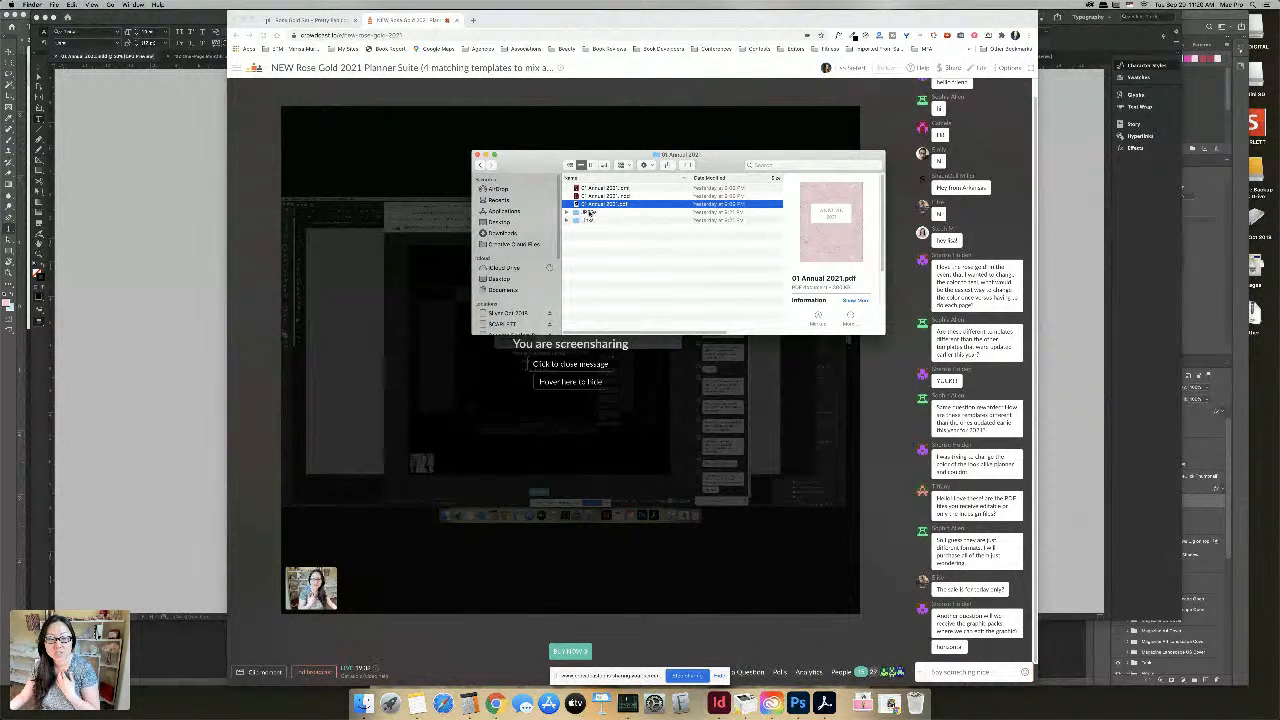
Preview both images in the annual planner's JPEGs folder
double_click(590, 212)
left_click(619, 190)
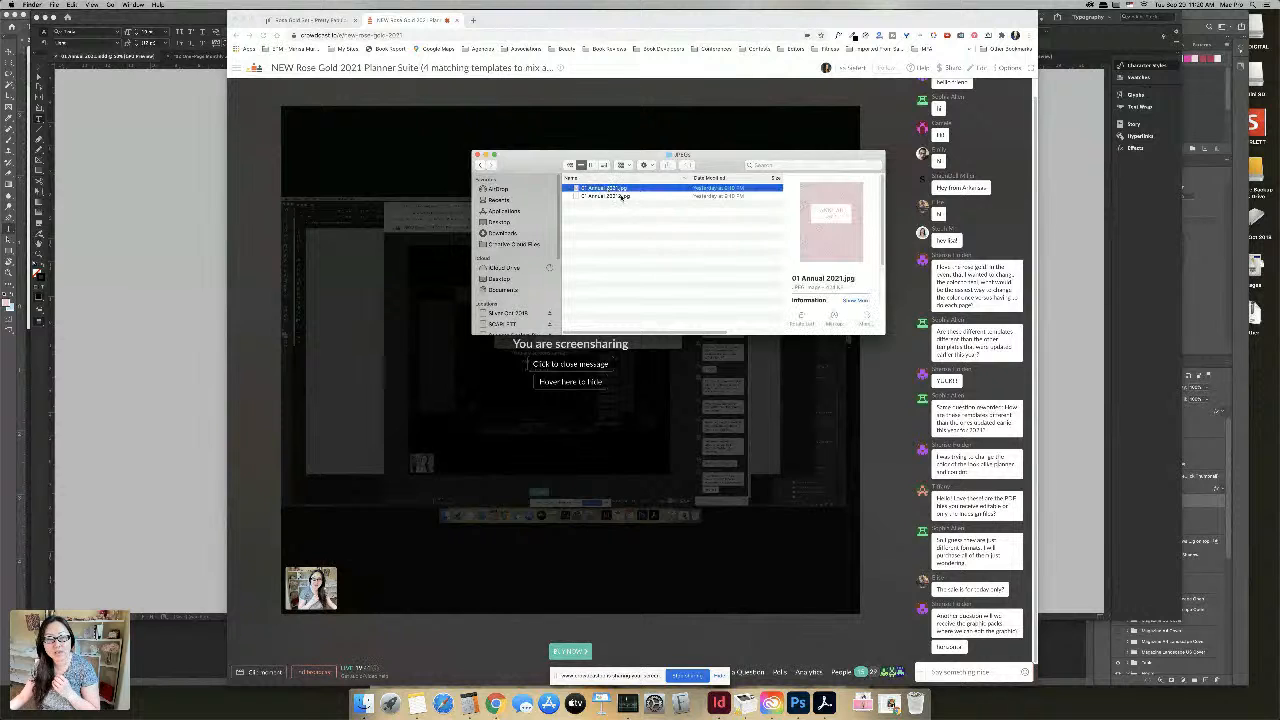
left_click(620, 196)
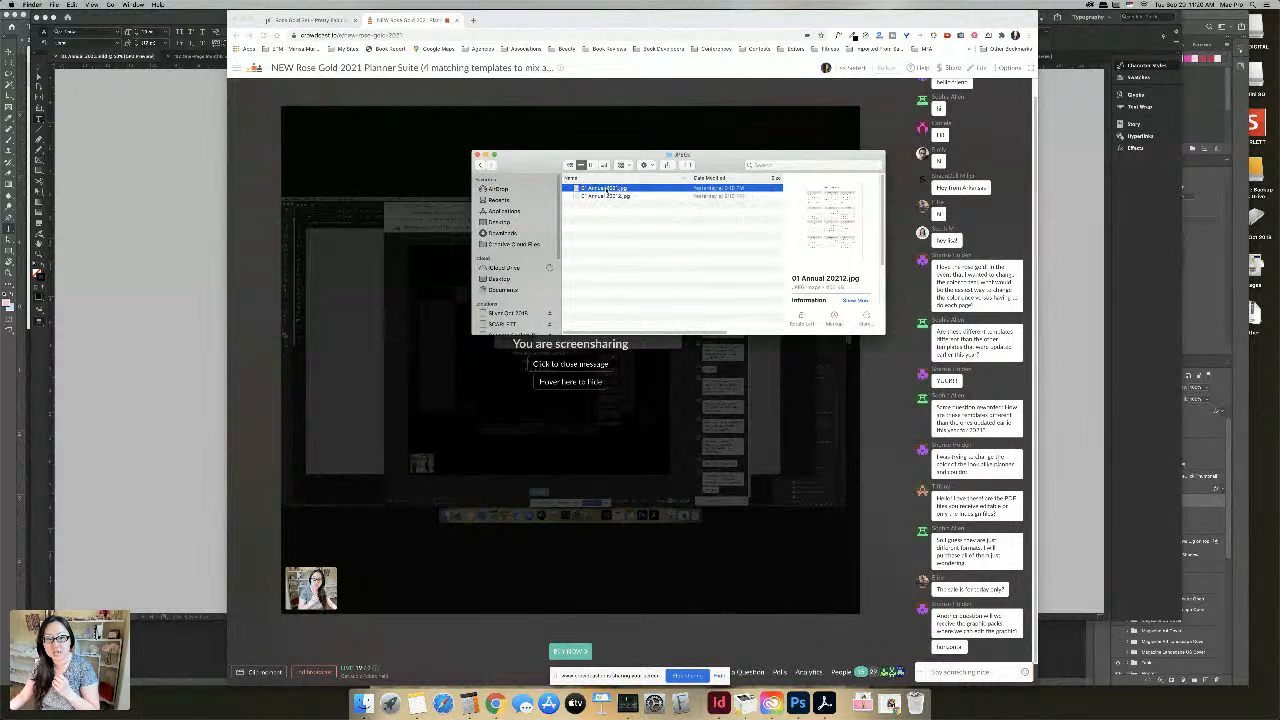
Preview 06-Pink-zigzags.jpg in the annual planner's Links folder and return to the folder holding all the planner templates
left_click(483, 166)
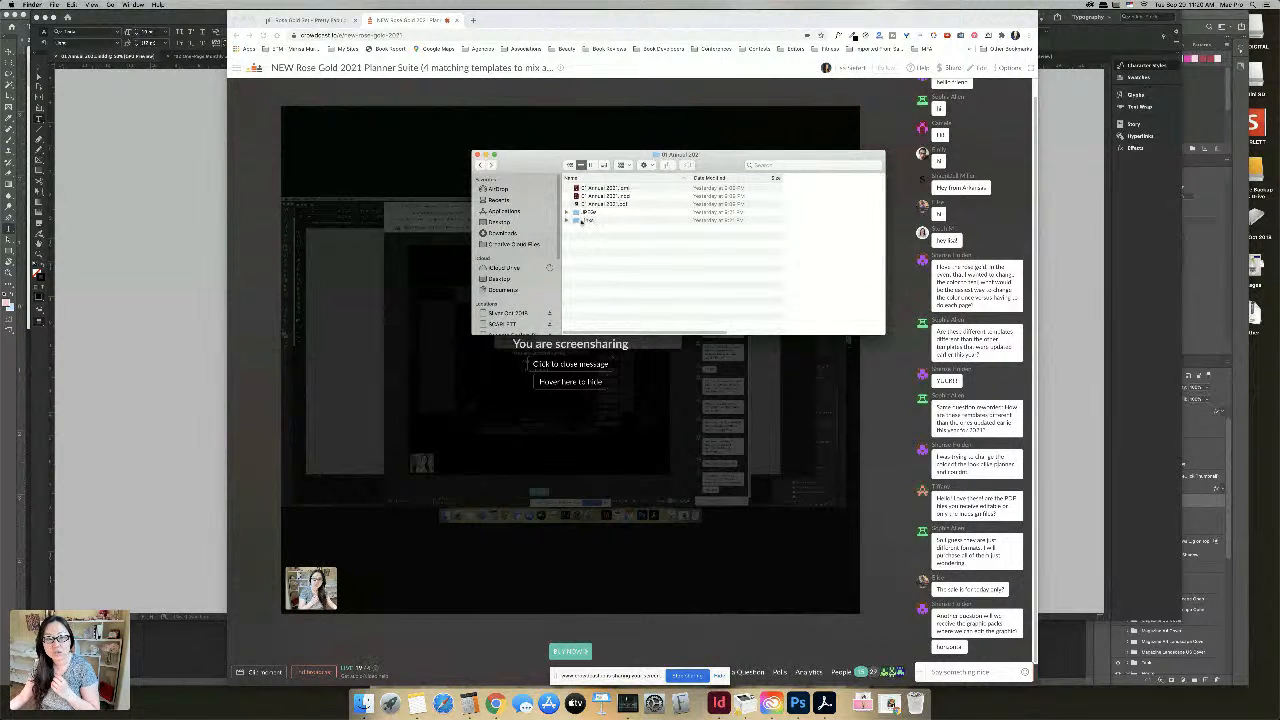
double_click(595, 220)
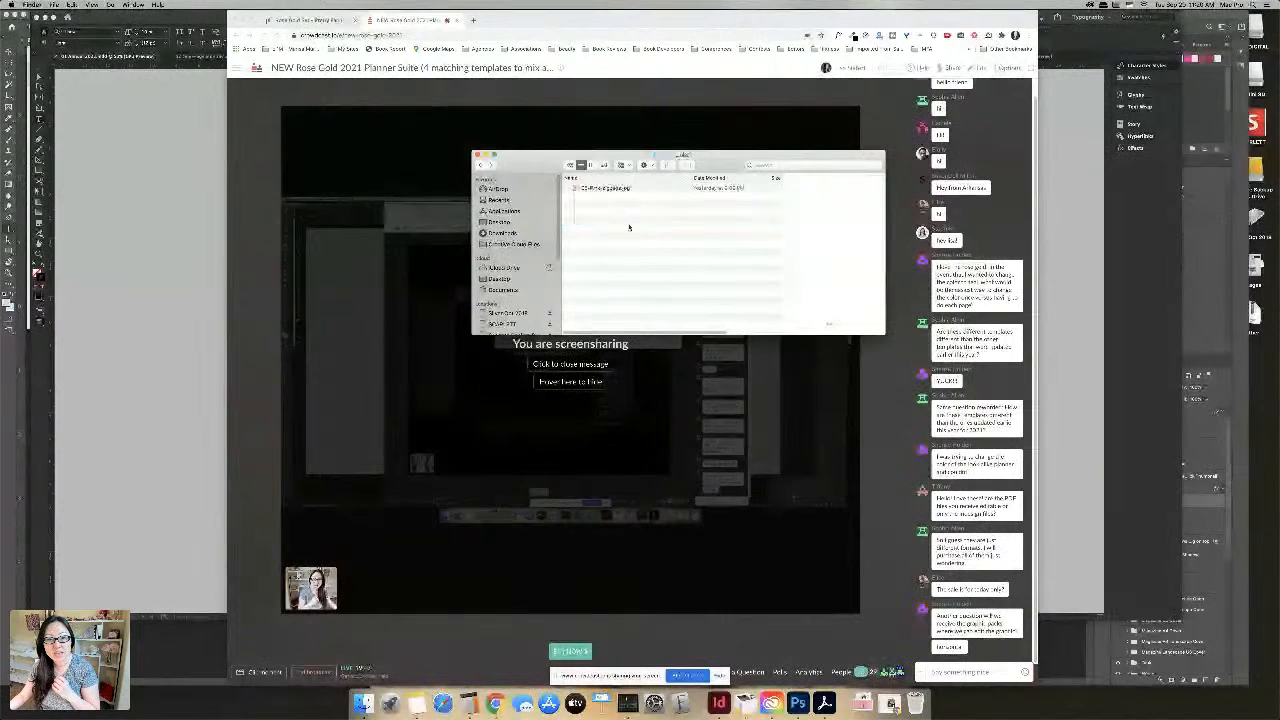
key("Down")
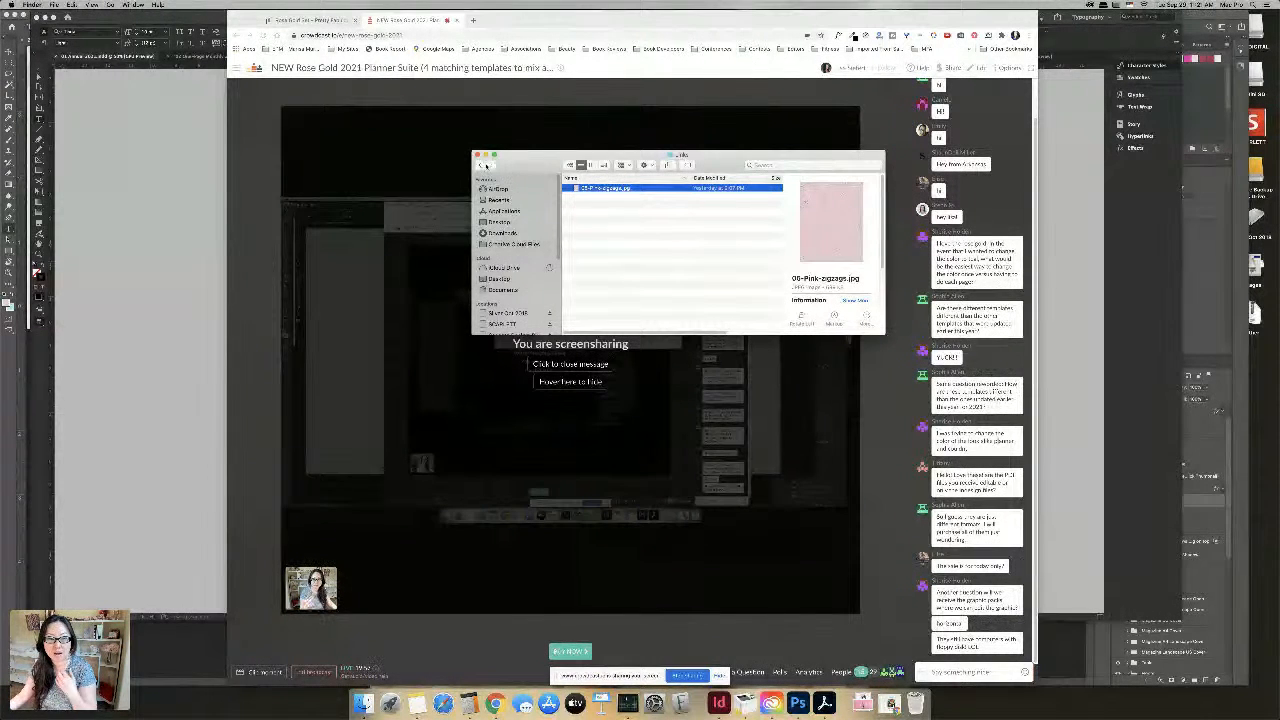
left_click(482, 166)
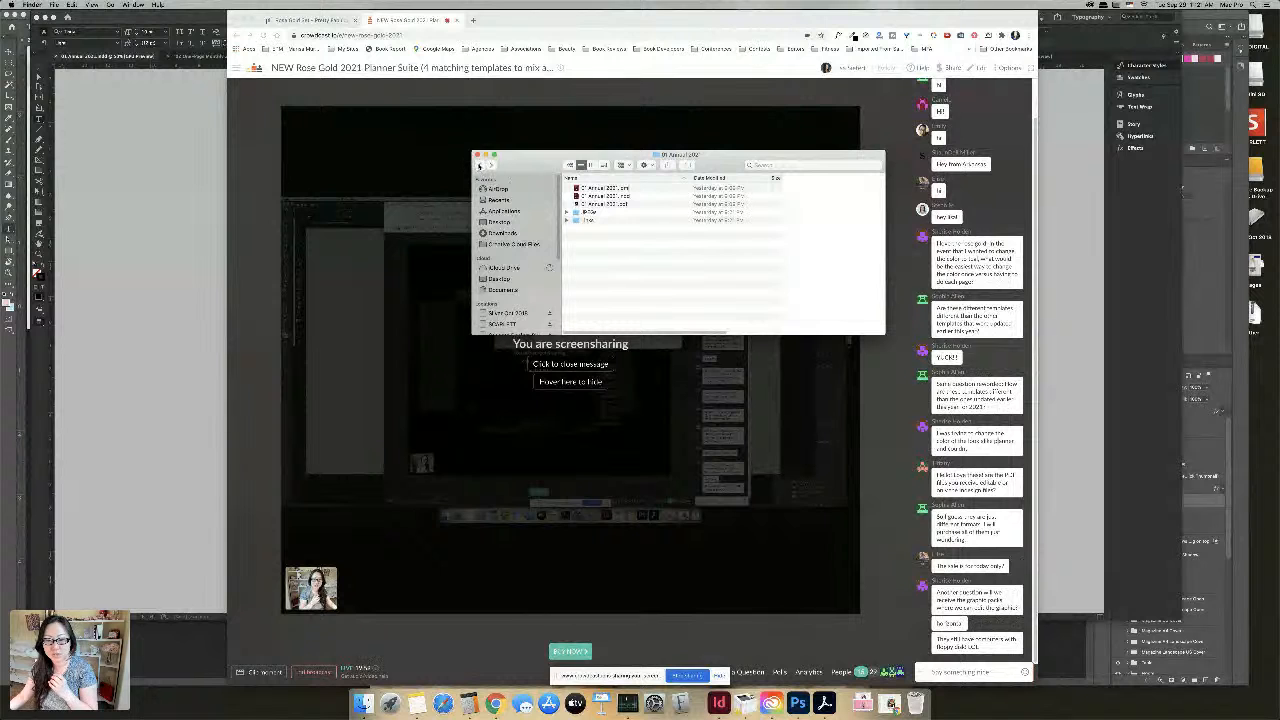
left_click(482, 166)
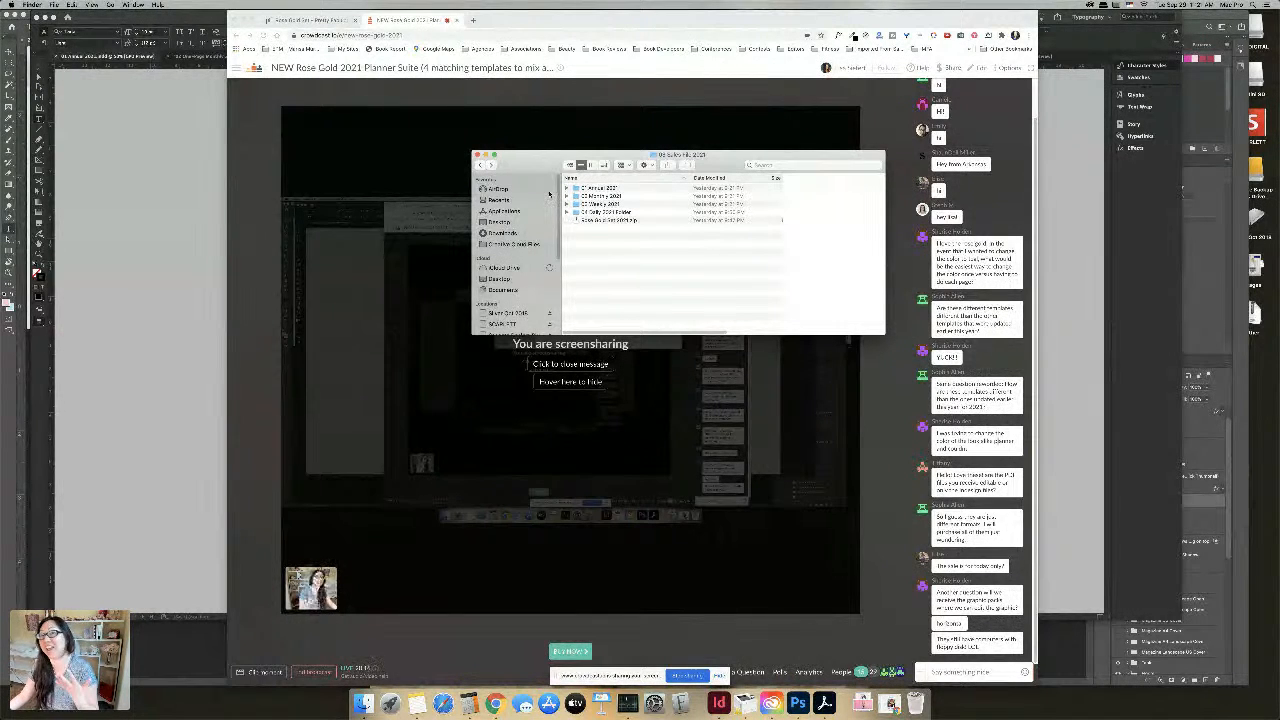
Look inside the 02 Monthly 2021 folder, go back up to the Rose Gold planner folder and close the window
double_click(600, 196)
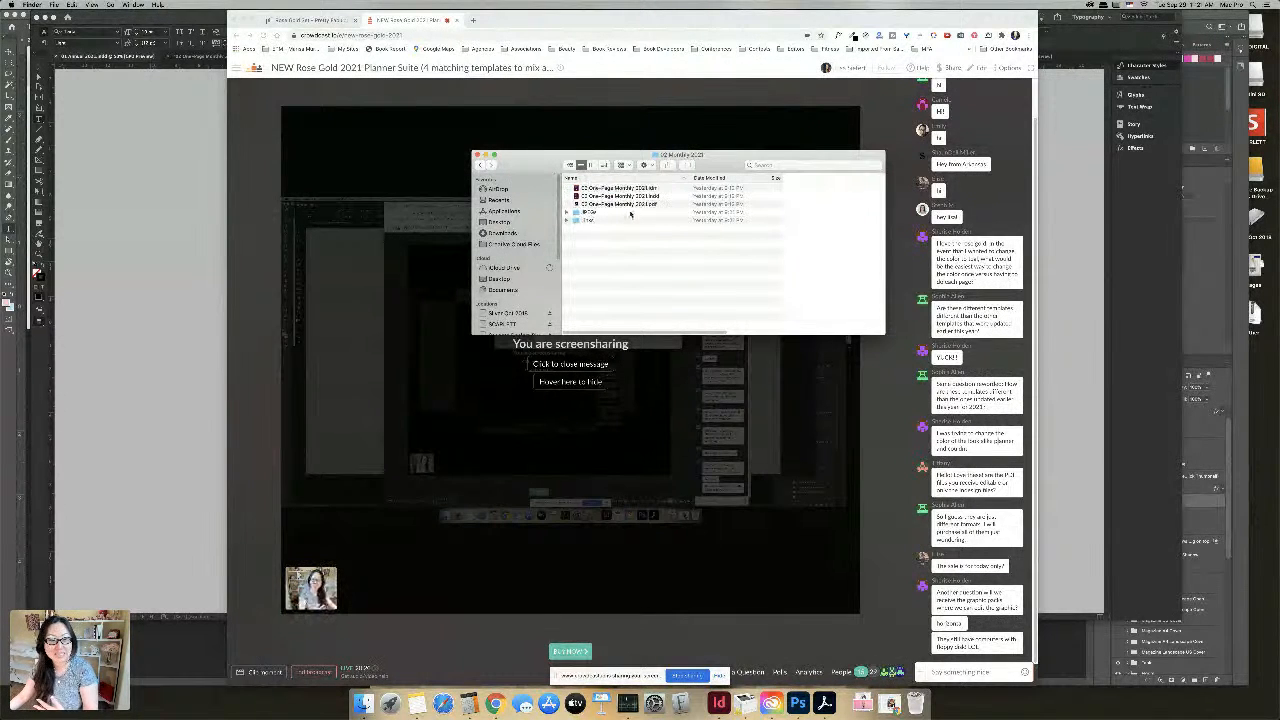
left_click(480, 166)
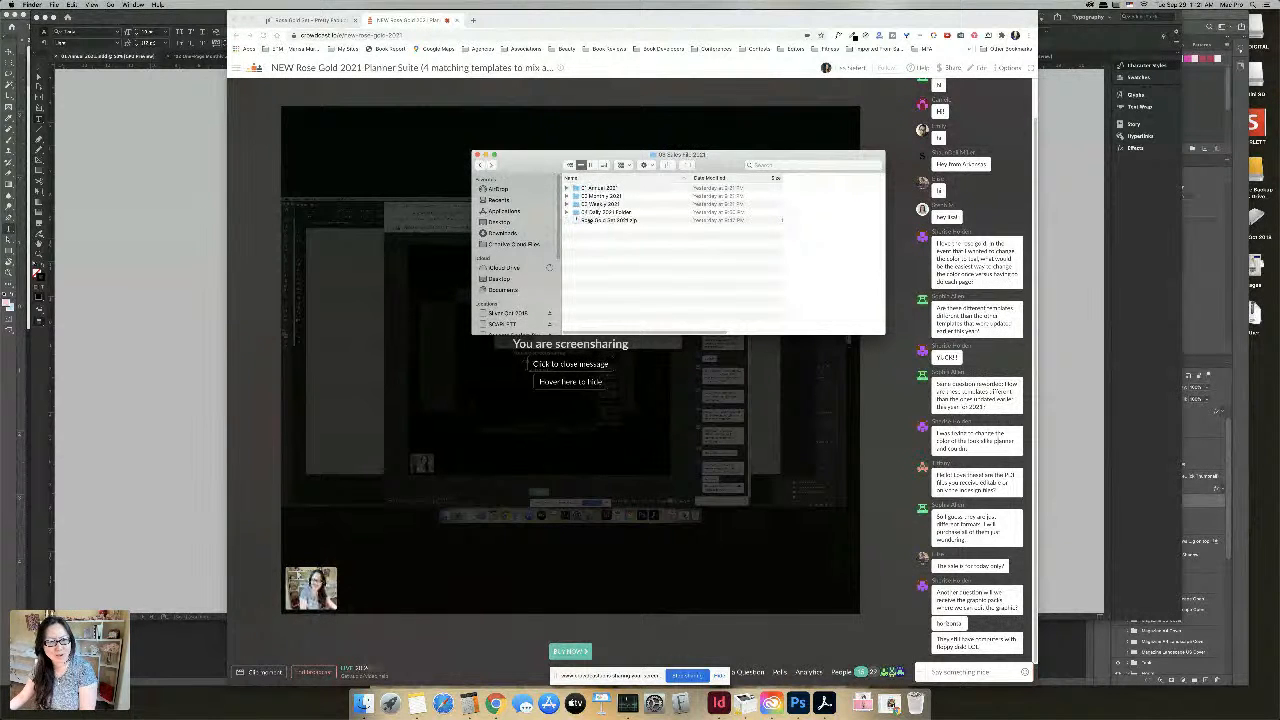
left_click(480, 166)
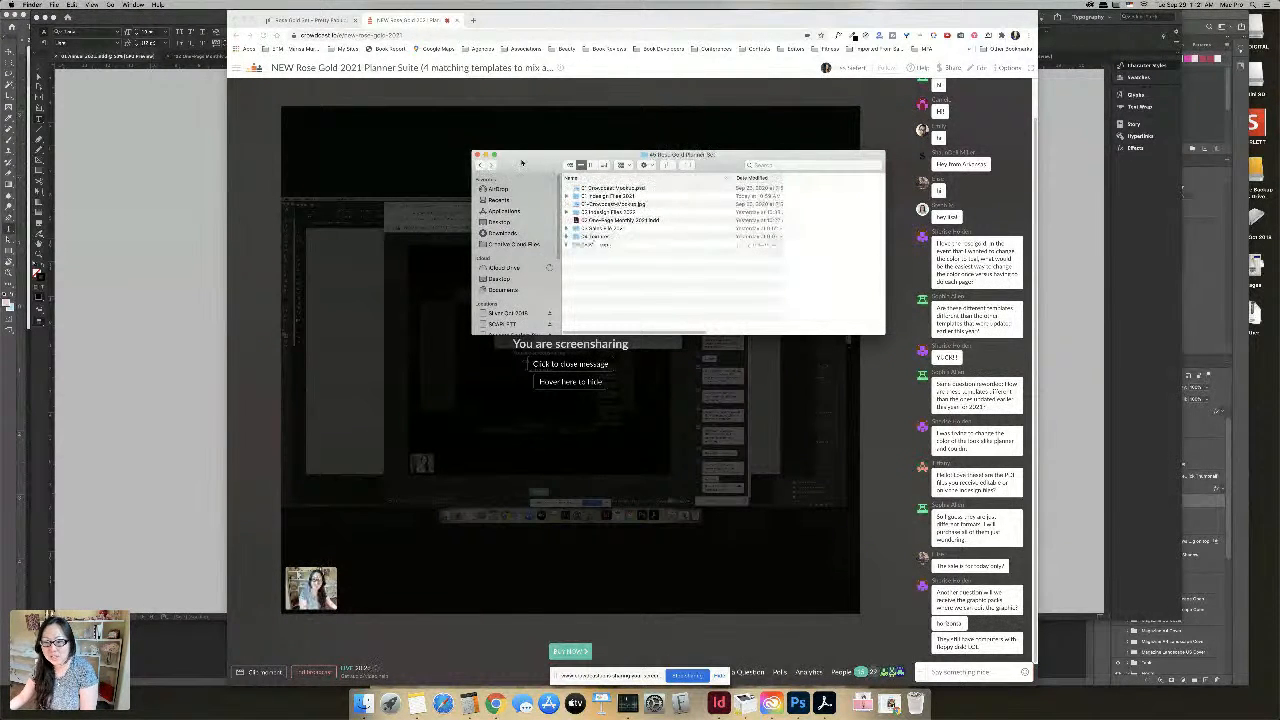
key("super+w")
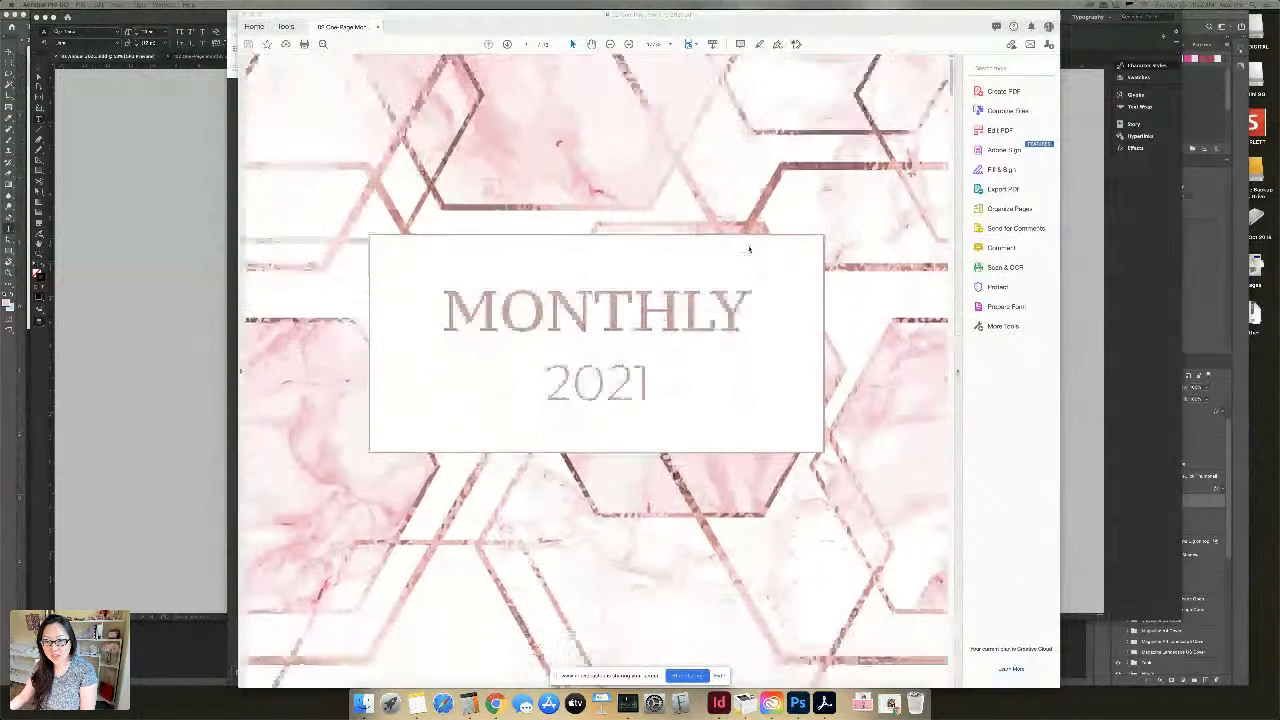
Go to the January page of the one-page monthly PDF in Acrobat and turn on PDF editing
scroll(748, 249, "down", 5)
scroll(748, 249, "down", 10)
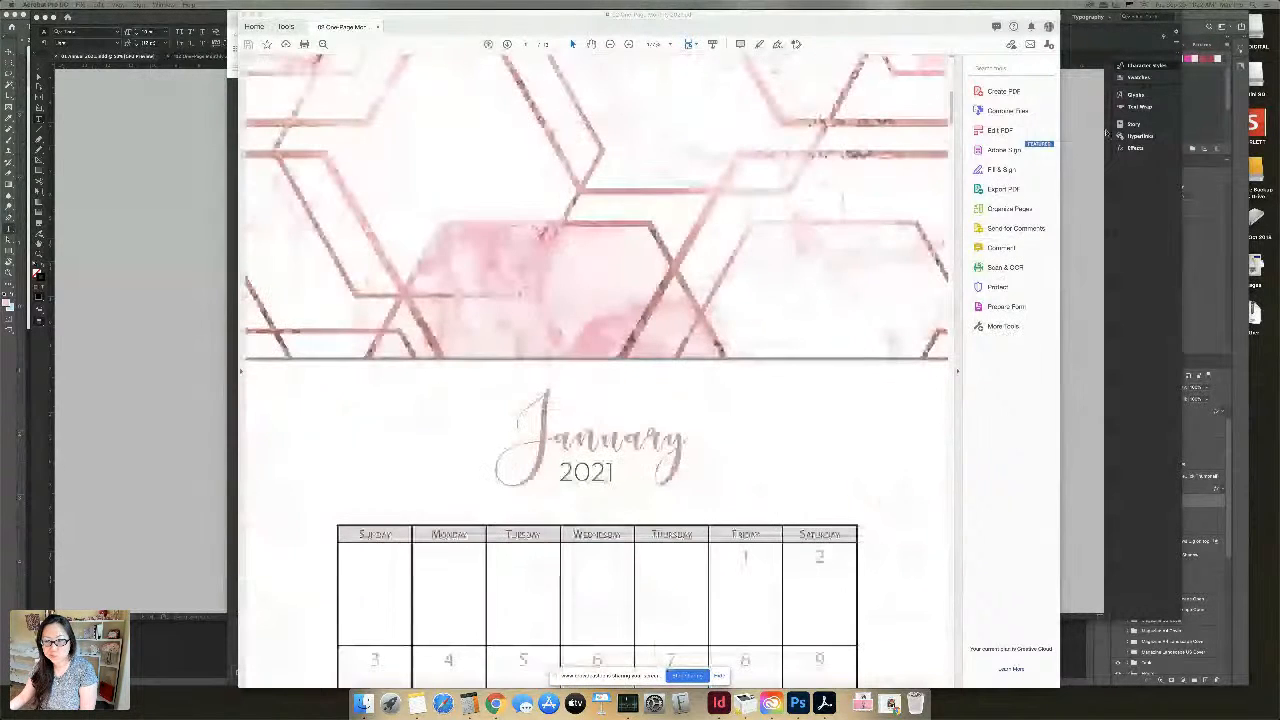
left_click(1000, 131)
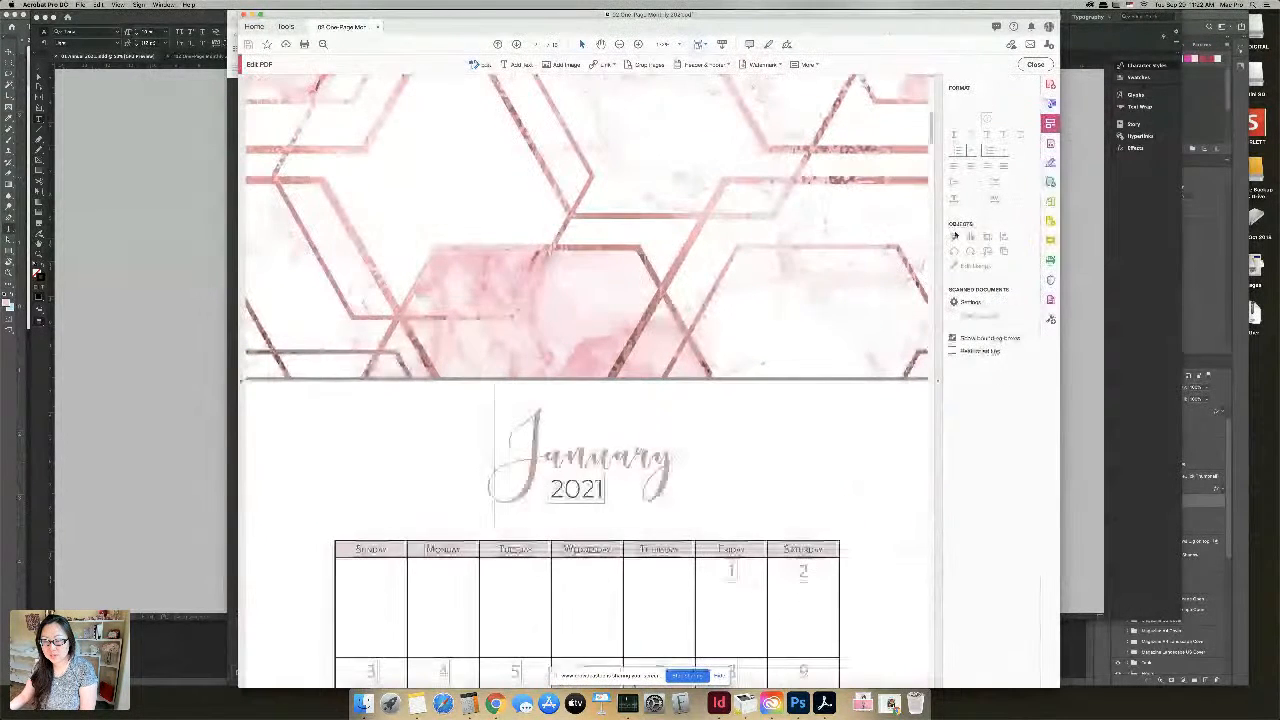
scroll(741, 447, "down", 1)
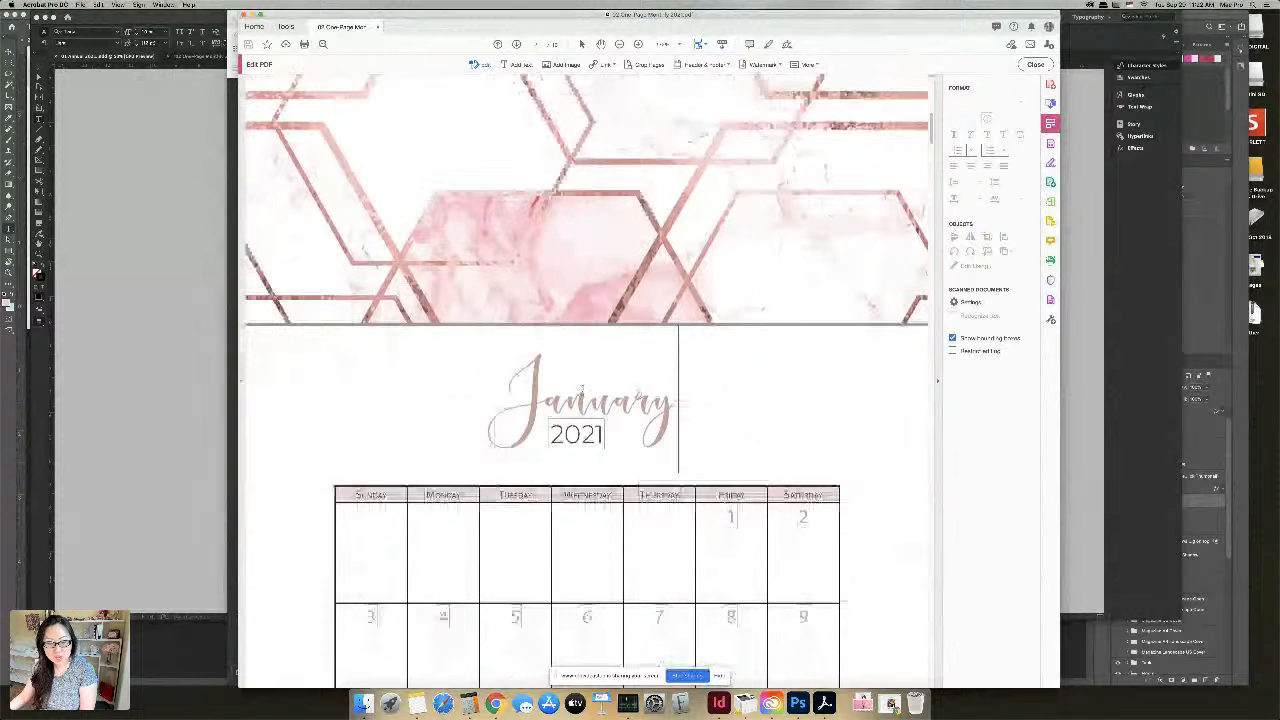
Retype the month heading above the first calendar as "January"
left_click(634, 420)
left_click_drag(676, 400, 487, 382)
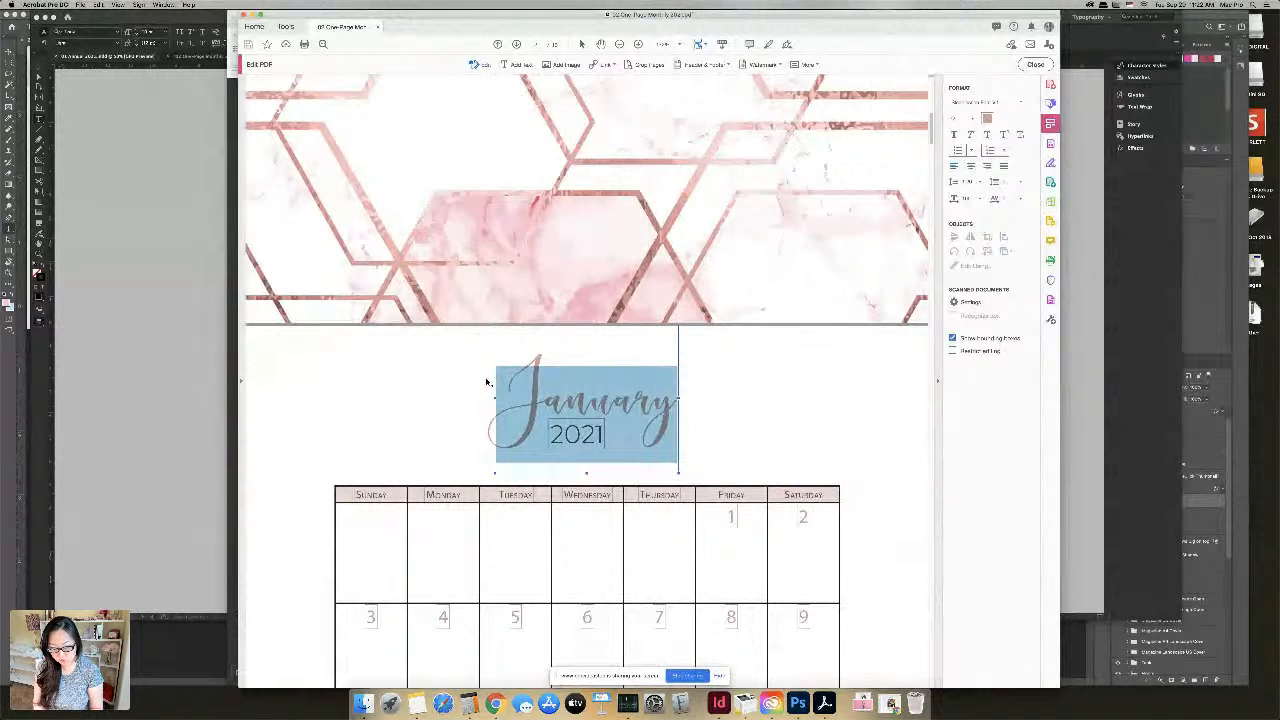
type("january")
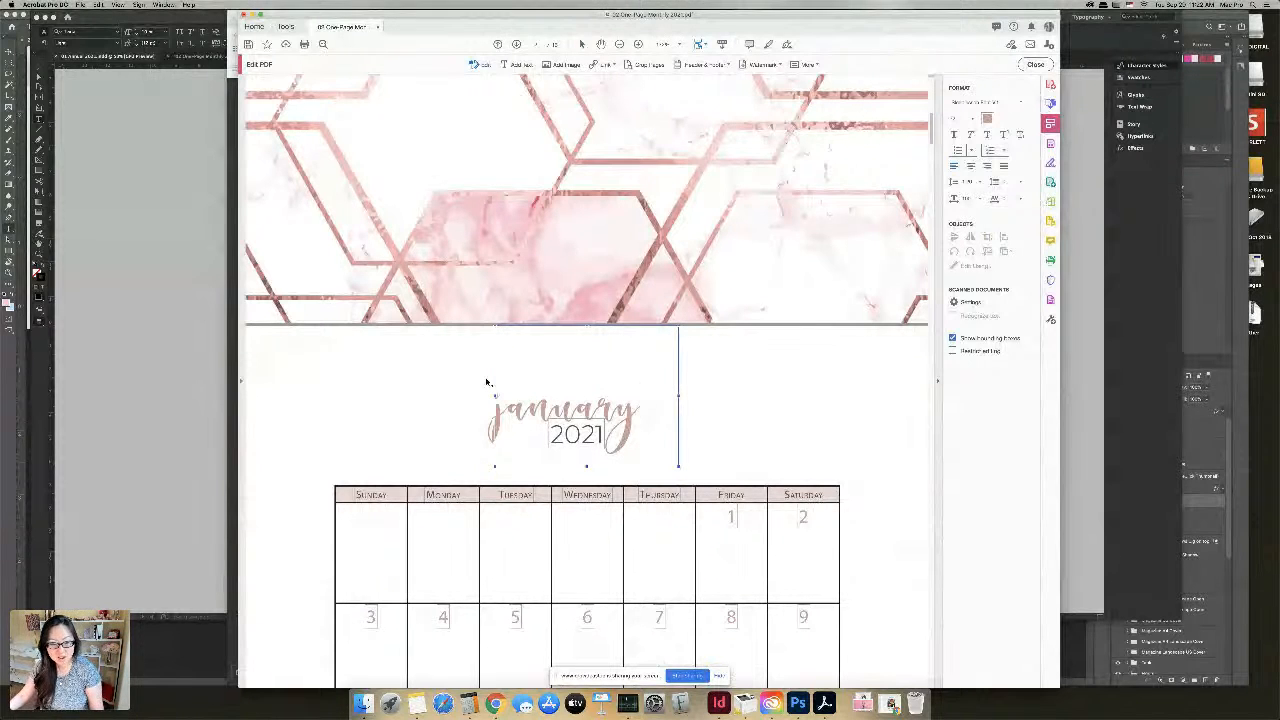
type("s")
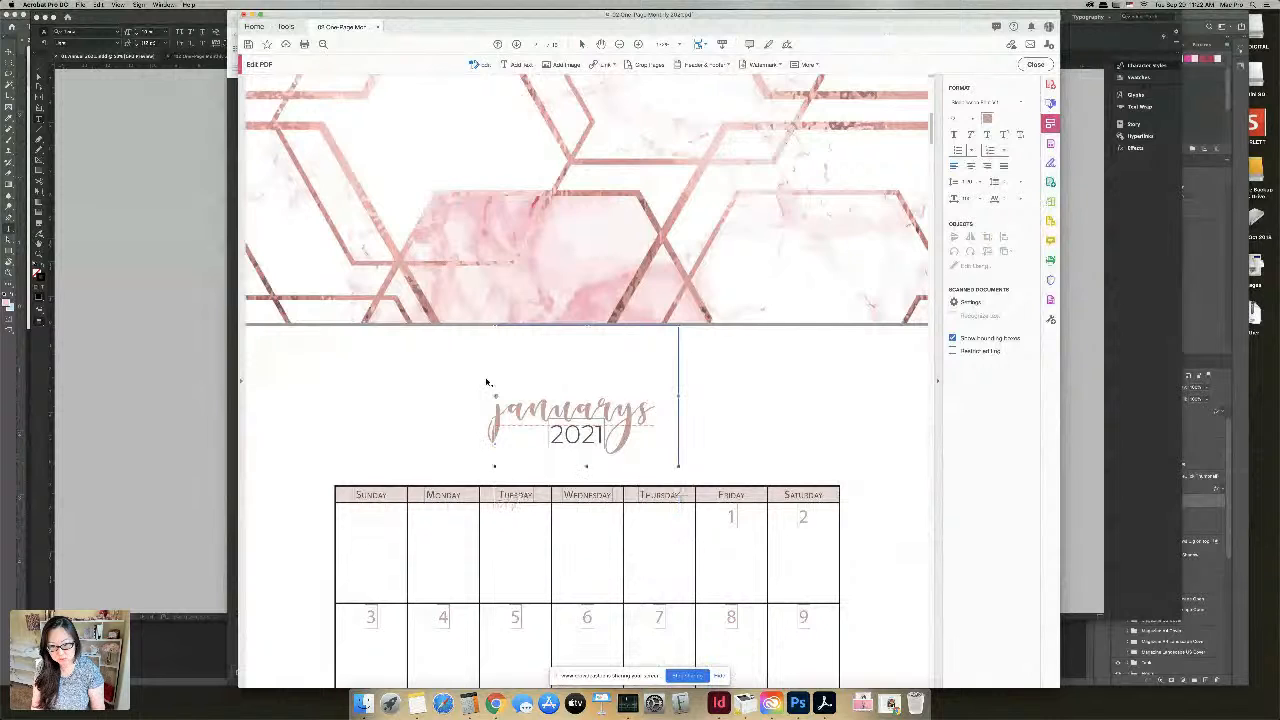
key("BackSpace")
key("BackSpace")
key("BackSpace")
key("BackSpace")
key("BackSpace")
key("BackSpace")
key("BackSpace")
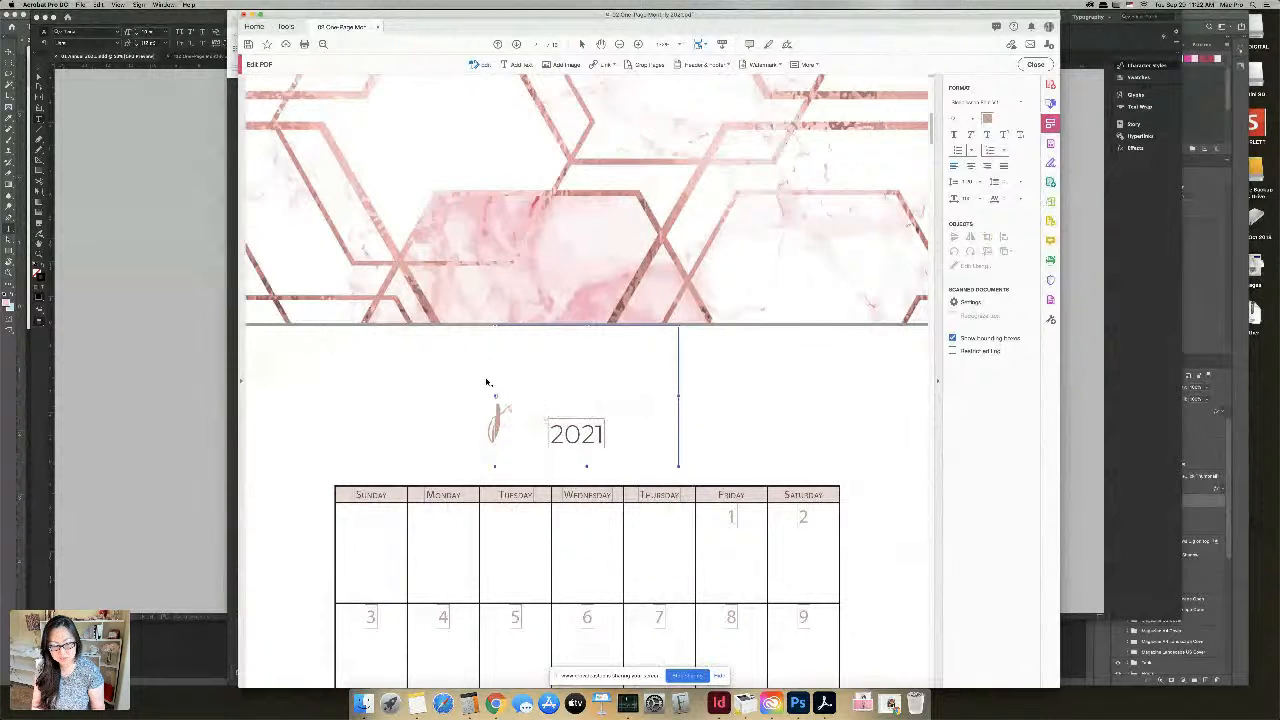
key("BackSpace")
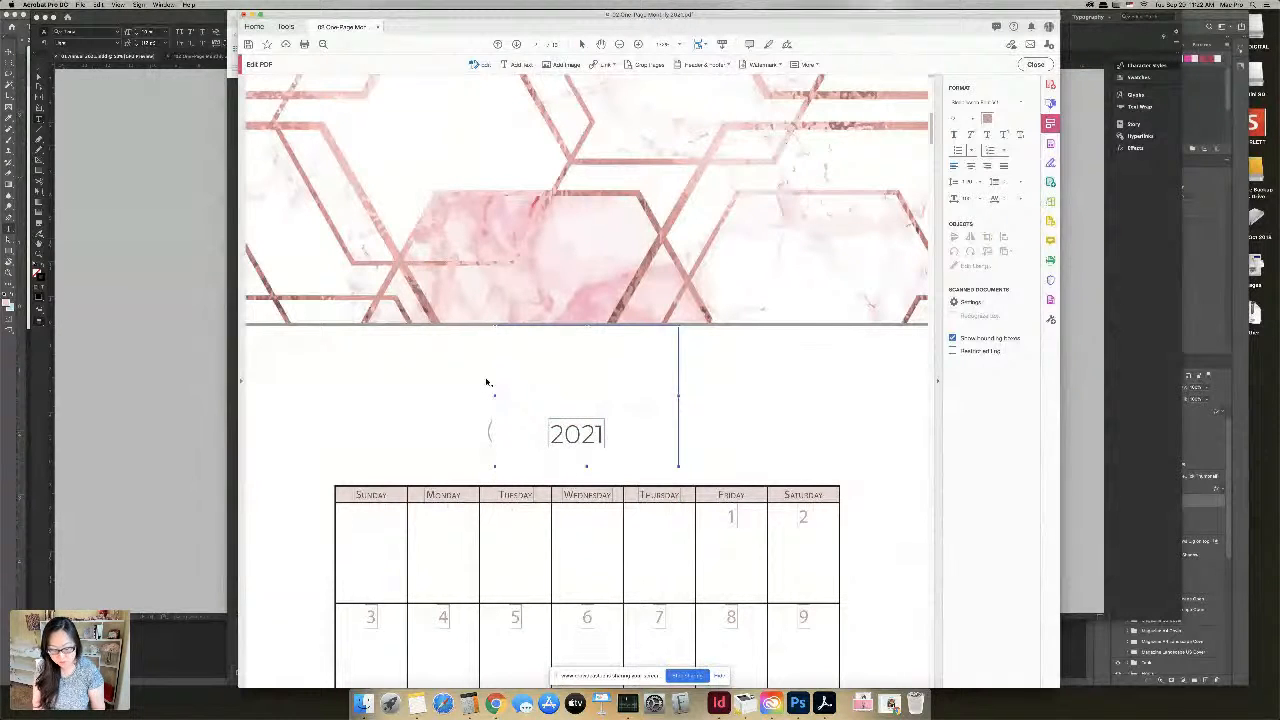
type("January")
Apply a different script font to the whole January heading
key("ctrl+a")
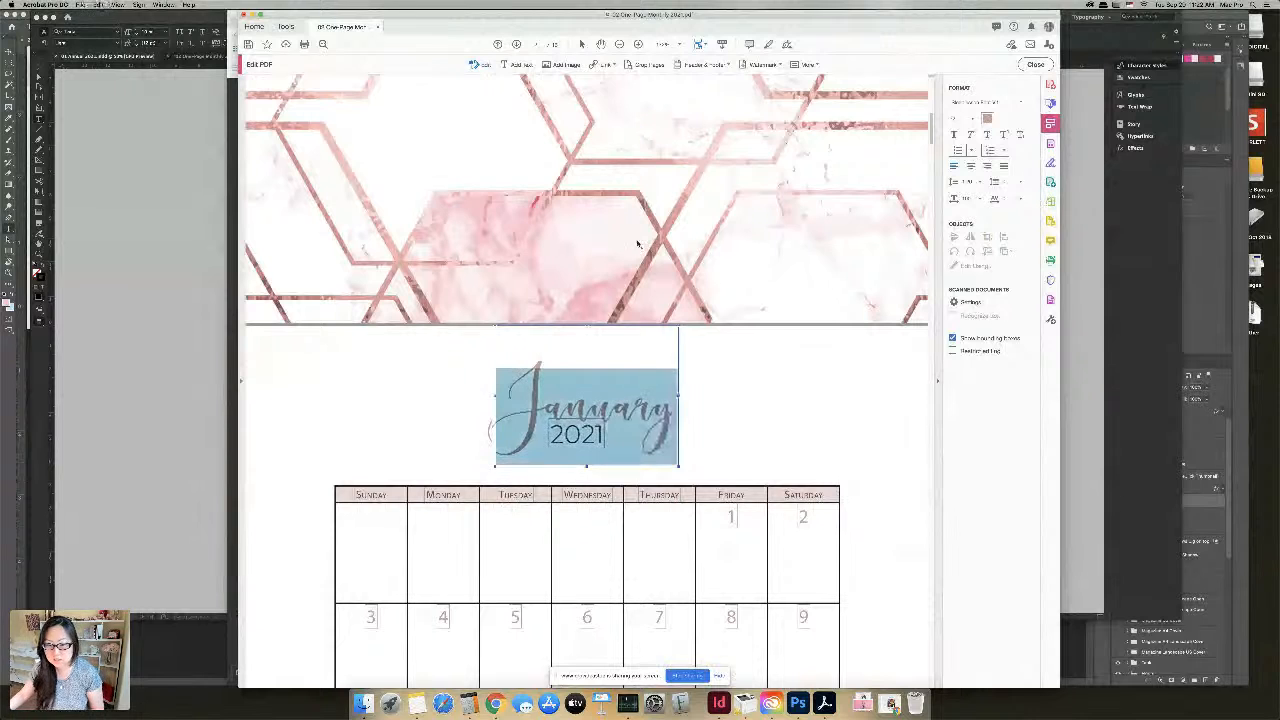
left_click(1018, 103)
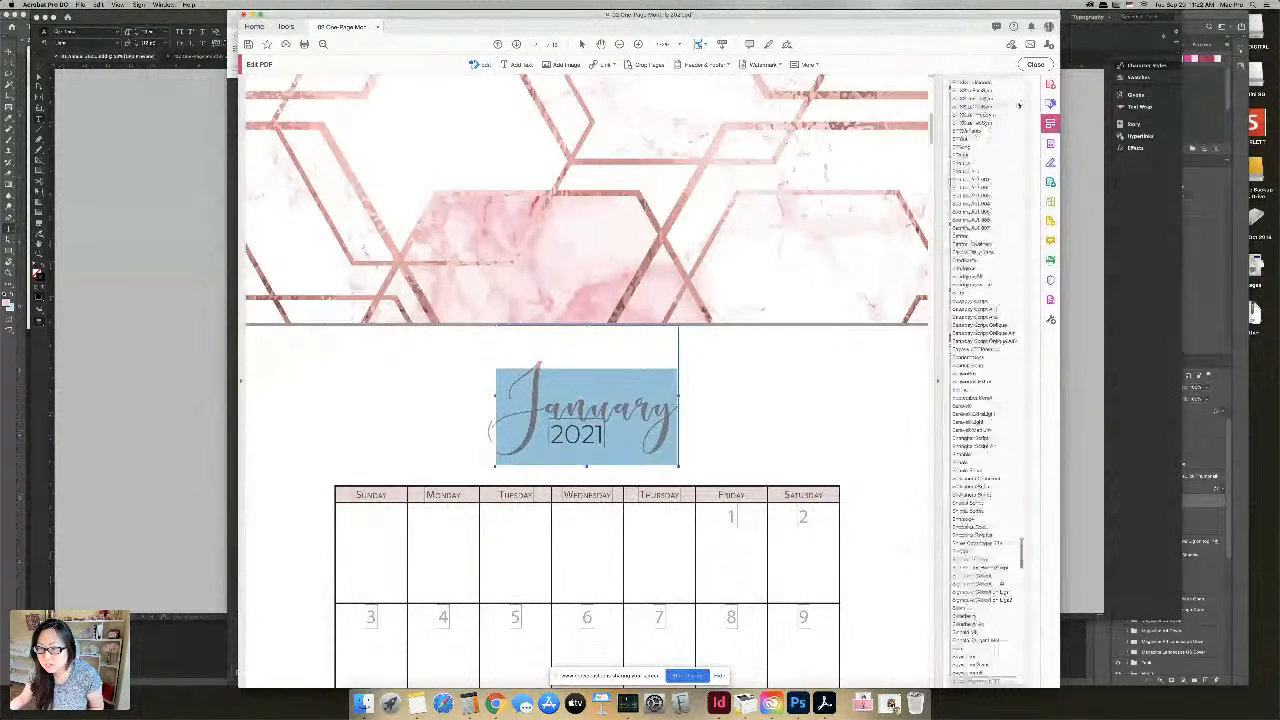
left_click(985, 160)
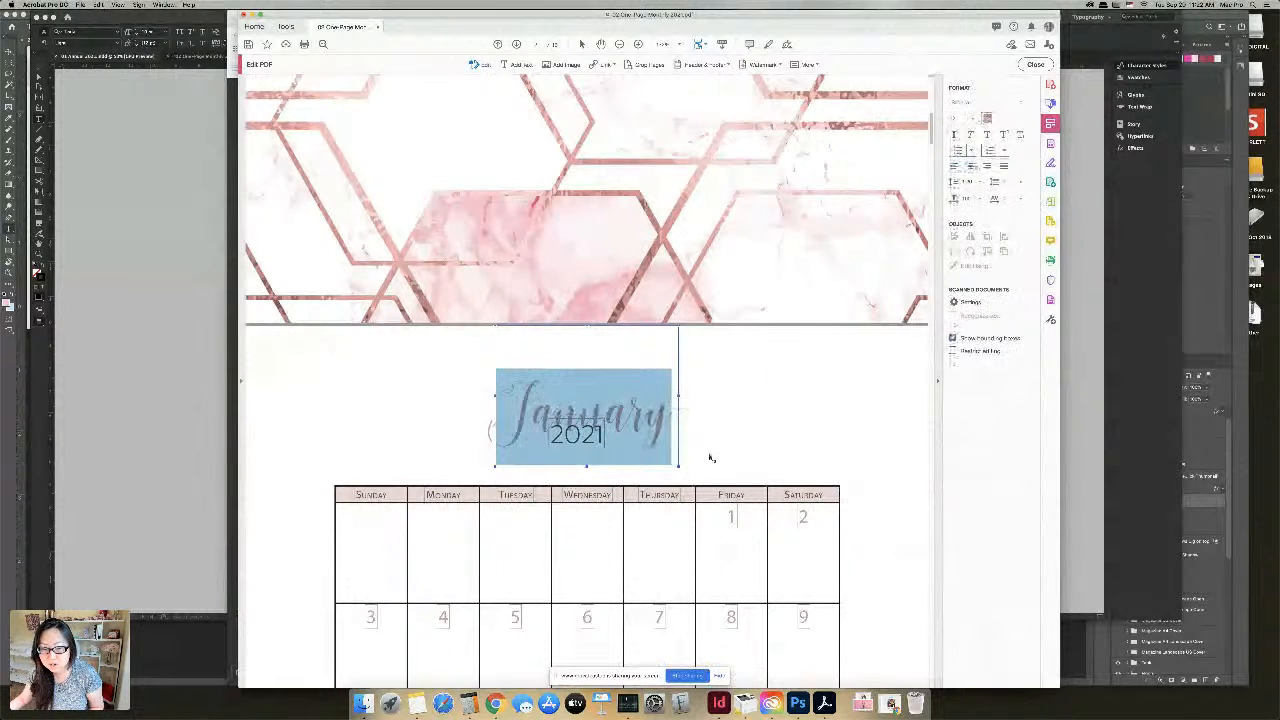
Replace the year 2021 under the January heading with "twenty twenty one"
left_click(584, 438)
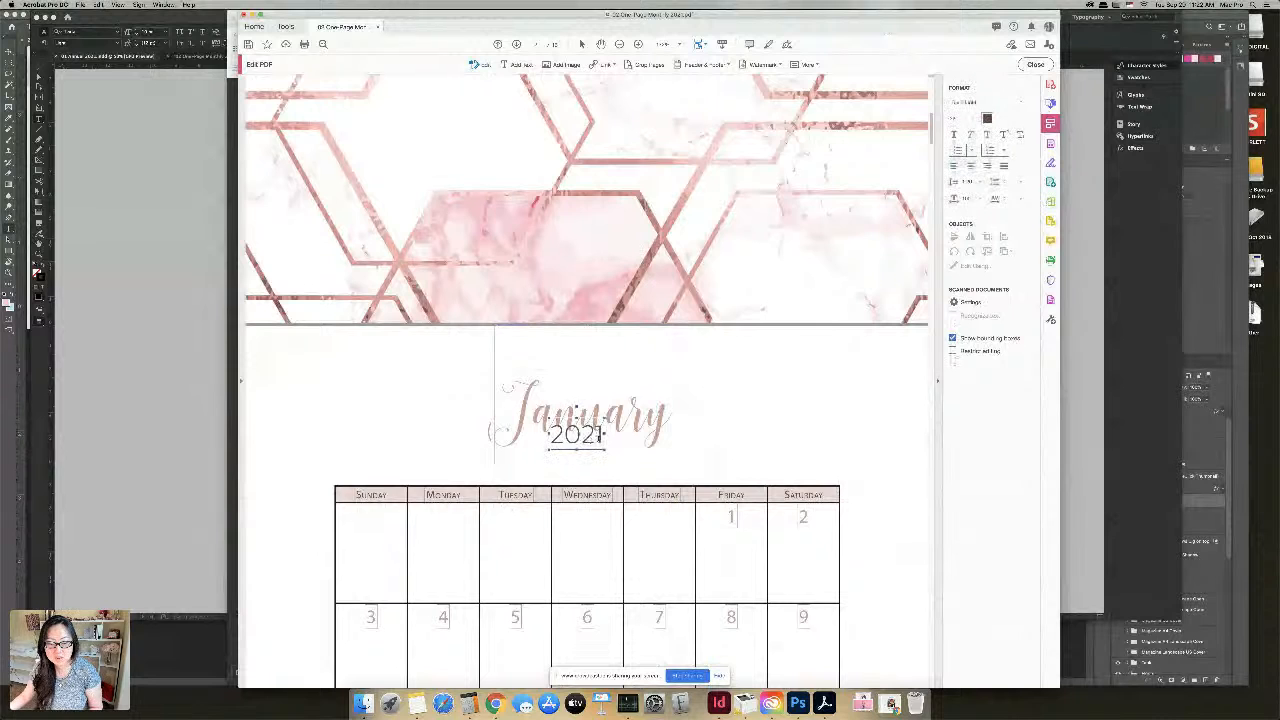
left_click_drag(604, 436, 520, 436)
type("twe")
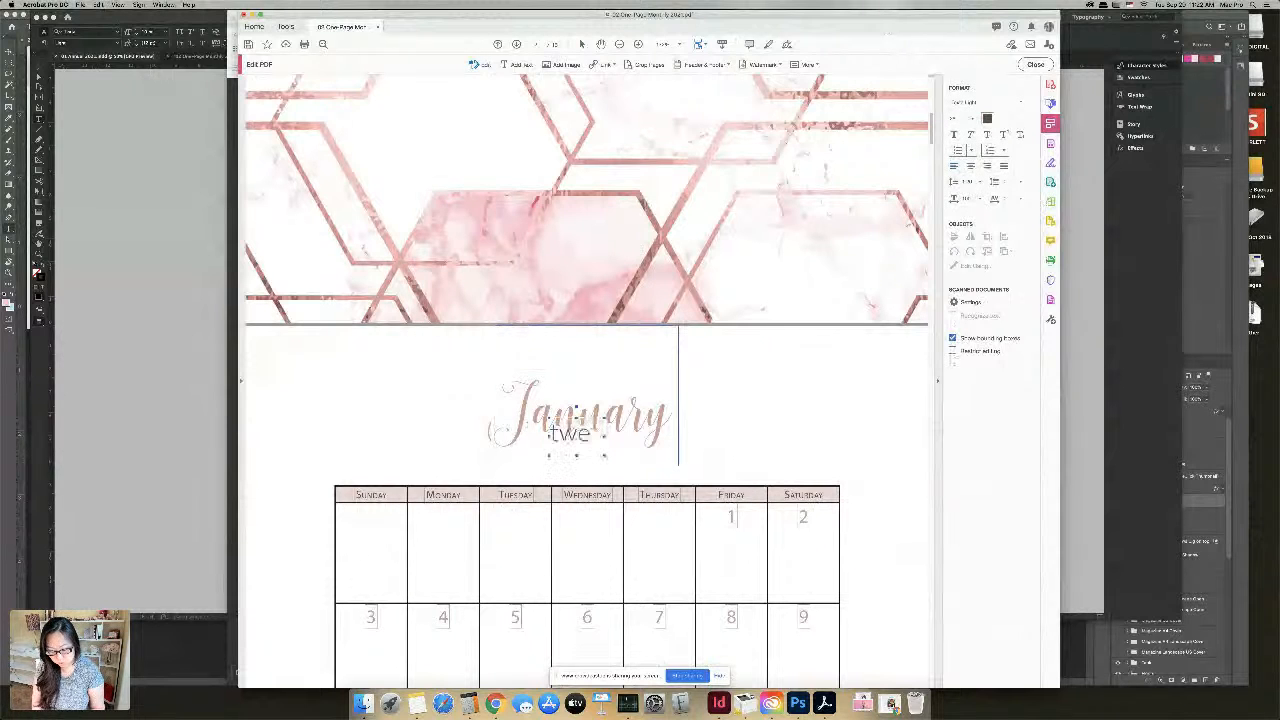
type("nty")
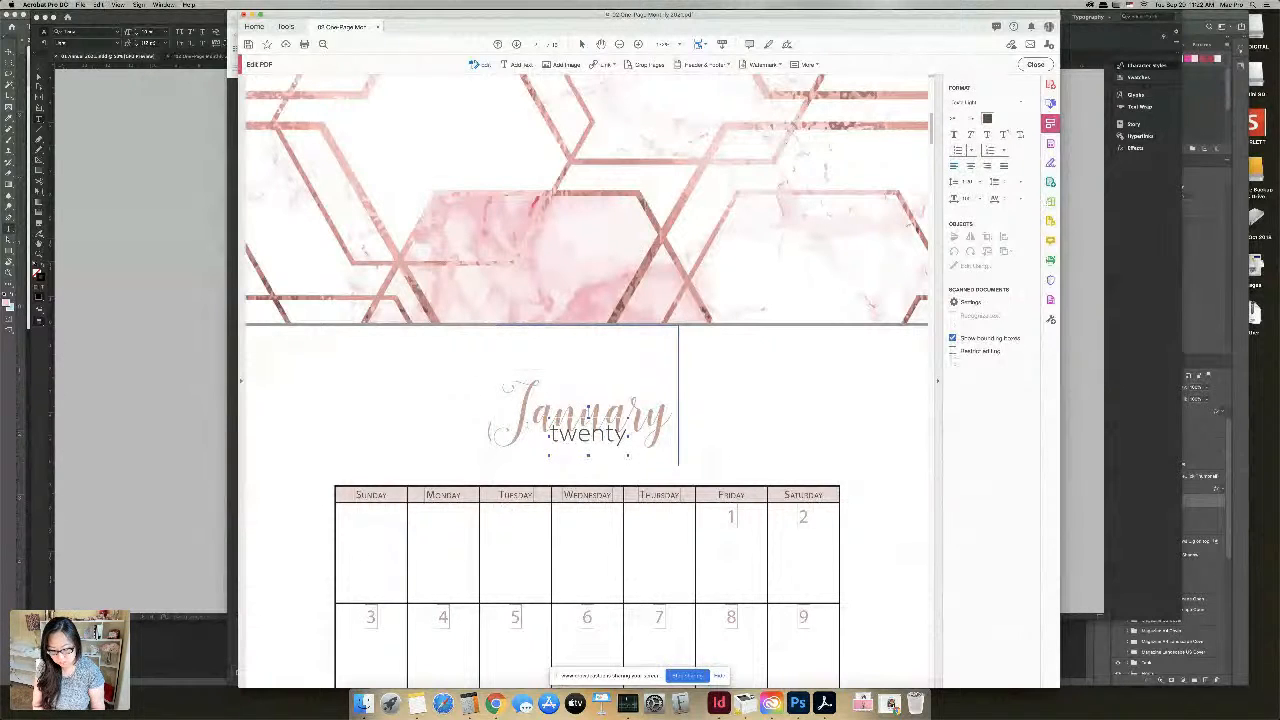
type(" twenty one")
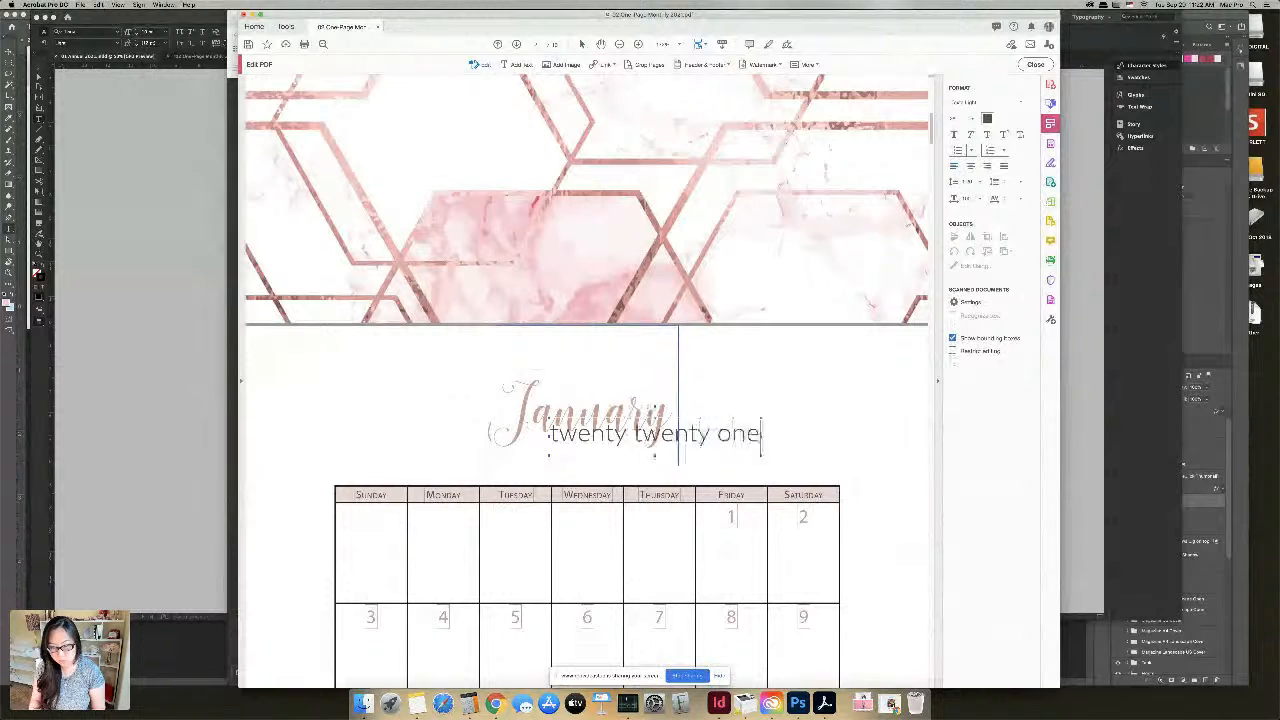
key("Escape")
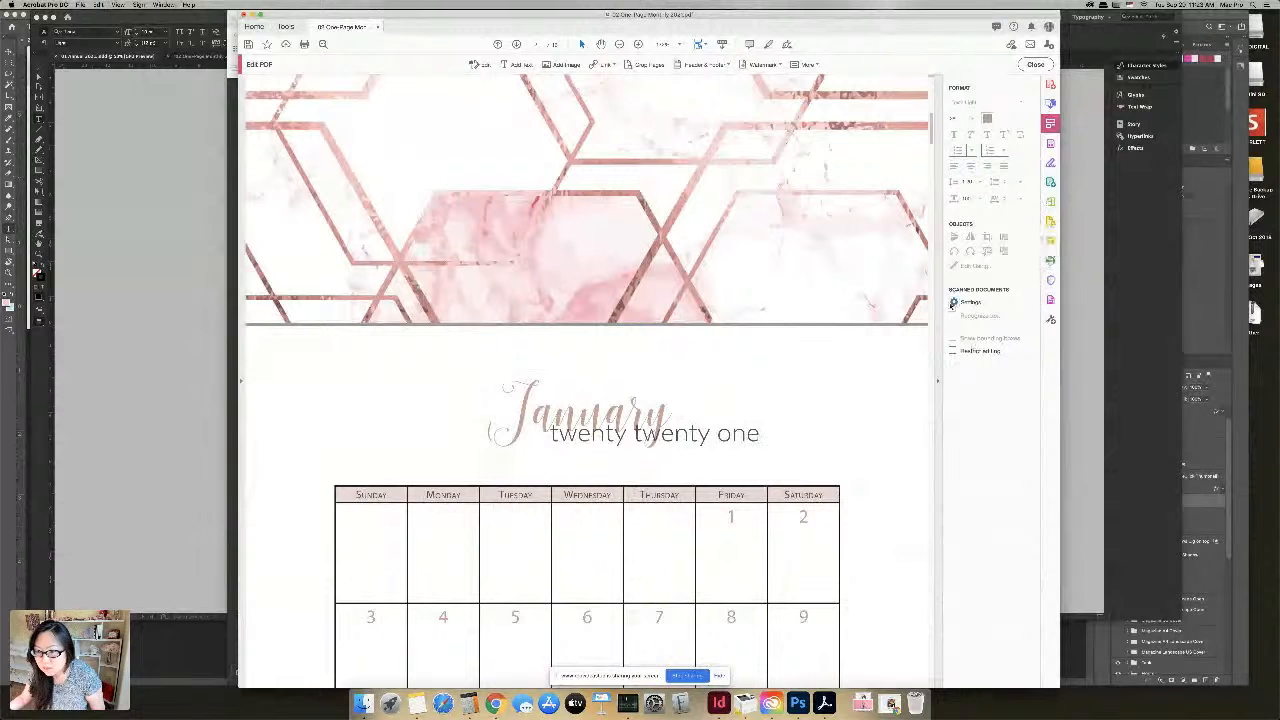
Select the date numbers 1, 2 and 9 in the January calendar one after another to check them as text
scroll(646, 512, "down", 3)
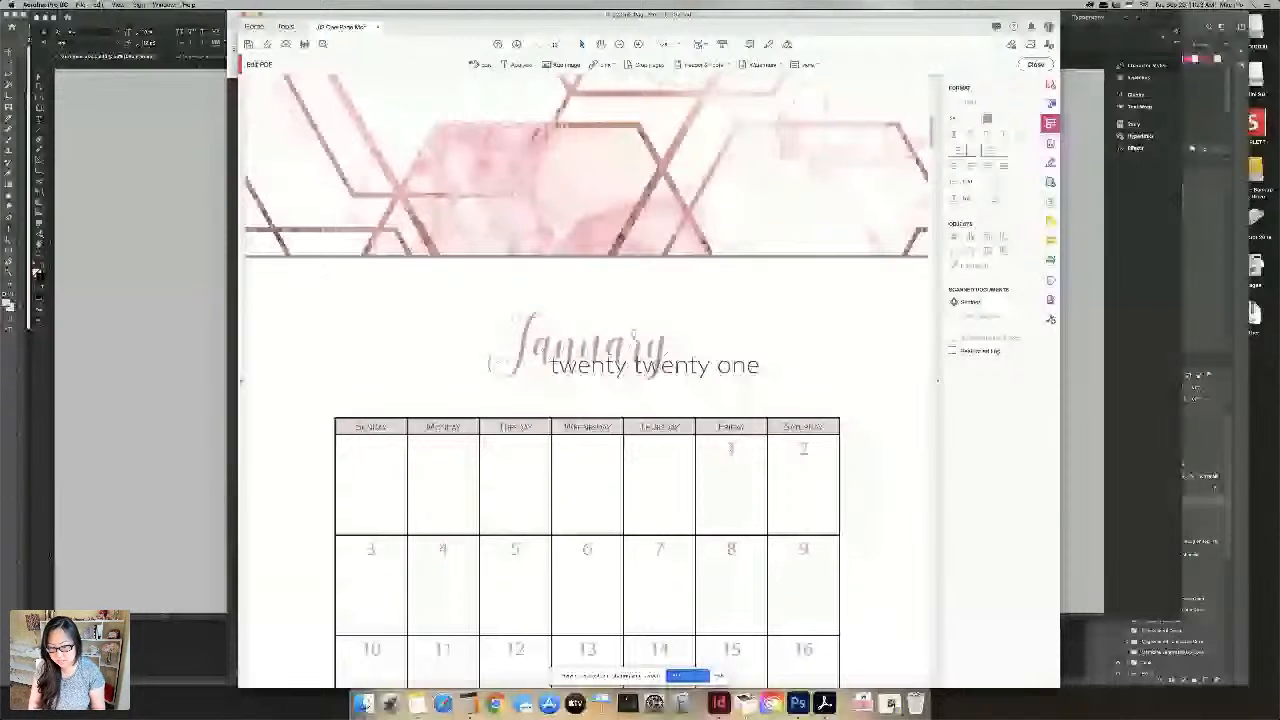
double_click(731, 449)
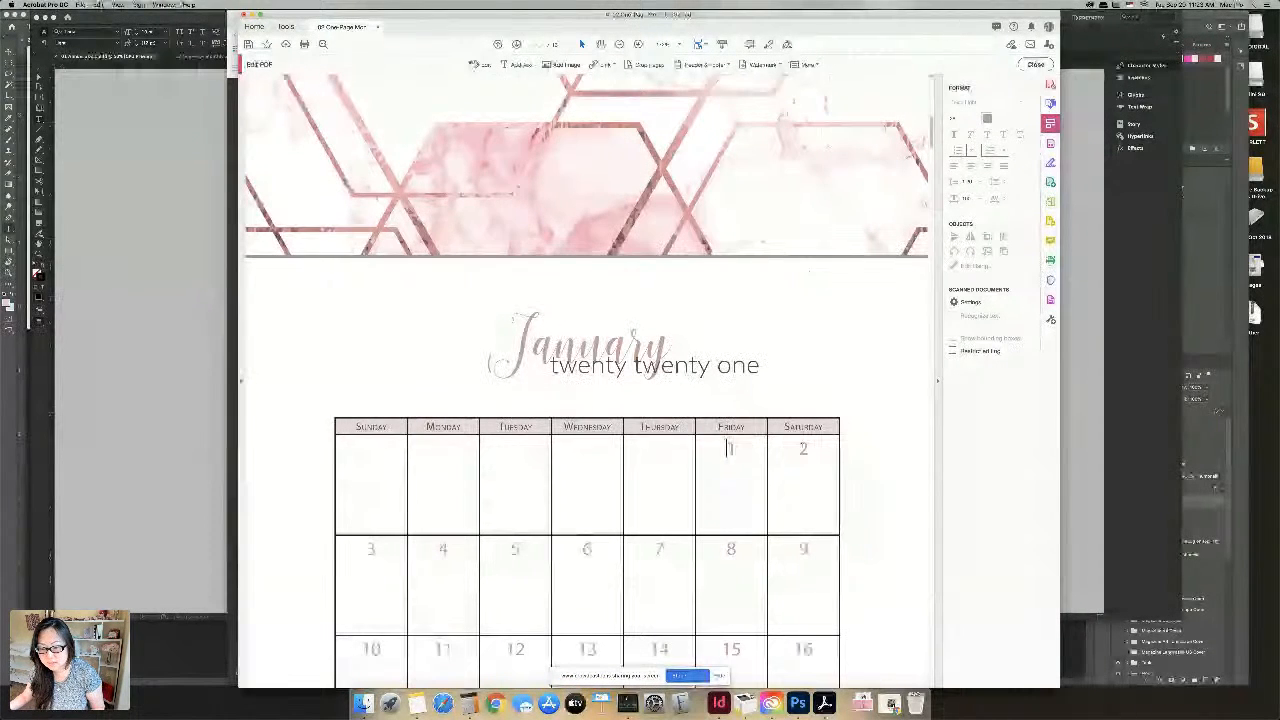
double_click(803, 449)
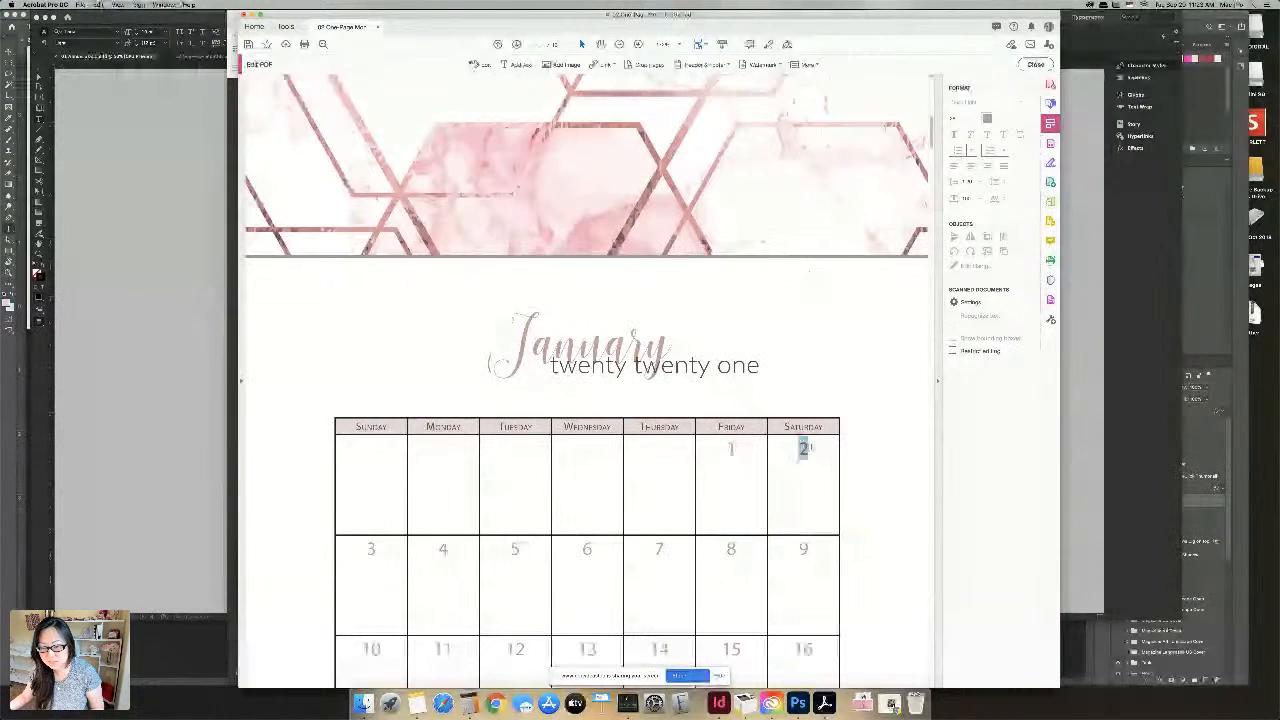
double_click(803, 549)
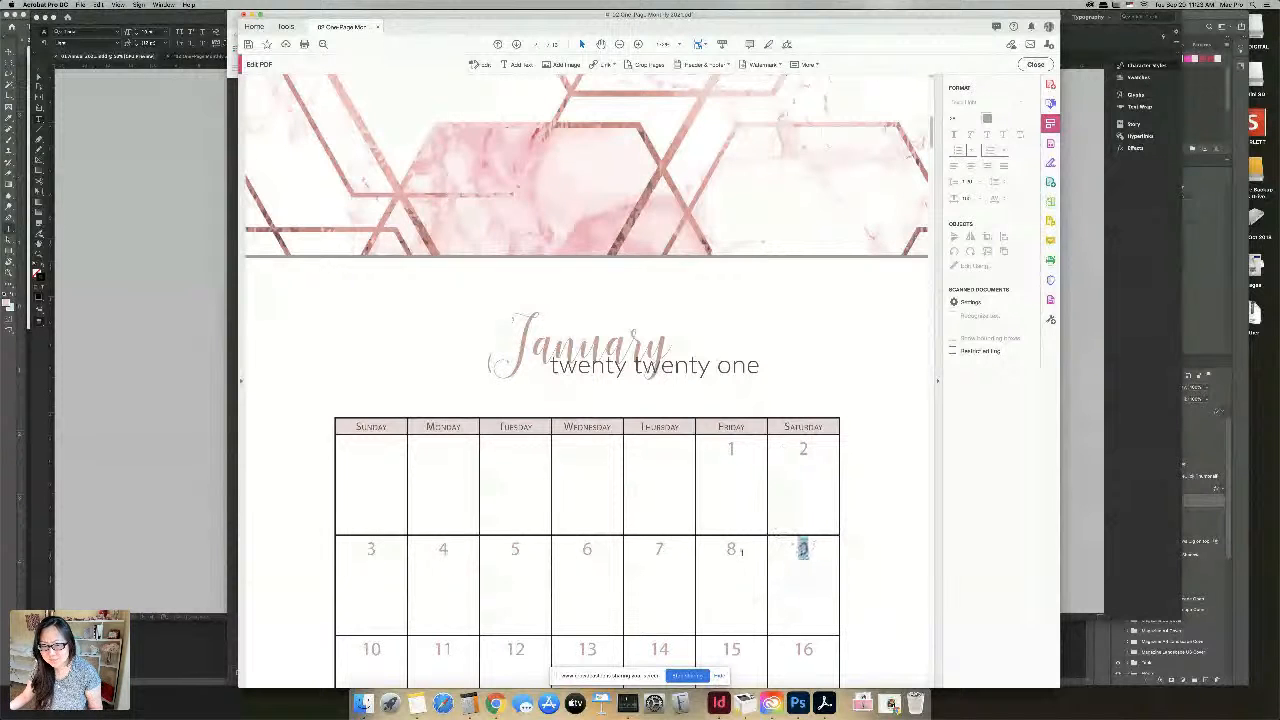
Turn PDF editing back on and change the January 1 date number to 01
double_click(731, 549)
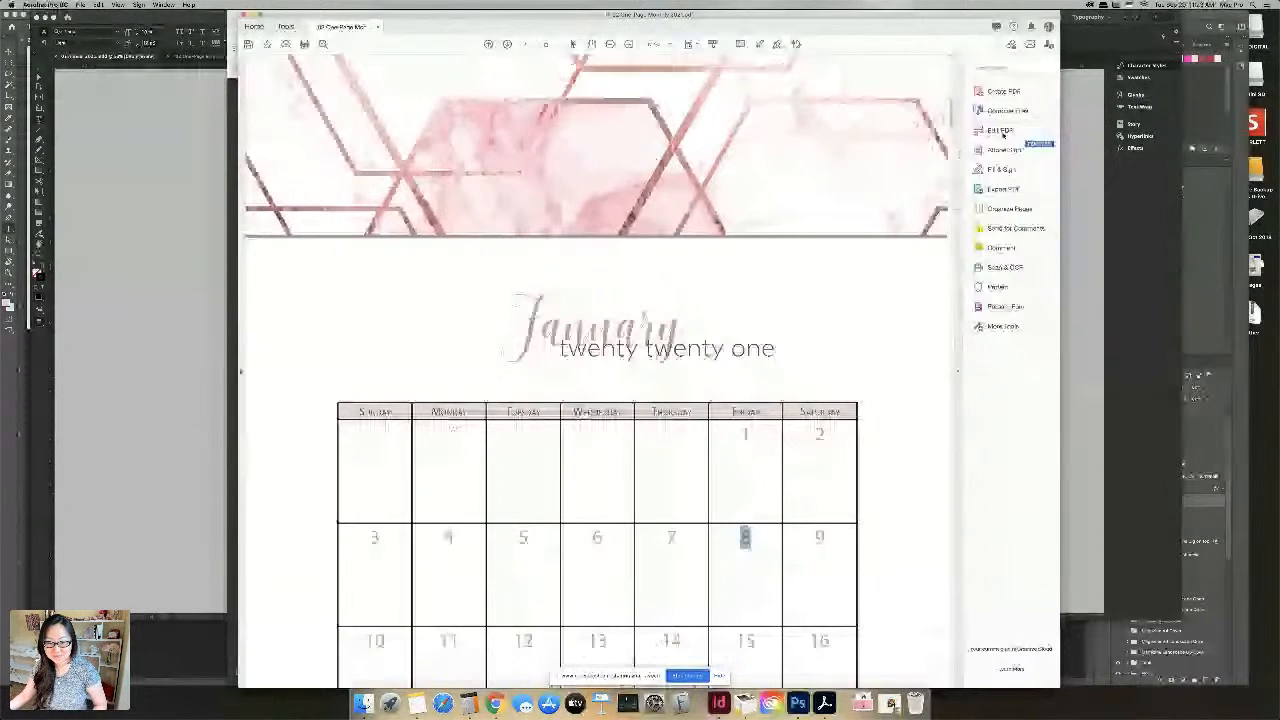
left_click(1000, 130)
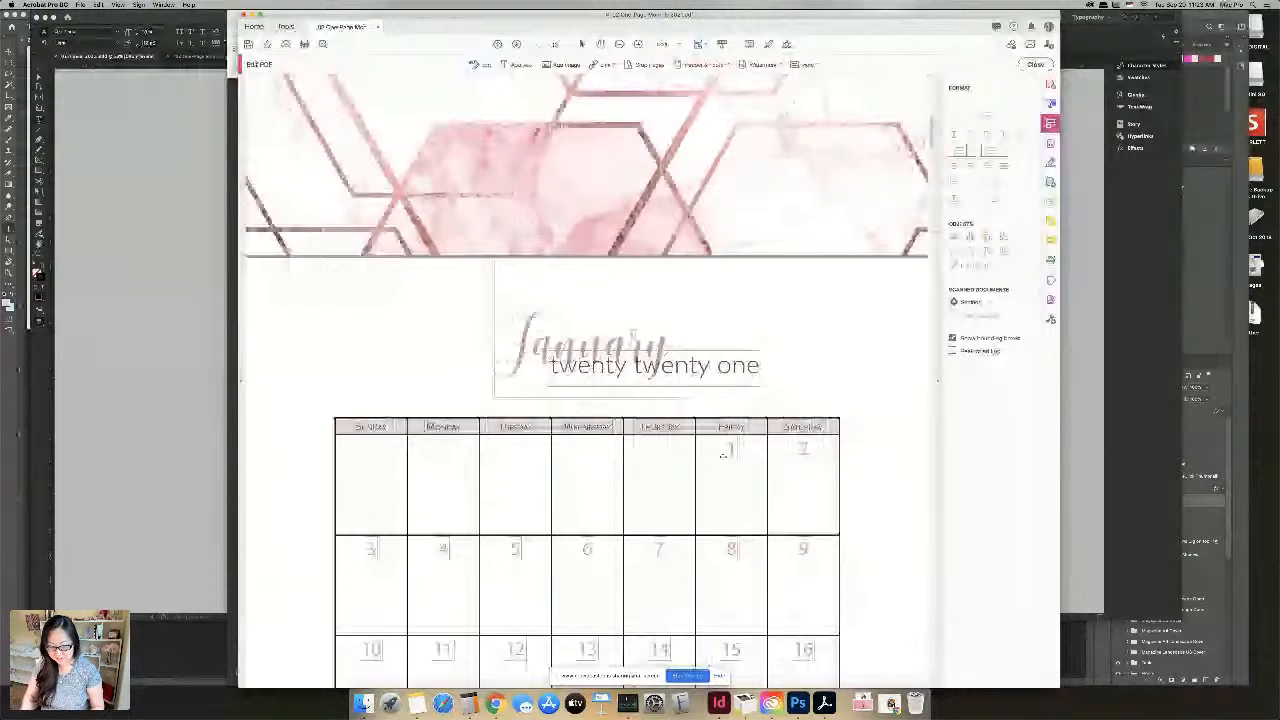
left_click(731, 452)
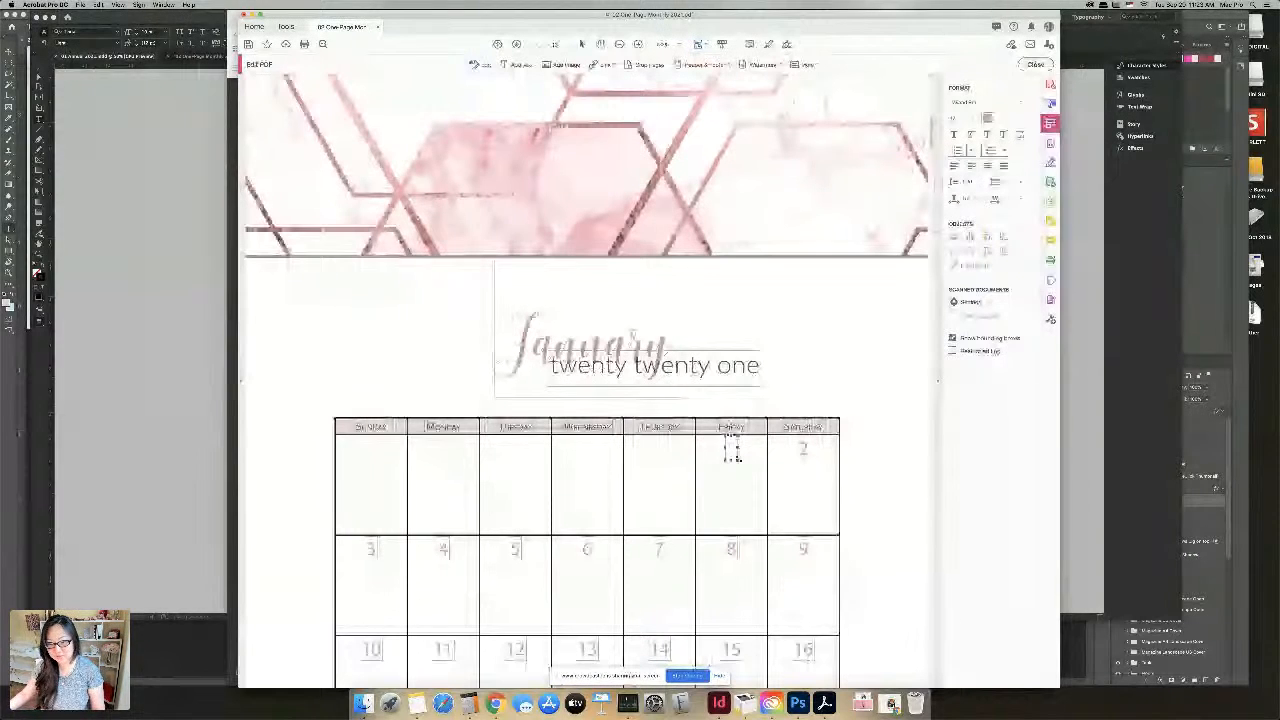
type("0")
Rotate the 01 date text box counter-clockwise and move it lower within the first Friday cell of the January calendar
double_click(736, 450)
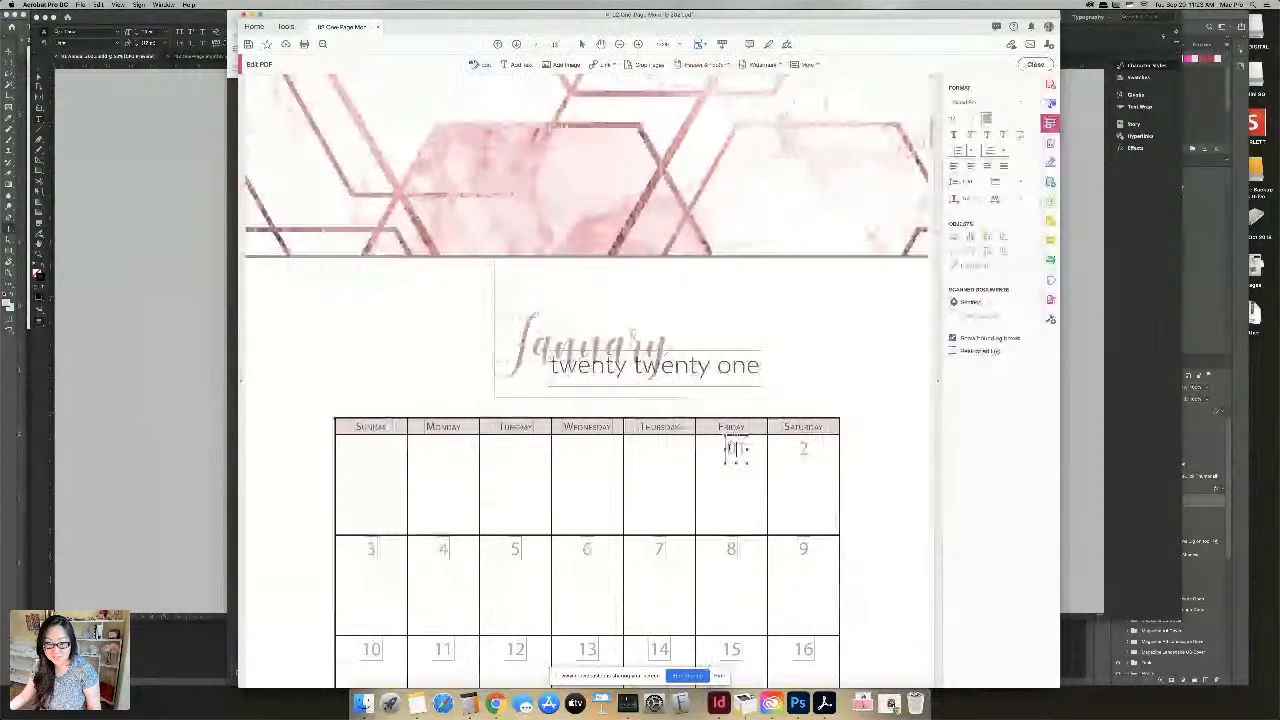
left_click(736, 450)
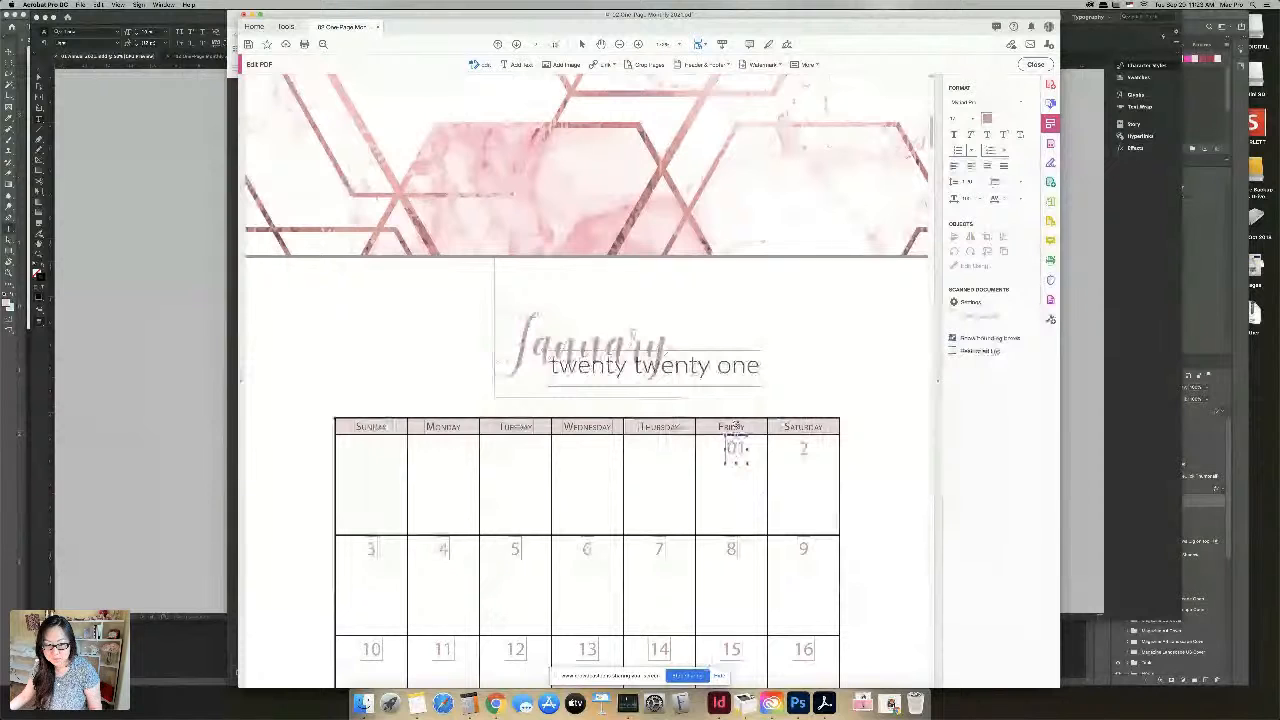
double_click(751, 452)
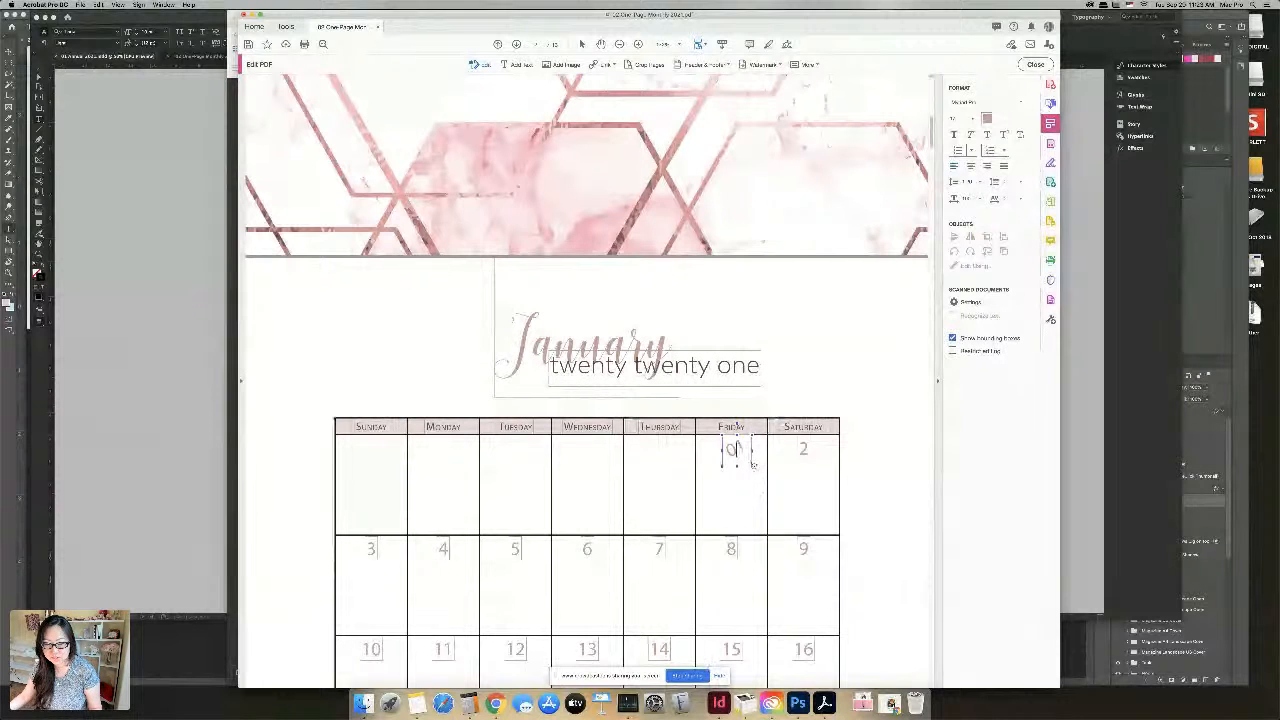
left_click_drag(753, 465, 702, 456)
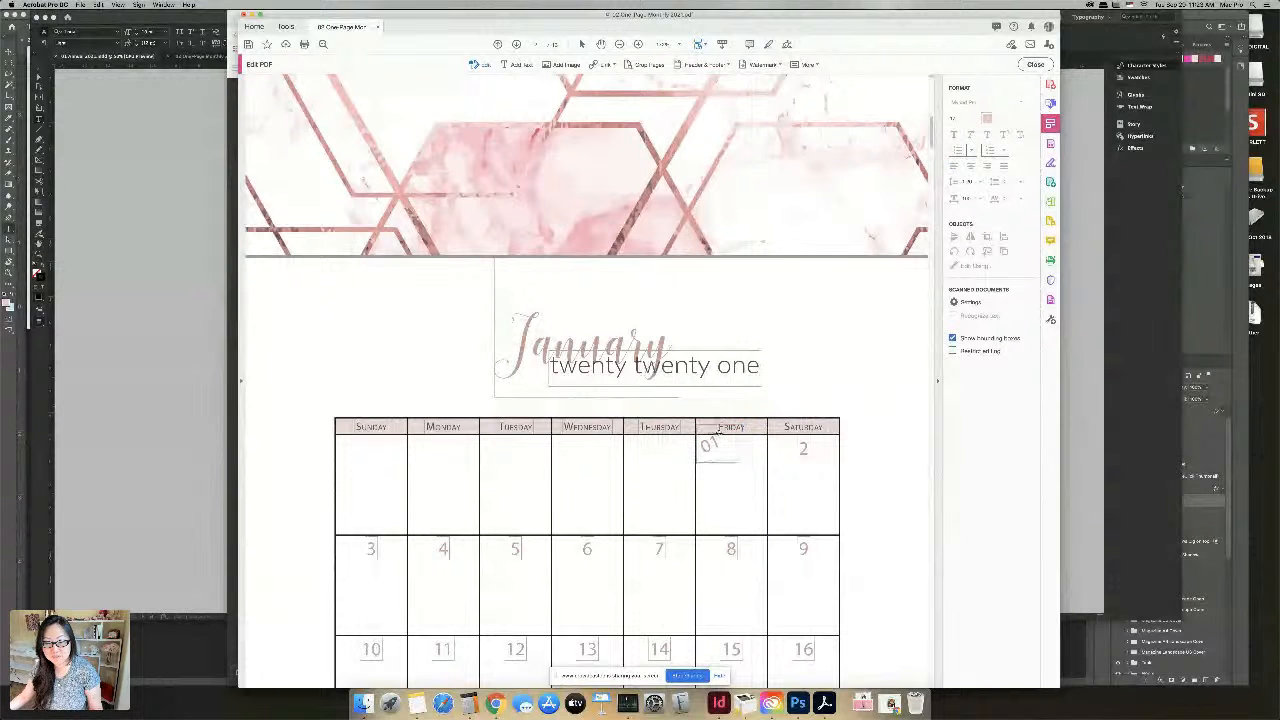
left_click_drag(718, 432, 740, 453)
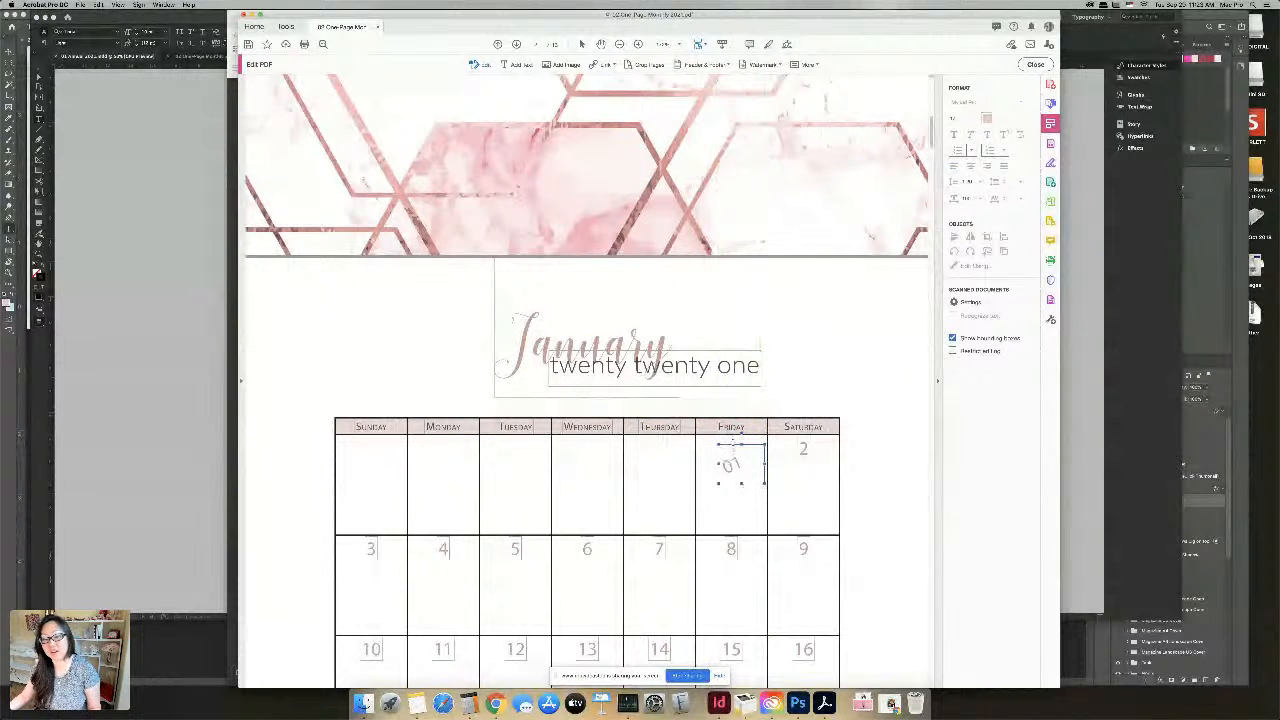
left_click(825, 485)
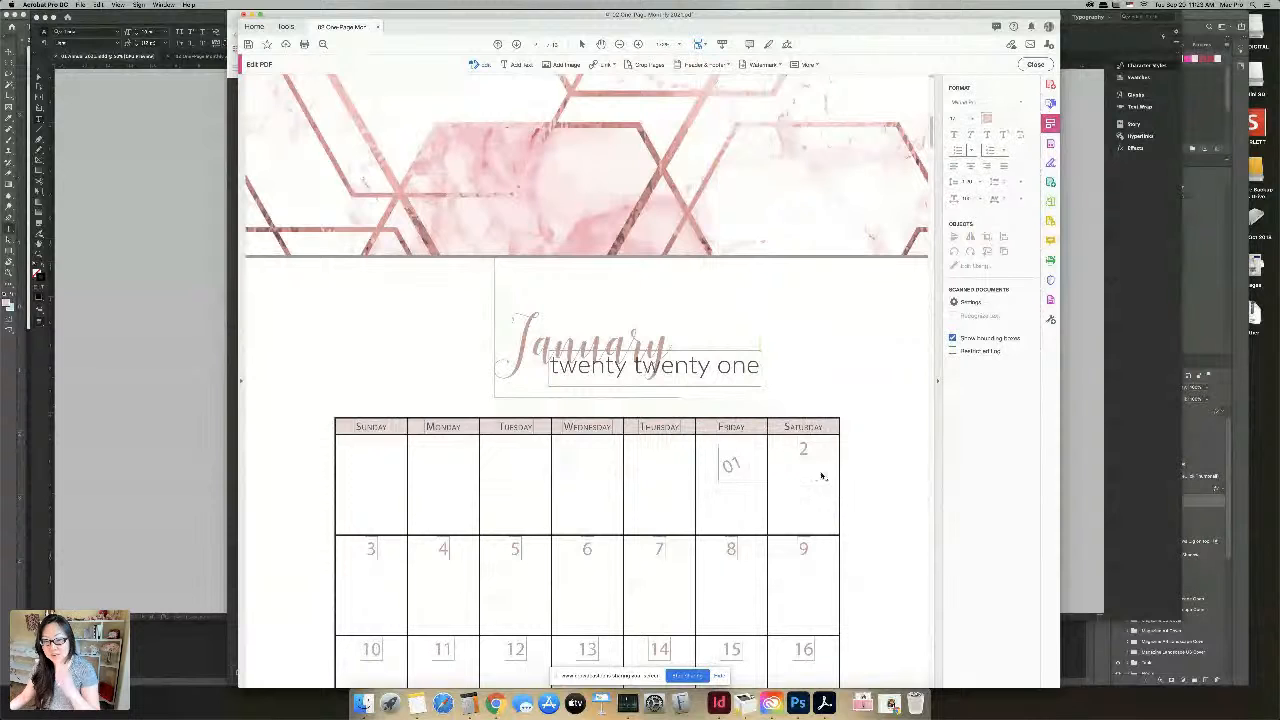
Look over the editable text on the January calendar, including the Thursday heading, and continue to the February page
scroll(822, 476, "down", 5)
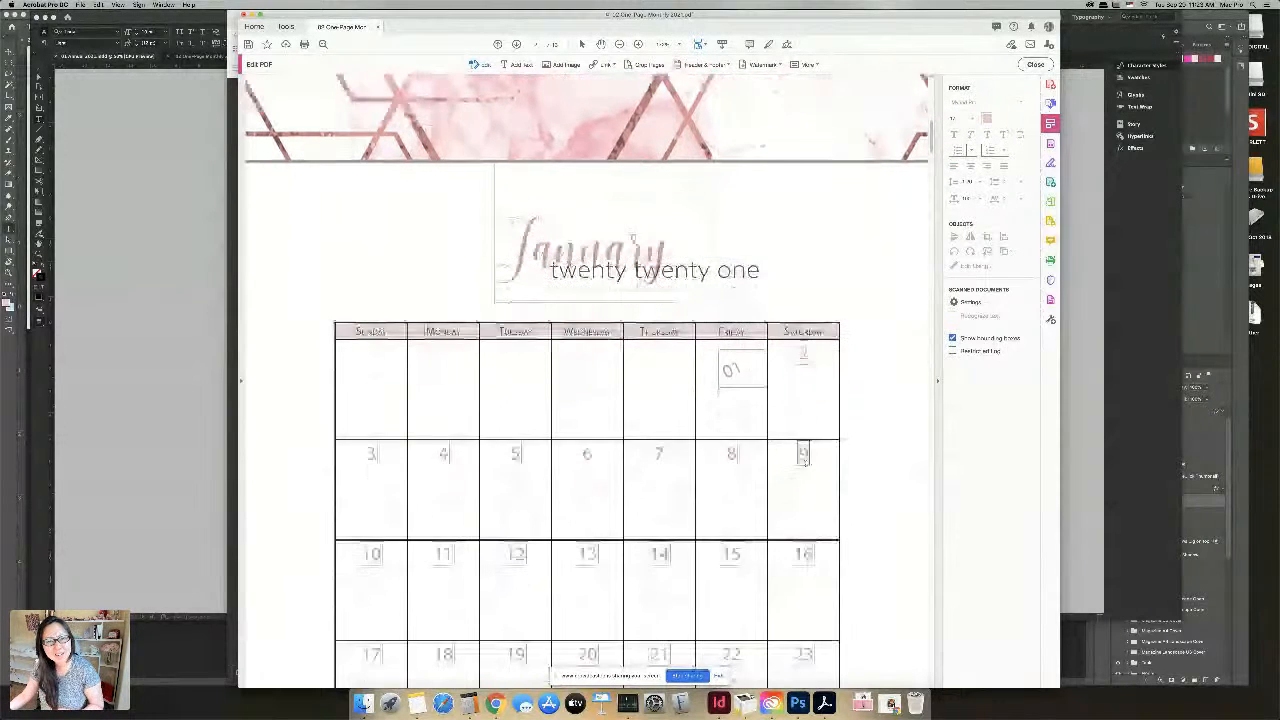
scroll(805, 460, "down", 5)
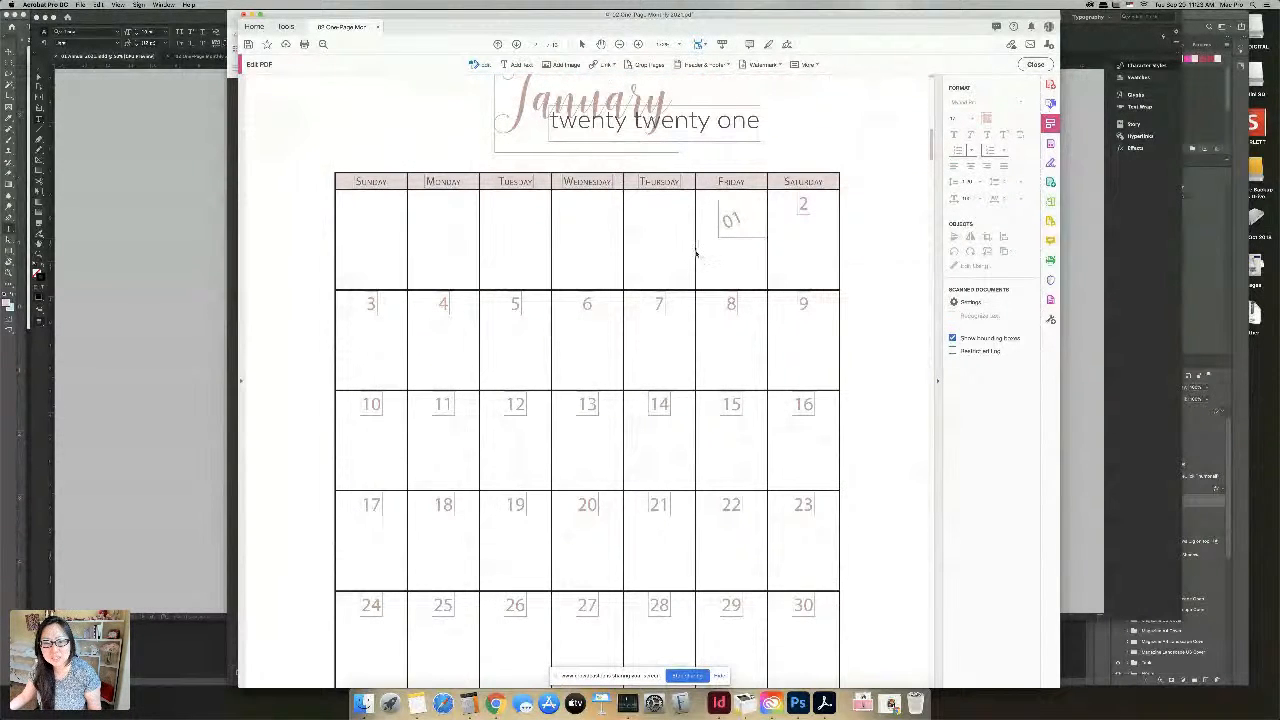
left_click(658, 183)
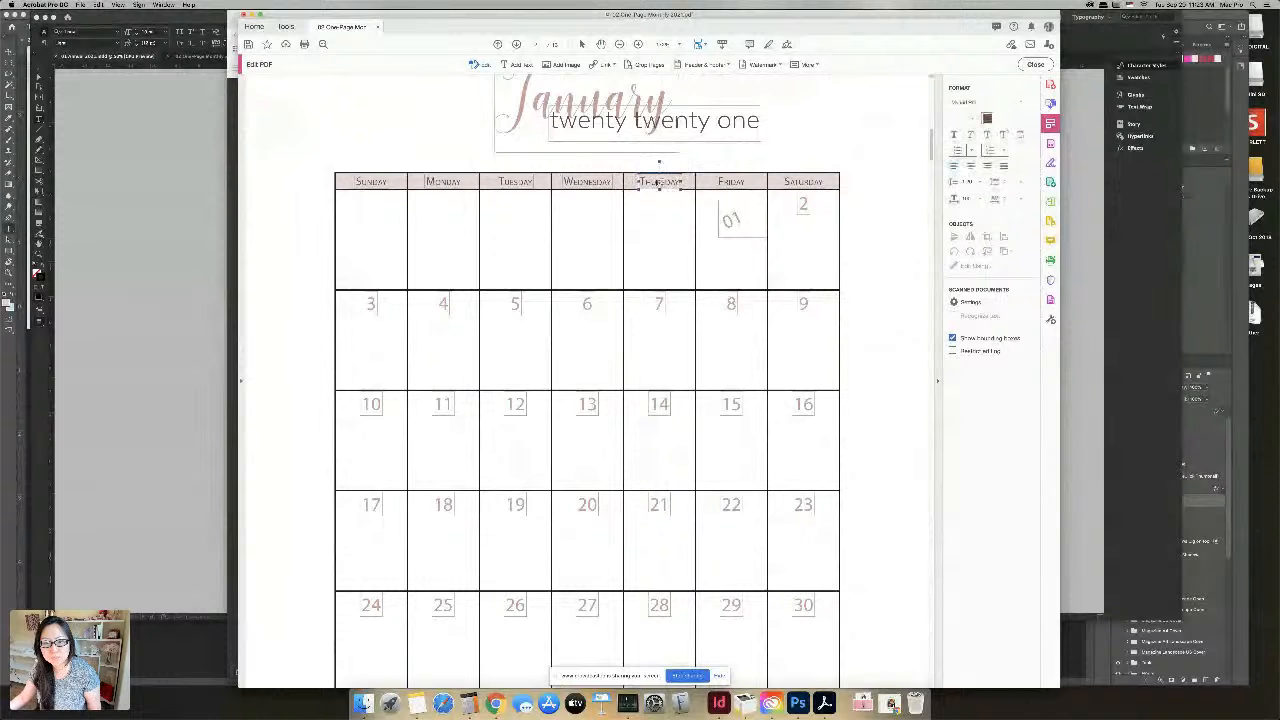
scroll(723, 403, "down", 12)
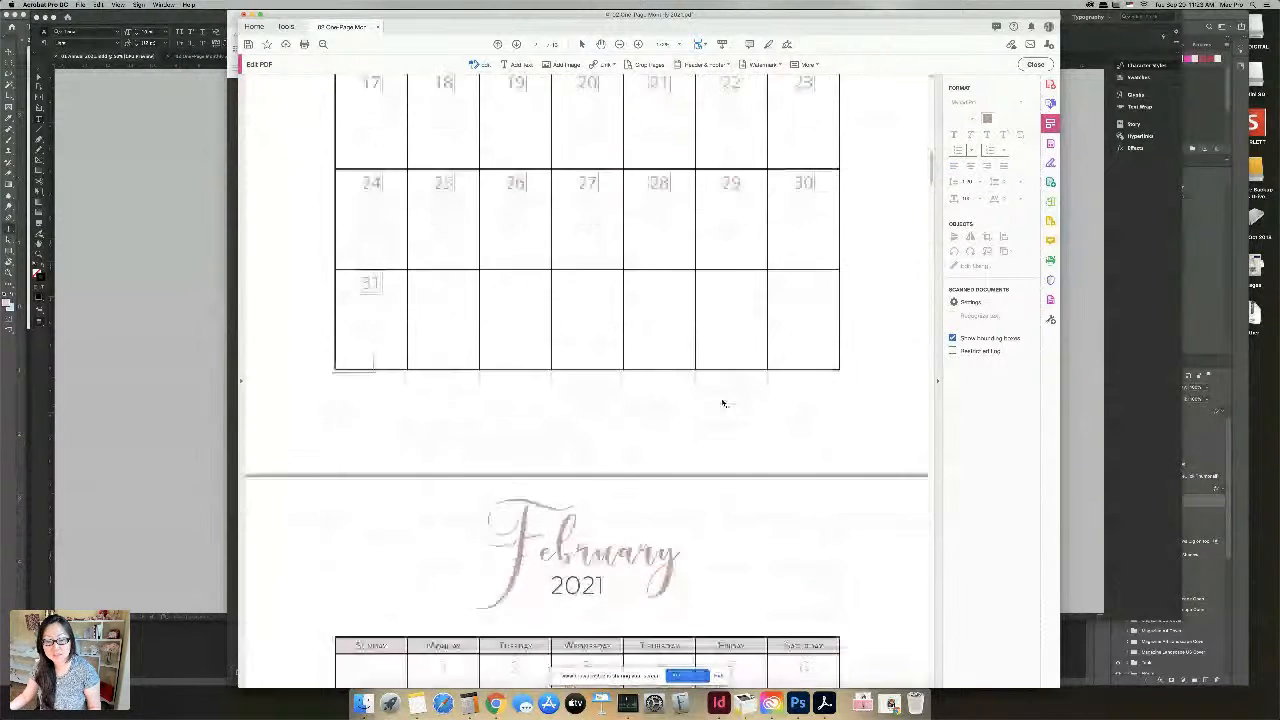
scroll(723, 403, "down", 12)
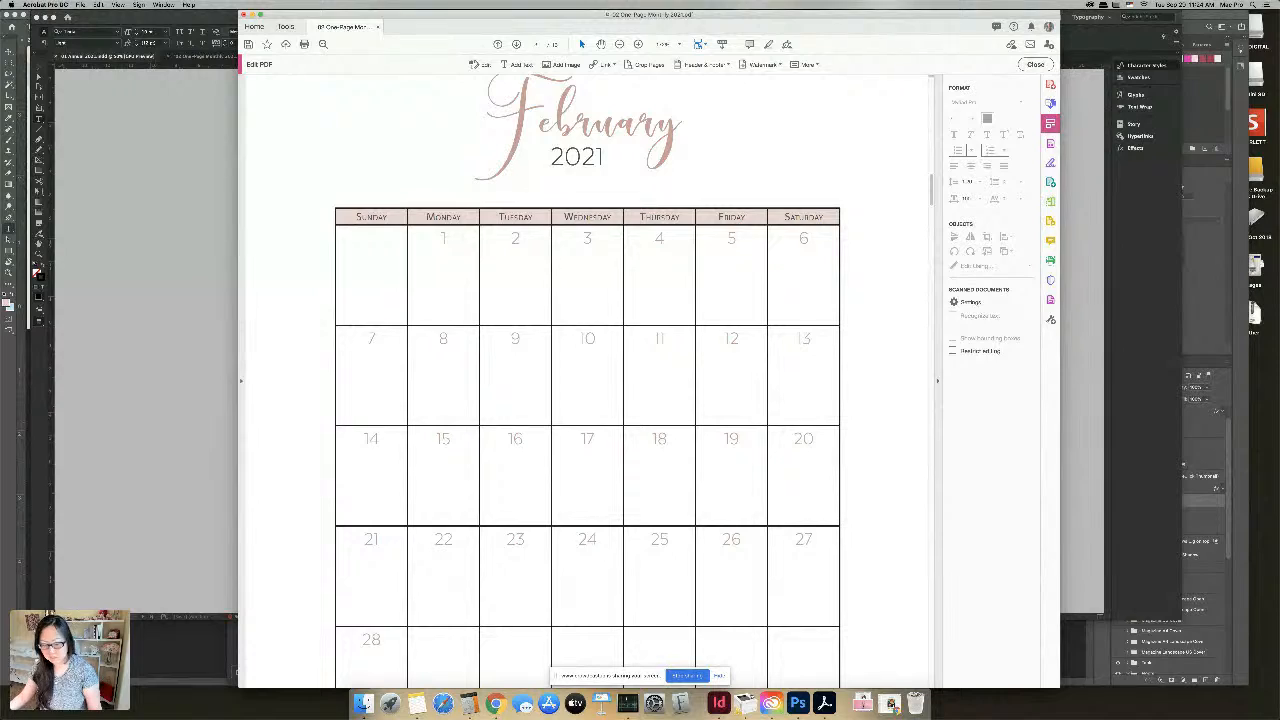
Switch to the Chrome window with the webinar chat to read viewer messages, and look through the installed apps in Creative Cloud
key("ctrl+Up")
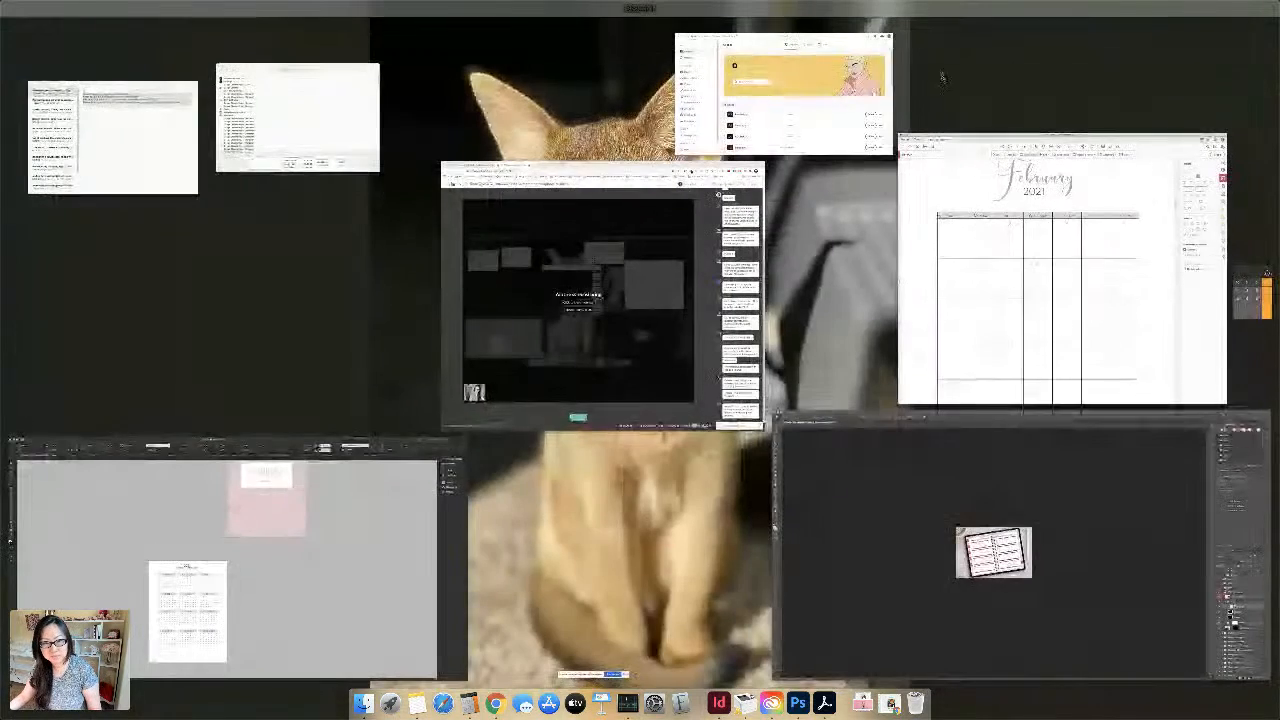
left_click(622, 254)
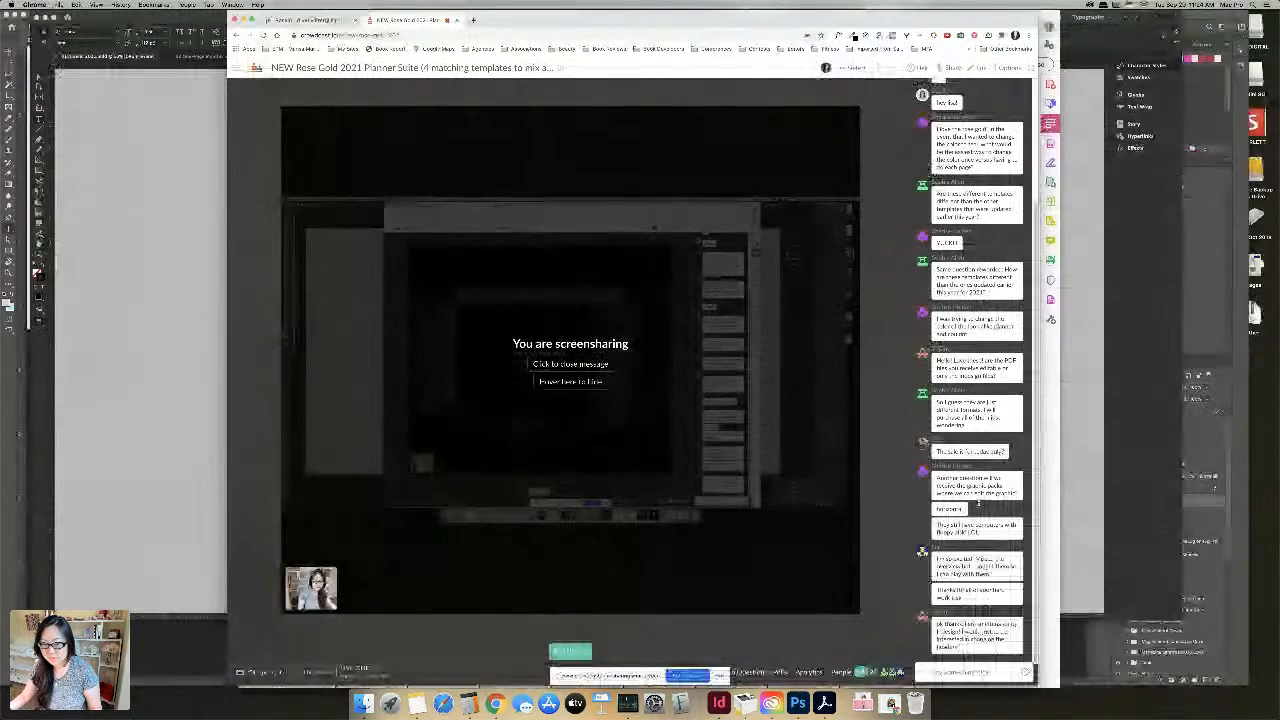
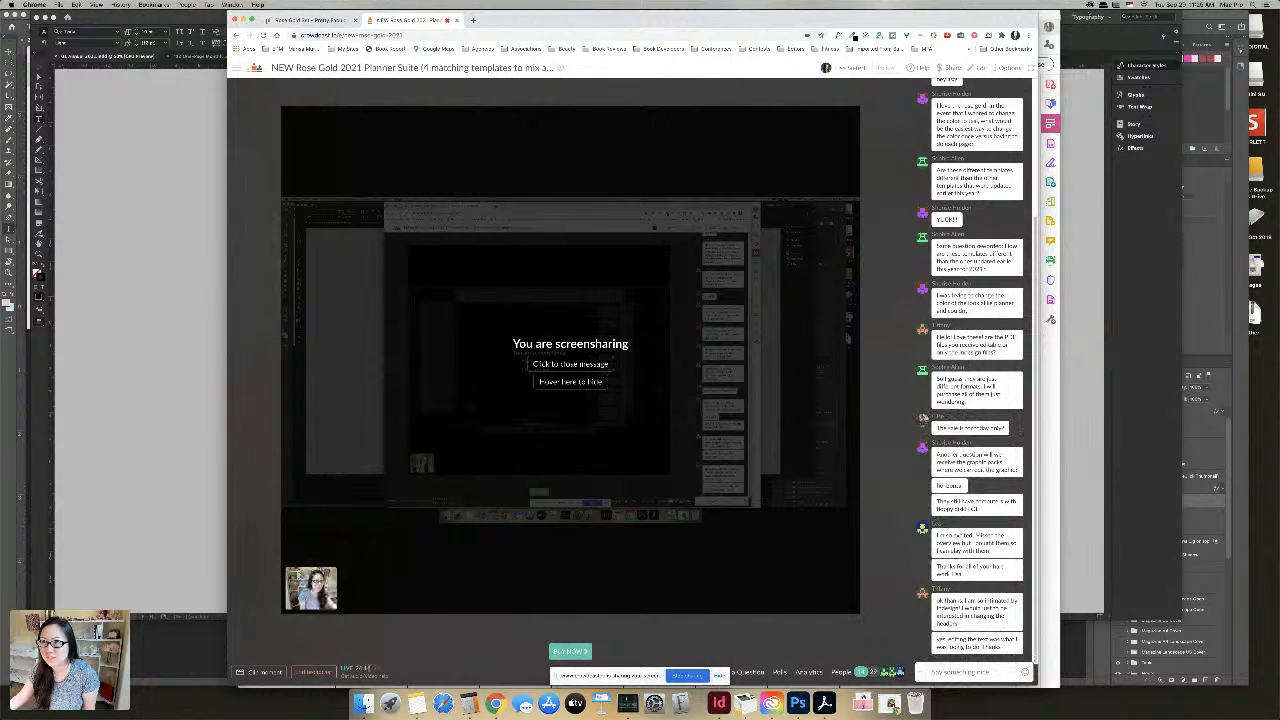
left_click(1091, 8)
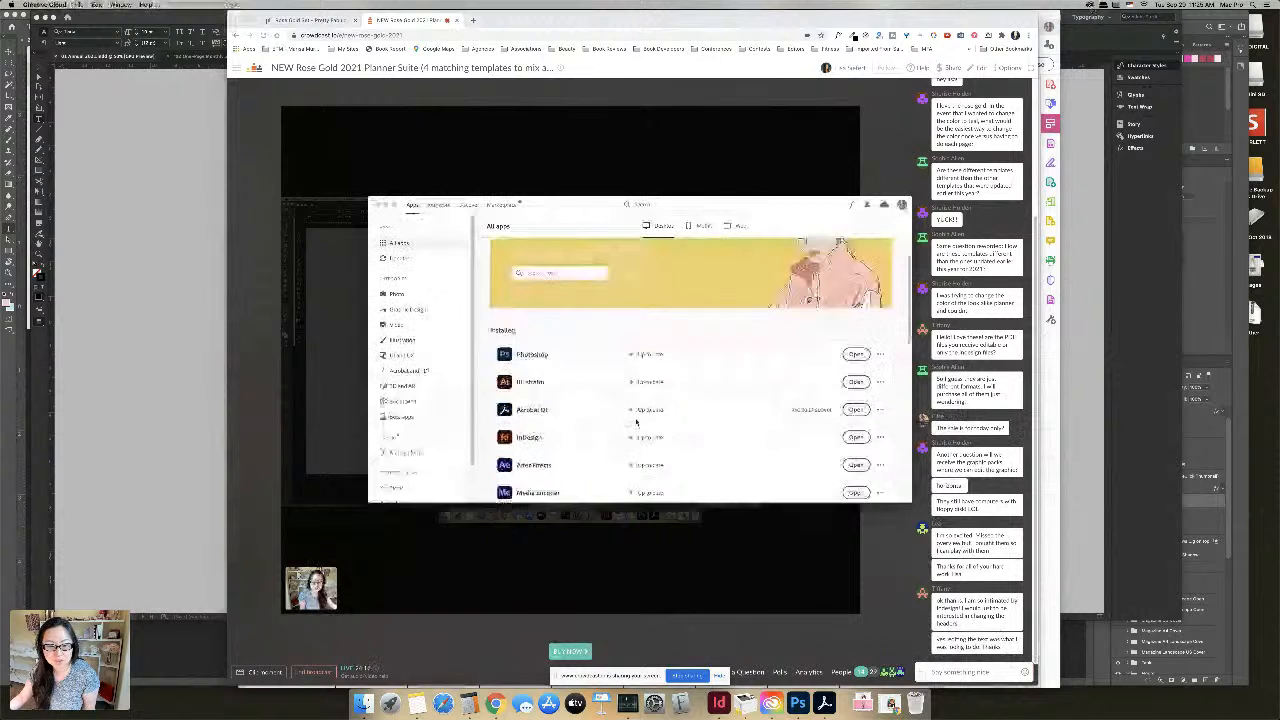
scroll(669, 350, "down", 3)
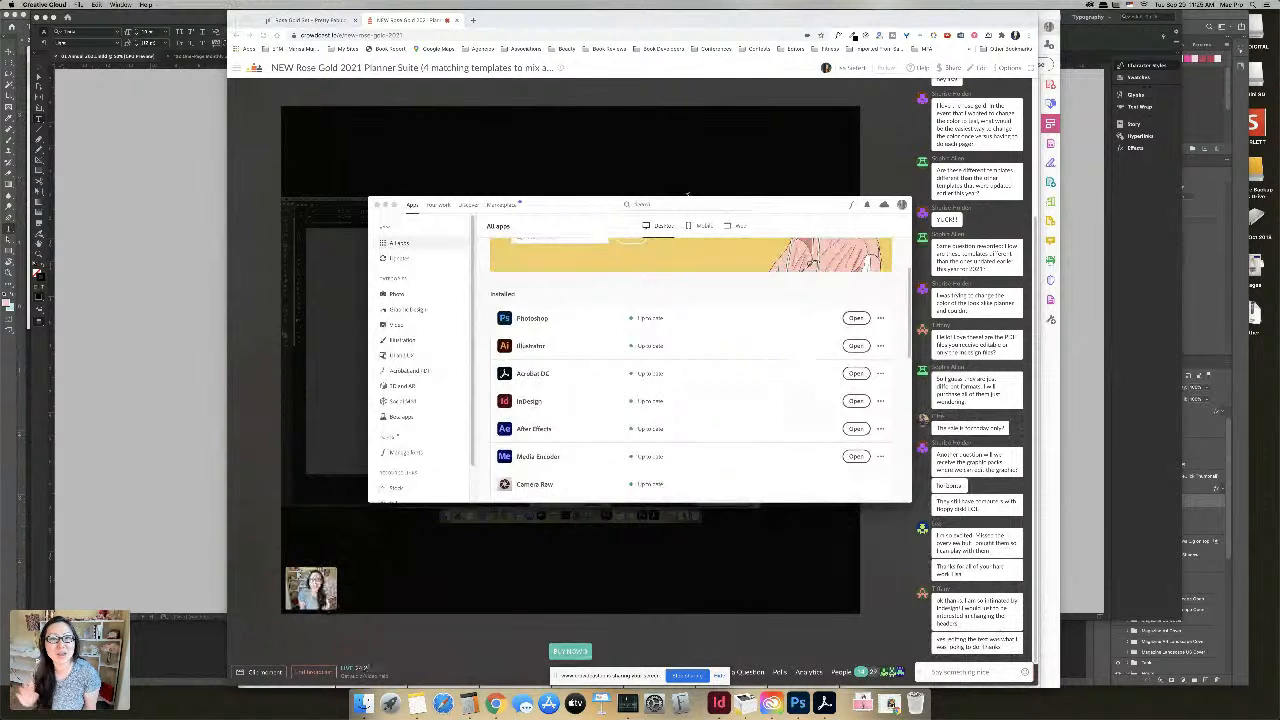
left_click(697, 173)
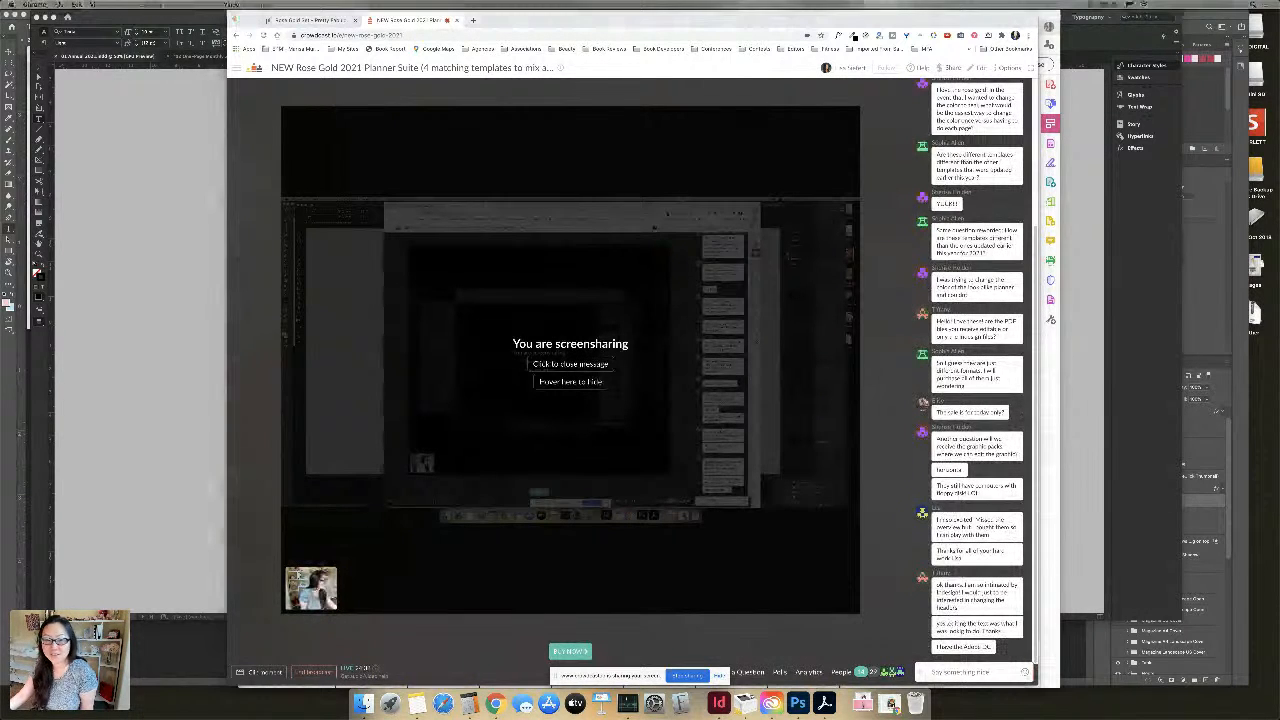
Switch to the YouTube live stream window and open the template sales link in the video's description
key("super+grave")
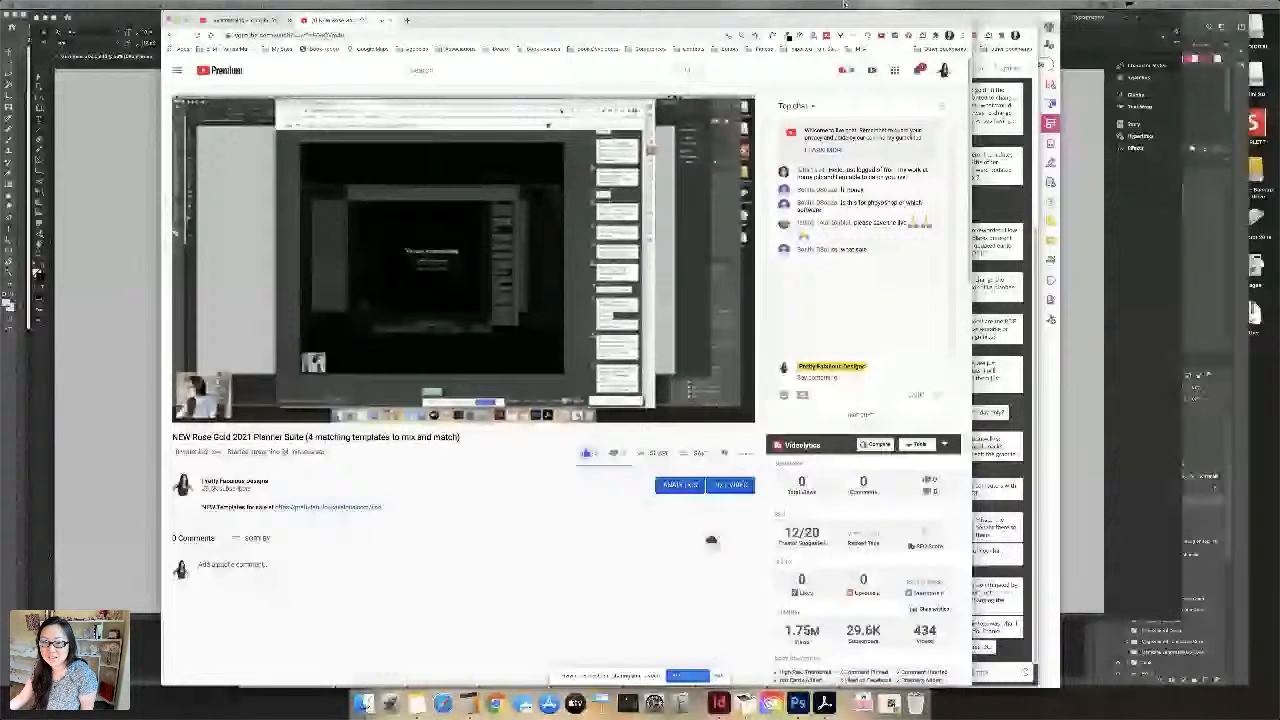
left_click_drag(843, 4, 875, 4)
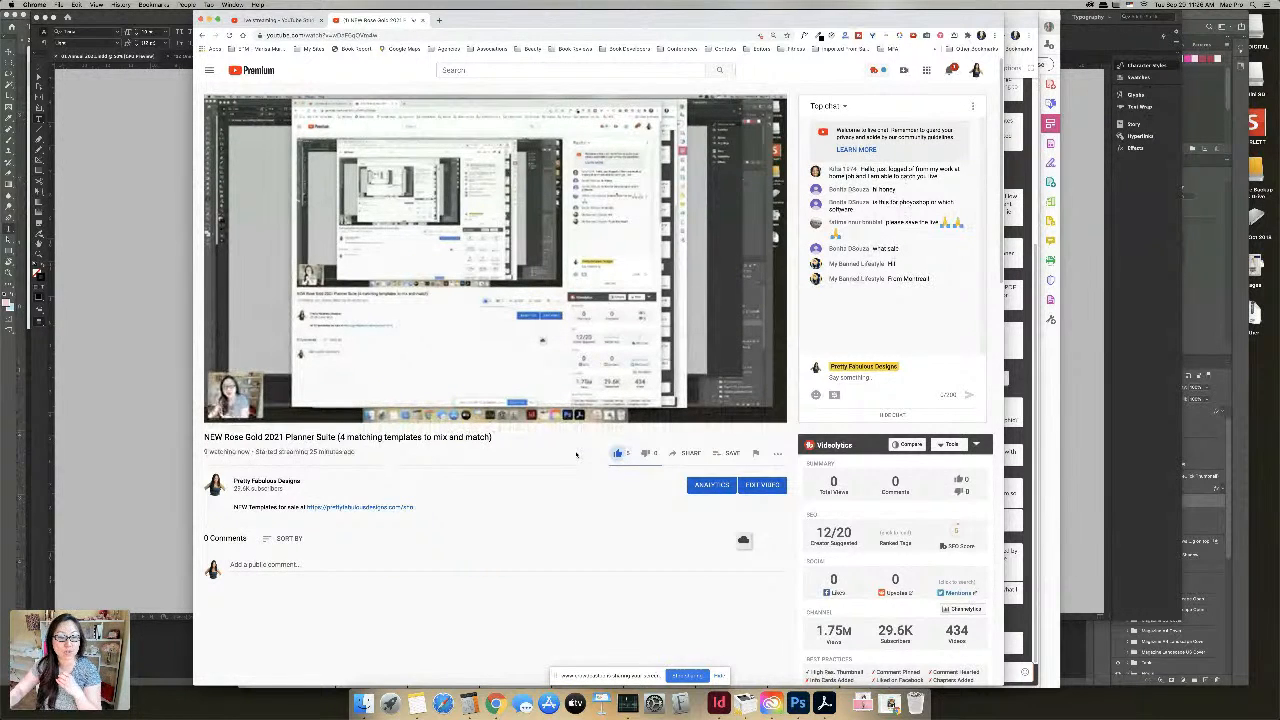
left_click(395, 508)
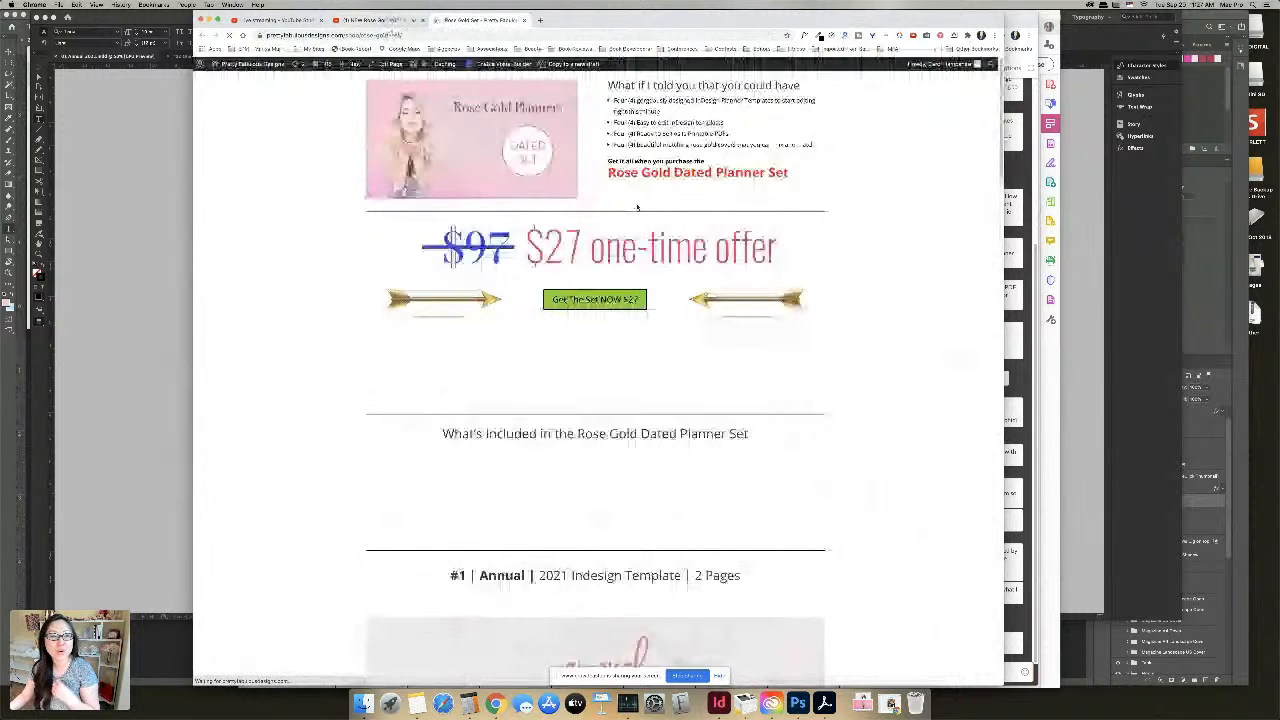
Examine the Rose Gold Dated Planner Set sales page, from the included templates to the FAQ and offer, and return to the YouTube stream
scroll(645, 204, "down", 3)
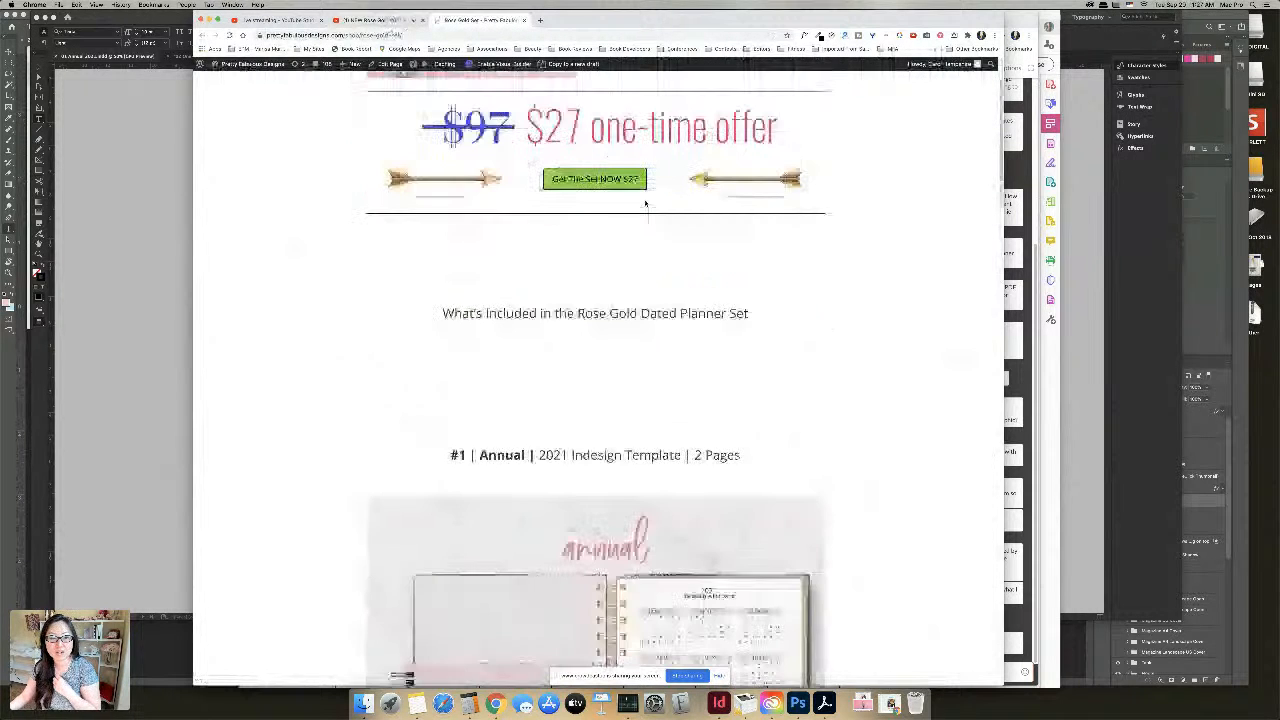
scroll(645, 204, "down", 3)
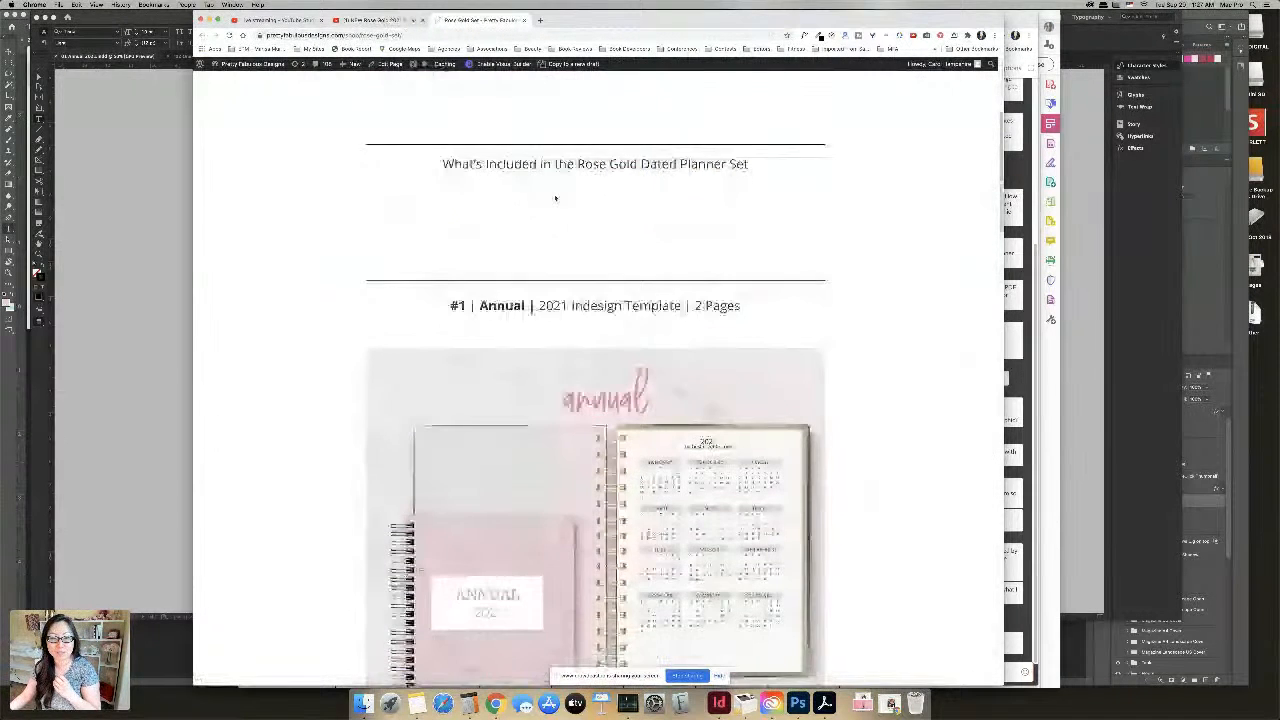
scroll(555, 198, "down", 10)
scroll(633, 337, "down", 5)
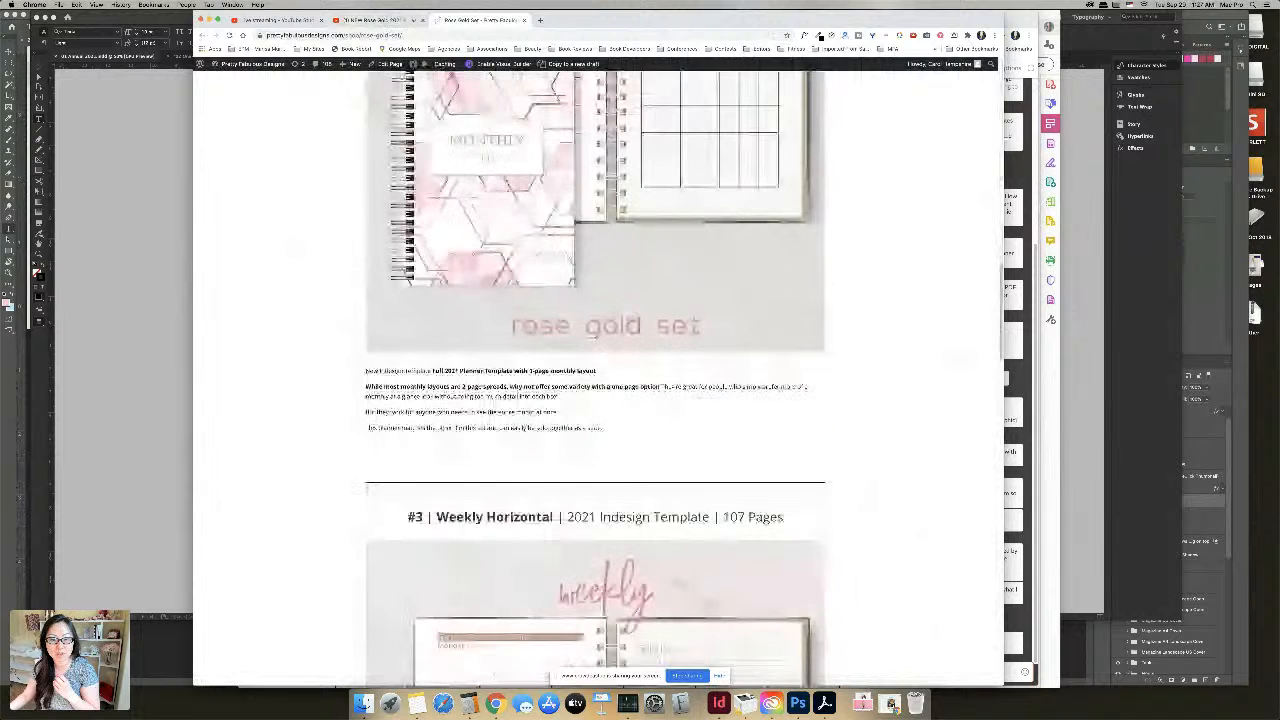
scroll(675, 378, "down", 10)
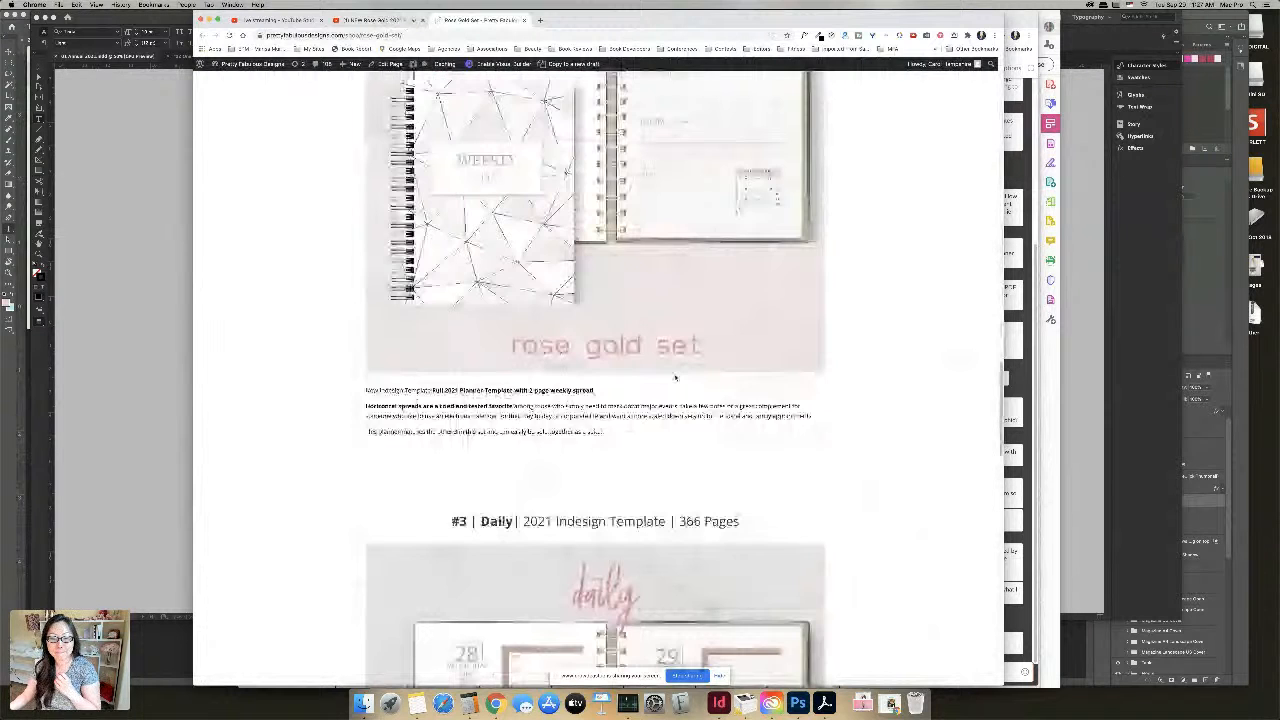
scroll(675, 378, "down", 8)
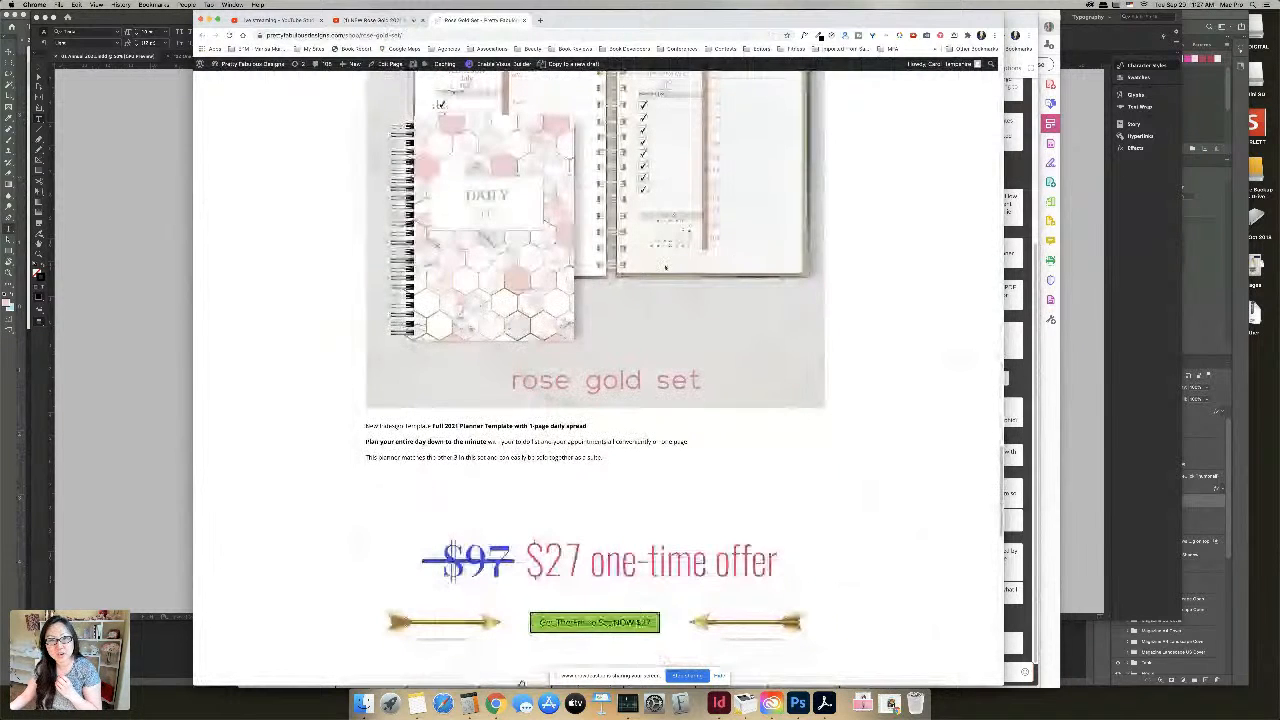
scroll(667, 271, "down", 1)
scroll(667, 271, "down", 7)
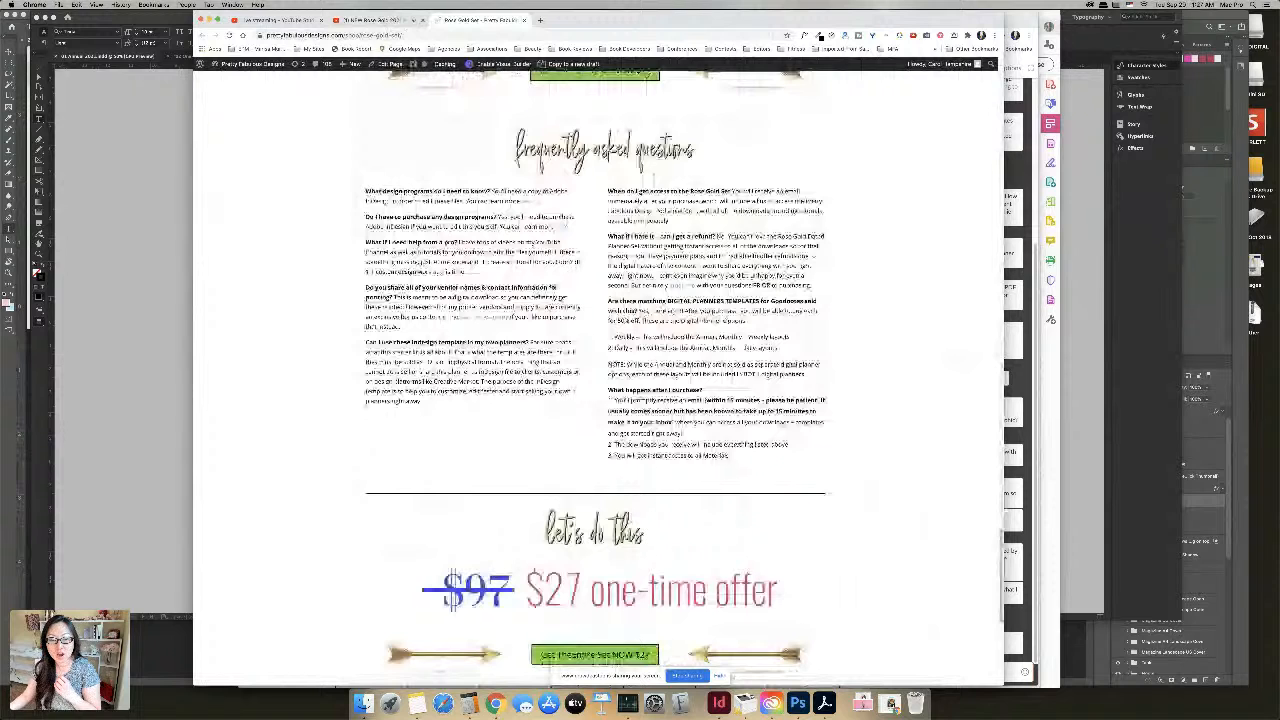
scroll(631, 287, "down", 4)
scroll(631, 287, "down", 2)
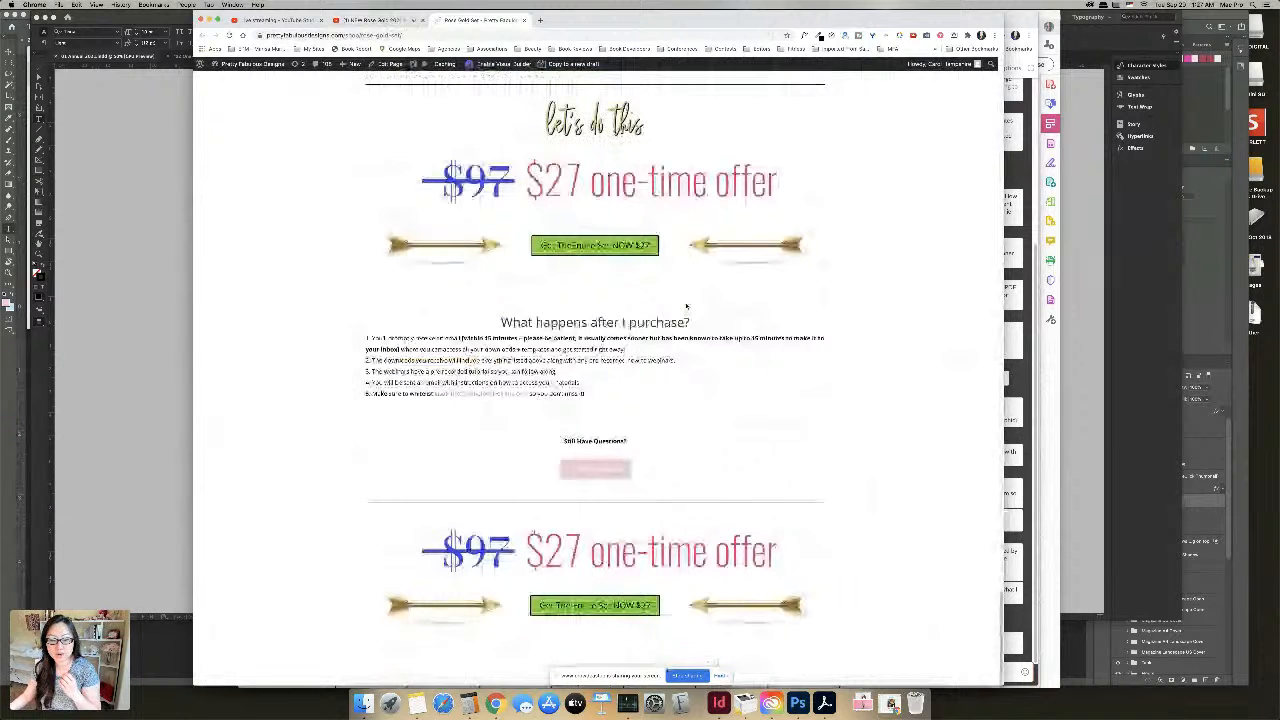
scroll(680, 306, "up", 7)
scroll(567, 97, "up", 10)
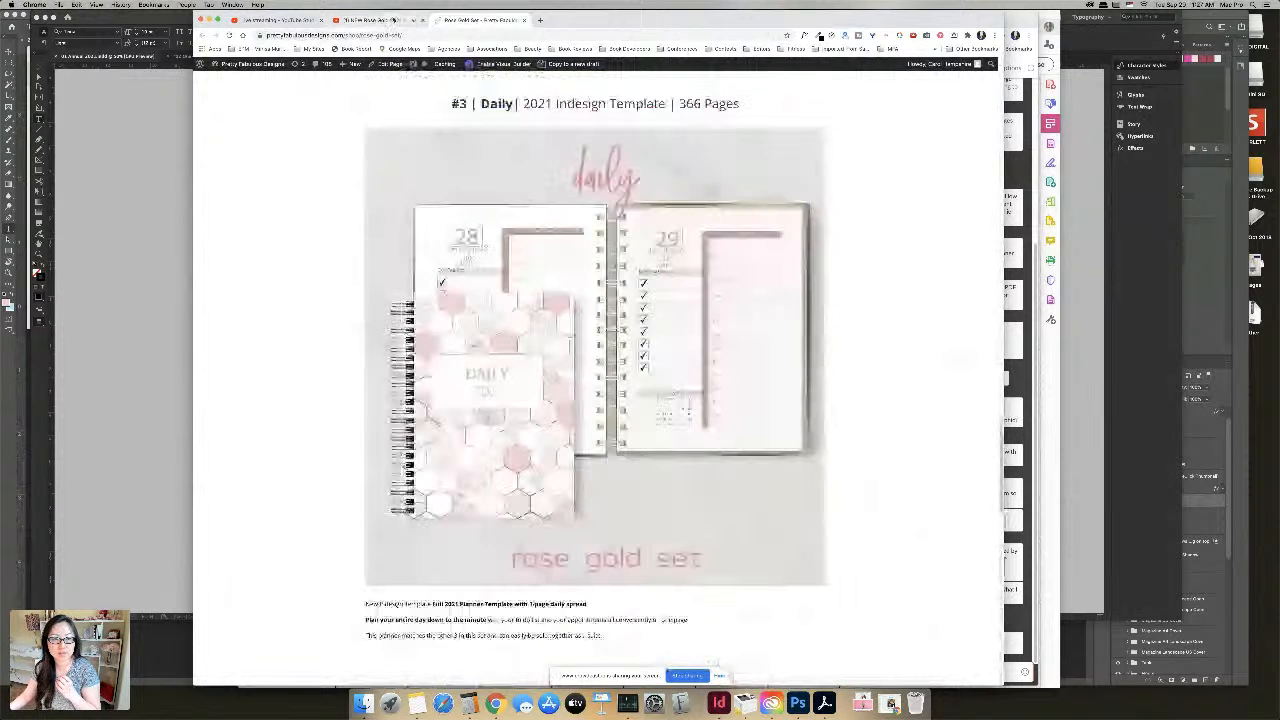
key("ctrl+shift+Tab")
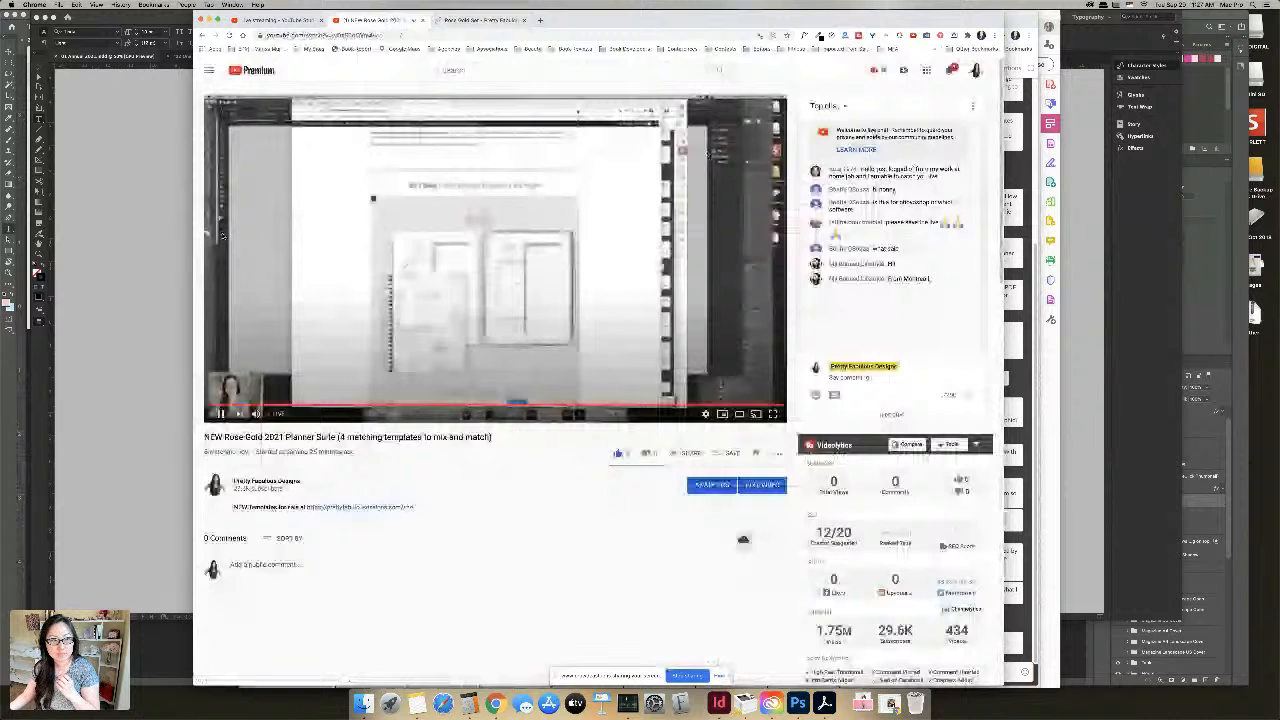
Switch to the weekly horizontal planner in InDesign, dismiss the missing fonts dialog, and look at the first weekly spreads
left_click(165, 178)
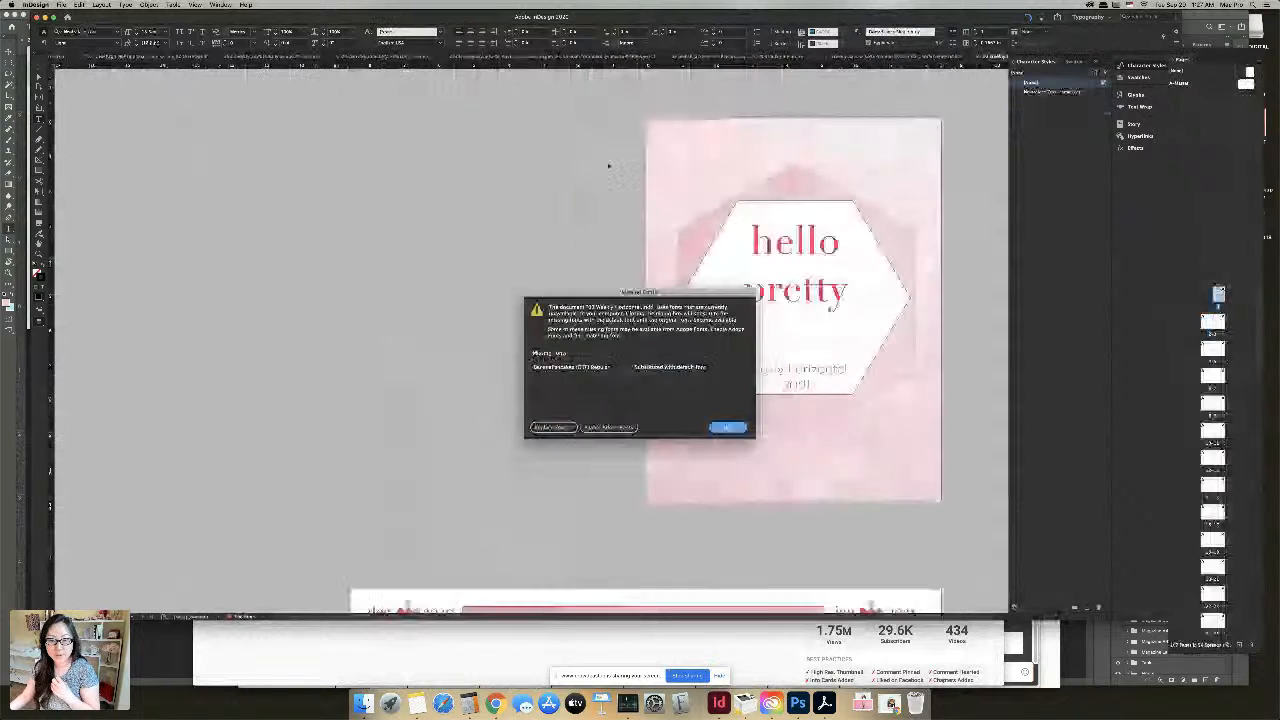
key("Return")
scroll(587, 241, "down", 5)
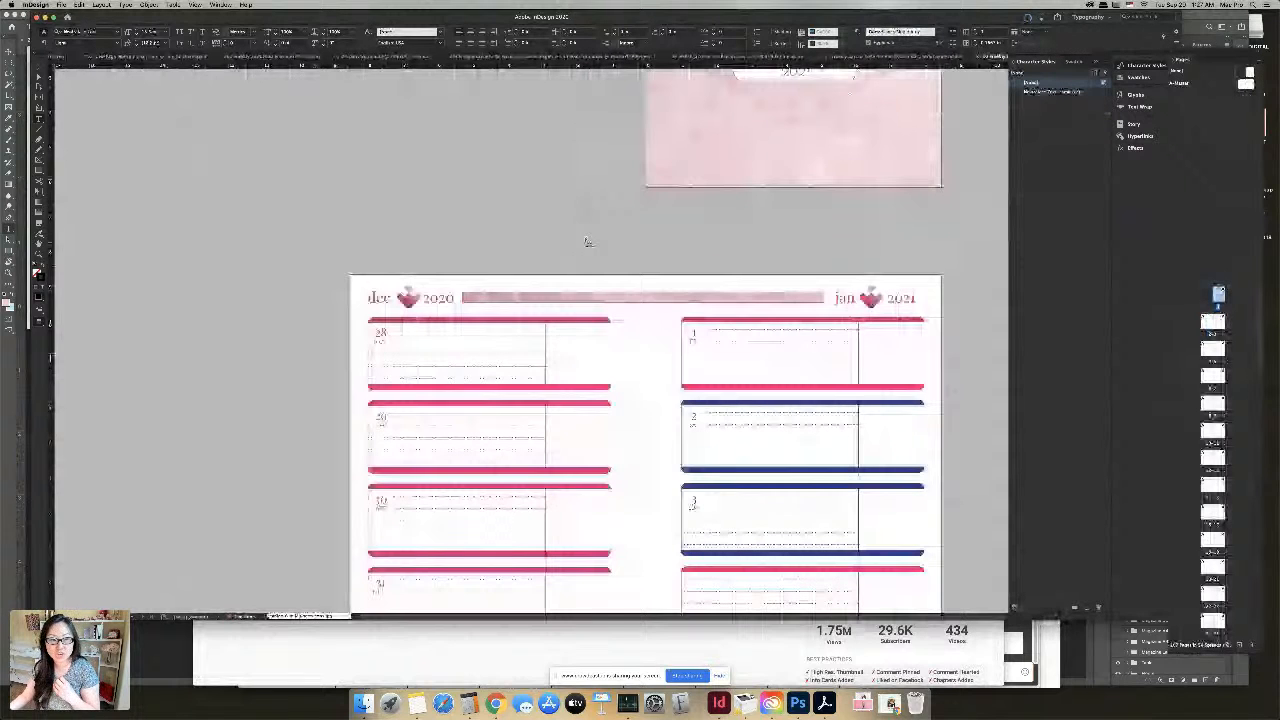
scroll(587, 241, "down", 4)
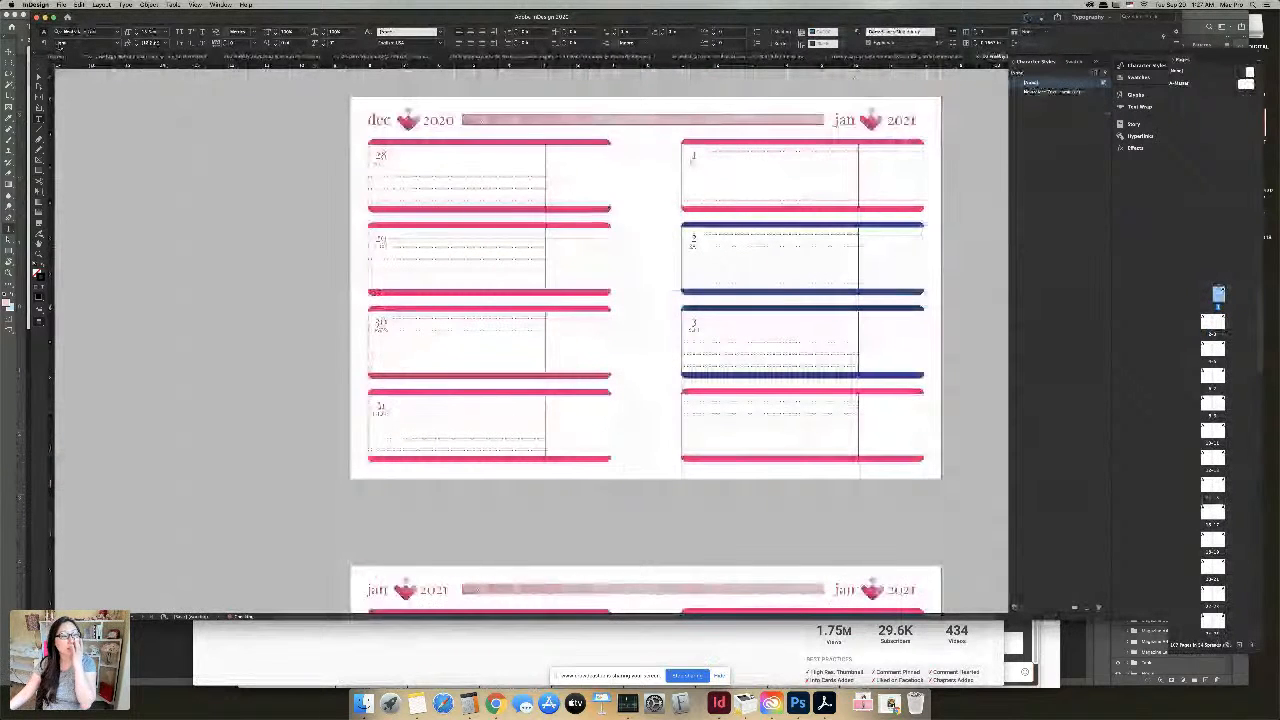
With the Selection tool active, bring up the dec 2020 – jan 2021 weekly spread on pages 2–3
left_click(39, 77)
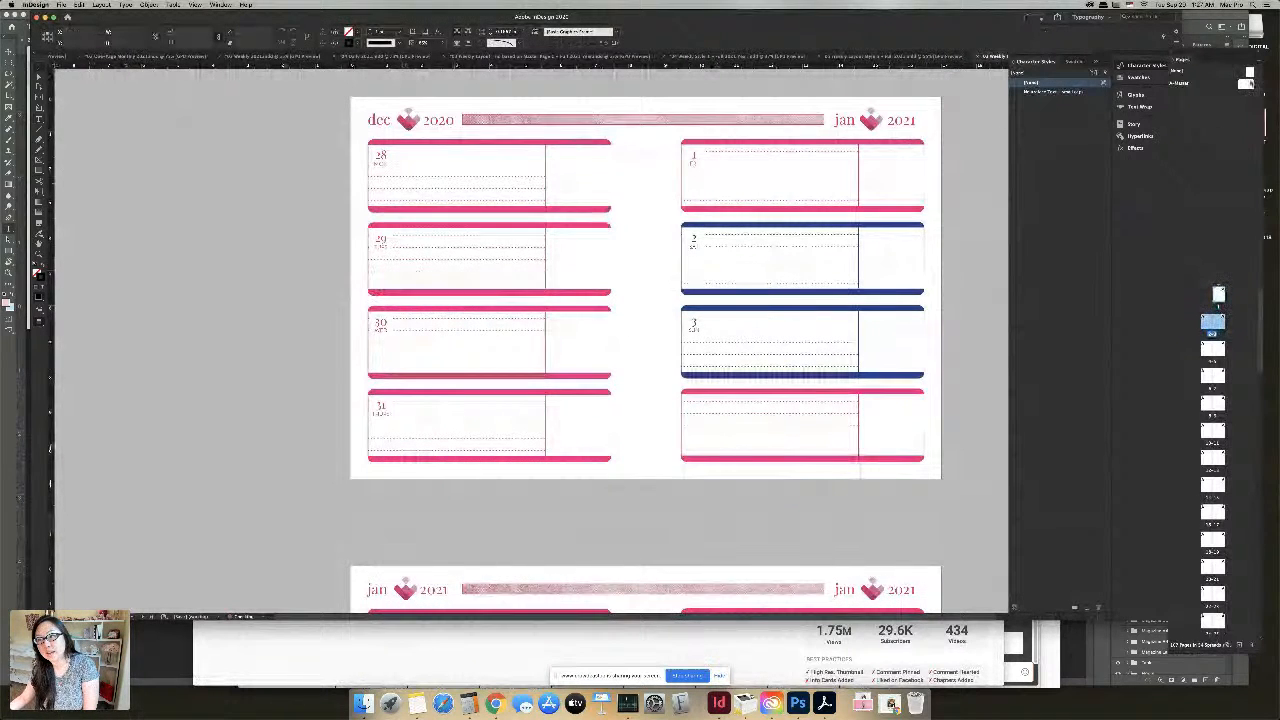
double_click(1218, 294)
double_click(1212, 322)
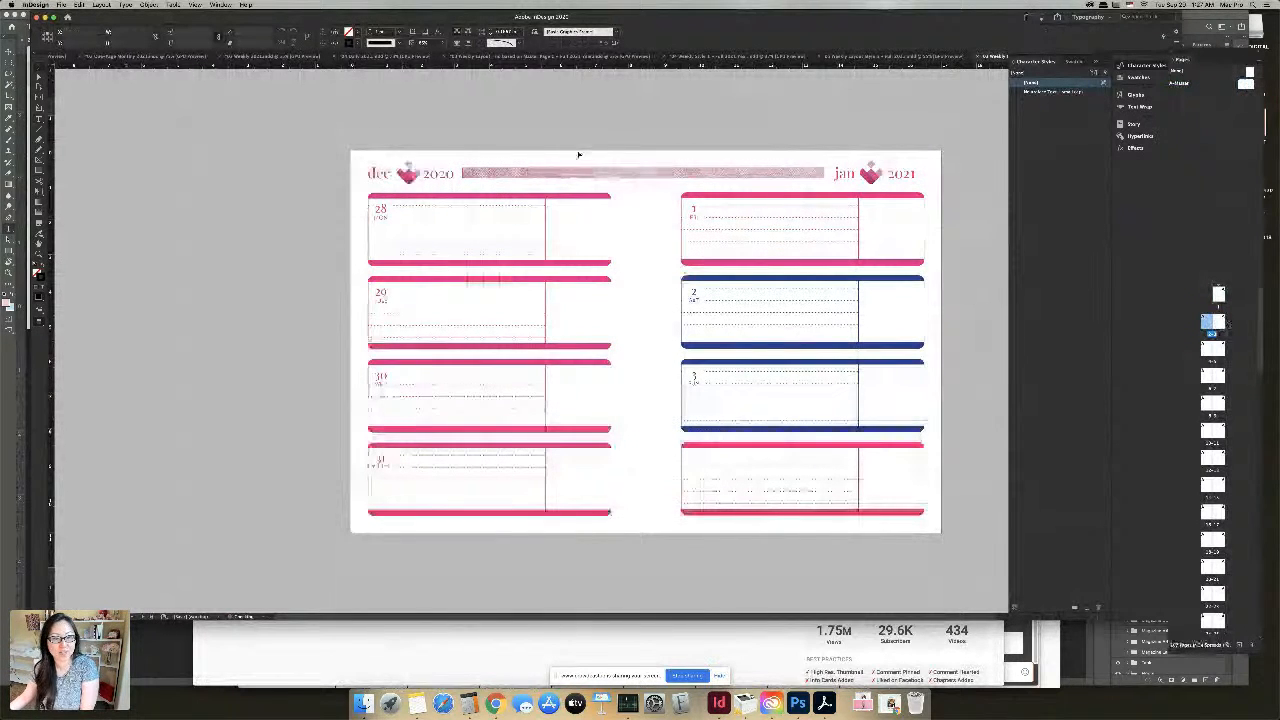
Delete the pink logo between dec and 2020, and undo the deletion
left_click(410, 174)
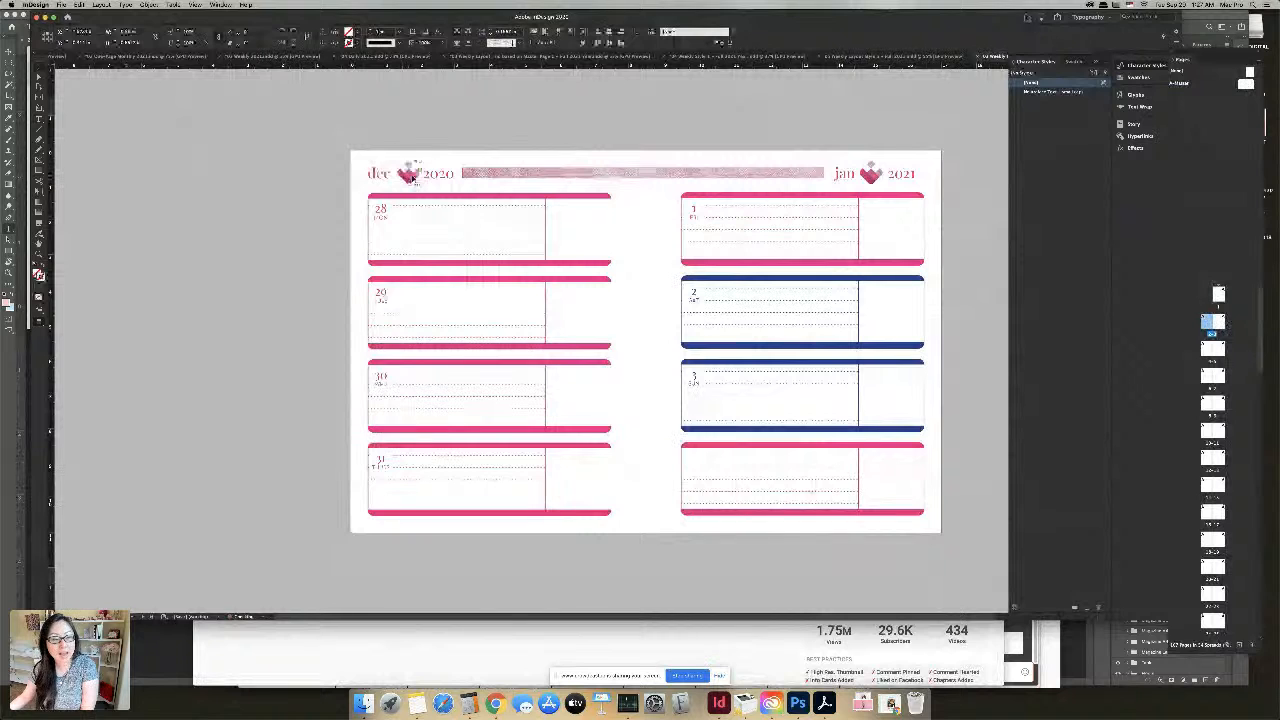
key("Delete")
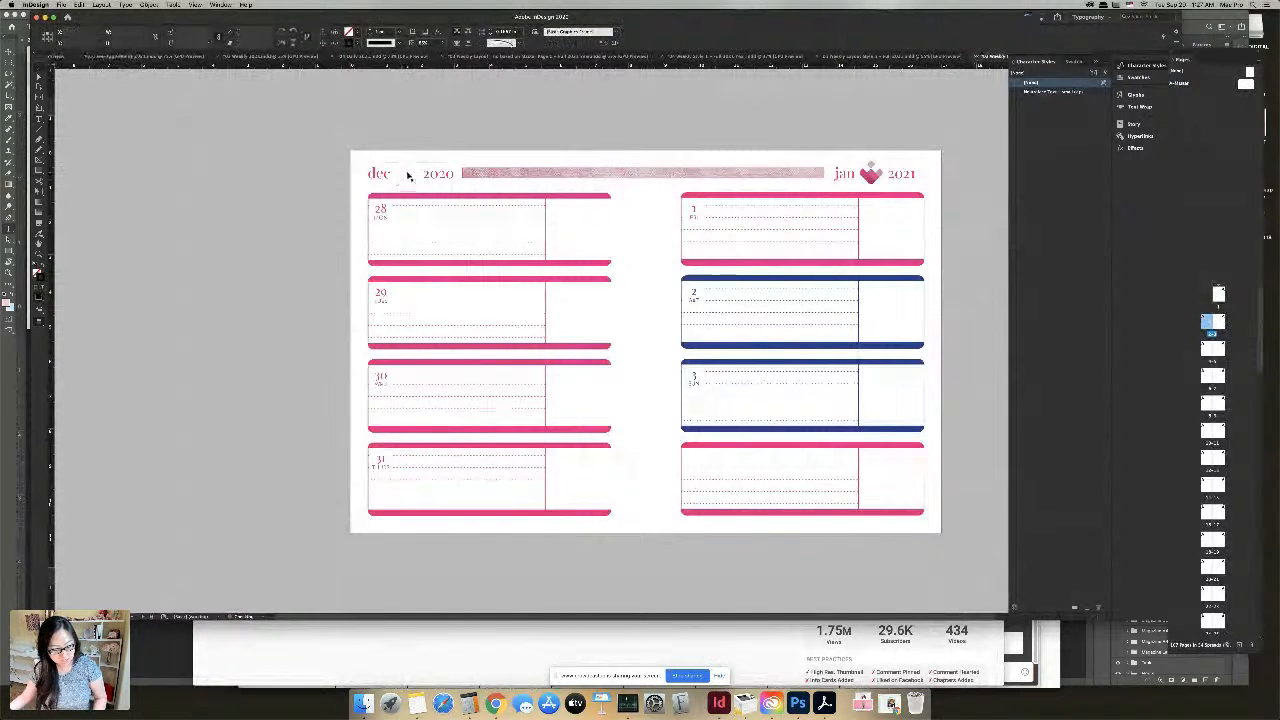
key("super+z")
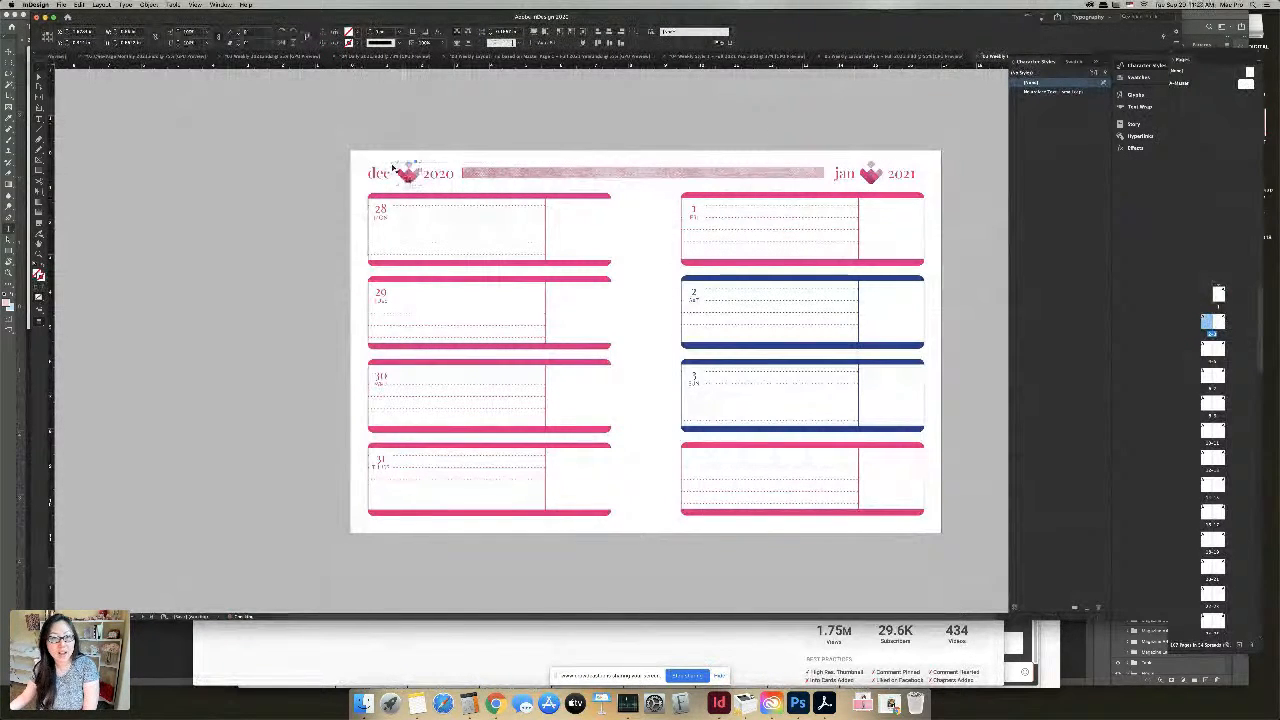
Switch to the Finder links folder and open PF-logo-icon.png in Adobe Photoshop 2020
key("super+Tab")
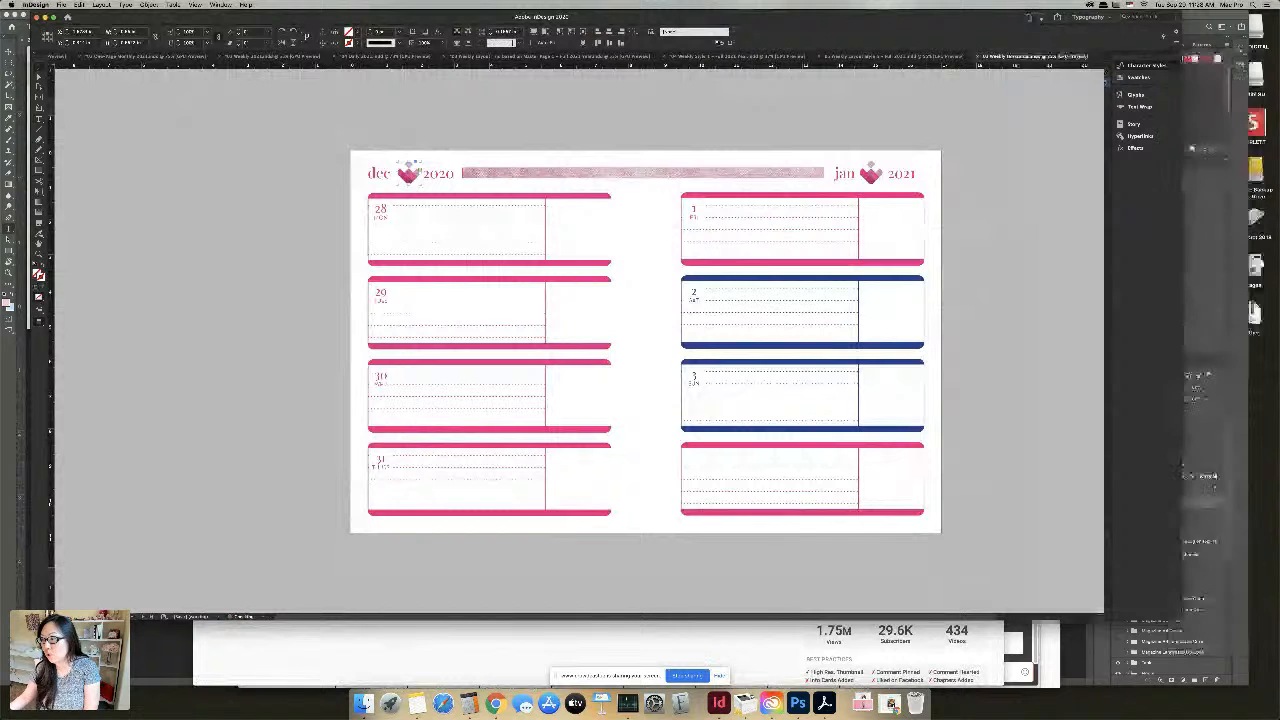
left_click_drag(795, 77, 538, 77)
double_click(488, 150)
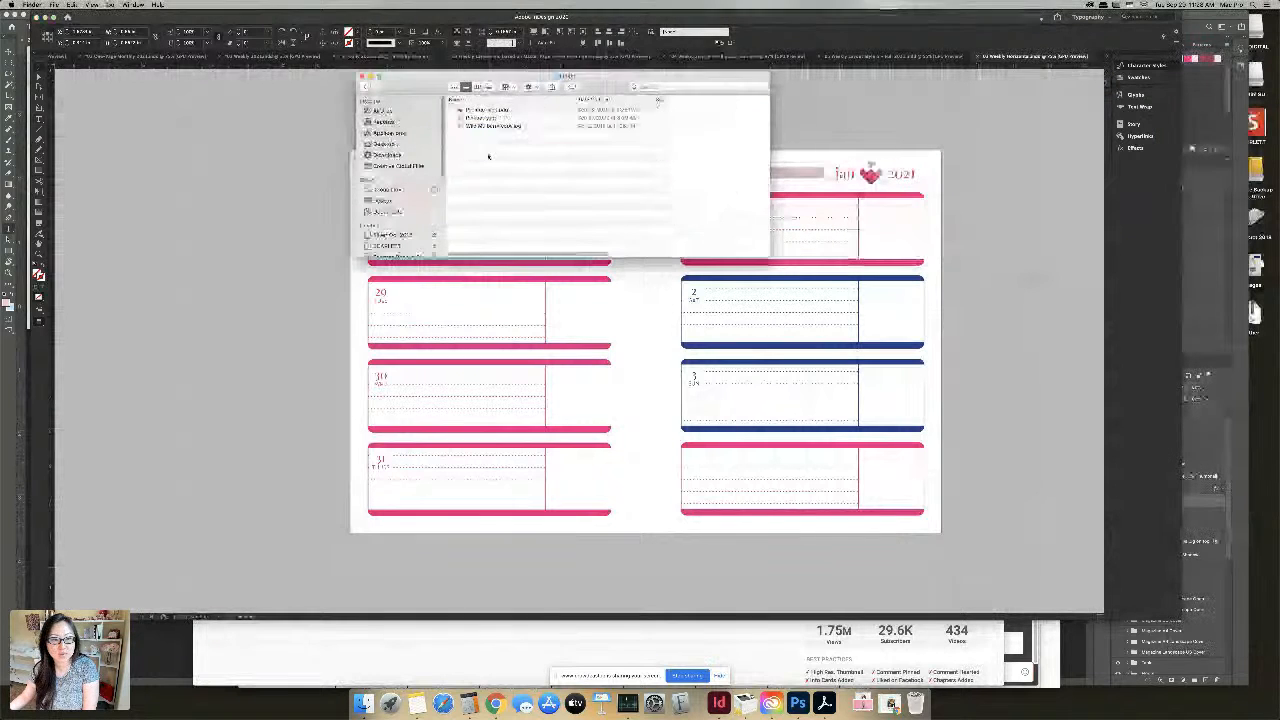
left_click(487, 110)
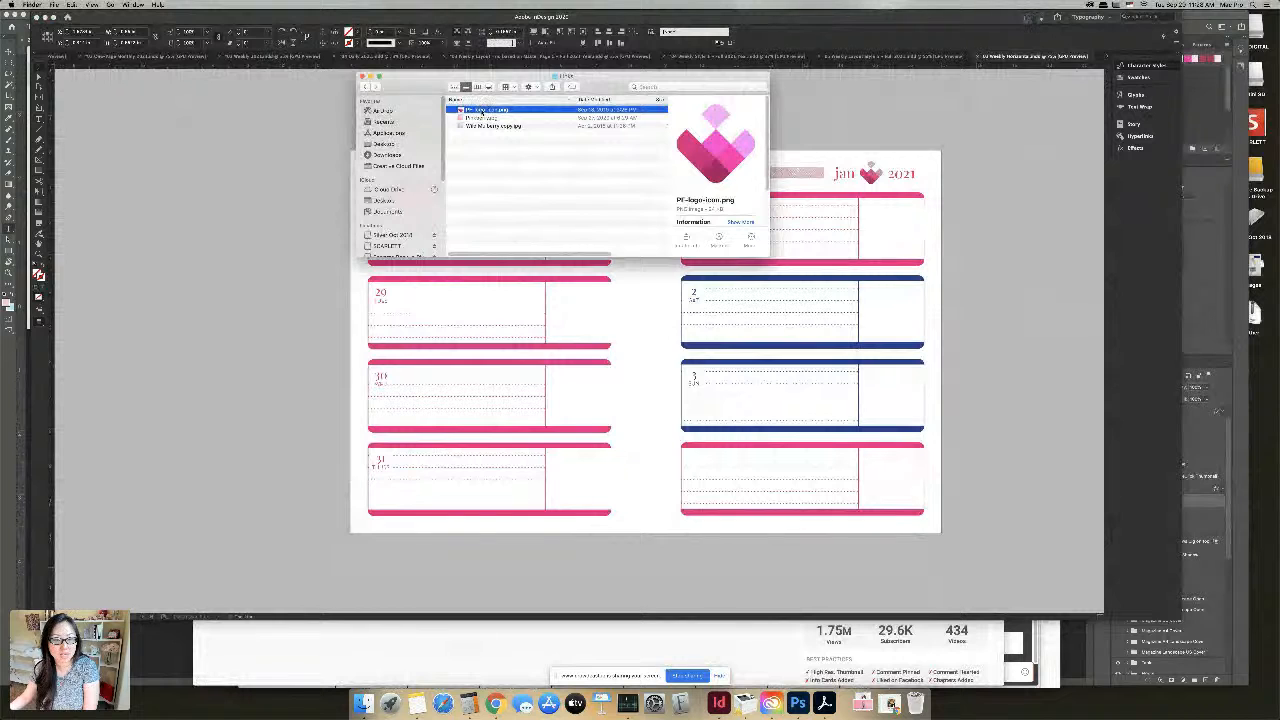
right_click(481, 111)
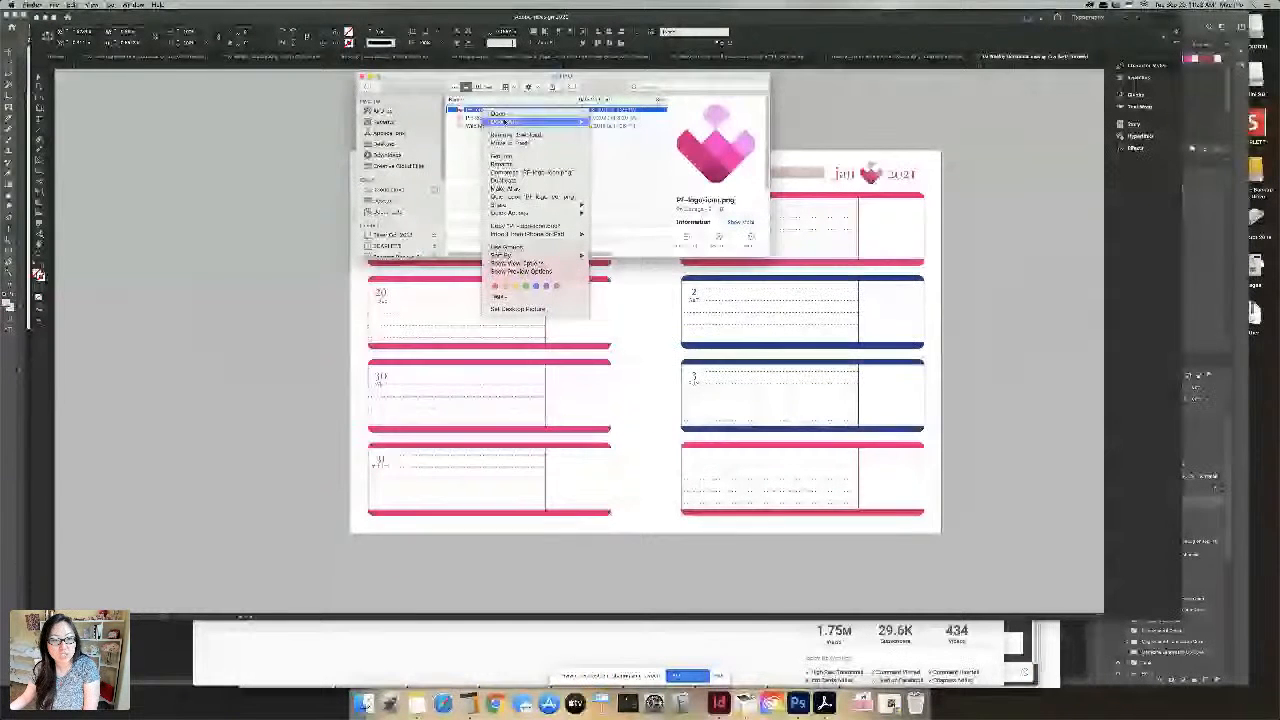
mouse_move(530, 121)
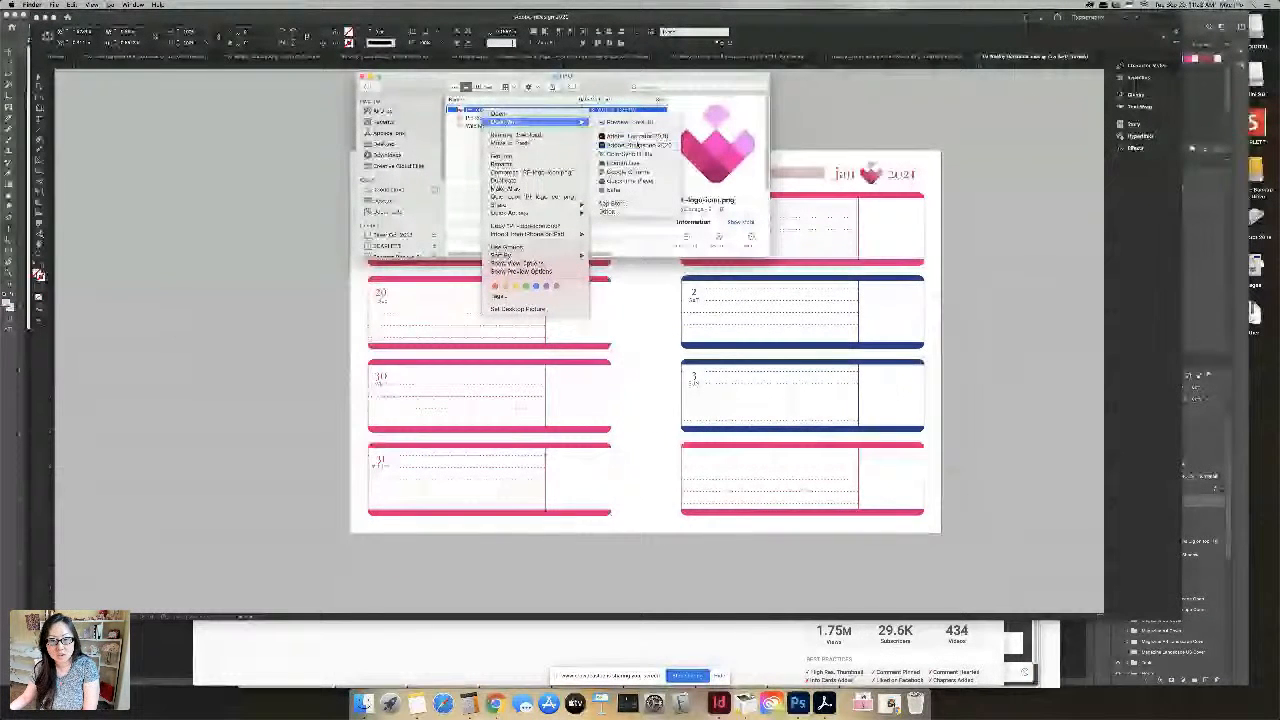
left_click(637, 145)
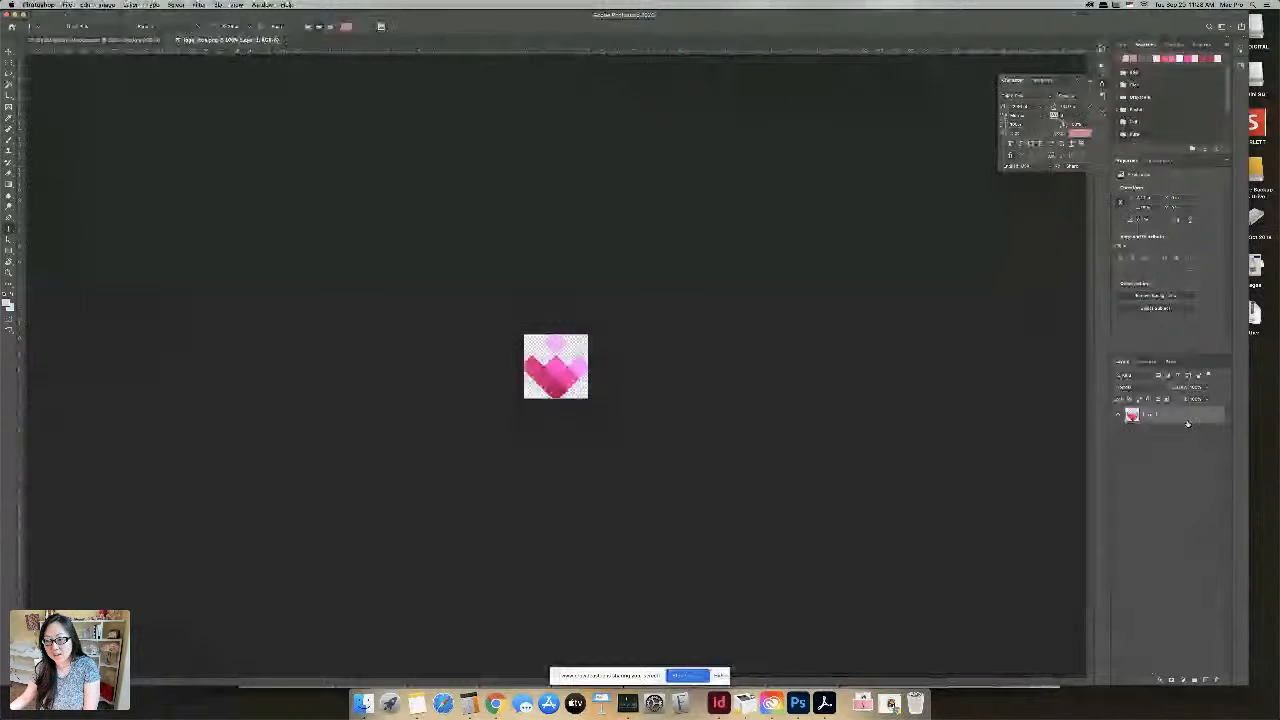
Add a Hue/Saturation adjustment layer above the logo, raising the saturation and shifting the hue to turn the pink icon blue
left_click(1183, 679)
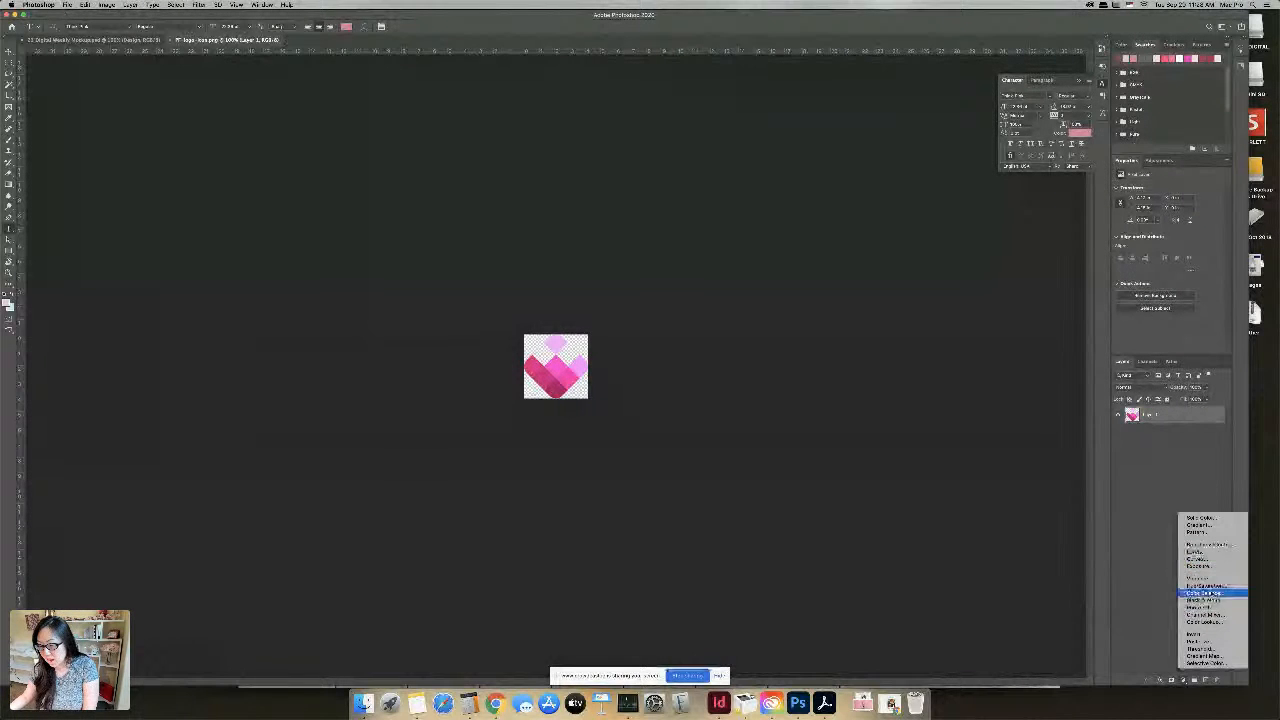
left_click(1205, 586)
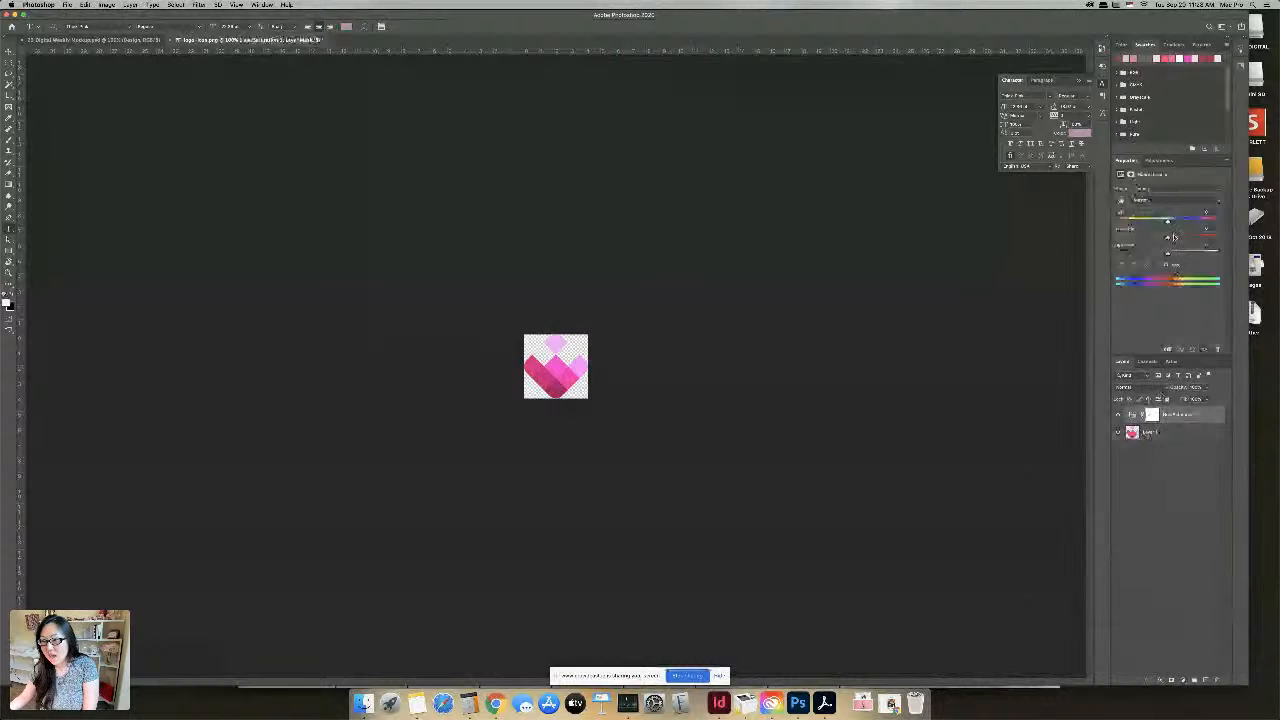
left_click_drag(1168, 237, 1136, 225)
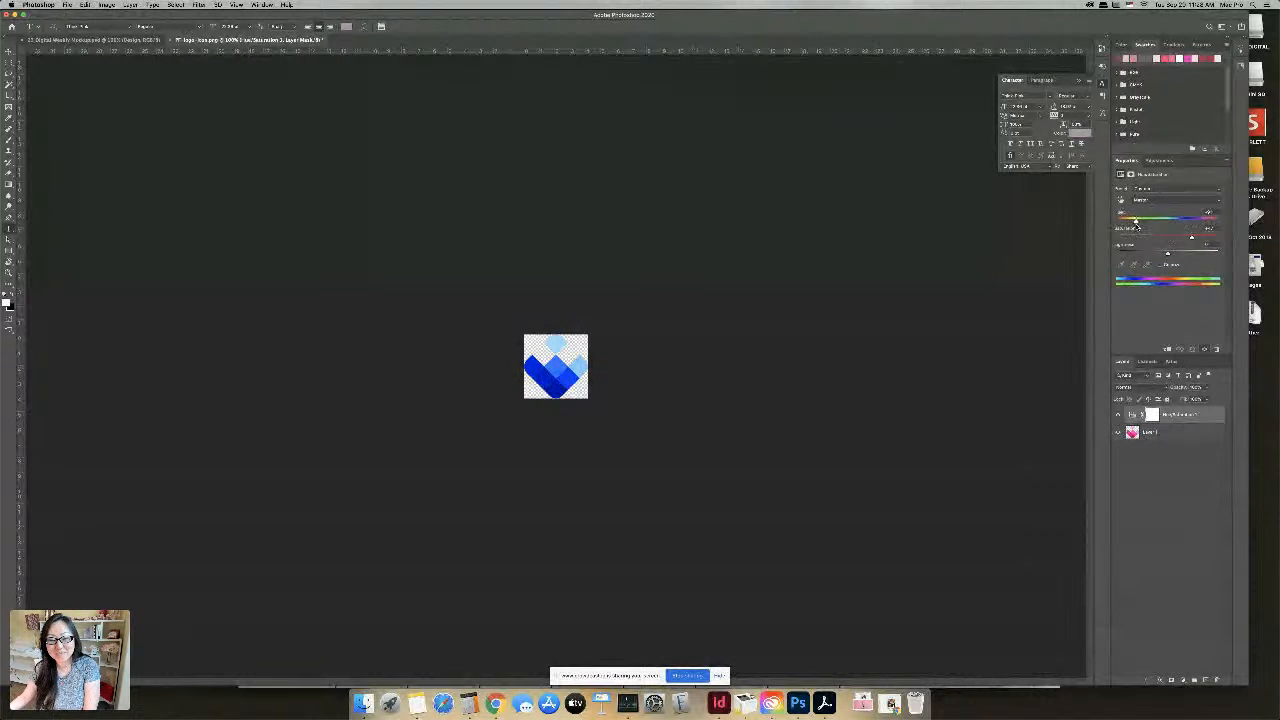
key("t")
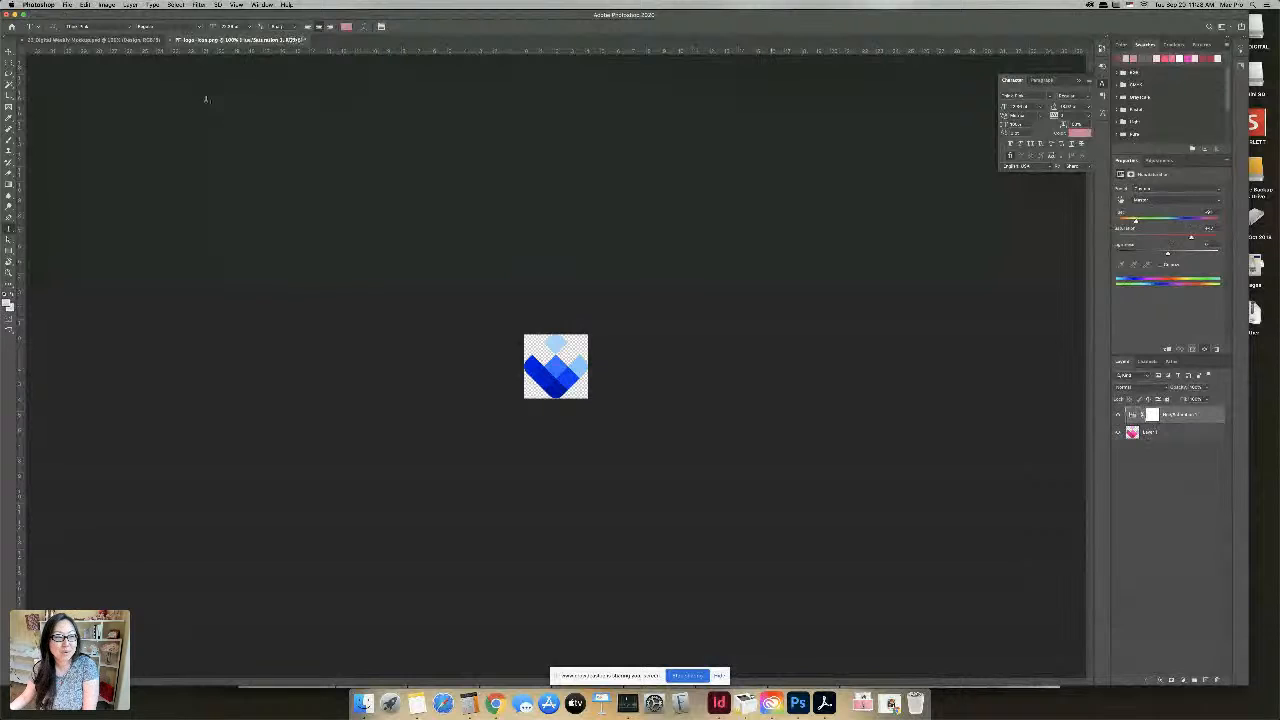
Export the blue logo with Save for Web as a high-quality JPEG on the Desktop, adding BLUE to the file name
left_click(67, 5)
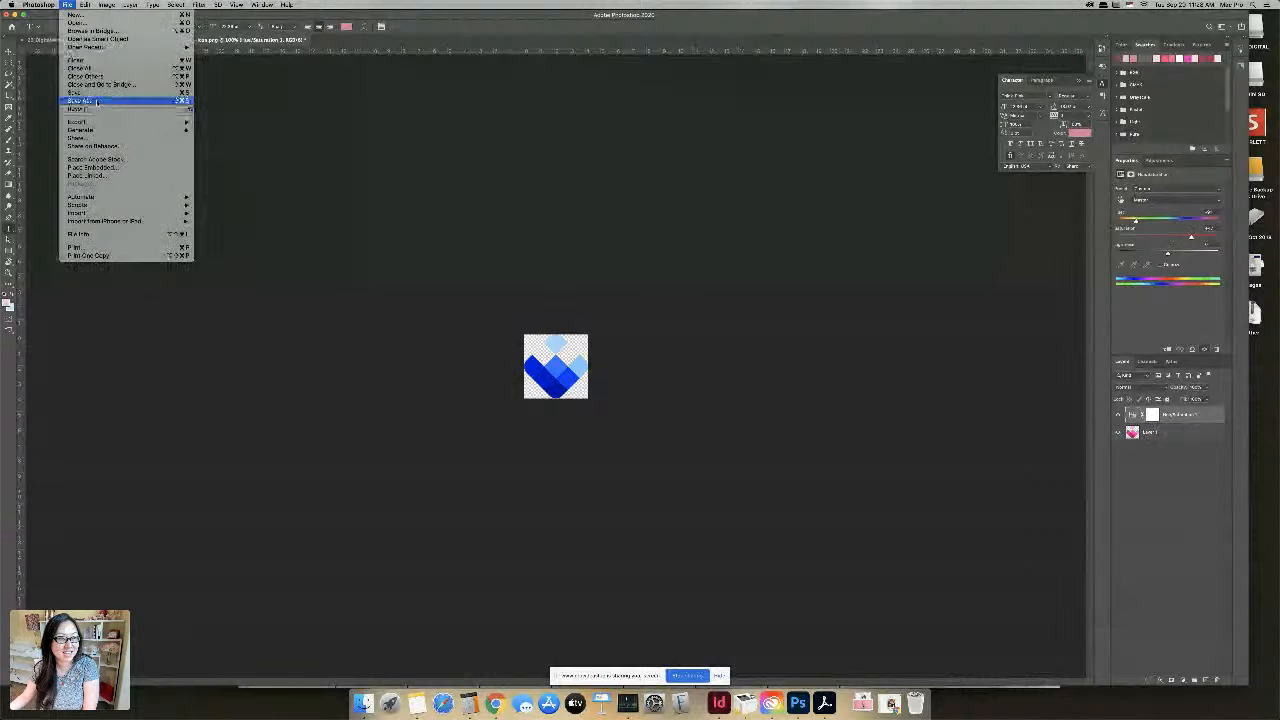
mouse_move(103, 124)
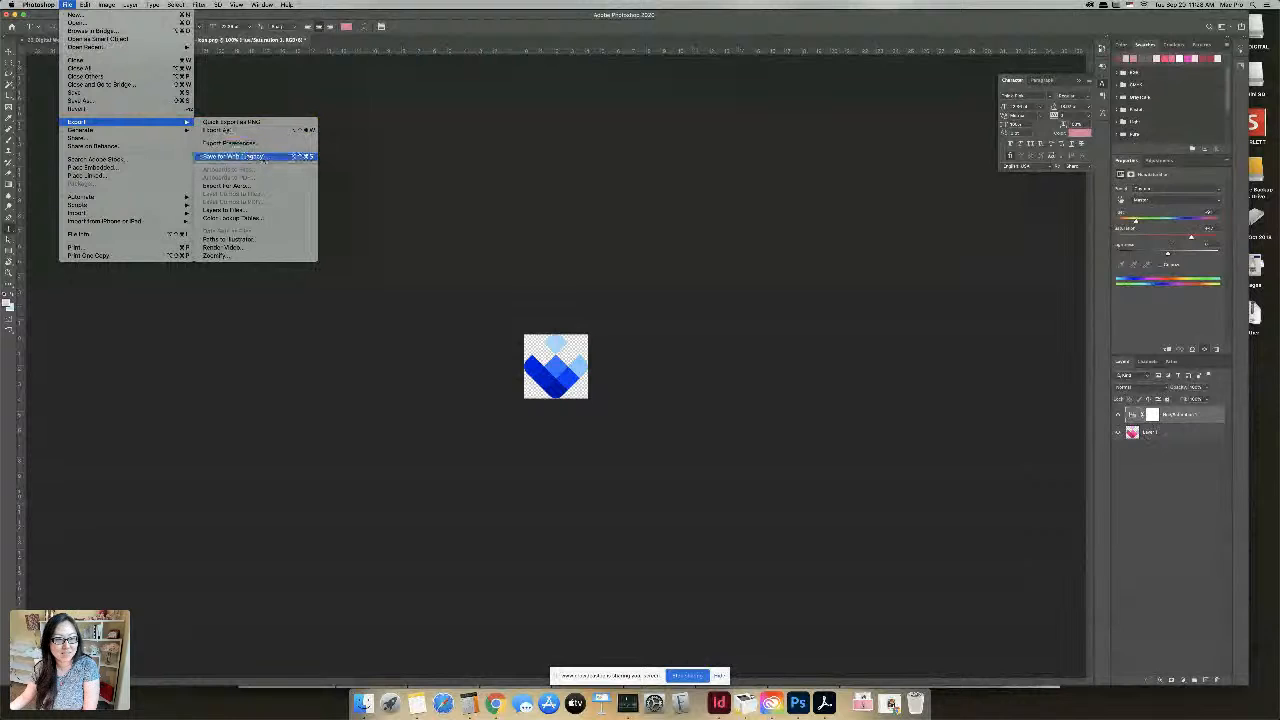
left_click(287, 158)
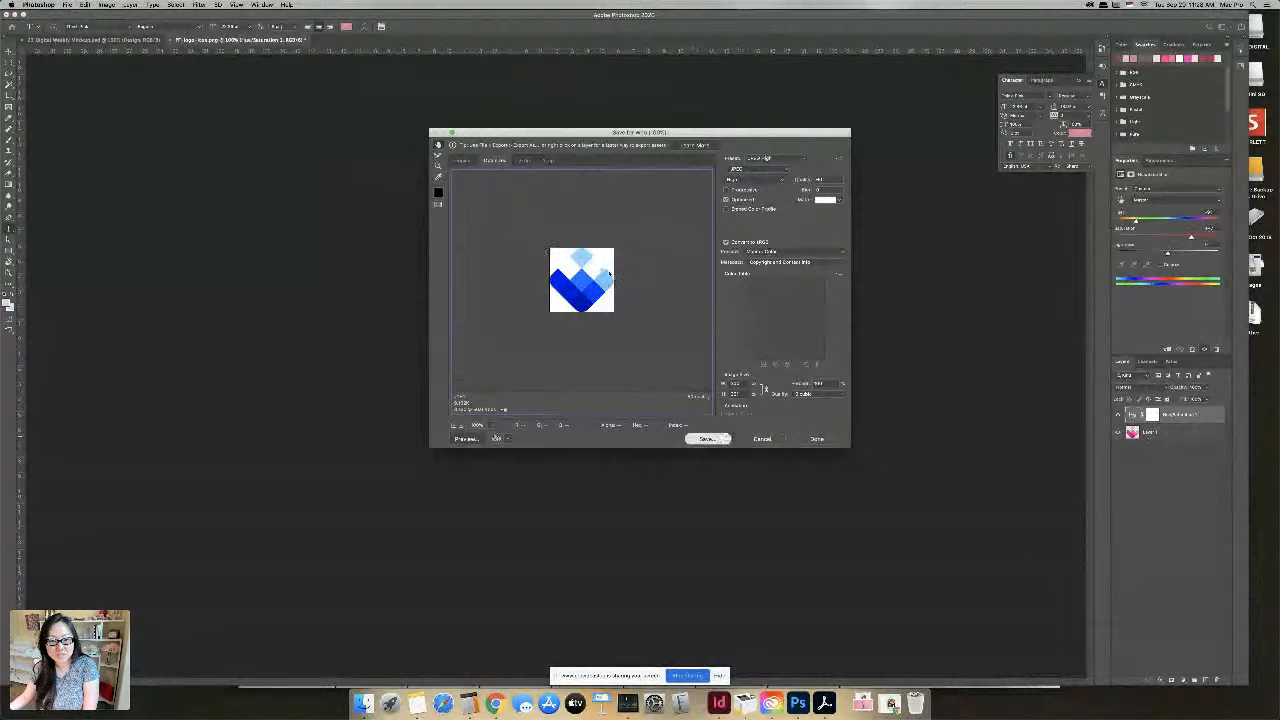
key("Return")
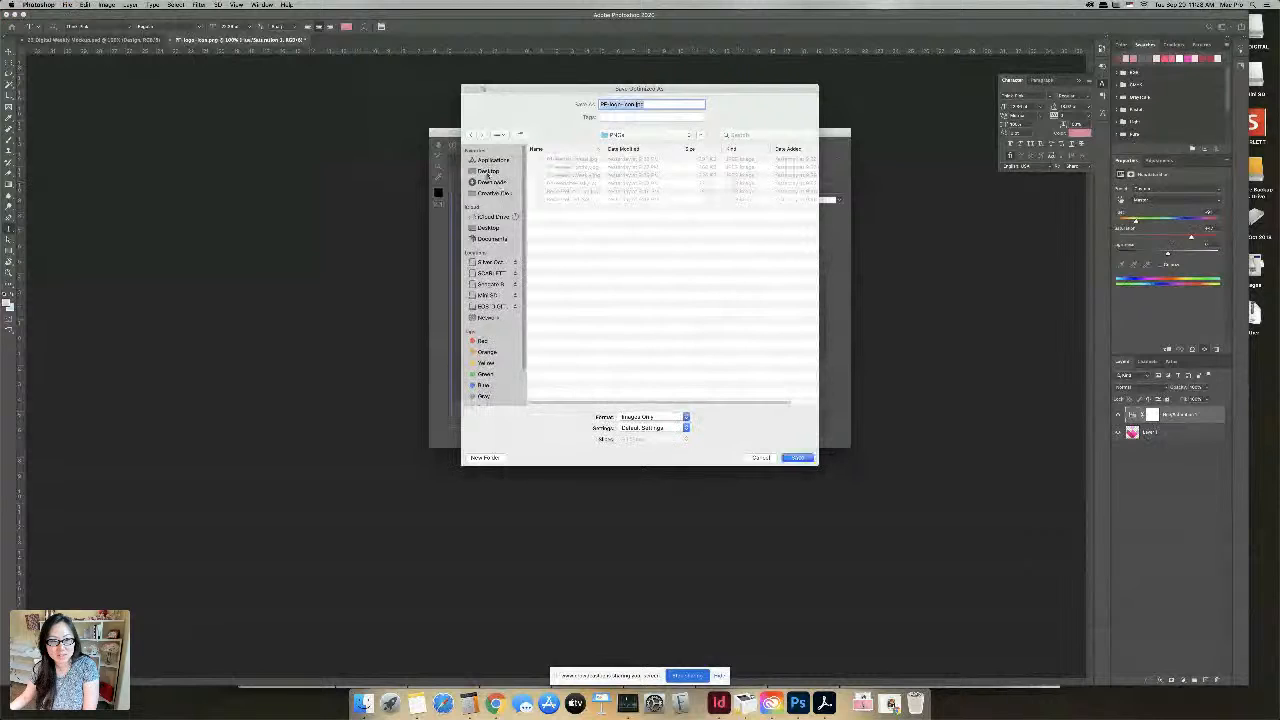
left_click(634, 104)
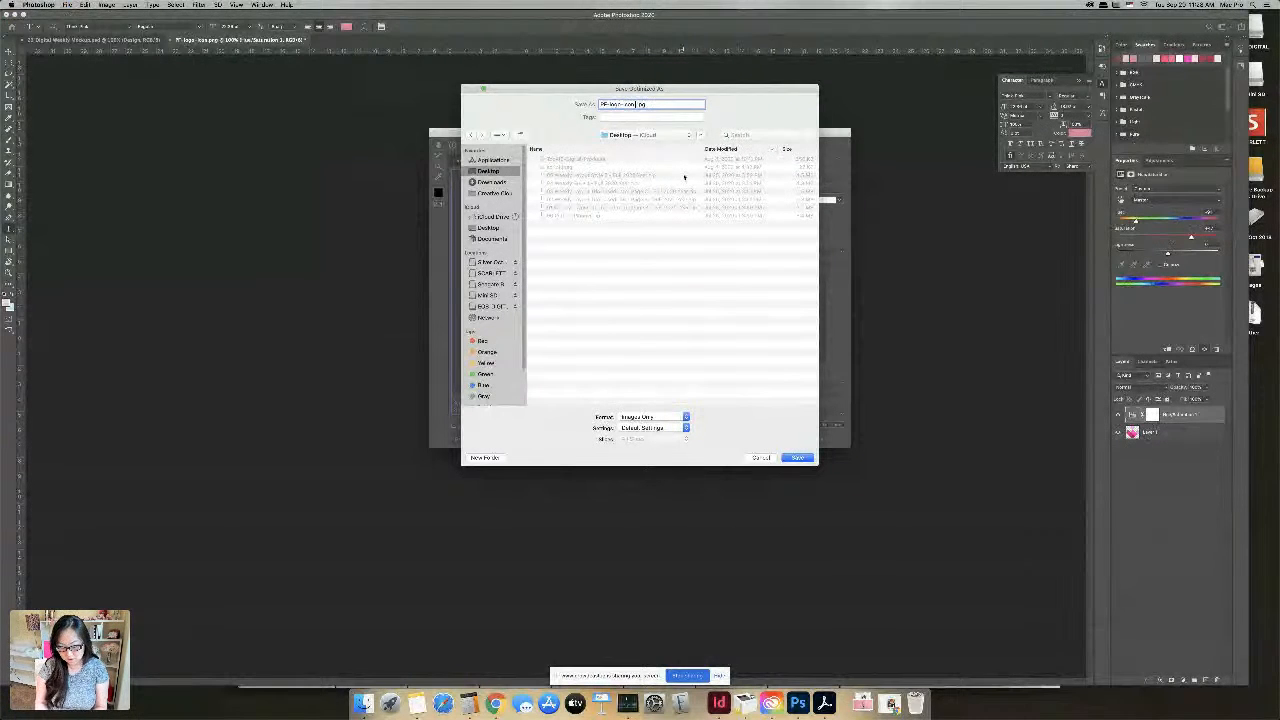
type("-in-UI")
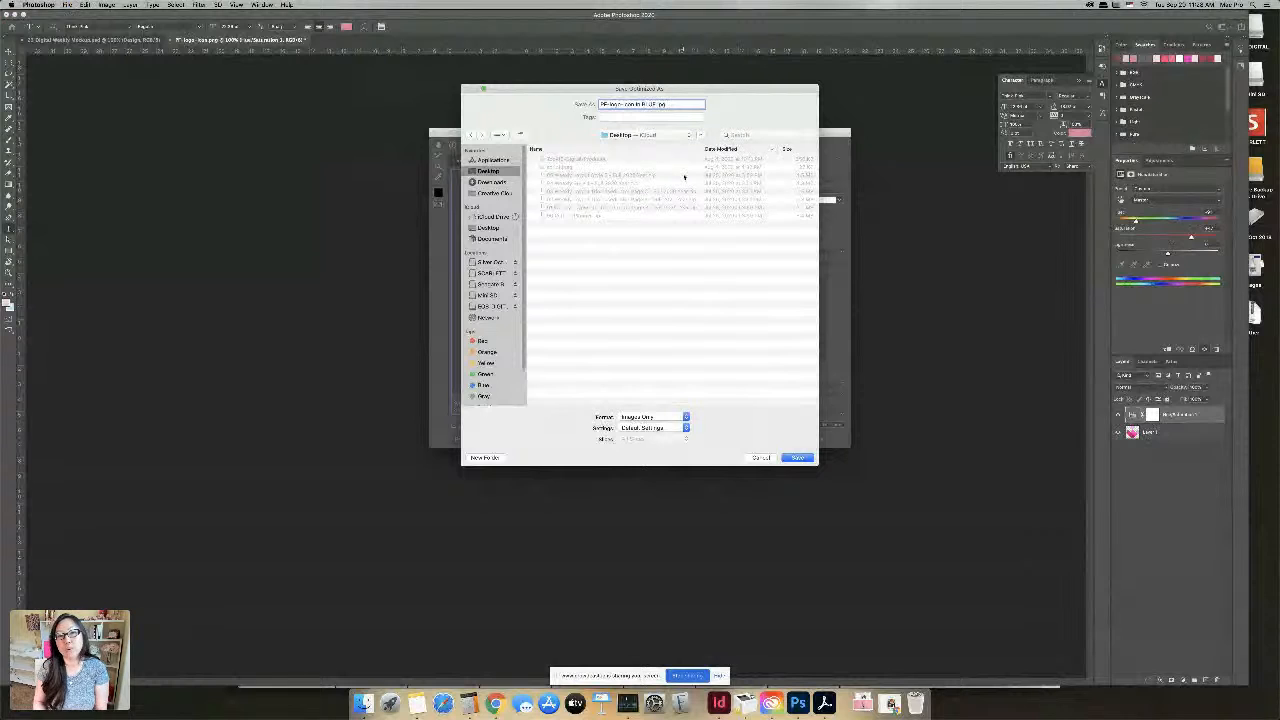
key("Return")
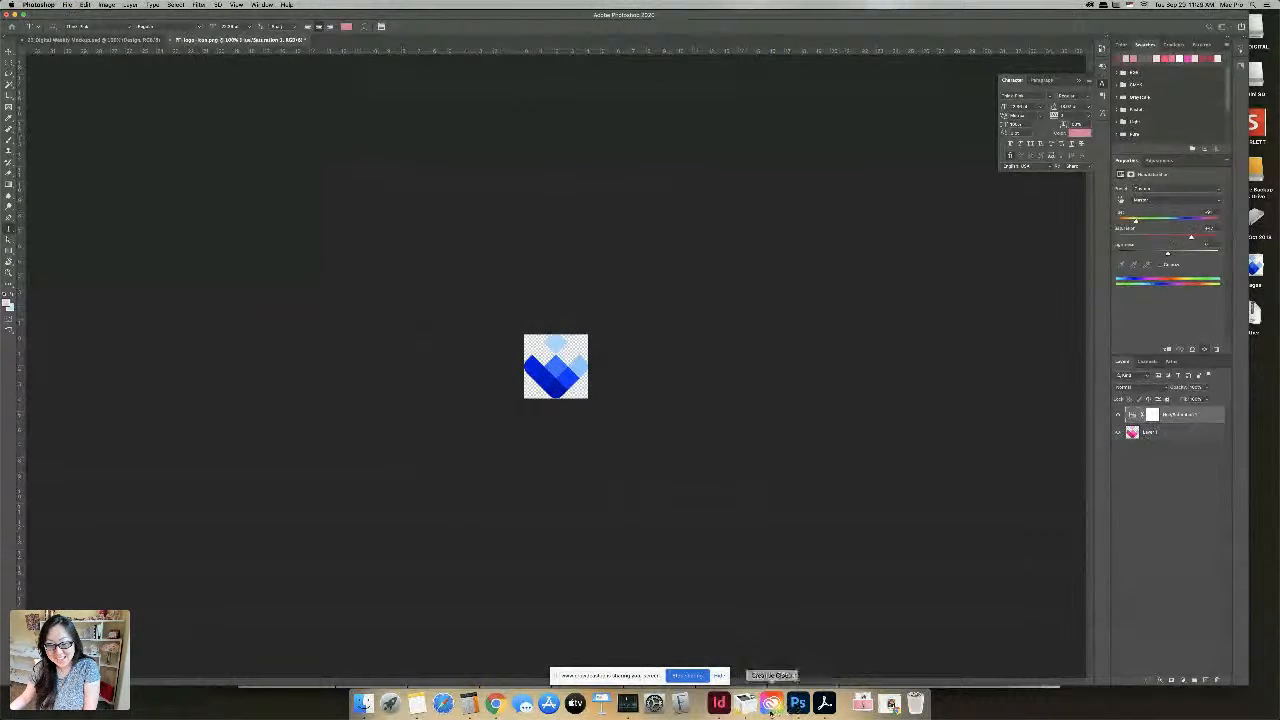
Switch to InDesign and place the blue logo JPEG from the Desktop in the selected logo frame between dec and 2020
left_click(722, 704)
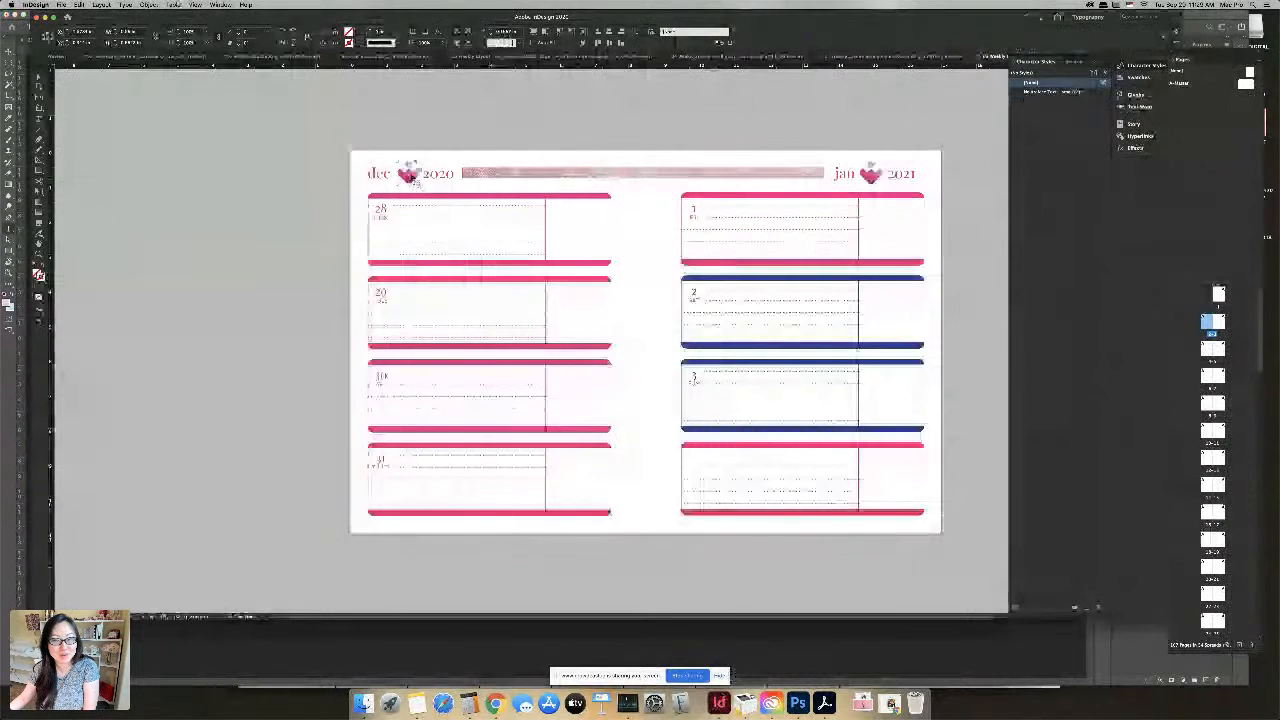
left_click(61, 5)
left_click(100, 115)
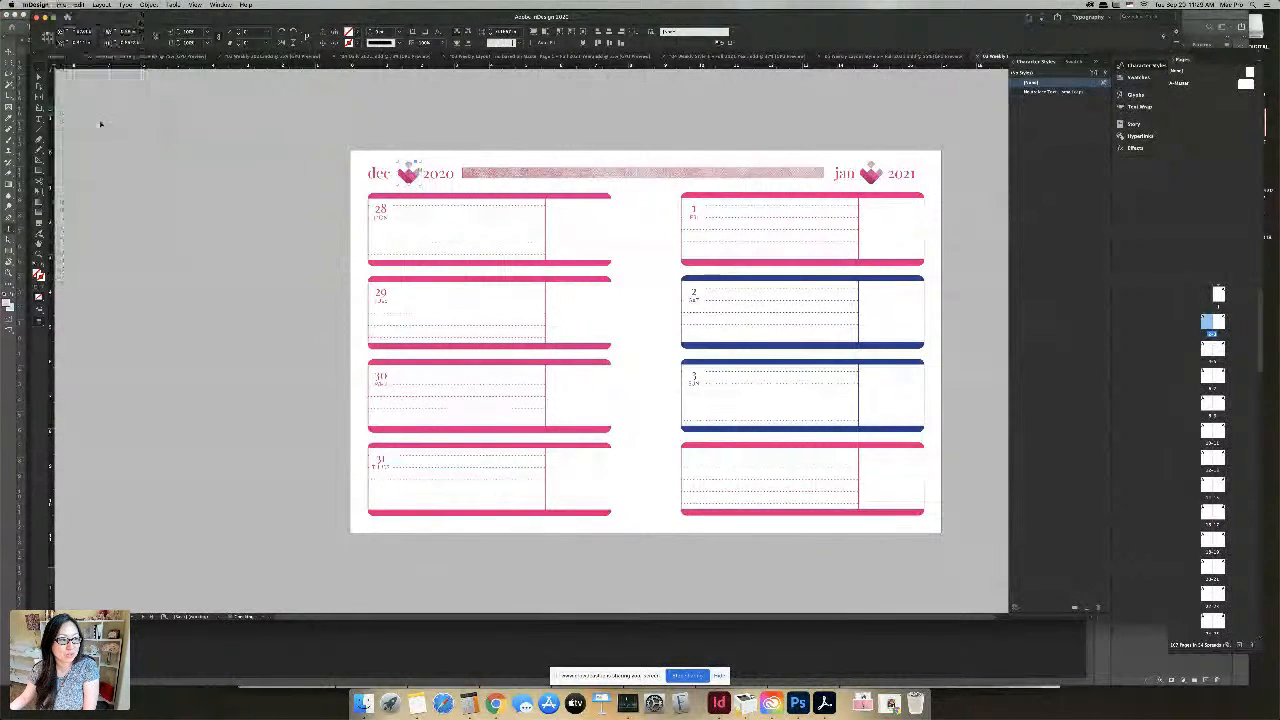
left_click(61, 5)
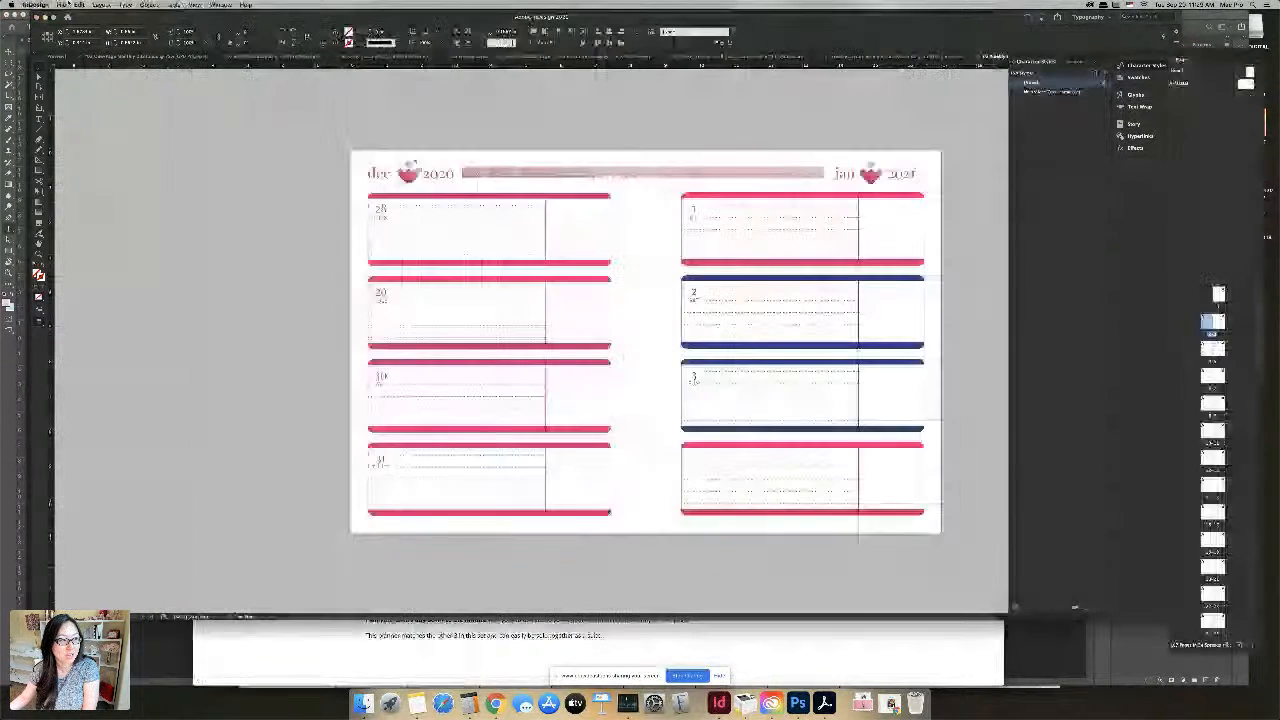
left_click(61, 5)
left_click(80, 114)
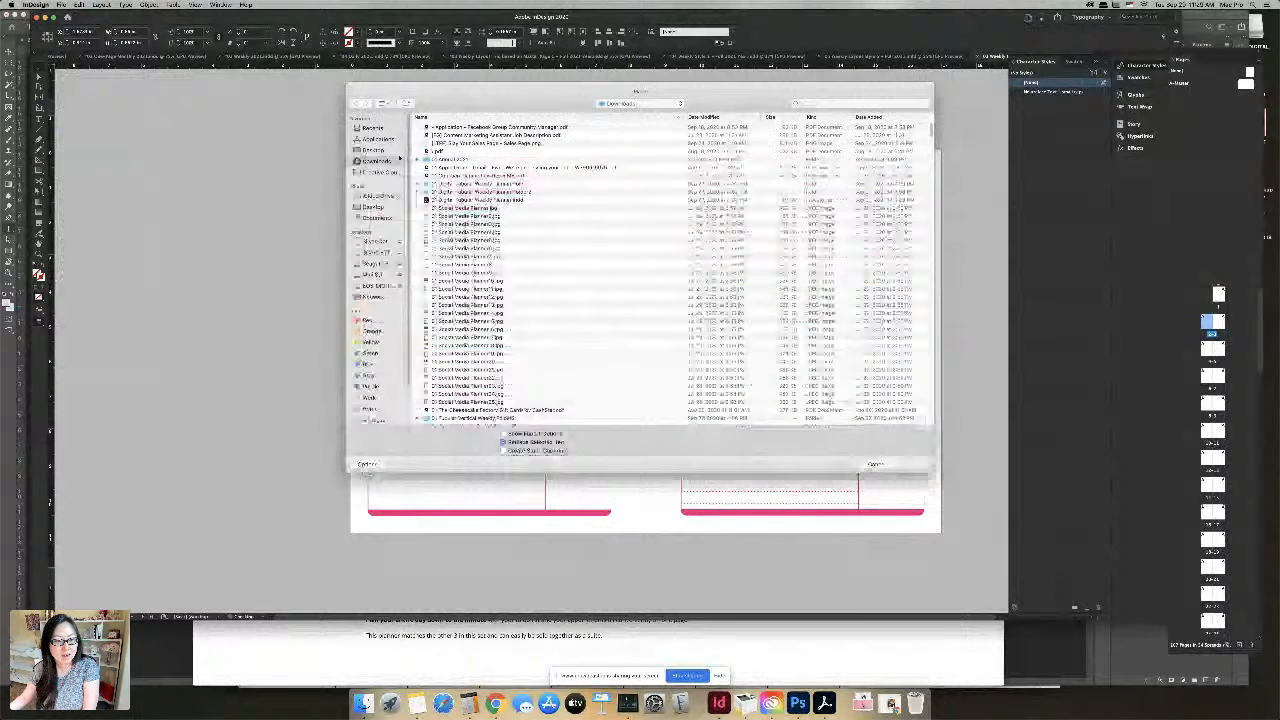
double_click(456, 136)
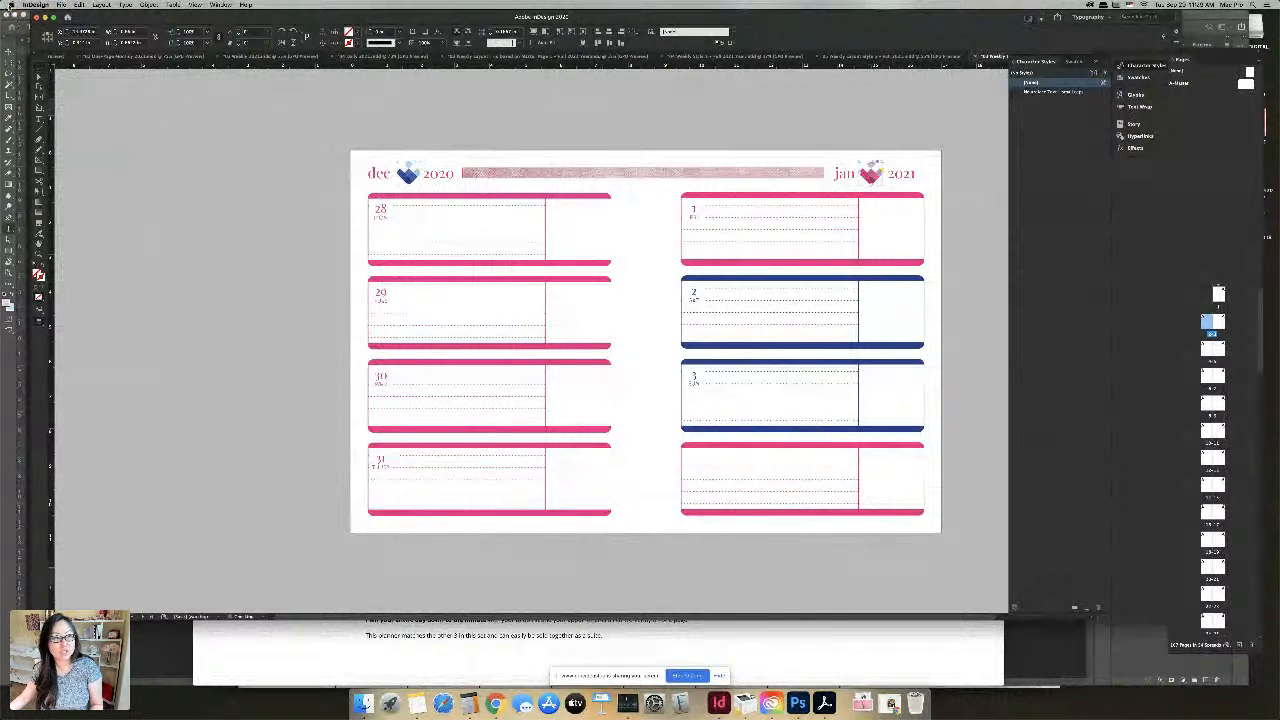
Replace the pink logo between jan and 2021 with the same blue logo JPEG from the Desktop
left_click(61, 4)
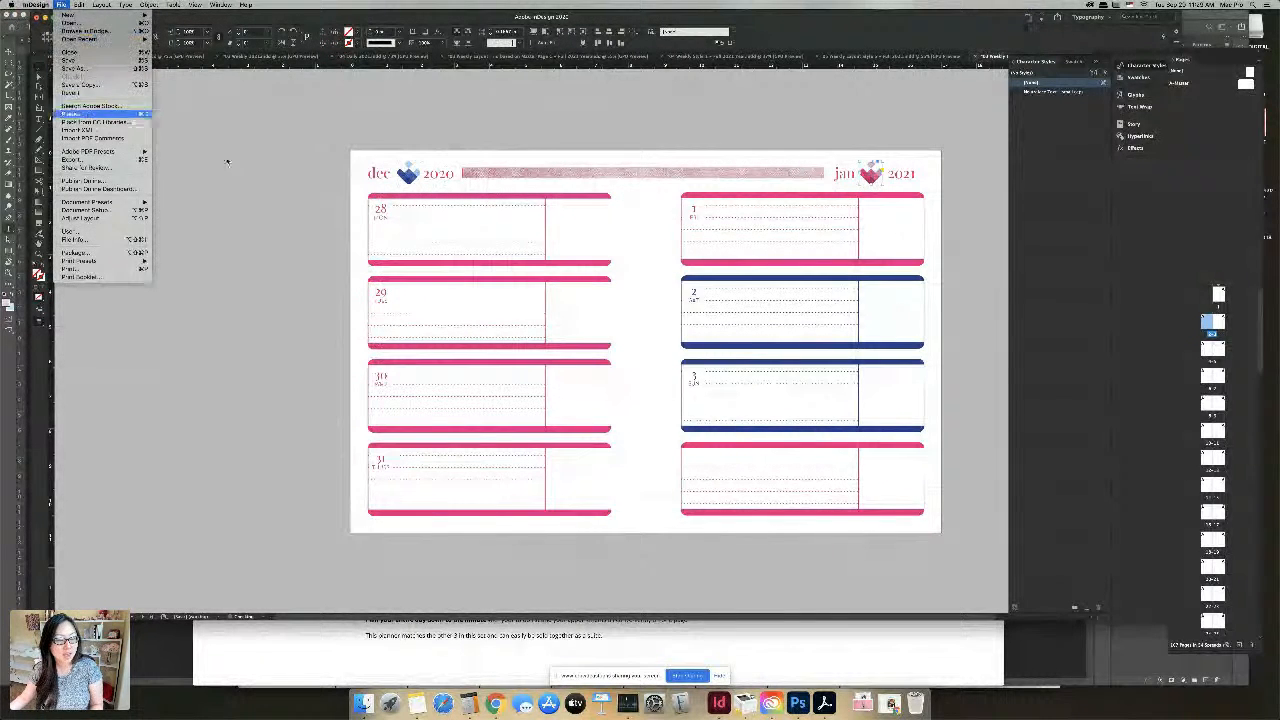
left_click(75, 113)
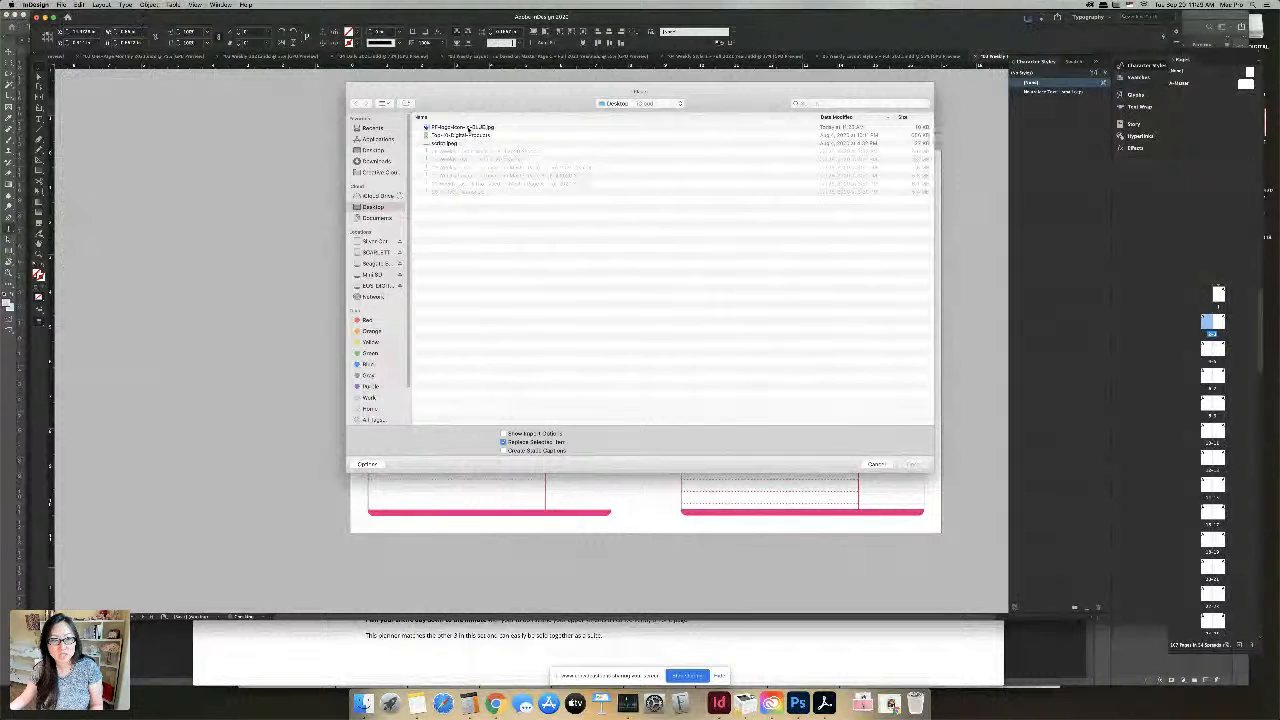
double_click(468, 128)
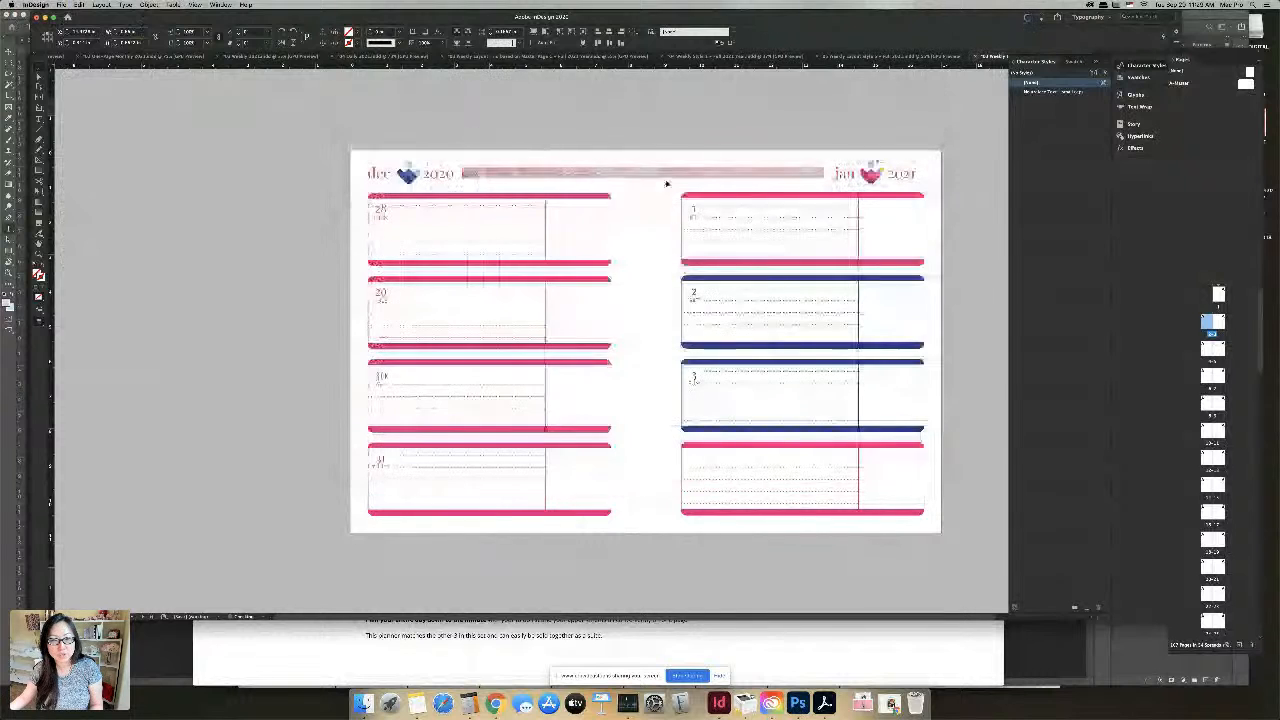
Change the text color of the dec 2020 and jan 2021 headings to the dark blue swatch
left_click(373, 173)
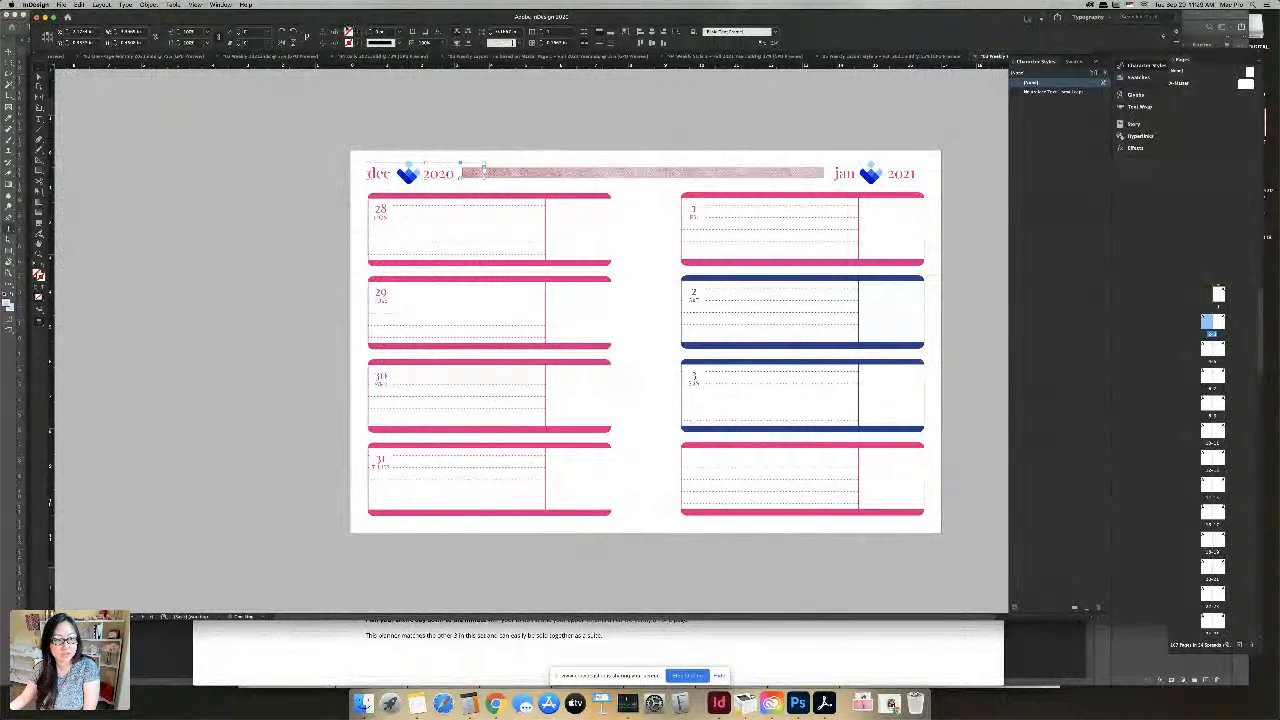
left_click(352, 33)
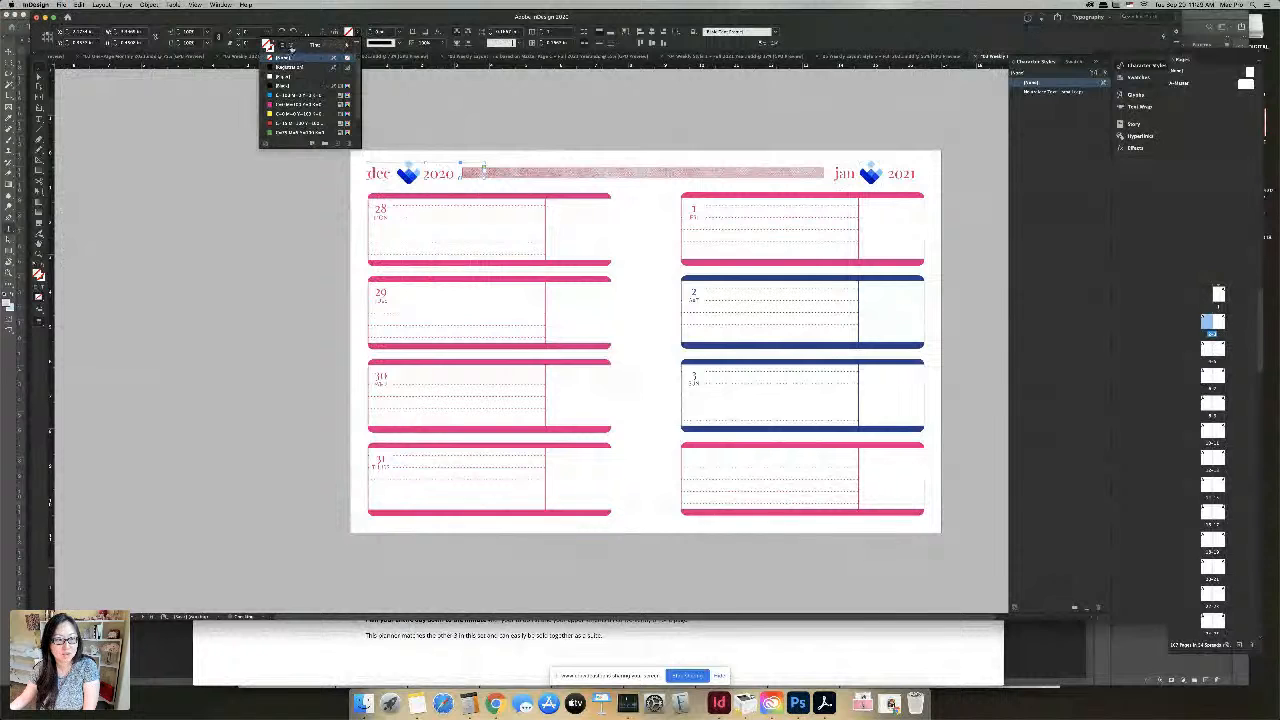
left_click(290, 46)
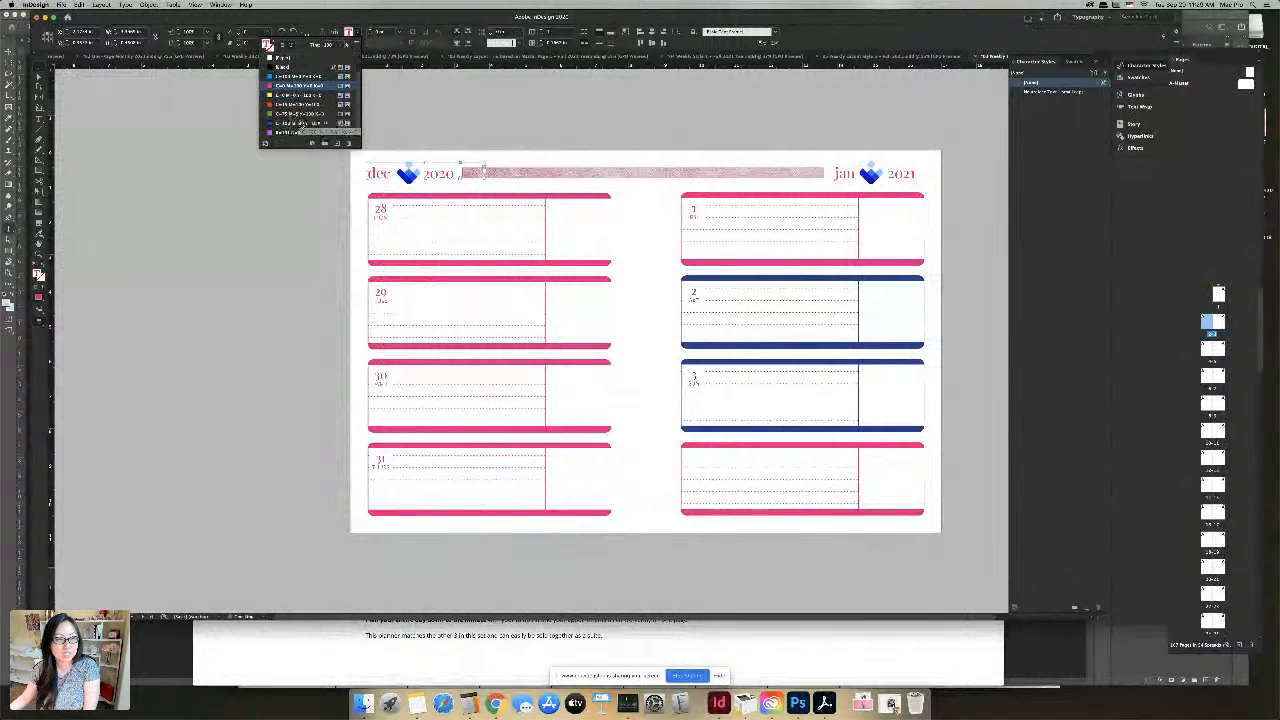
left_click(902, 178)
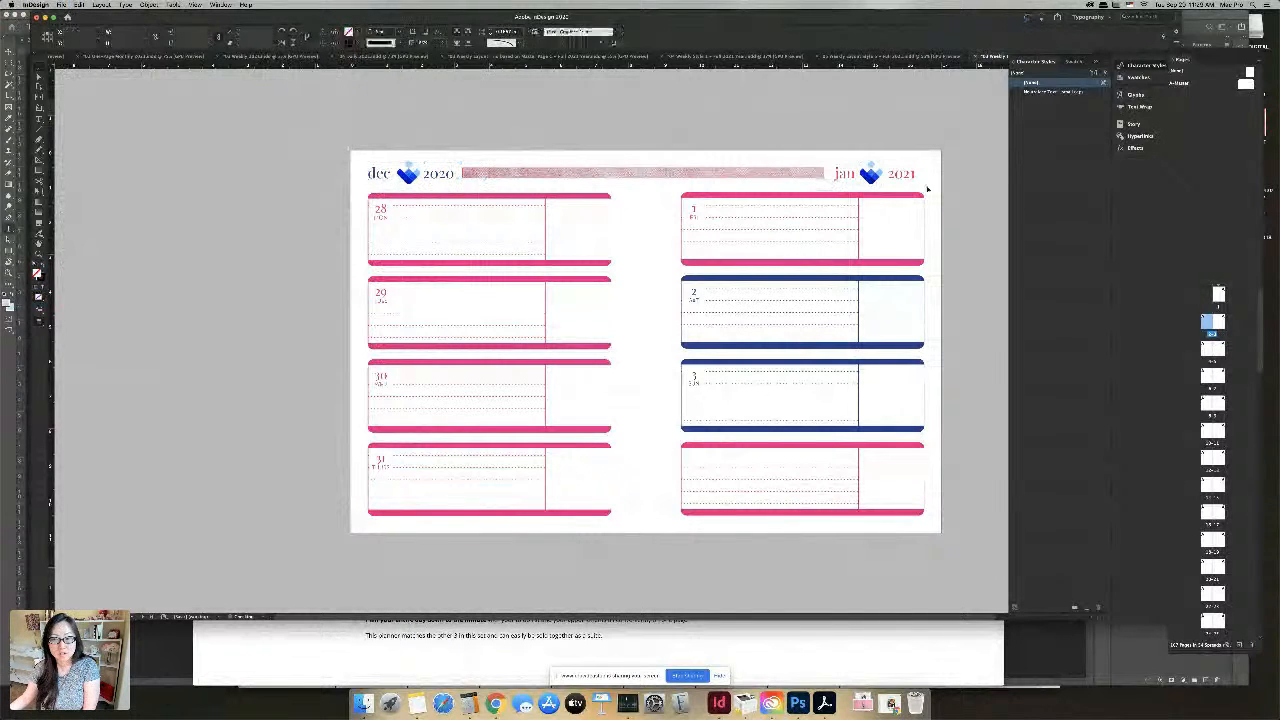
left_click(357, 33)
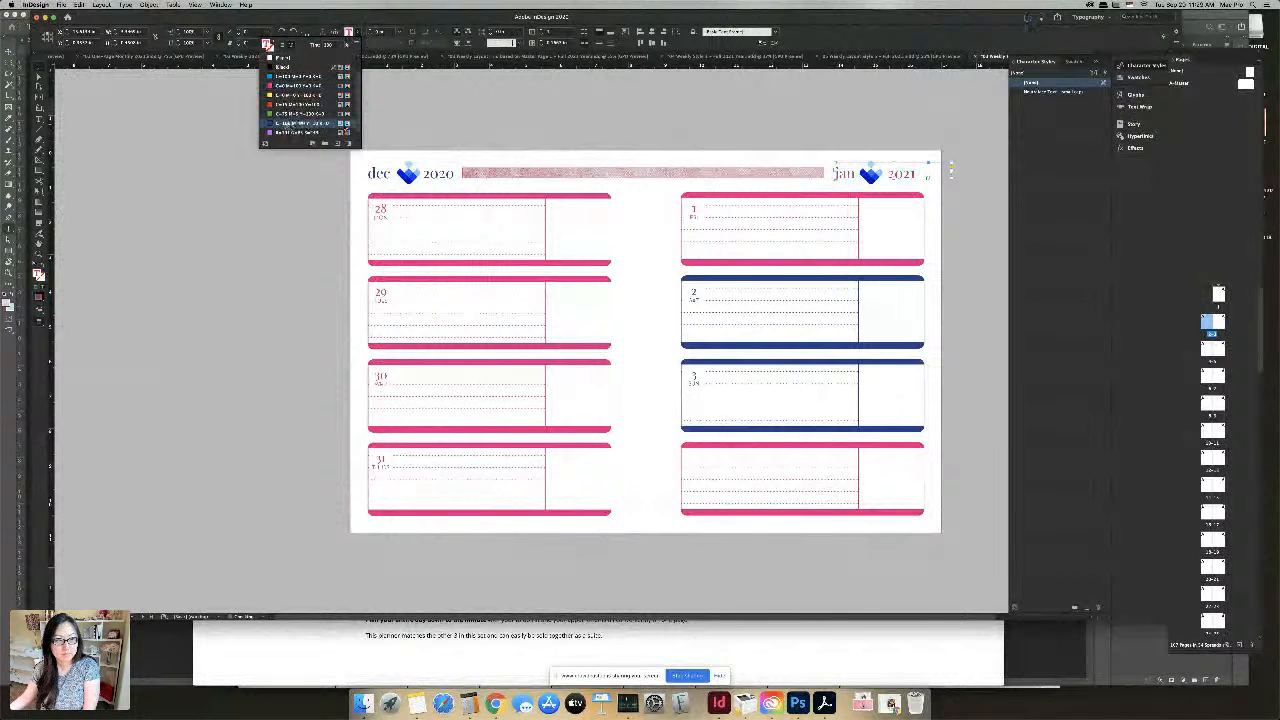
Switch to the browser and check the livestream dashboard and the webinar chat for viewer questions
left_click(624, 204)
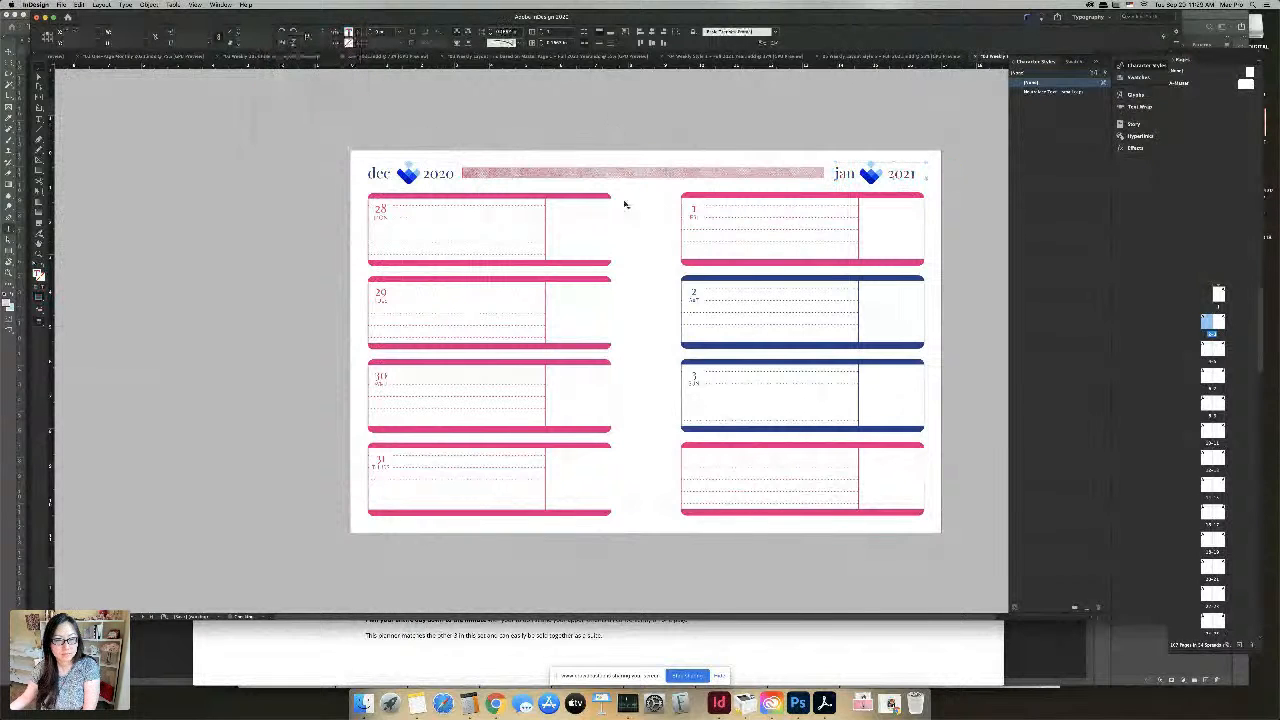
left_click(506, 646)
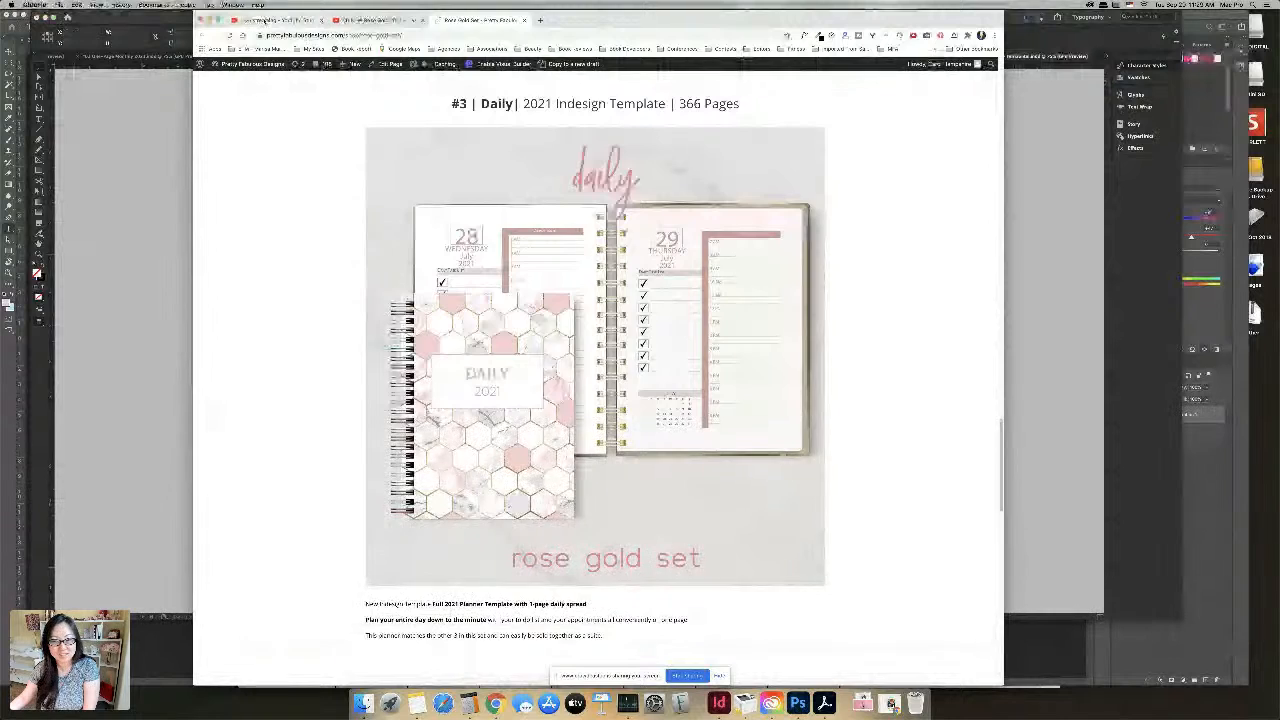
left_click(322, 25)
left_click(160, 110)
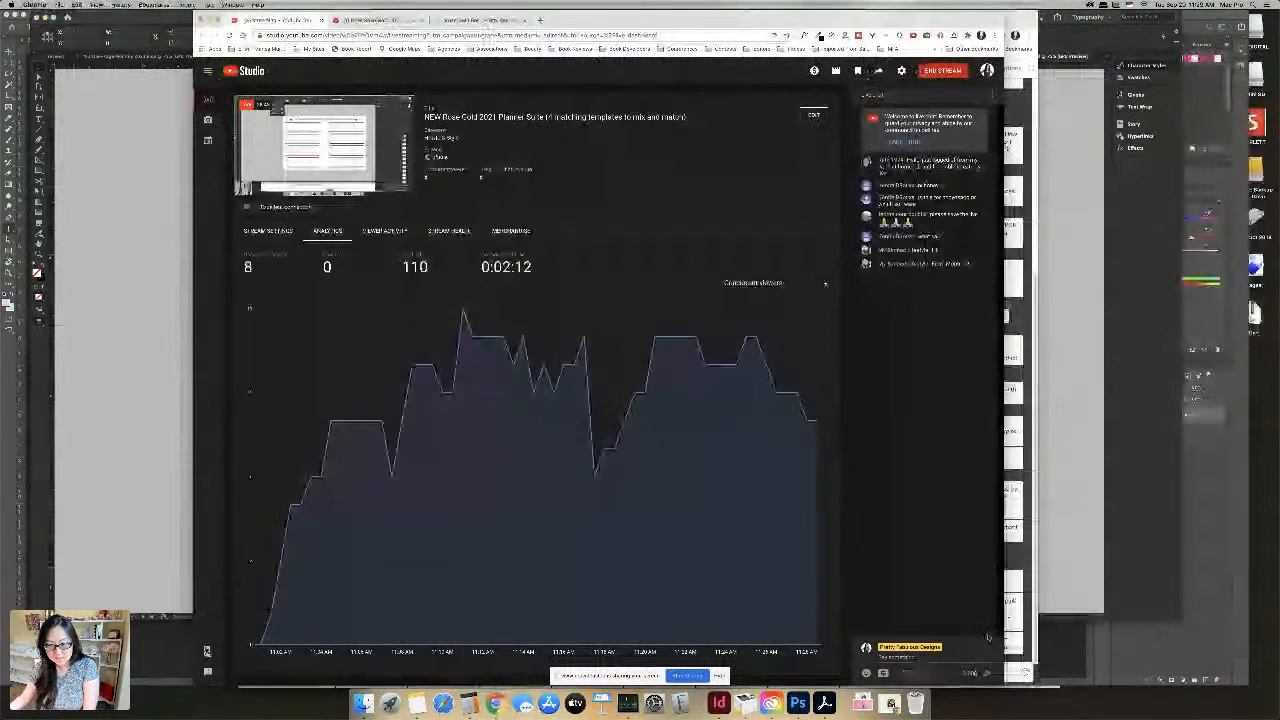
key("ctrl+Up")
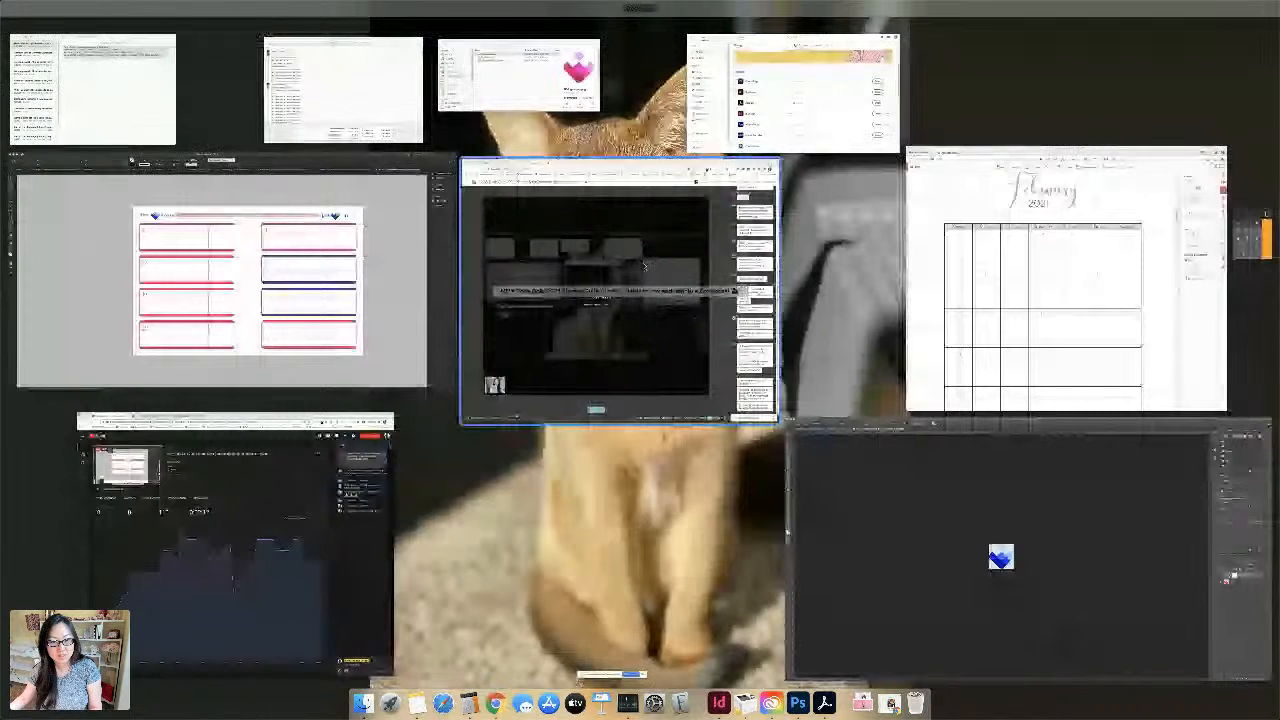
left_click(644, 265)
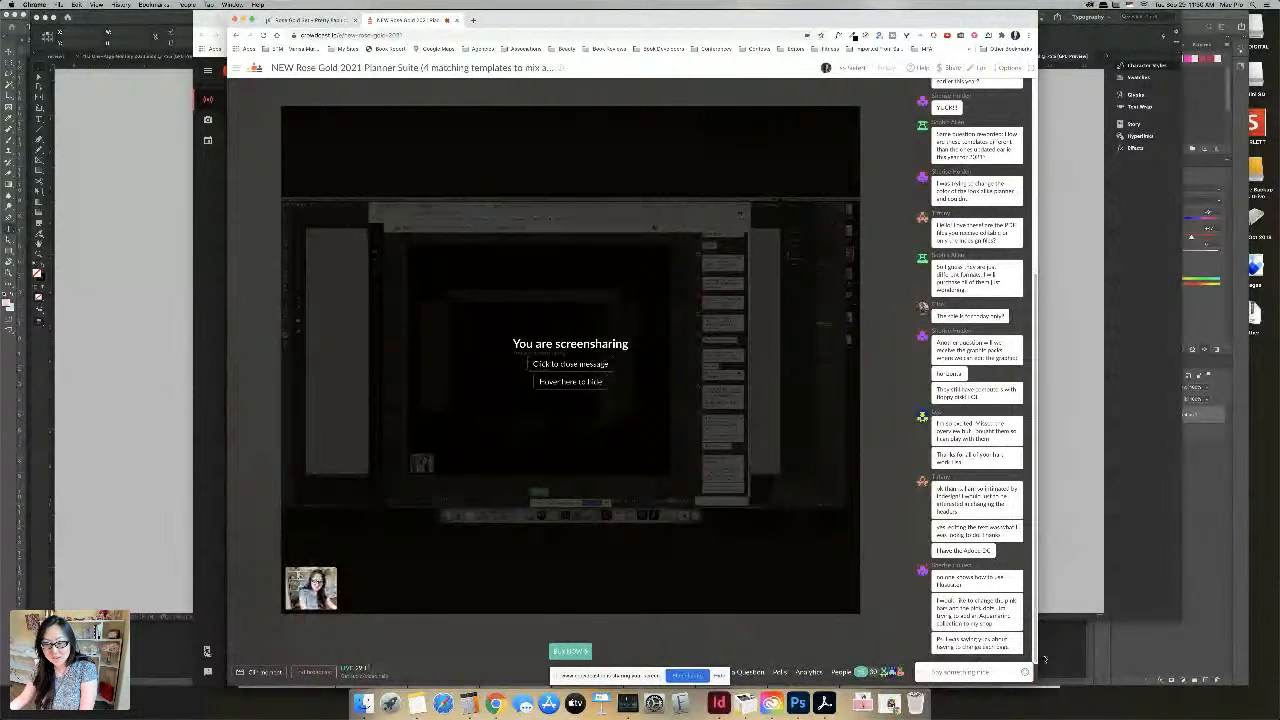
Return to InDesign and fill the top and bottom bars of the 28 box with the dark blue swatch
left_click(797, 703)
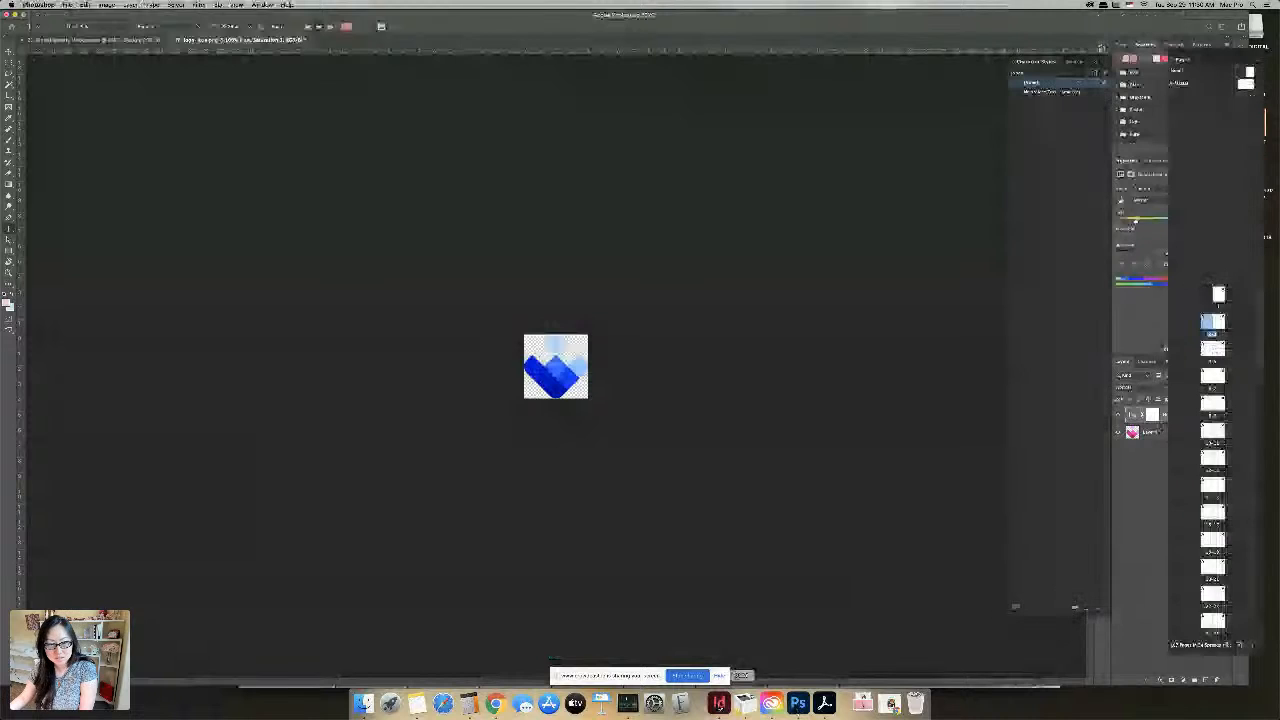
left_click(720, 704)
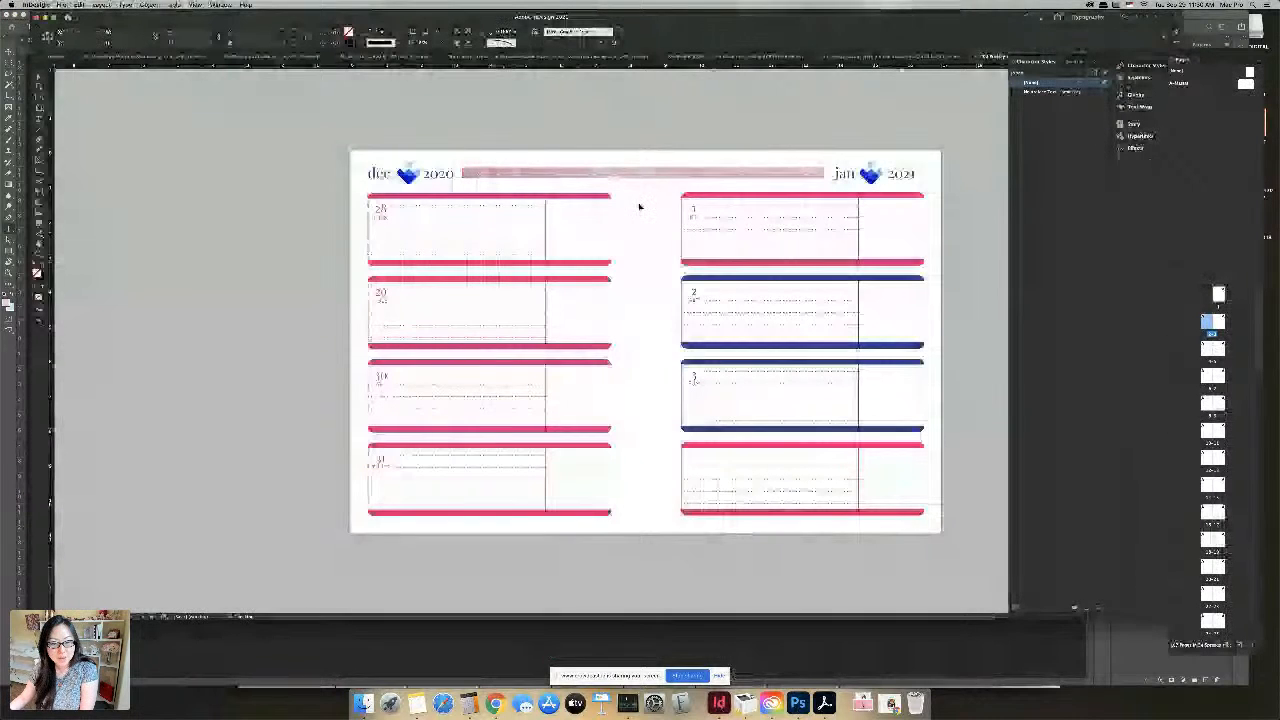
right_click(587, 193)
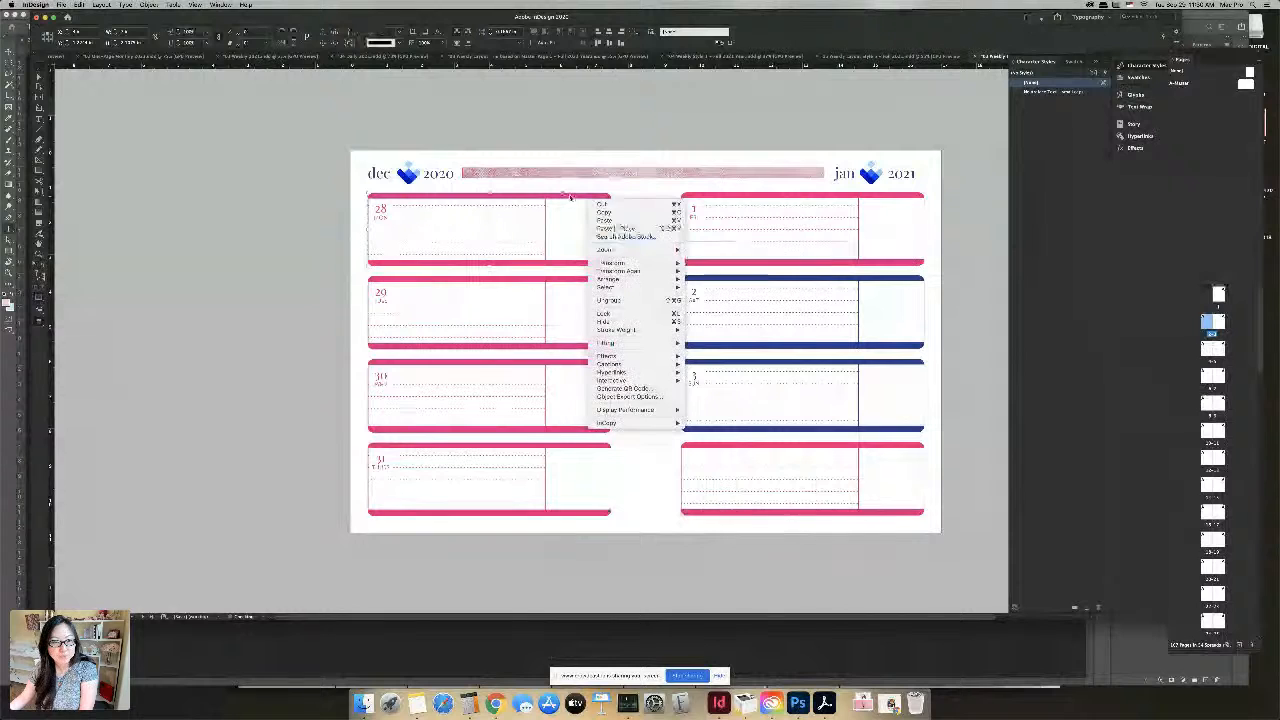
left_click(546, 199)
left_click(546, 200)
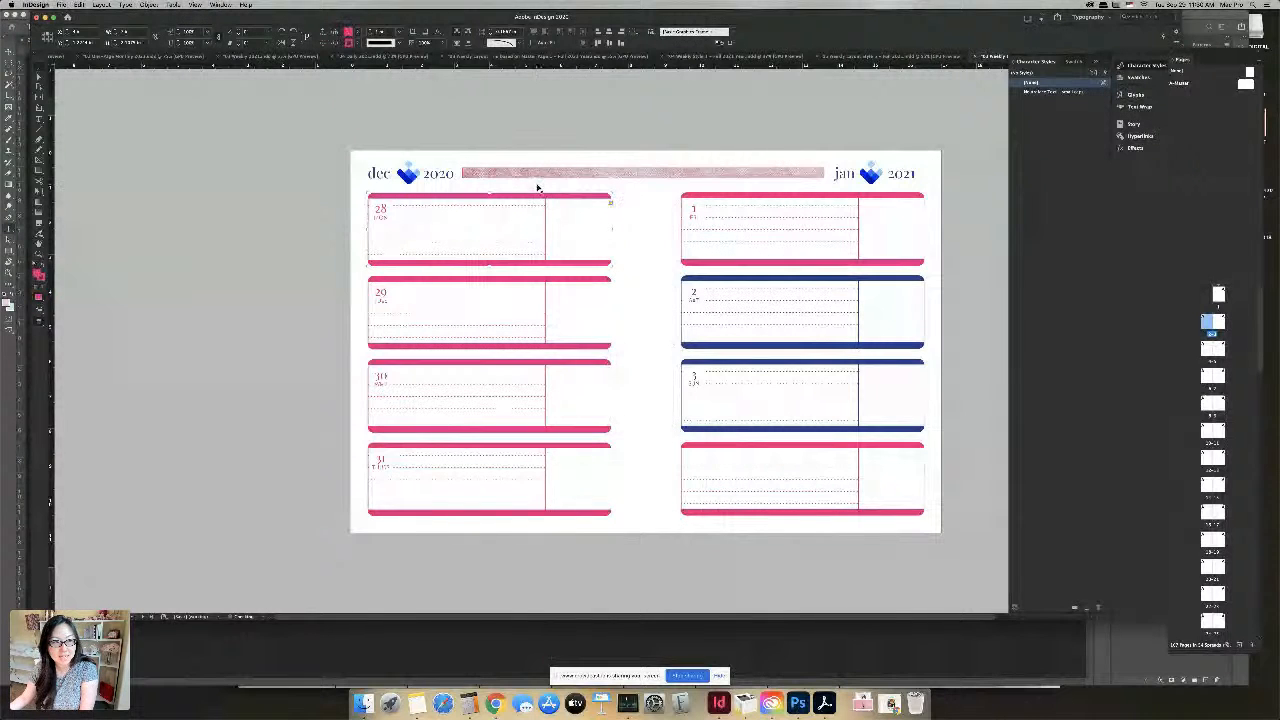
right_click(542, 199)
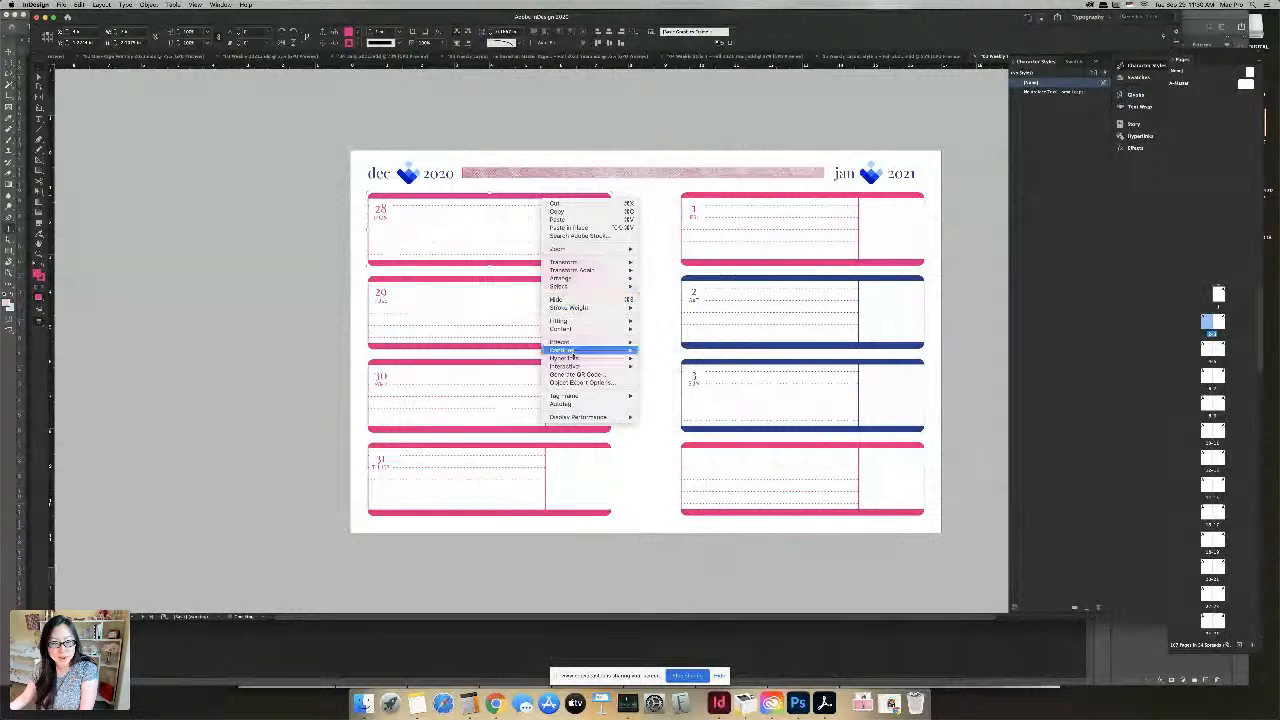
left_click(507, 200)
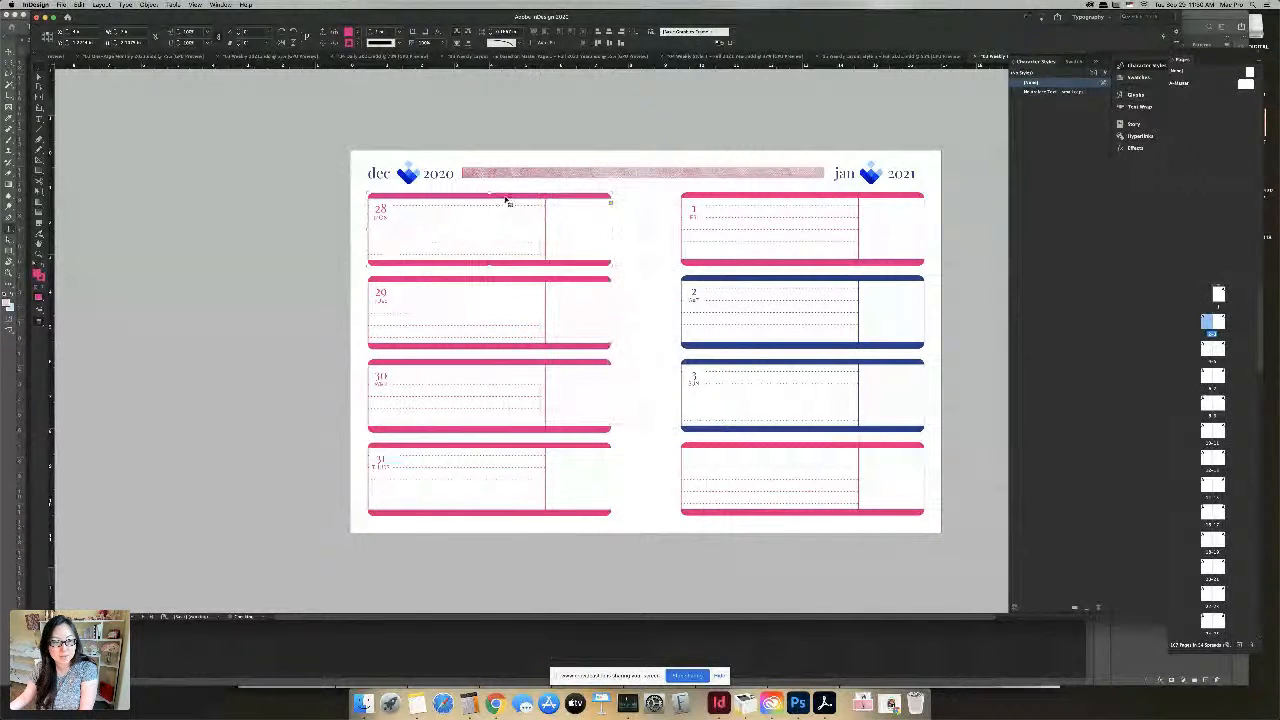
left_click(356, 33)
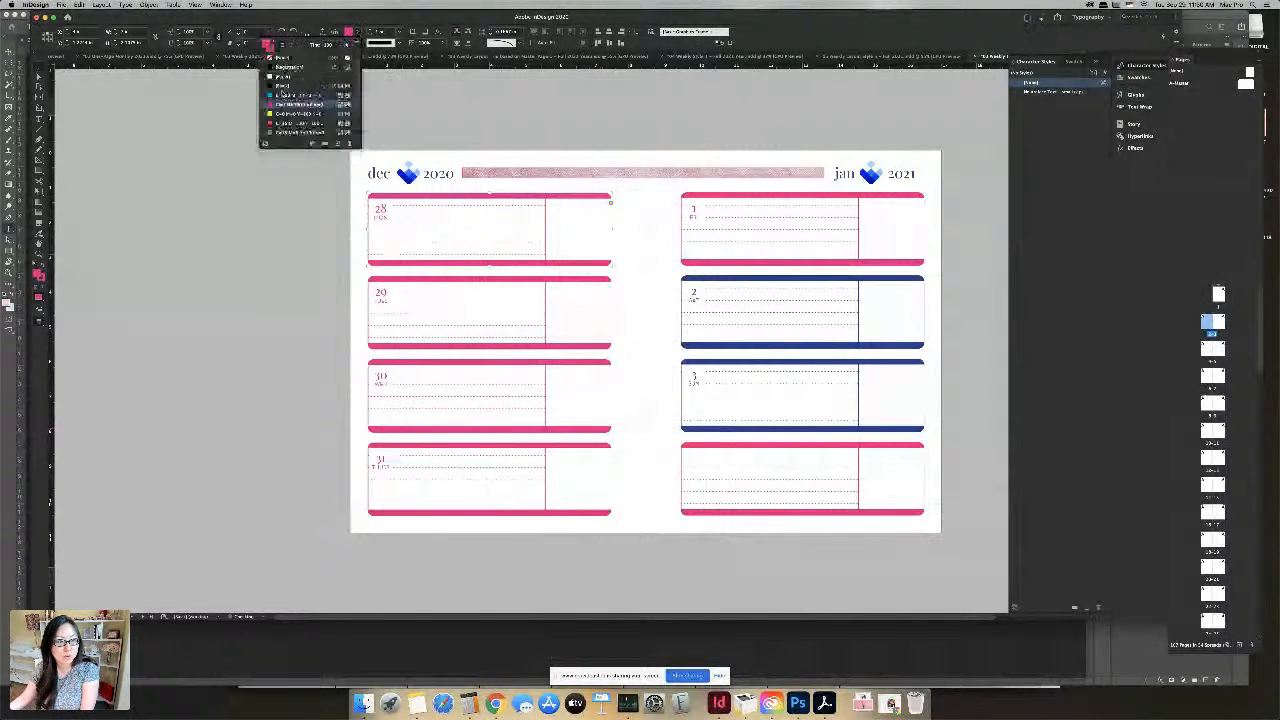
left_click(296, 122)
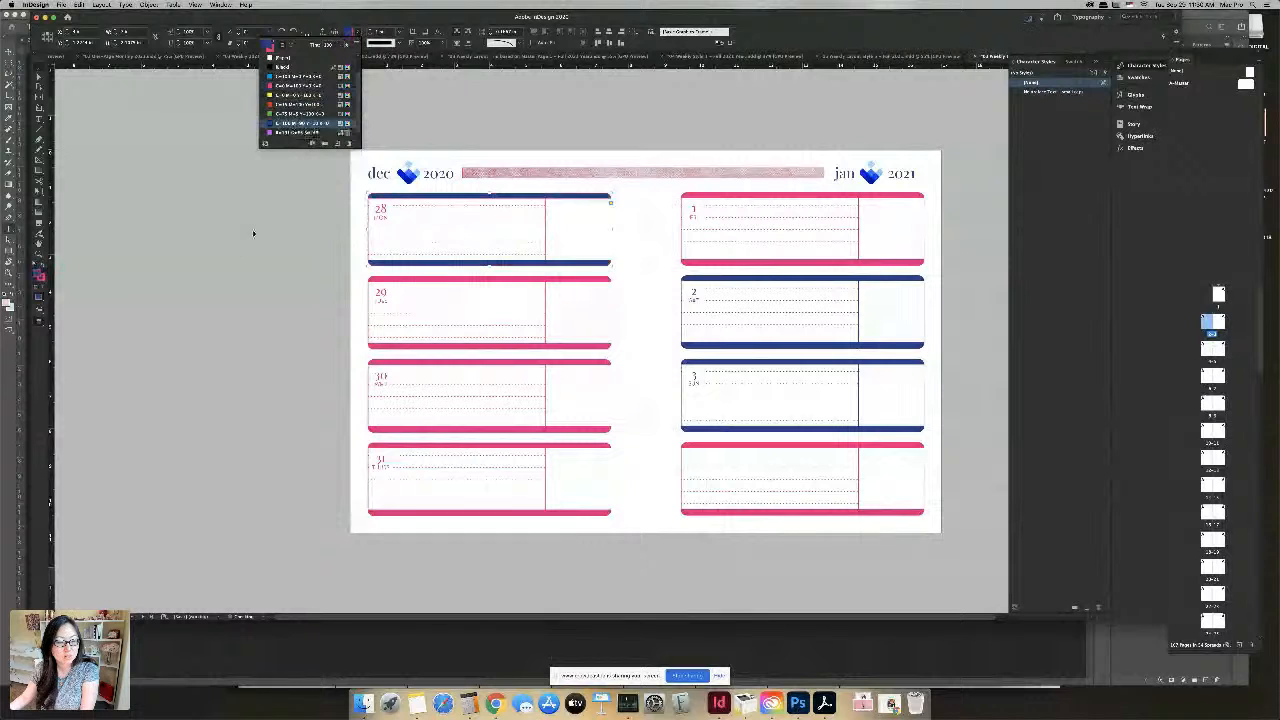
left_click(251, 229)
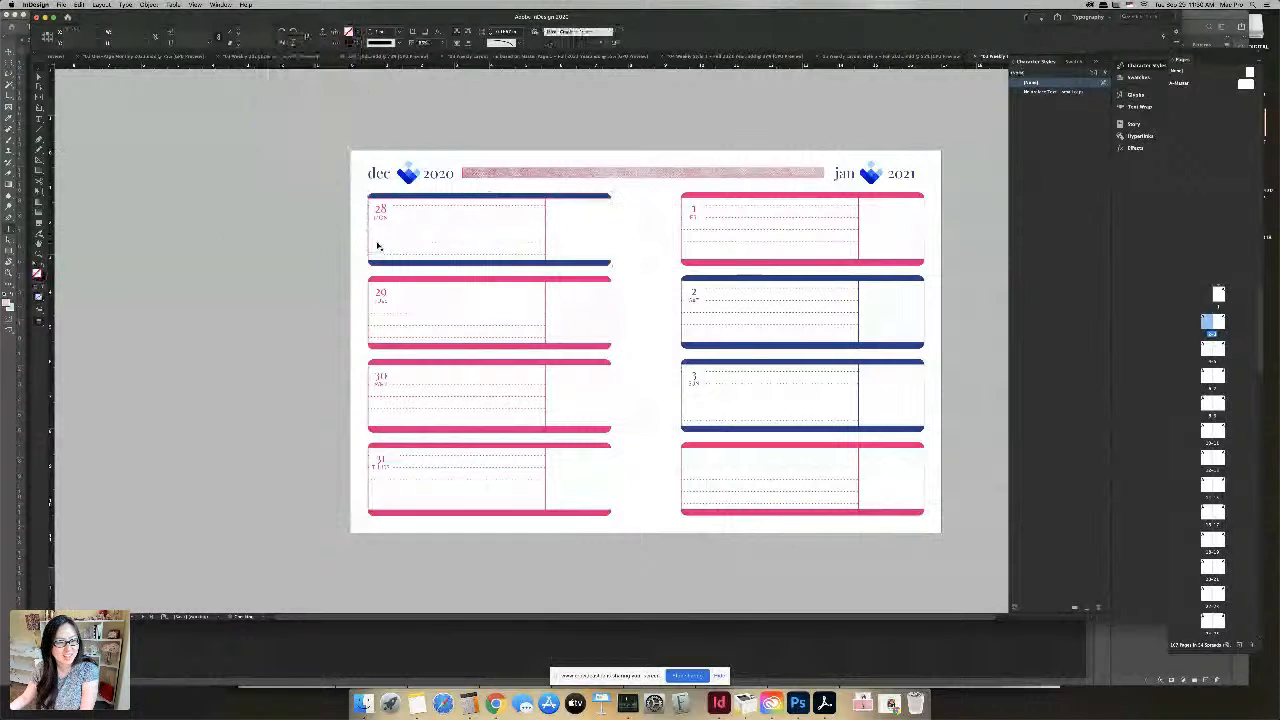
Change the stroke color of the whole 28 box group to the dark blue swatch
left_click(449, 198)
left_click(353, 46)
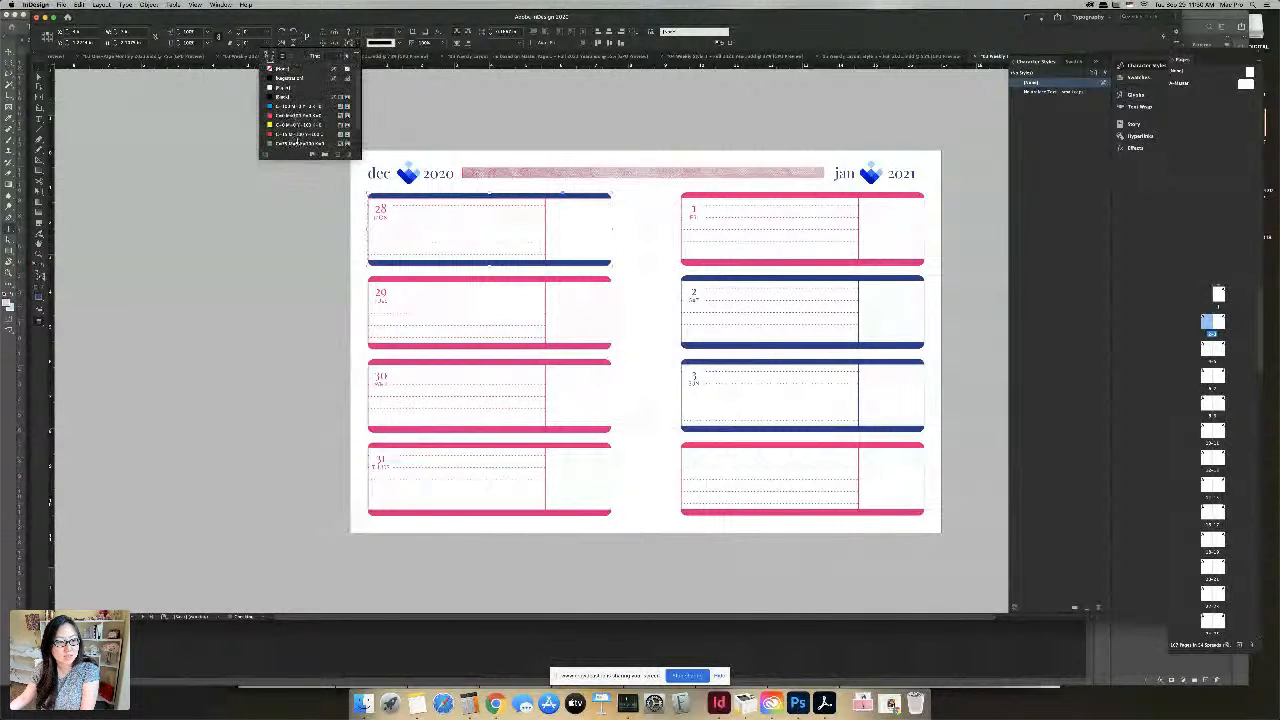
scroll(303, 132, "down", 2)
left_click(257, 290)
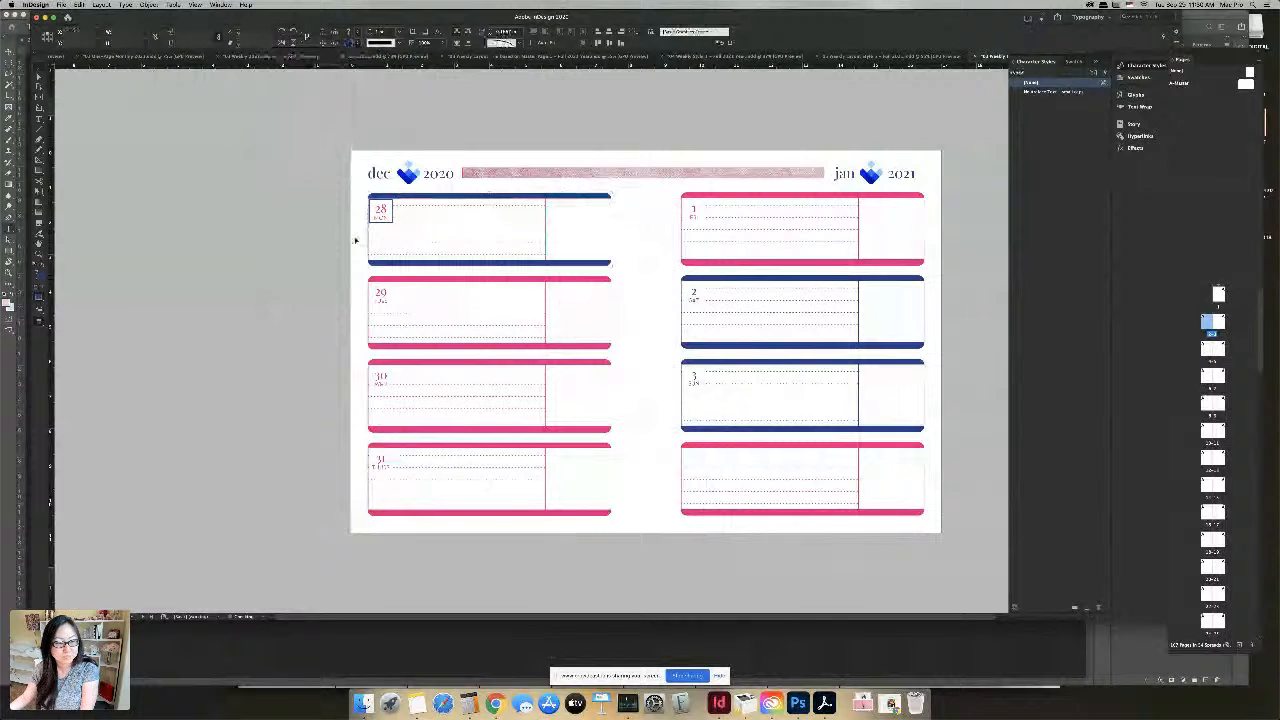
Ungroup the elements of the 28 box
left_click(381, 215)
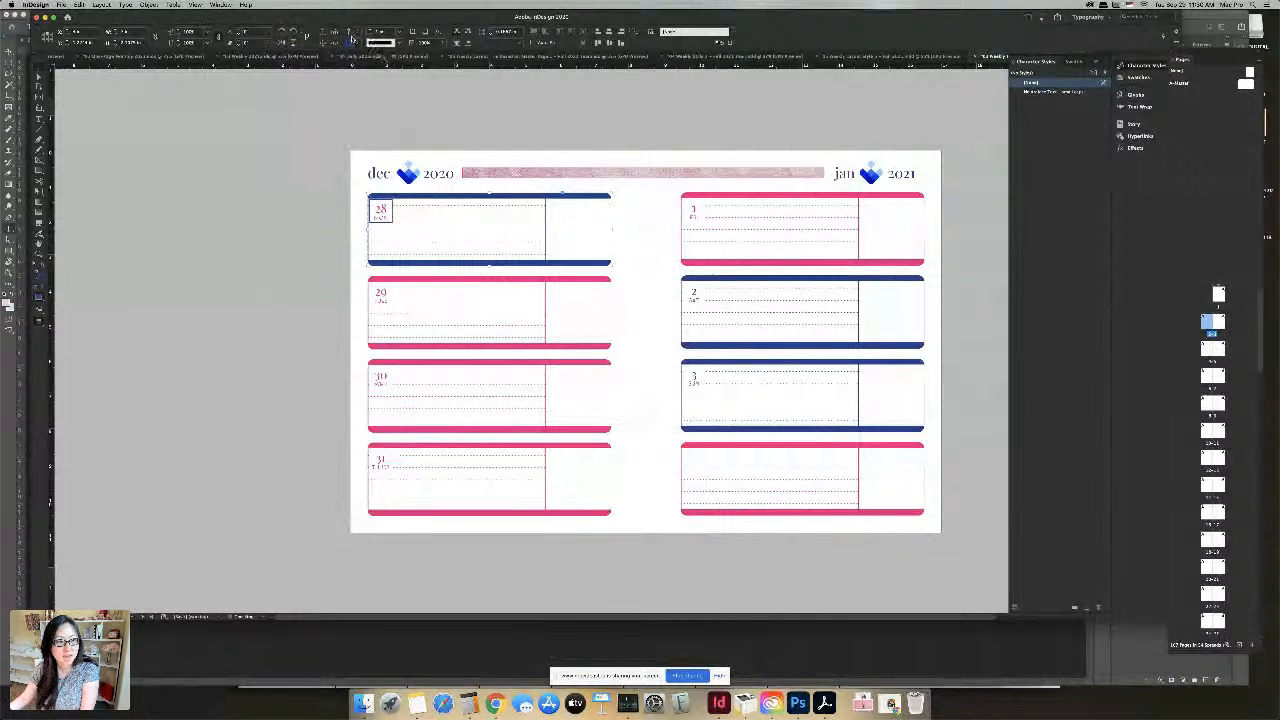
left_click(353, 44)
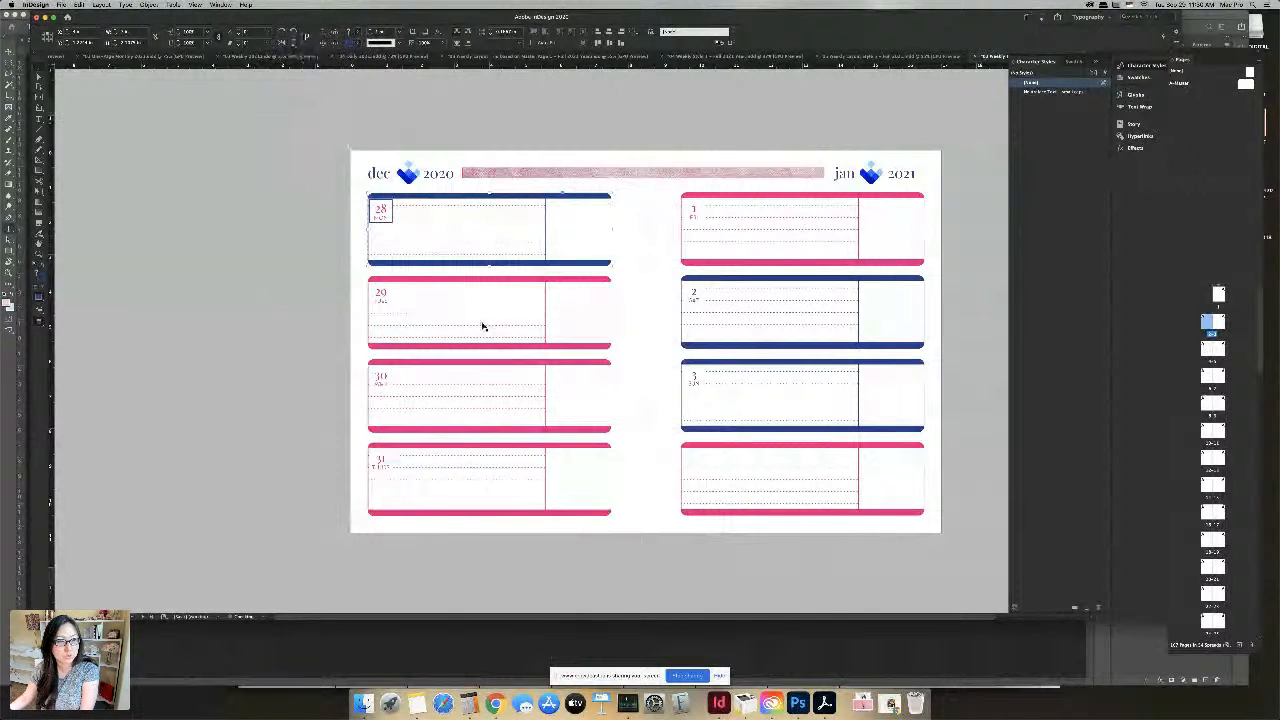
left_click(505, 253)
right_click(503, 238)
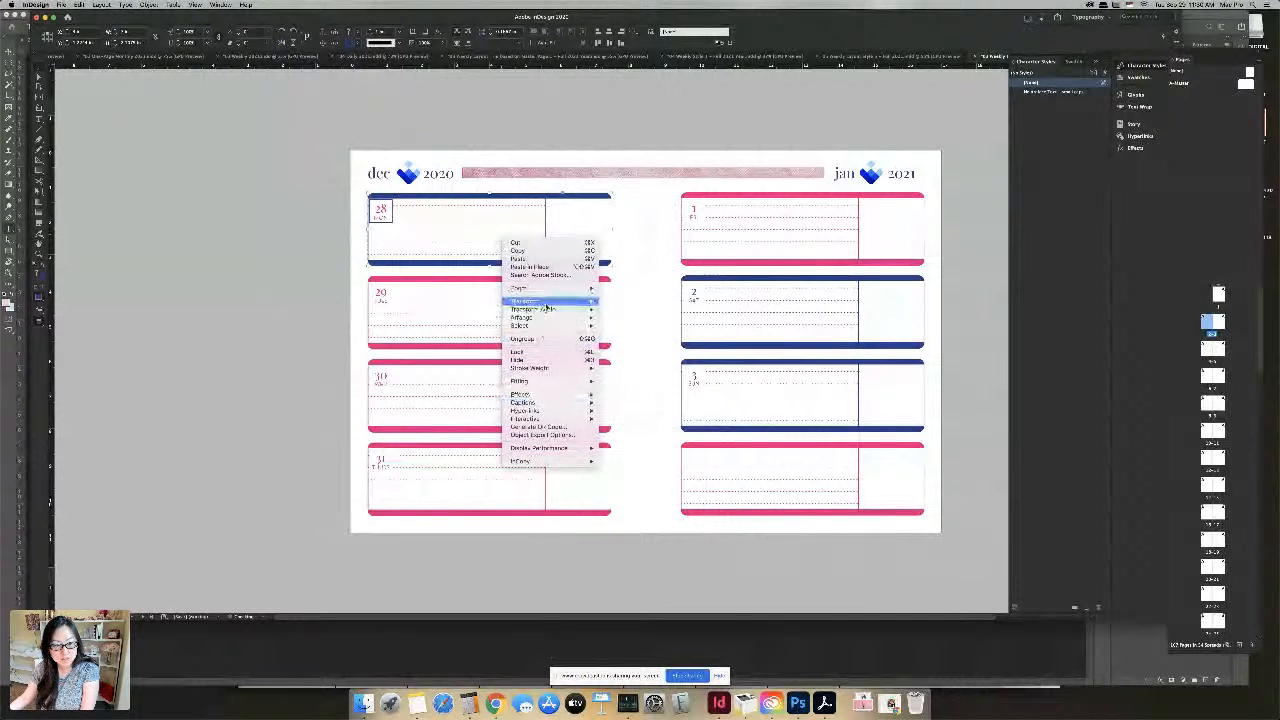
left_click(570, 339)
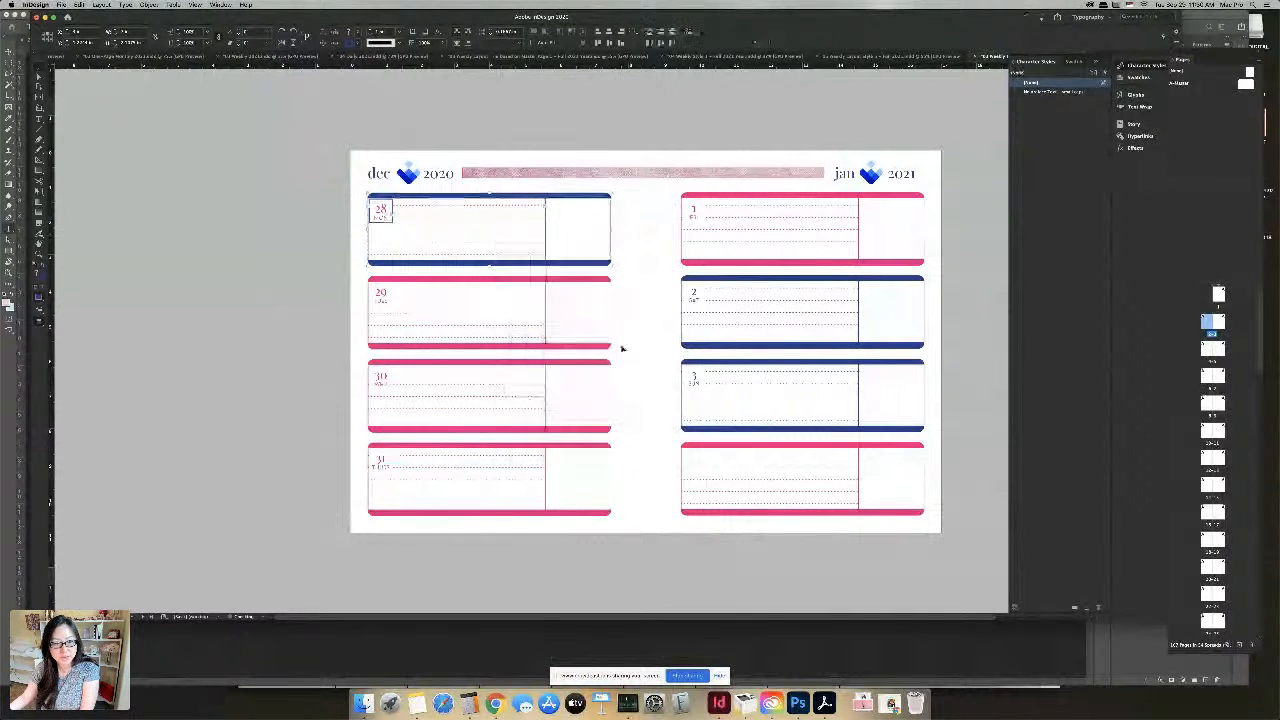
Remove the stroke around the 28 date frame by setting it to None
double_click(389, 222)
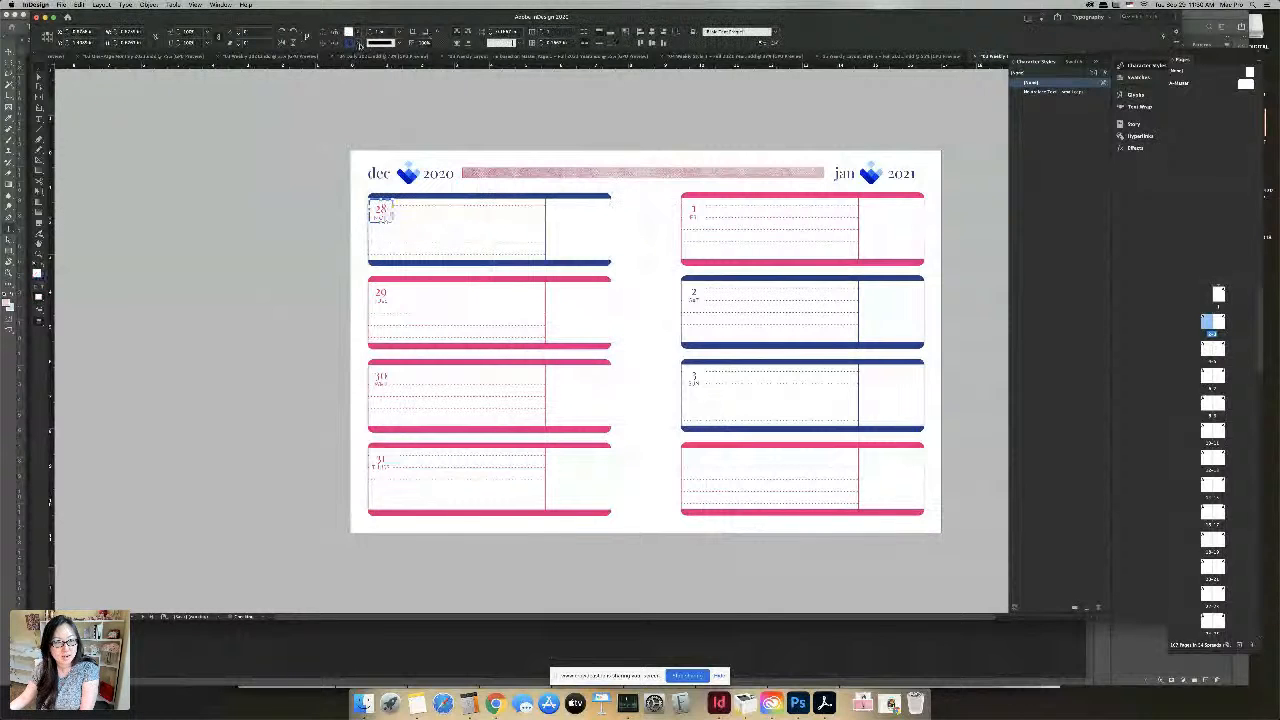
left_click(353, 32)
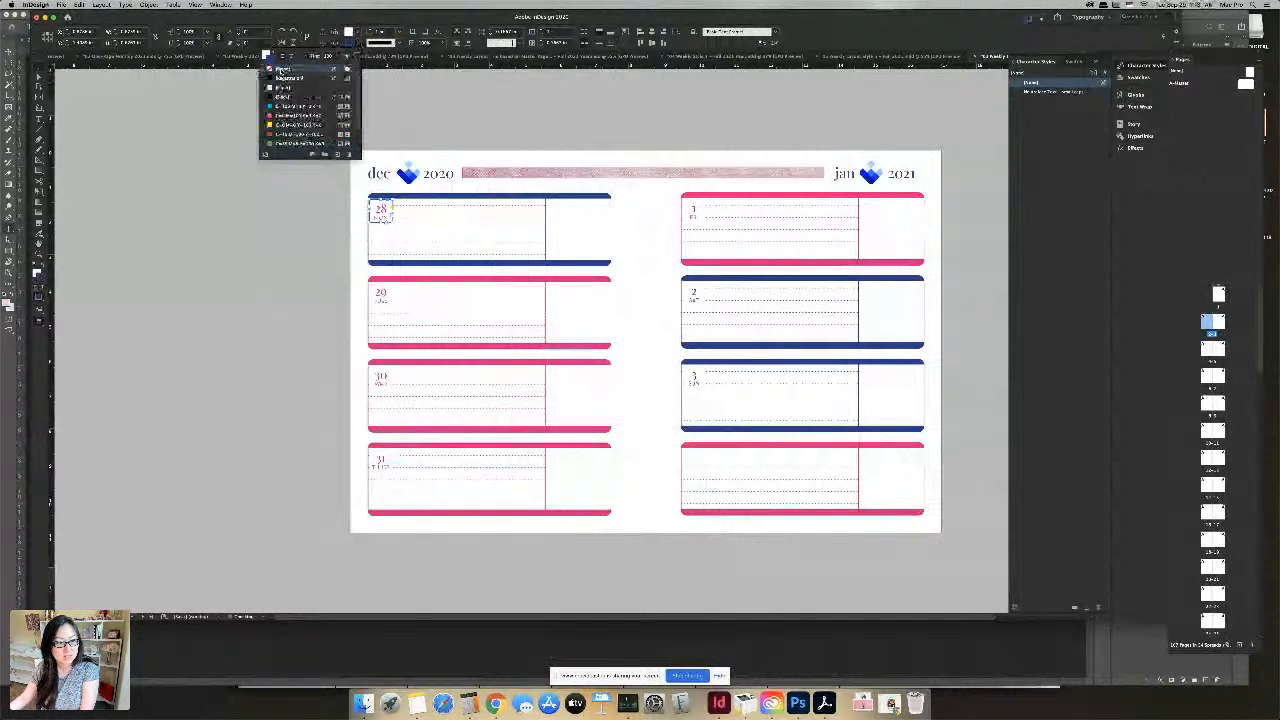
left_click(434, 114)
left_click(439, 226)
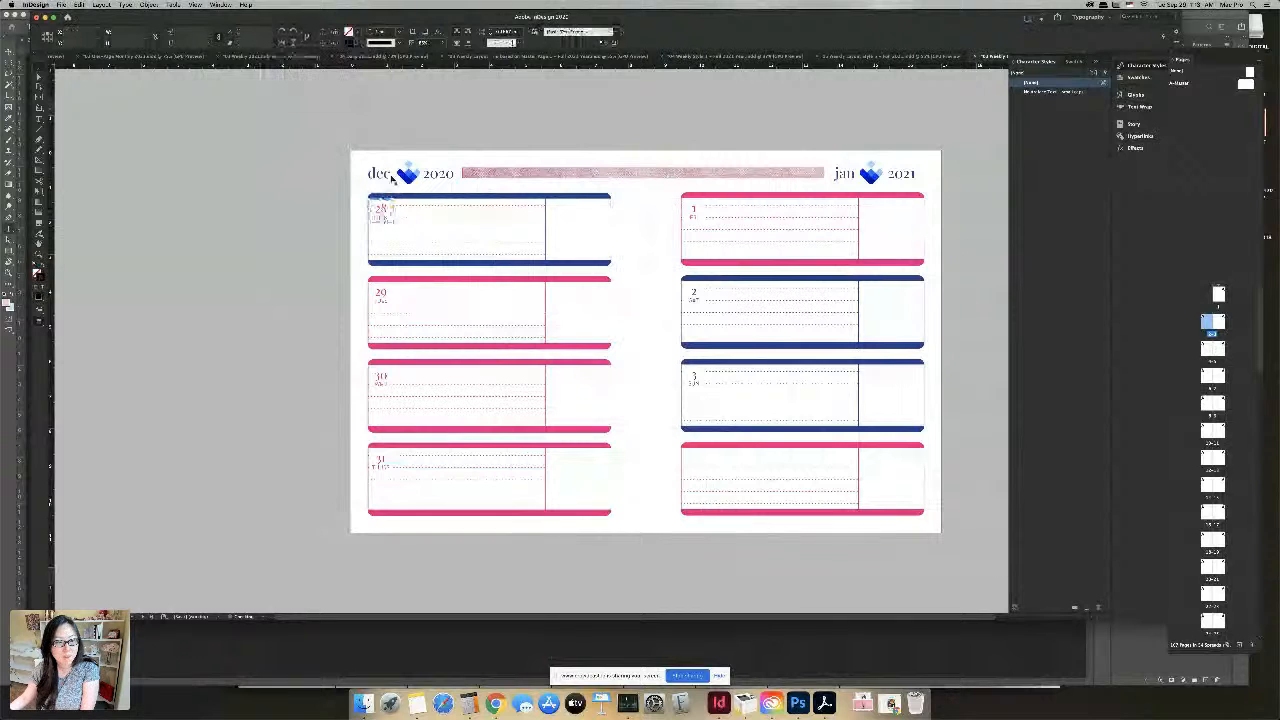
Change the text color of the 28 date and its weekday label to the dark blue swatch
double_click(385, 214)
left_click(267, 44)
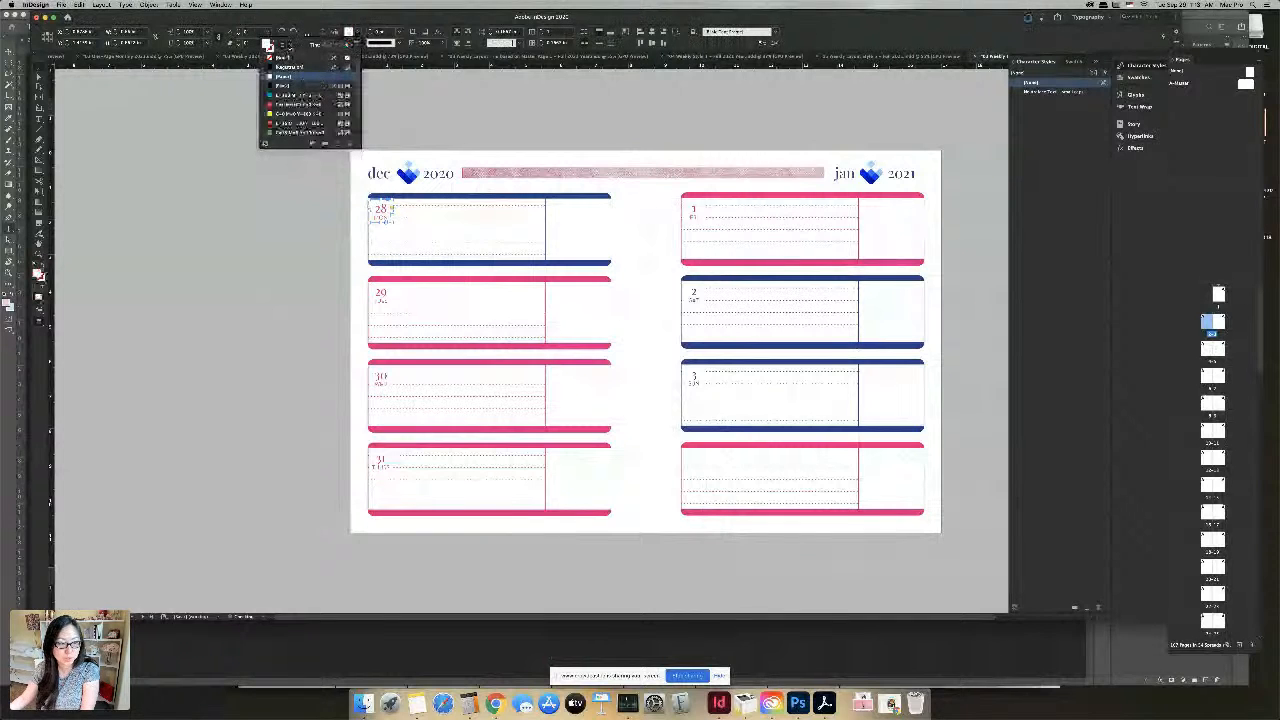
scroll(300, 100, "down", 2)
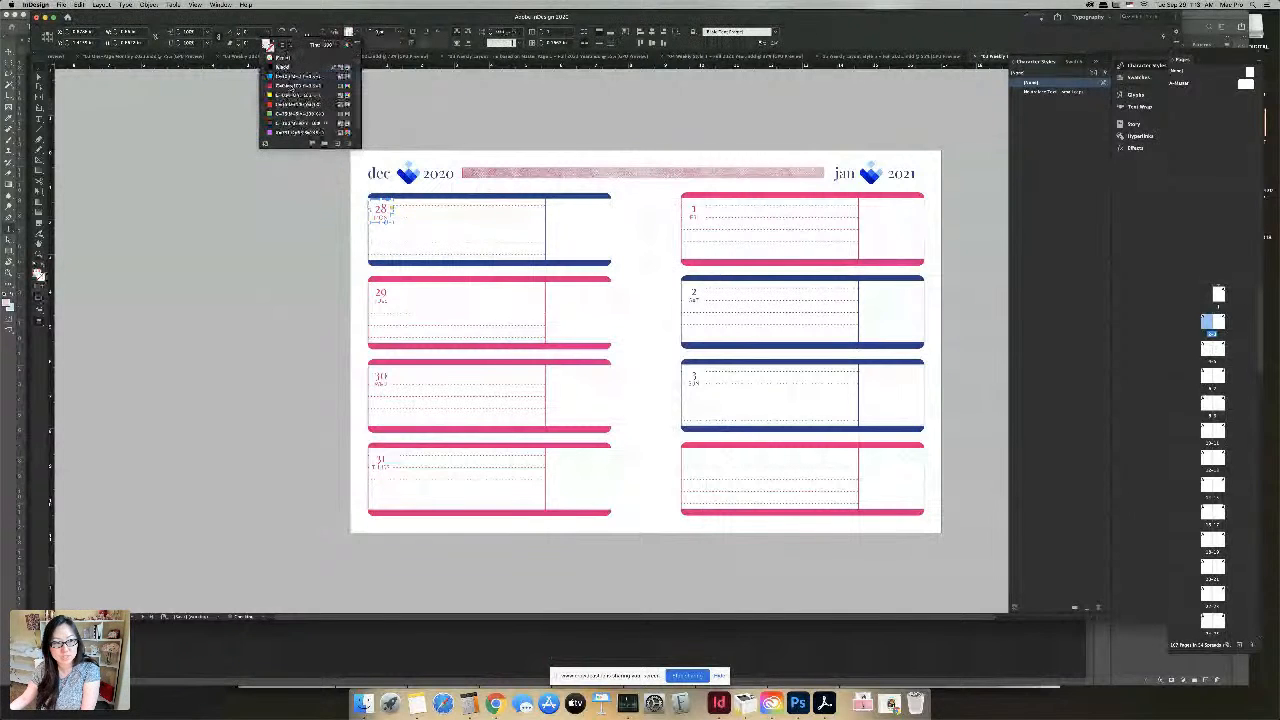
left_click(436, 124)
left_click(518, 246)
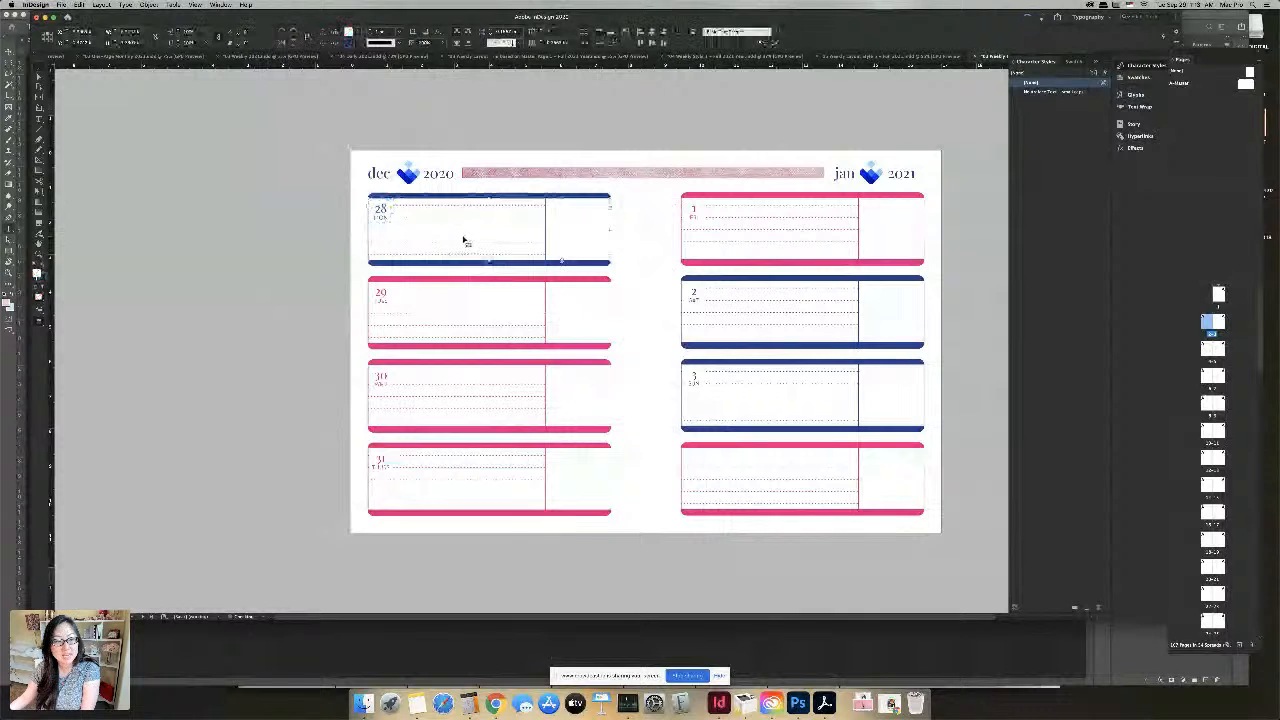
Select all the dotted-line text in the 28 box and apply the Dotted Lines Blue paragraph style
double_click(427, 204)
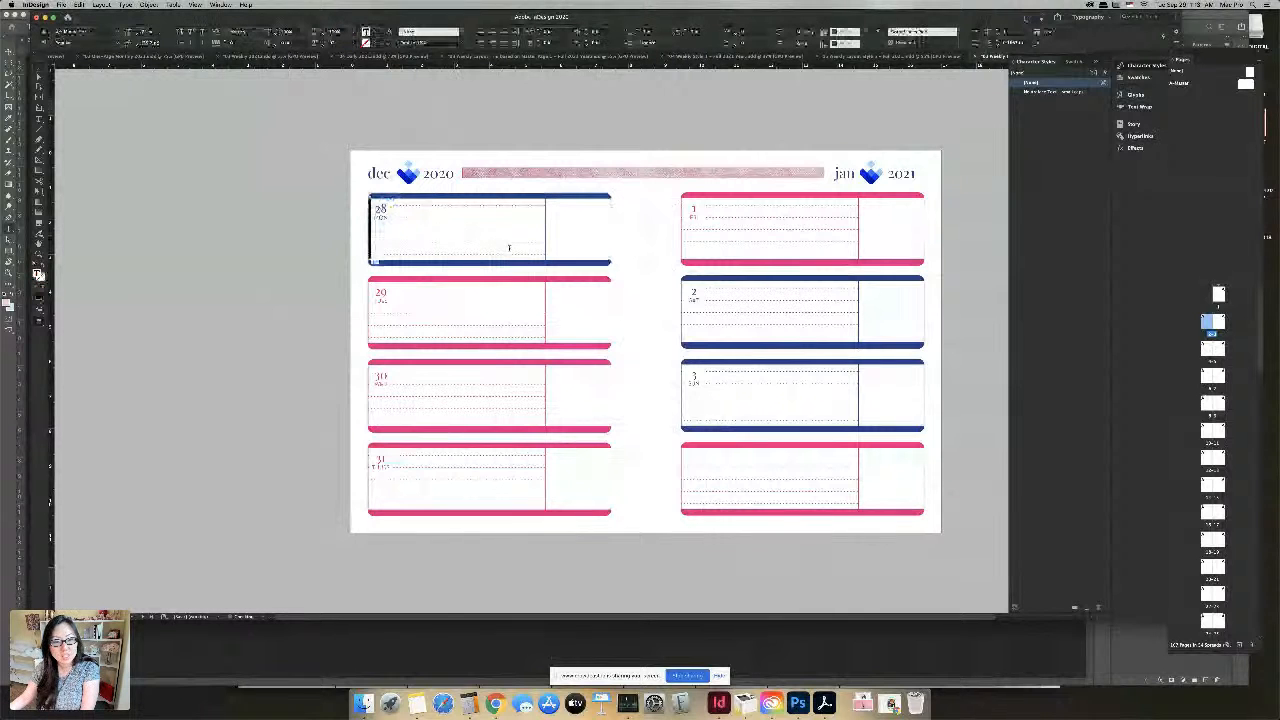
key("super+shift+a")
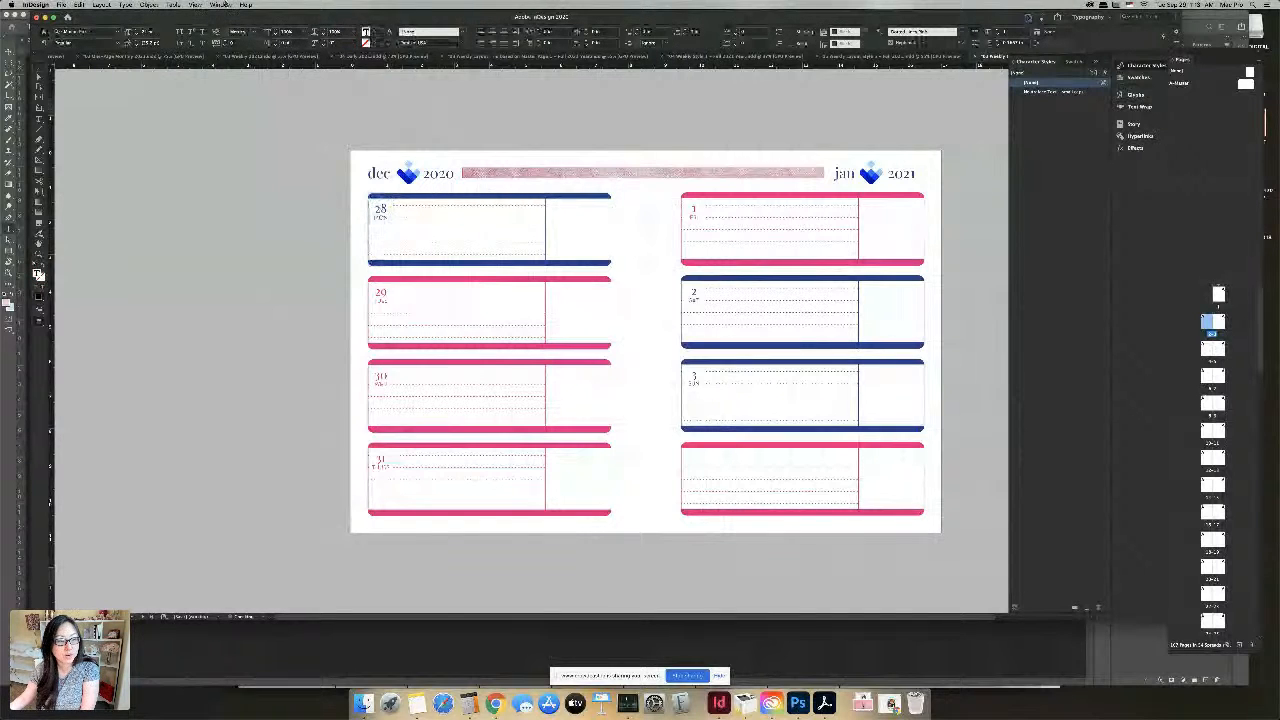
left_click(221, 5)
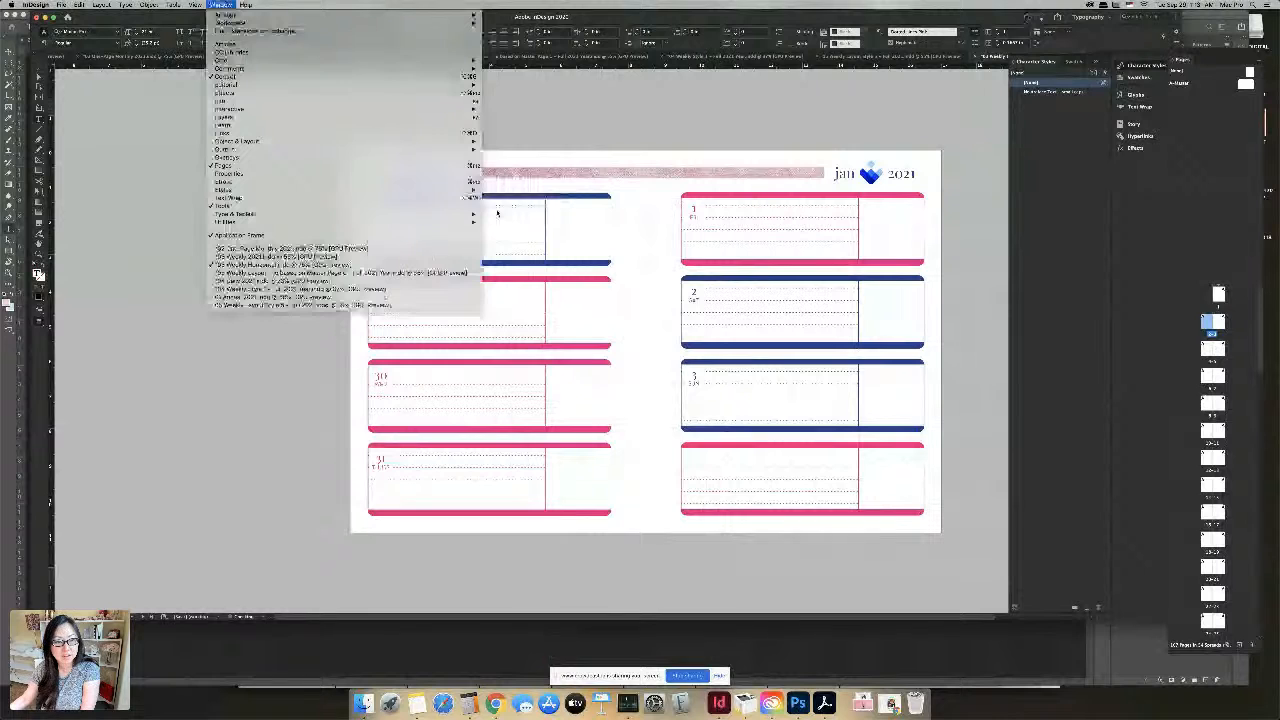
left_click(530, 214)
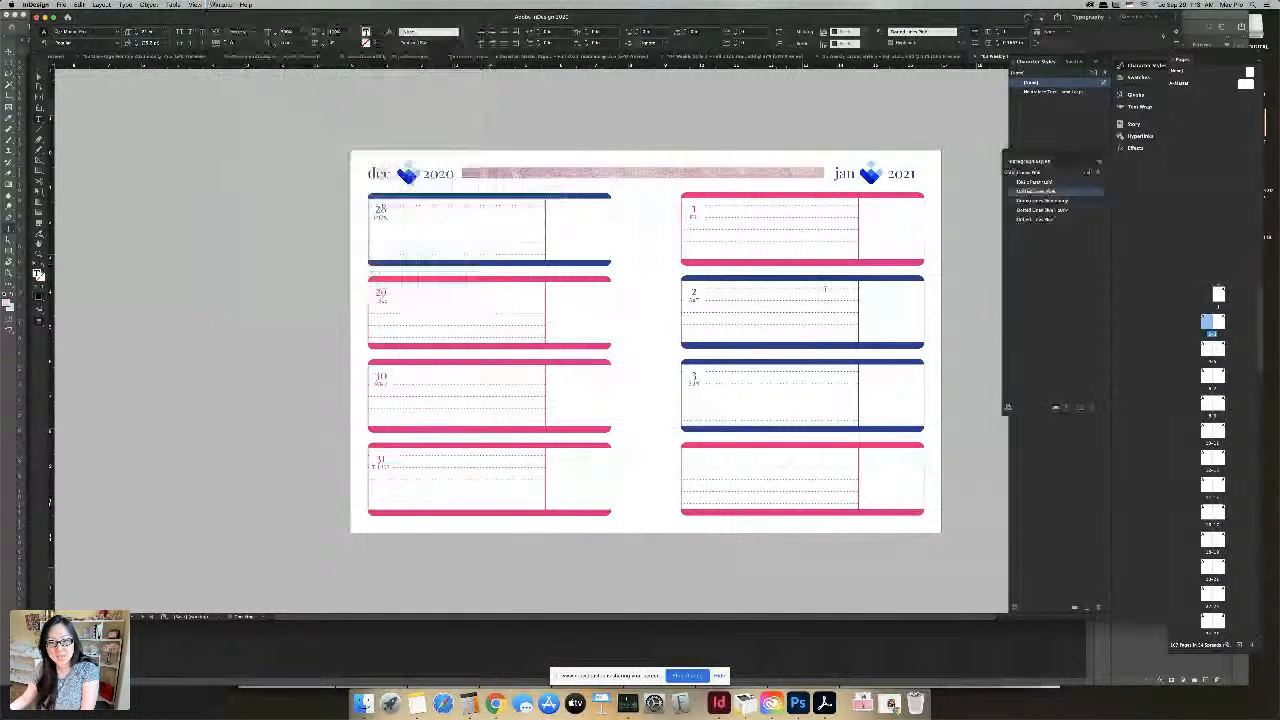
left_click(473, 217)
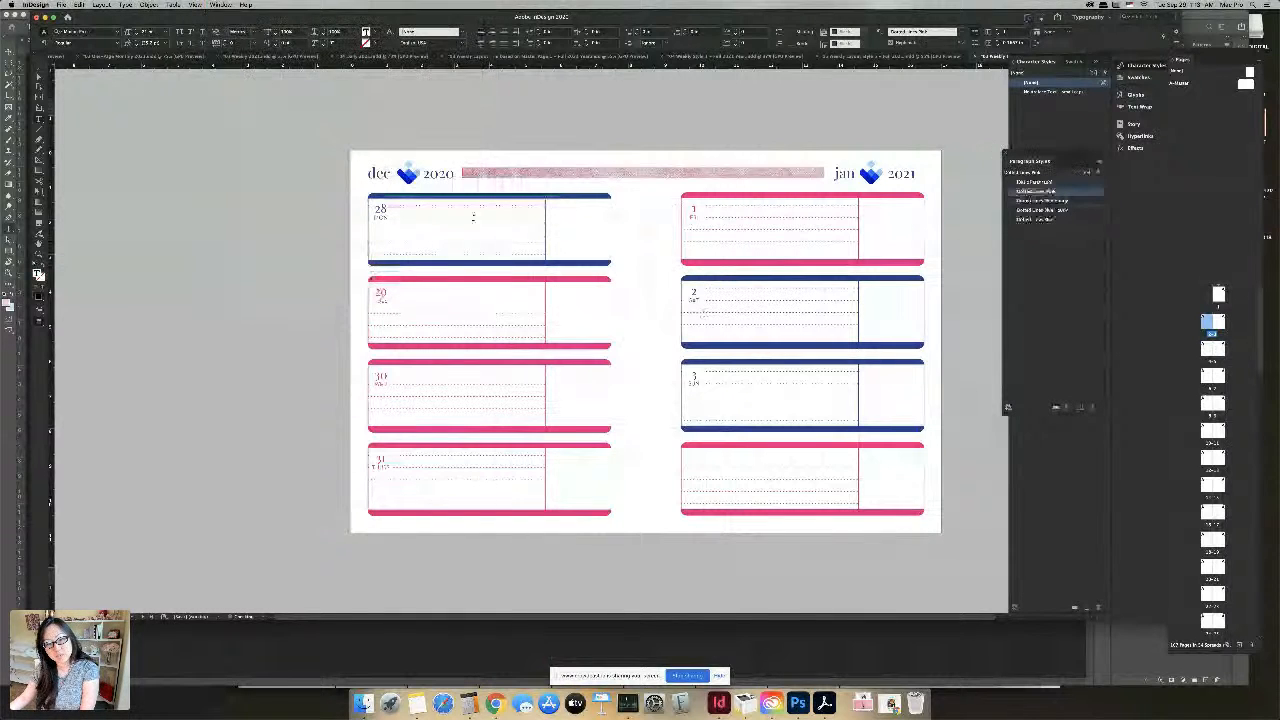
left_click(1063, 200)
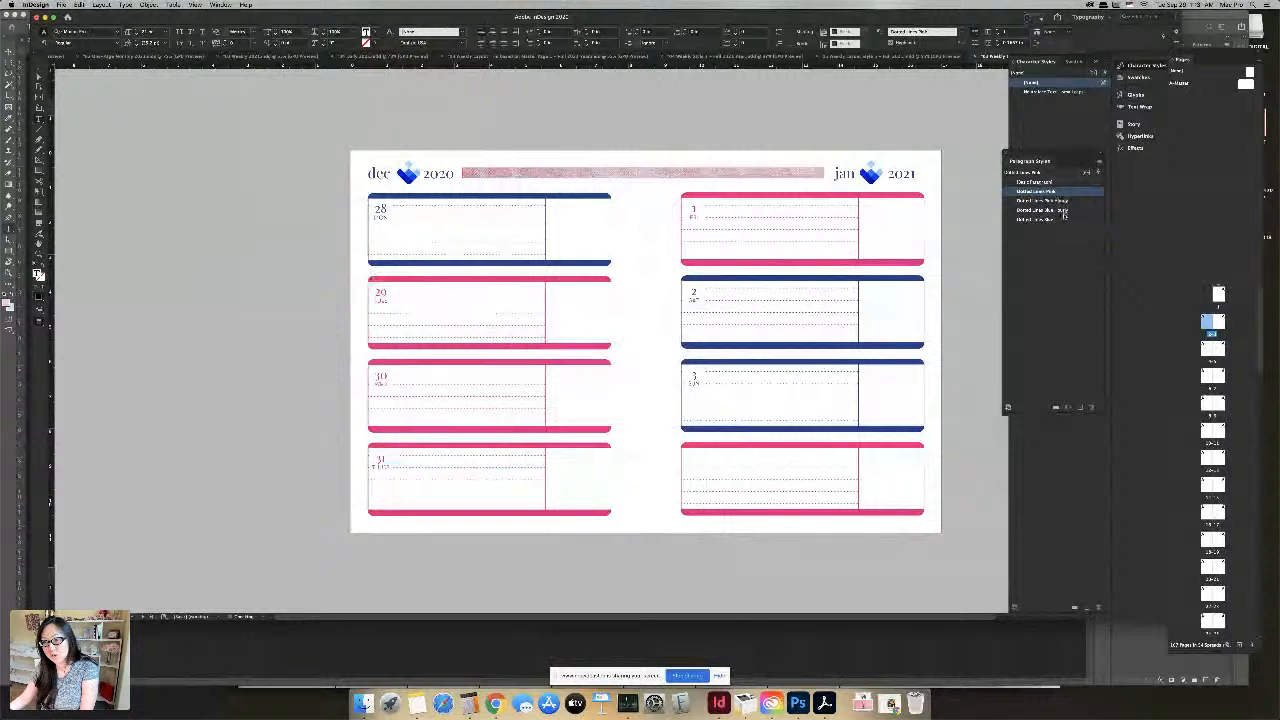
left_click(1057, 219)
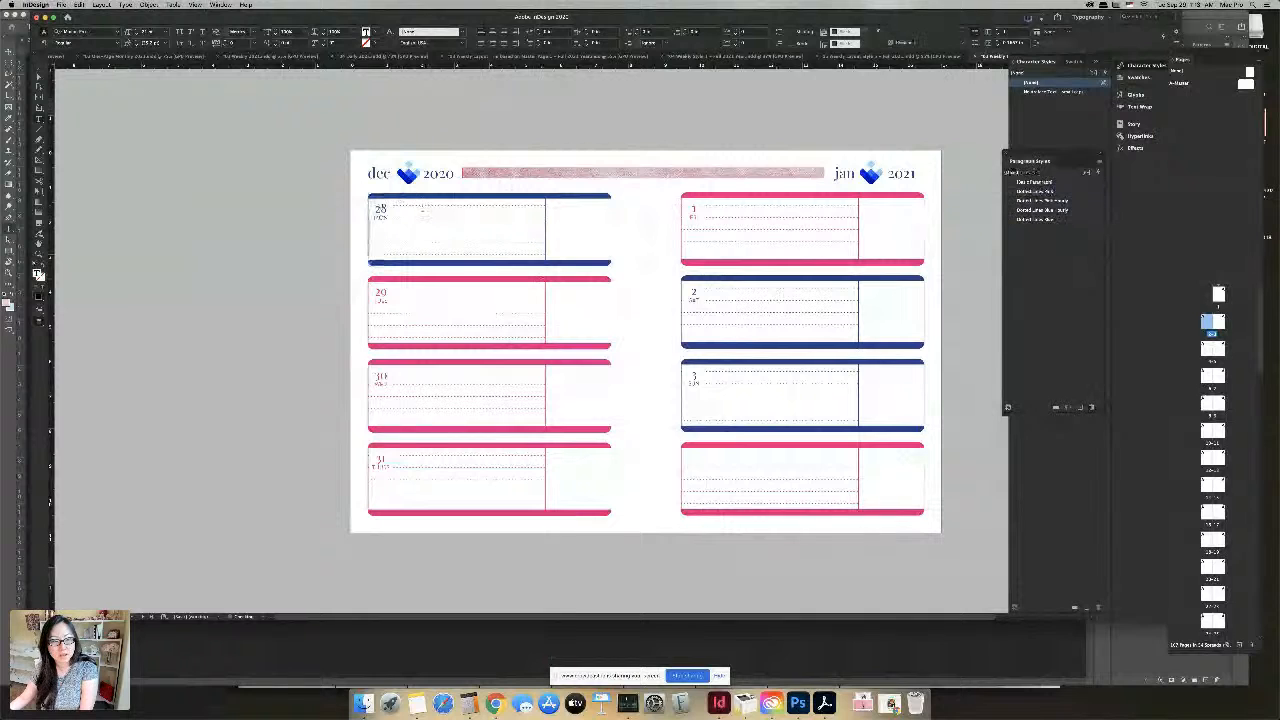
key("super+a")
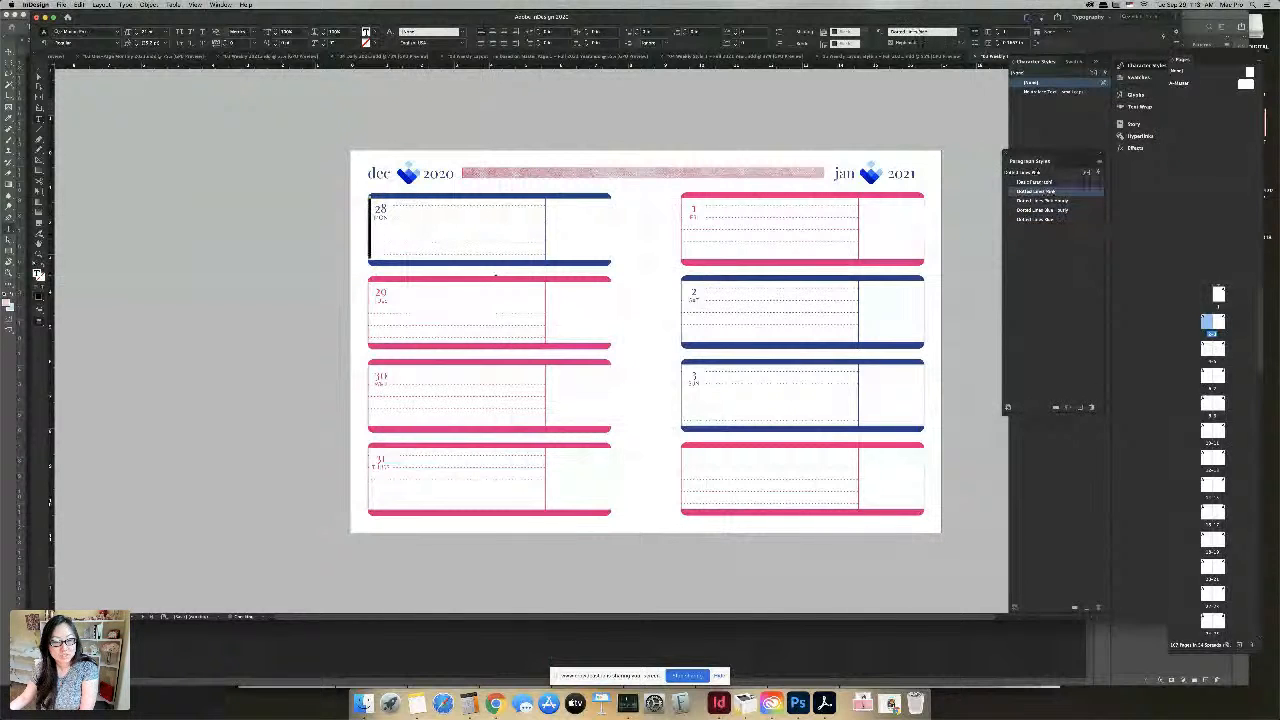
left_click(1043, 219)
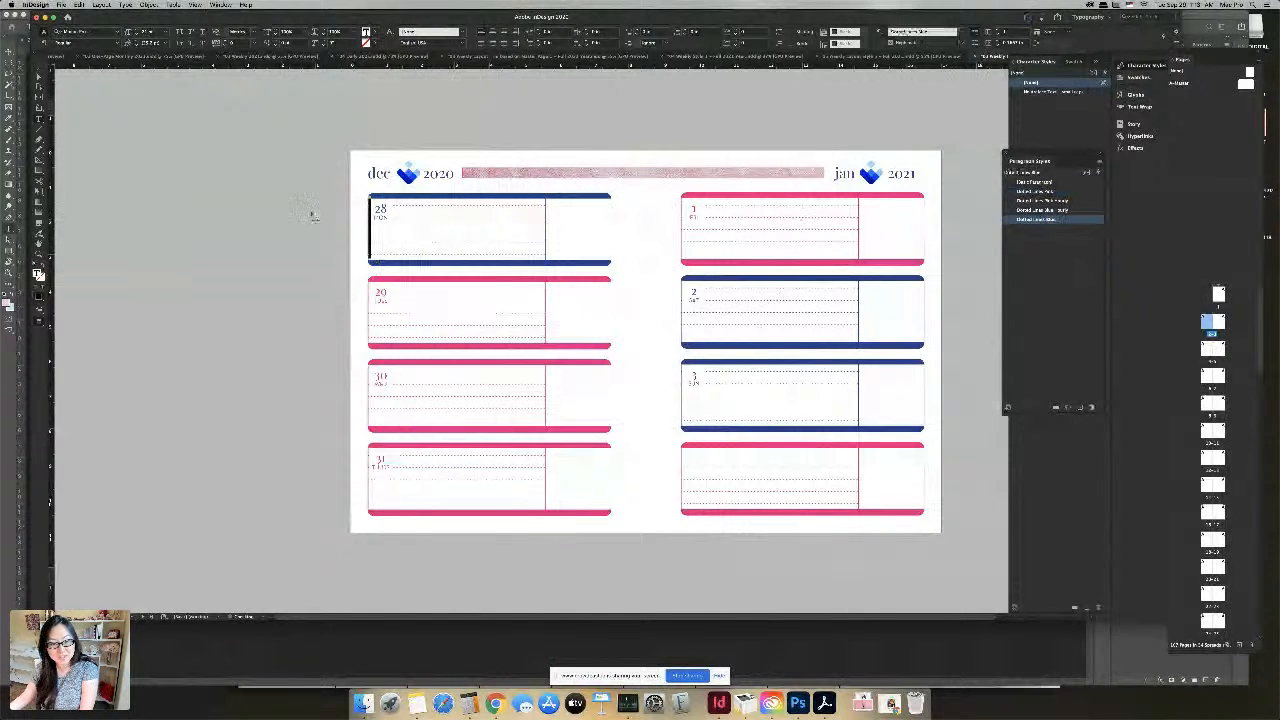
left_click(298, 201)
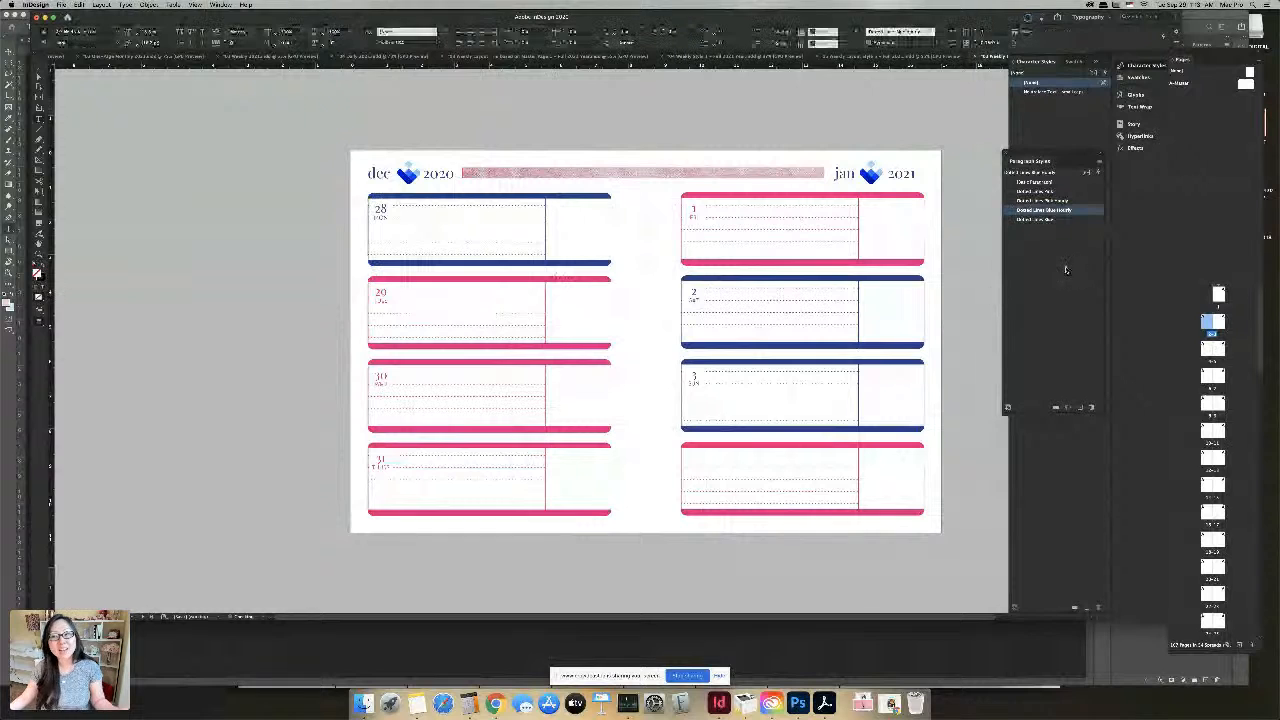
left_click(1043, 219)
left_click(1041, 219)
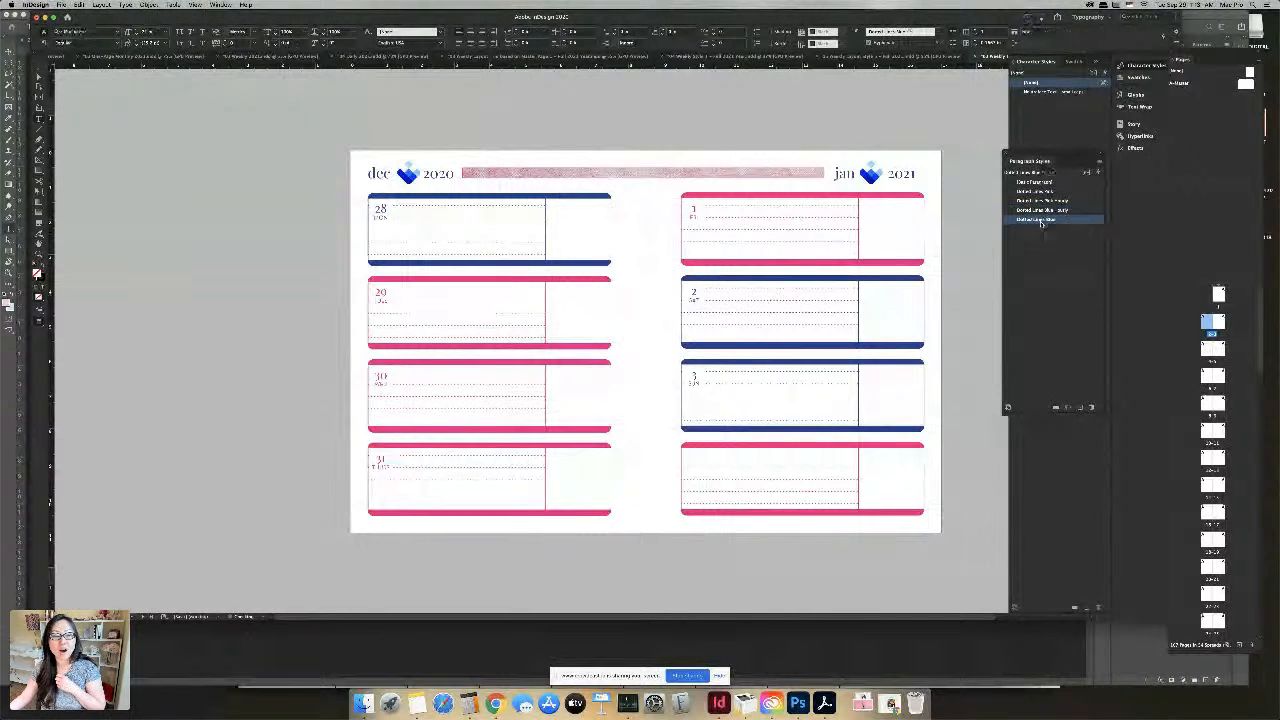
double_click(1080, 220)
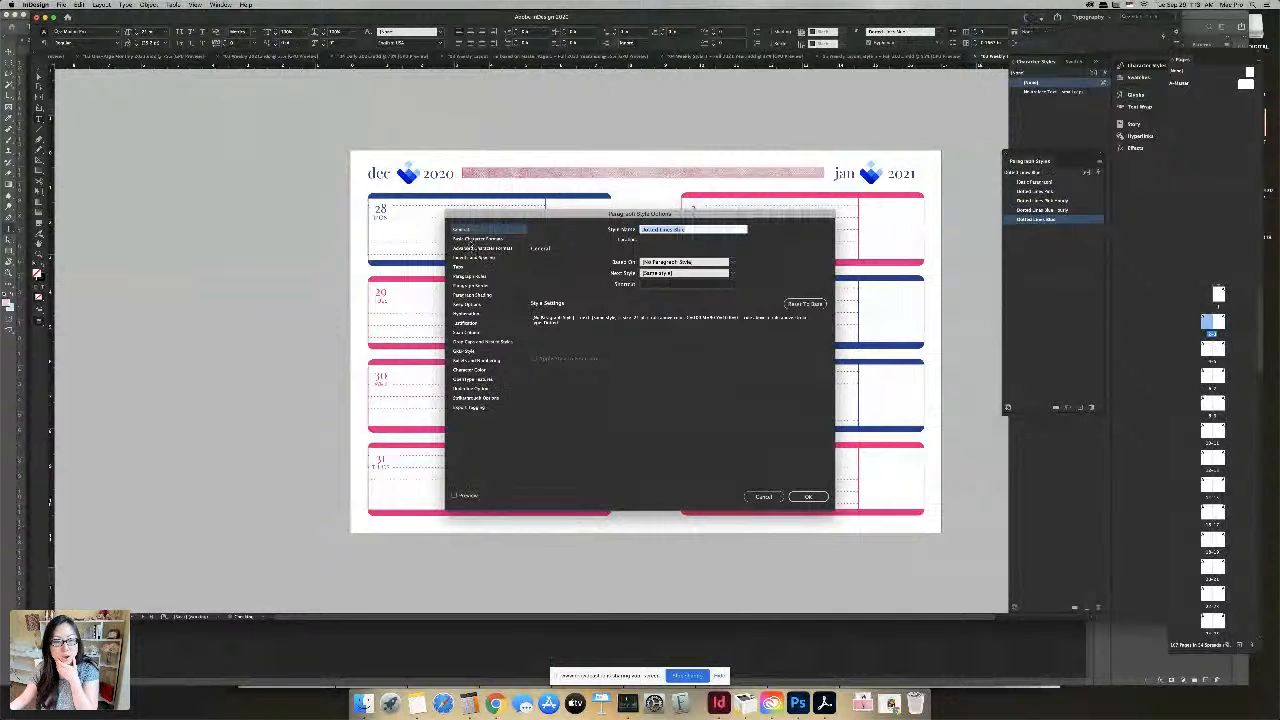
left_click(763, 496)
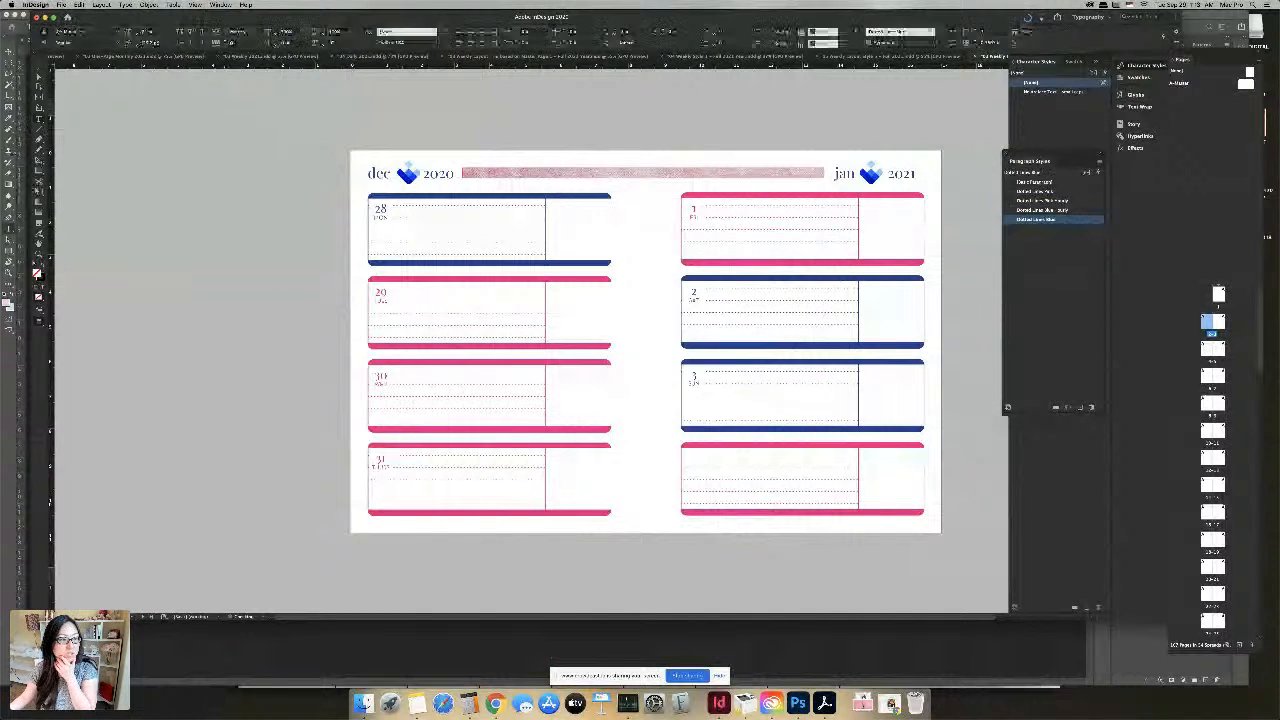
Duplicate the cyan CMYK swatch and remix its cyan, magenta, yellow and black values into a teal
left_click(287, 165)
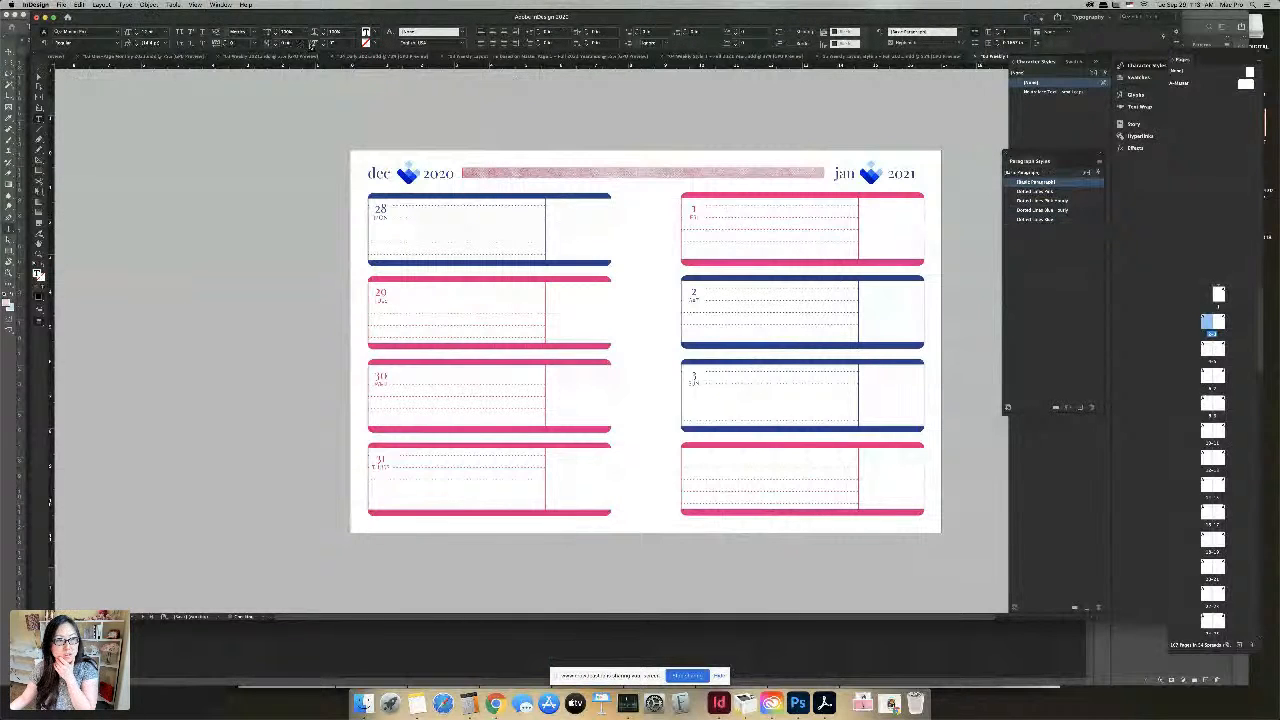
left_click(284, 44)
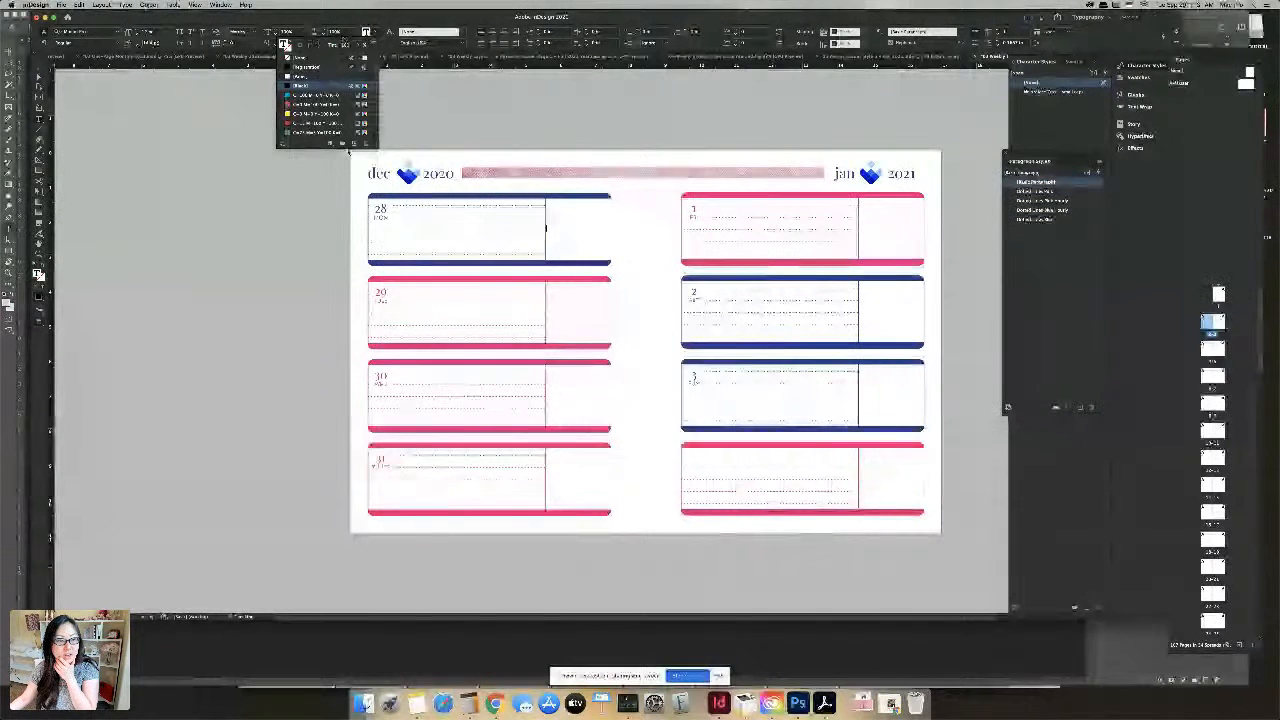
scroll(344, 114, "down", 2)
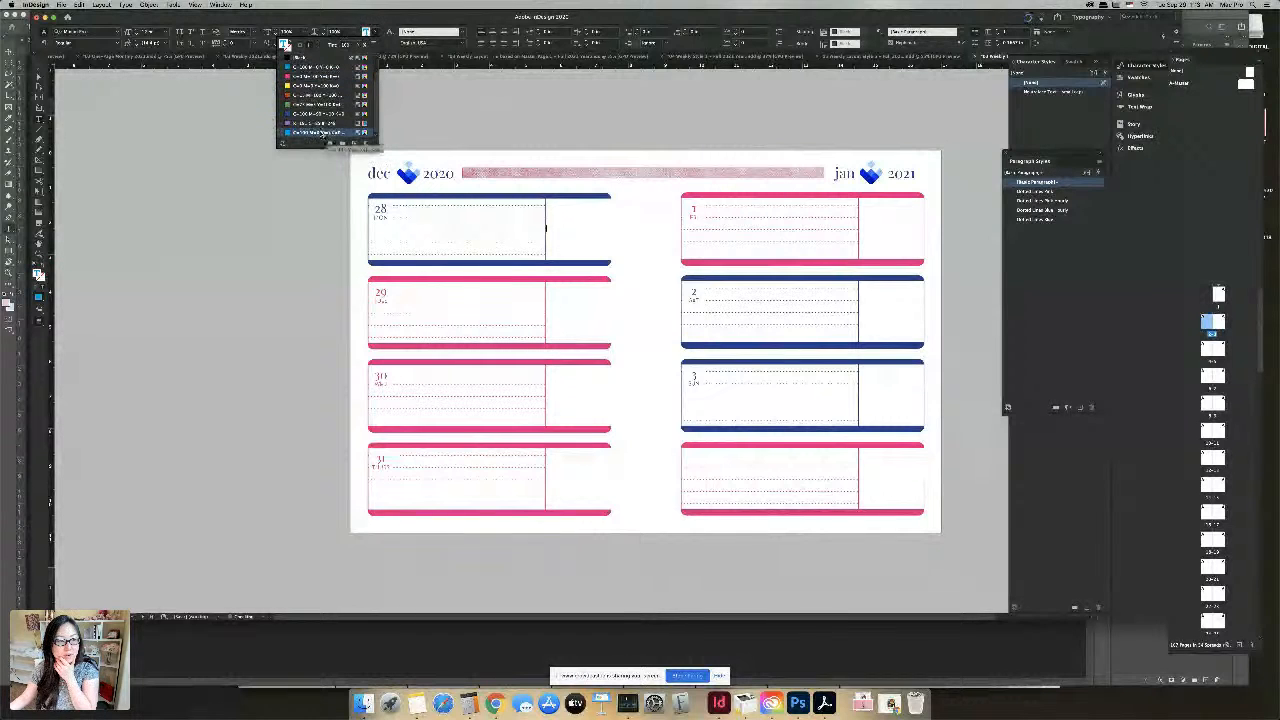
left_click(362, 143)
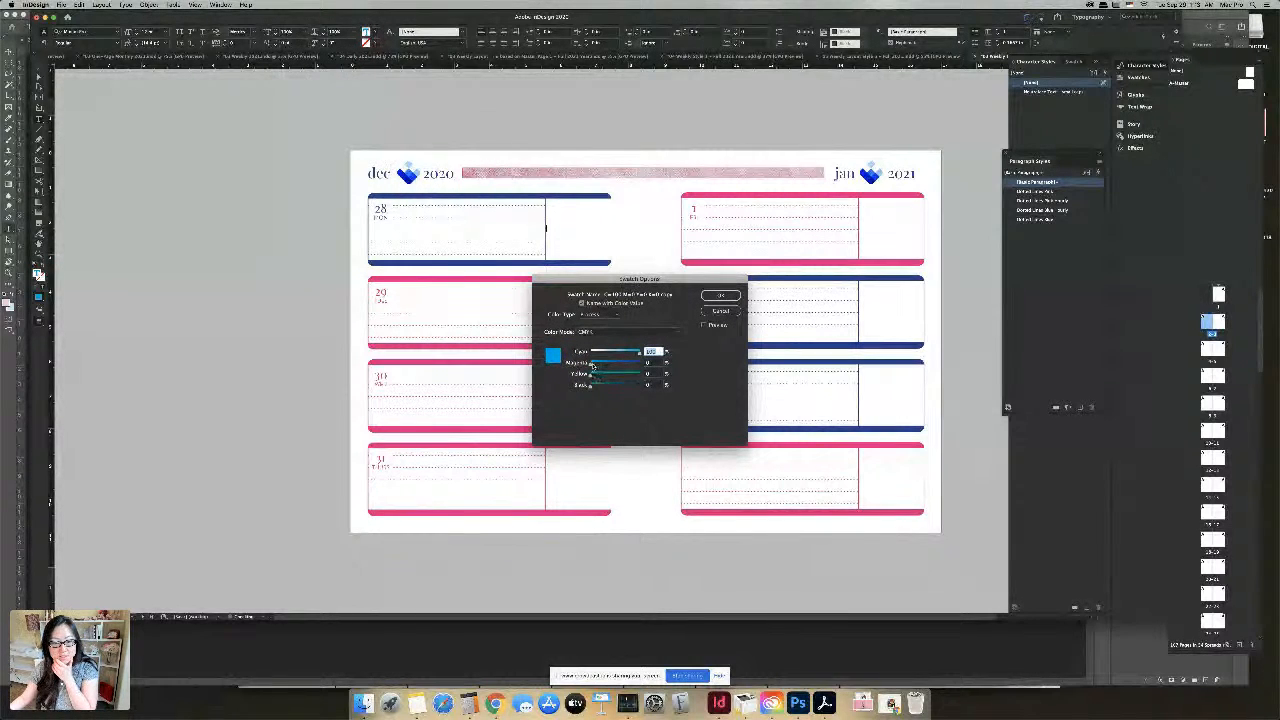
mouse_move(591, 363)
left_mouse_down()
mouse_move(621, 368)
mouse_move(603, 368)
left_mouse_up()
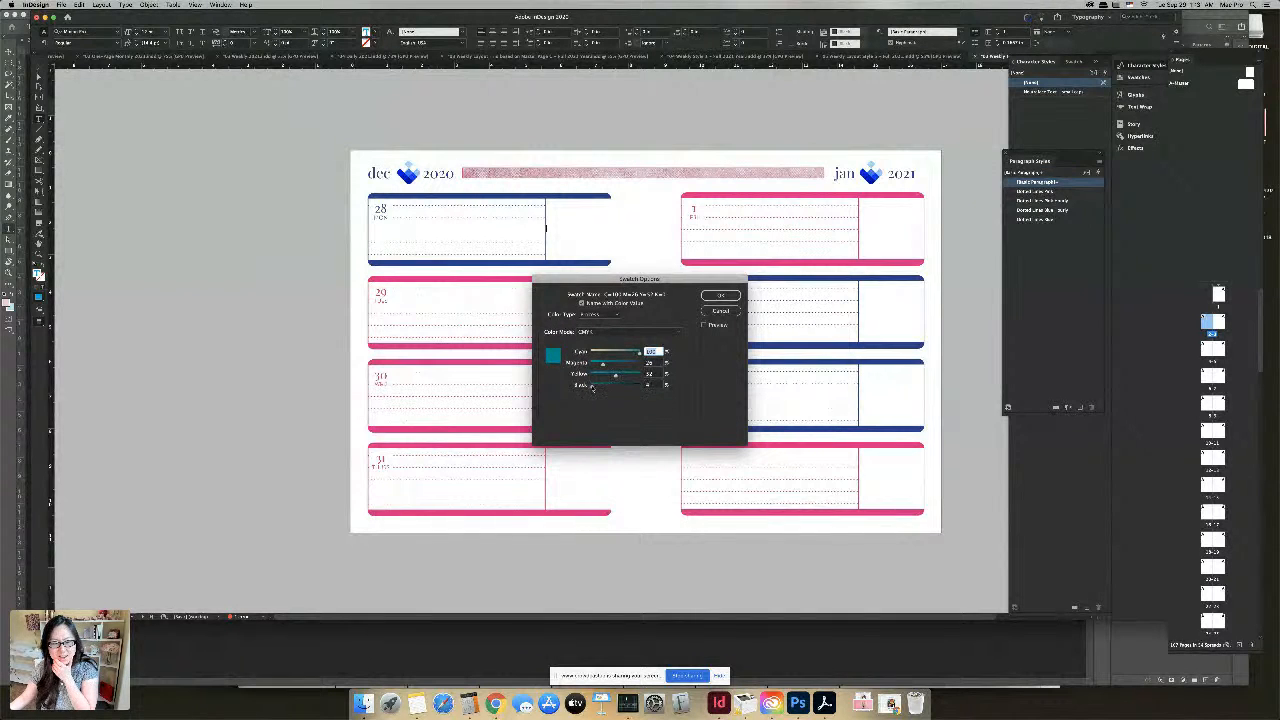
left_click_drag(592, 388, 626, 353)
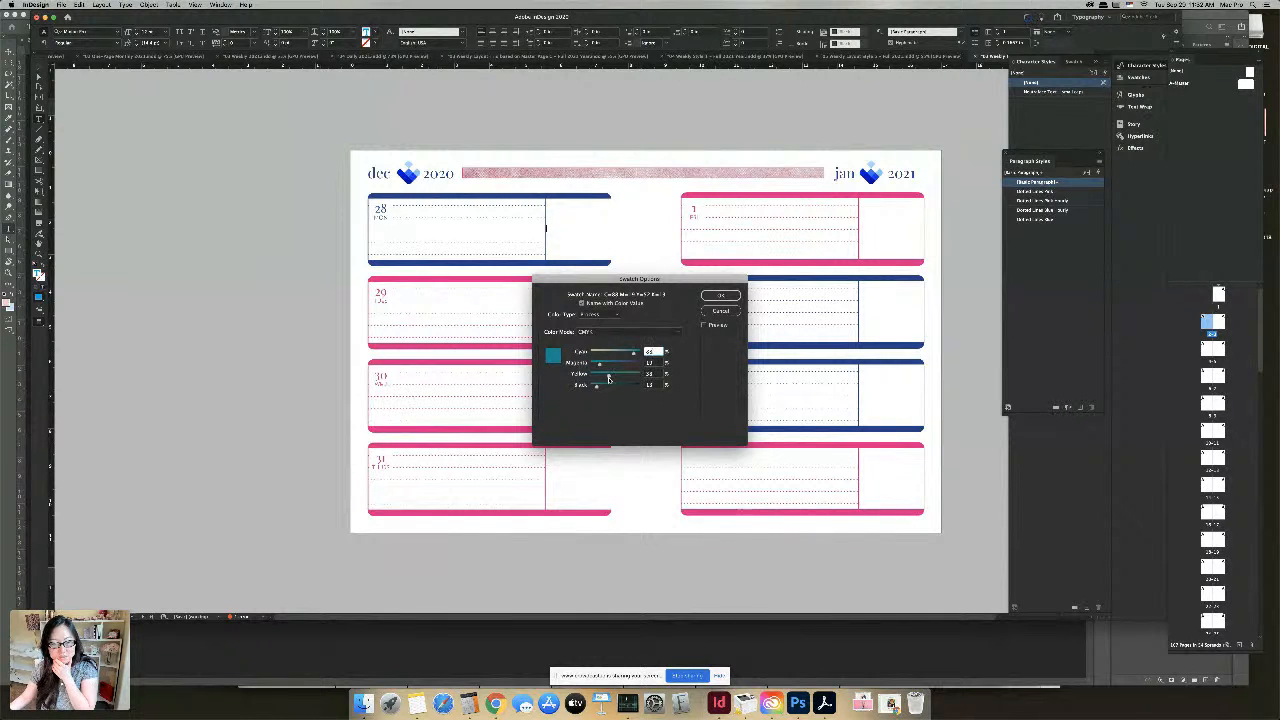
left_click(728, 297)
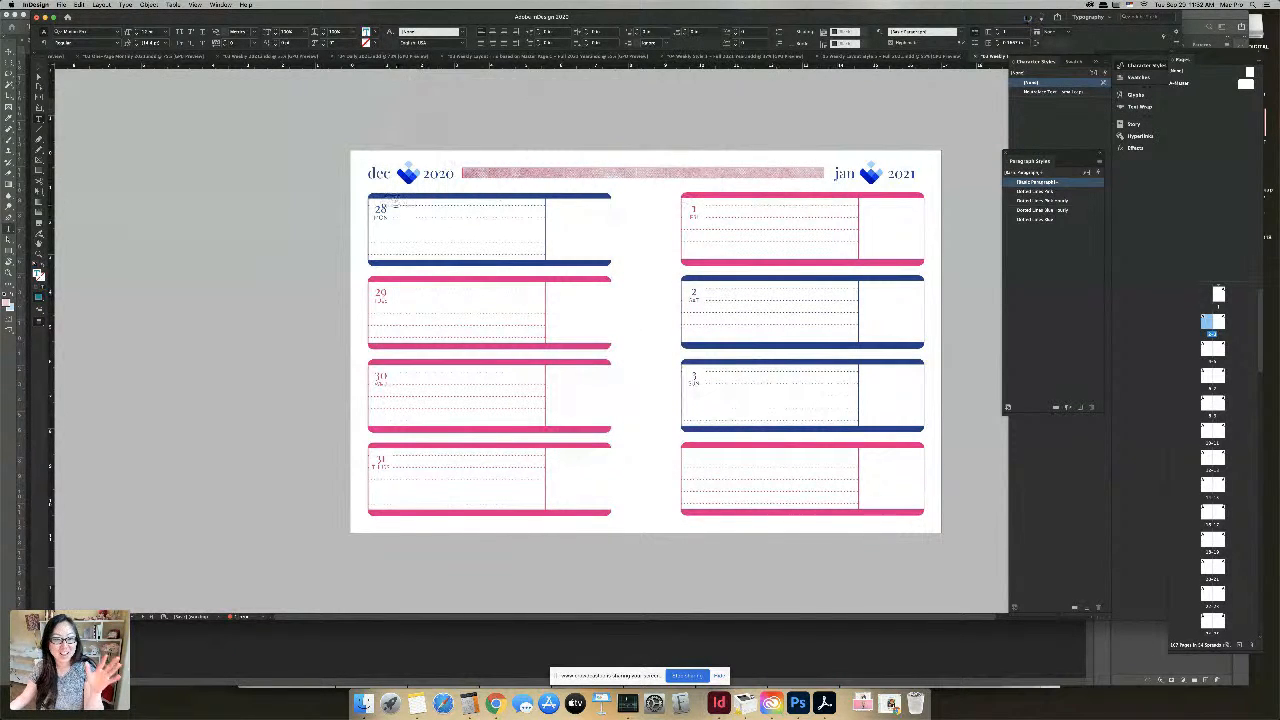
Change the paragraph rule color in the Dotted Lines Blue paragraph style to the new teal swatch
left_click(1036, 219)
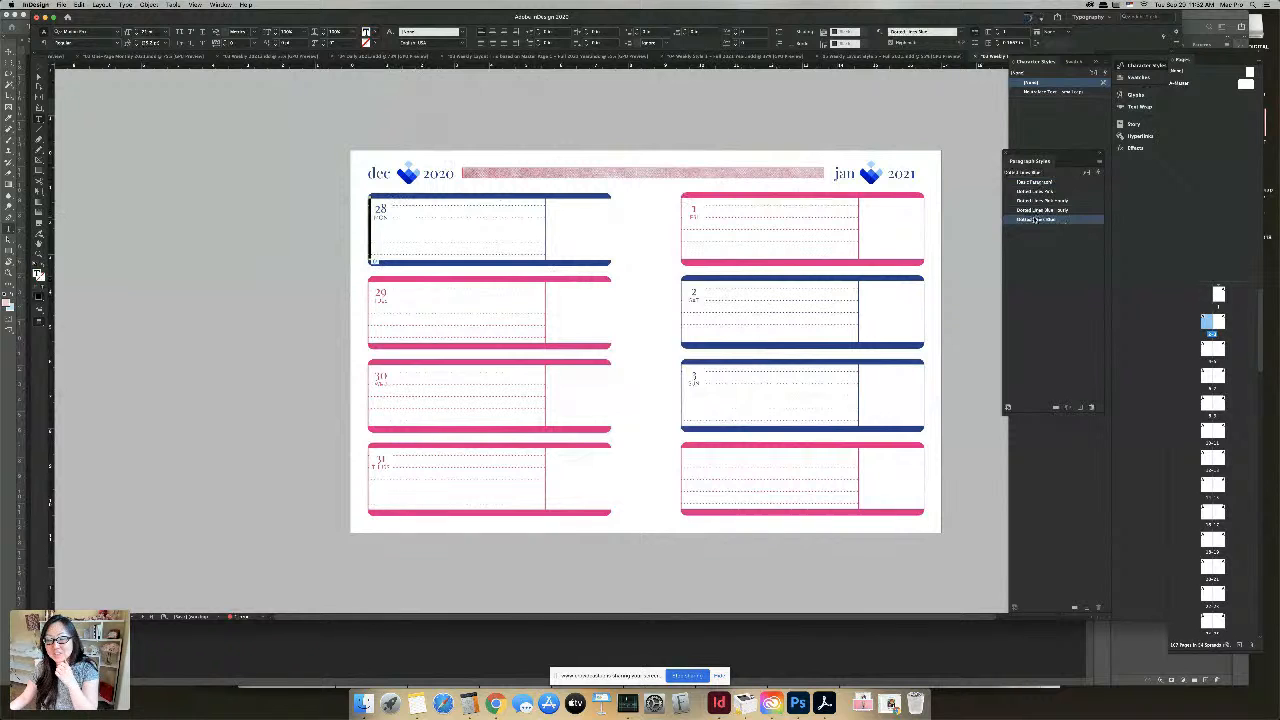
double_click(1040, 220)
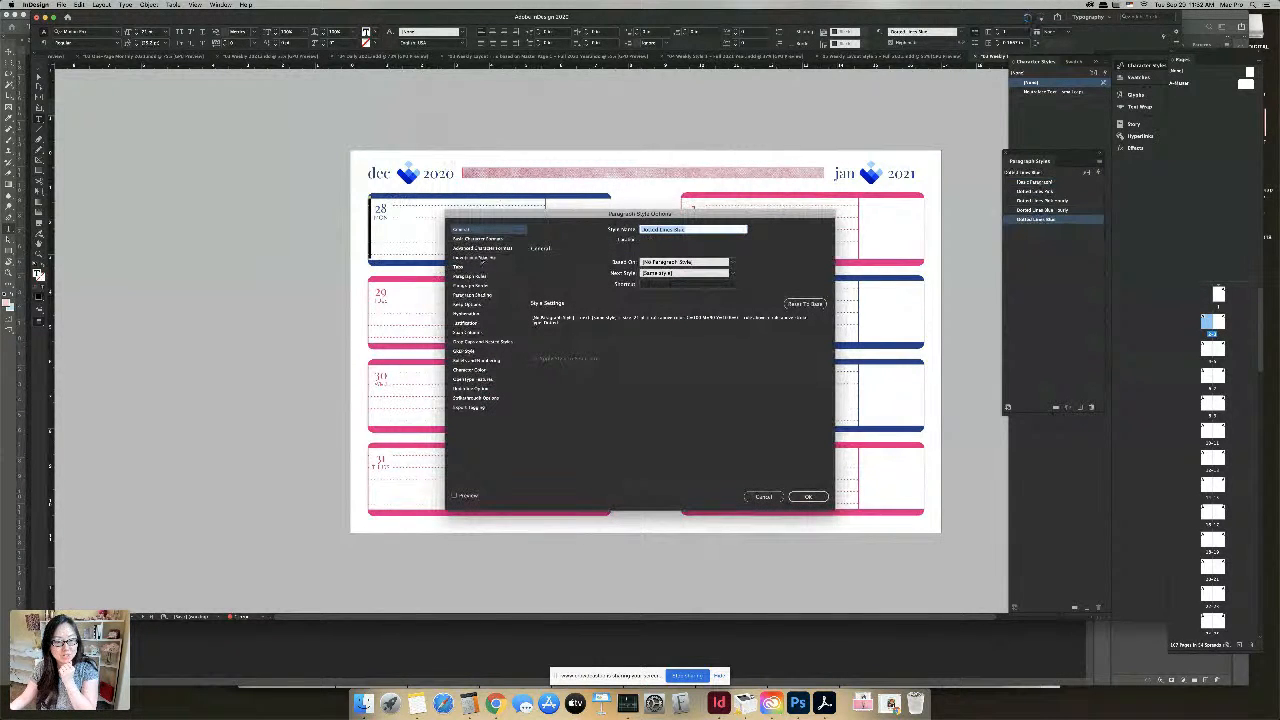
left_click(488, 239)
left_click(485, 248)
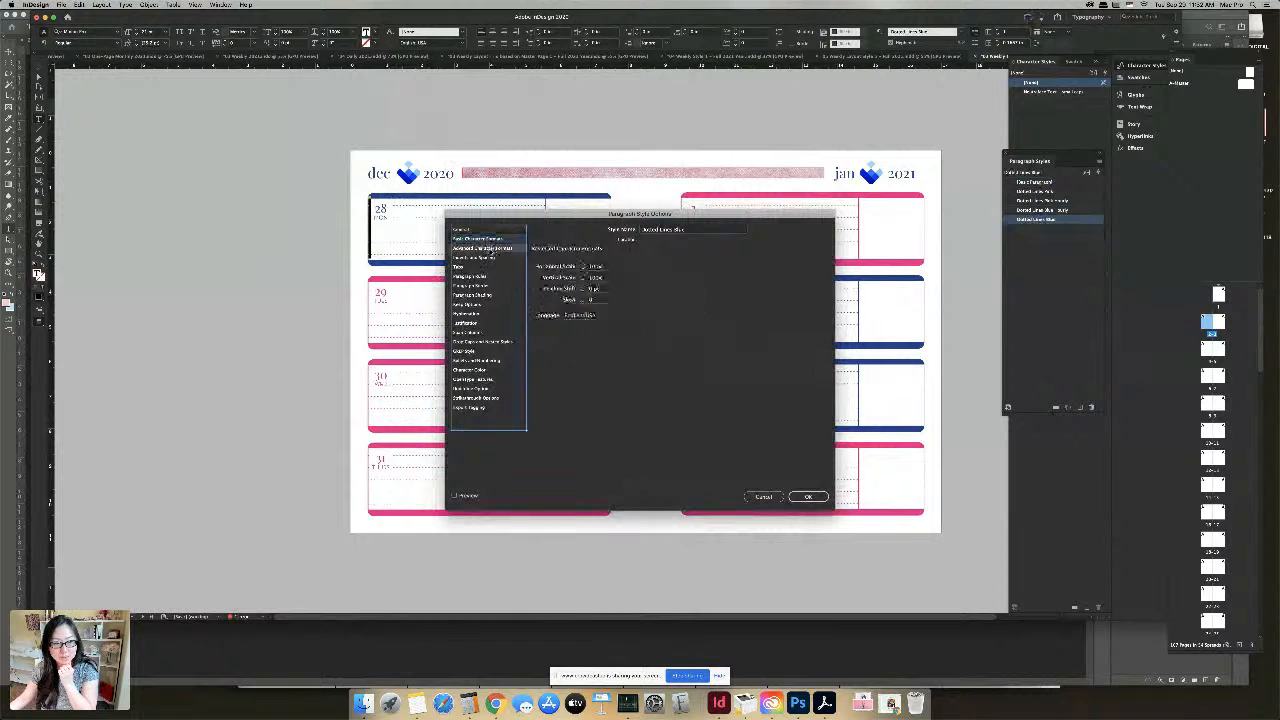
left_click(482, 257)
left_click(480, 267)
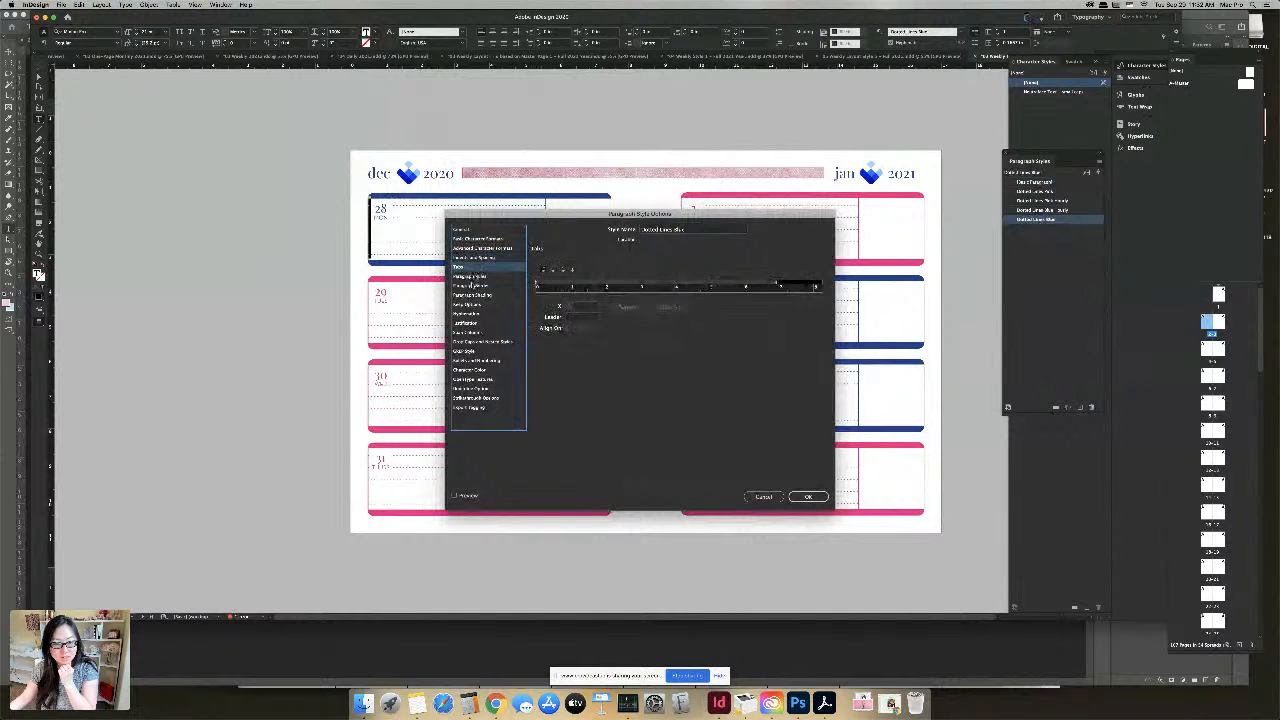
left_click(470, 276)
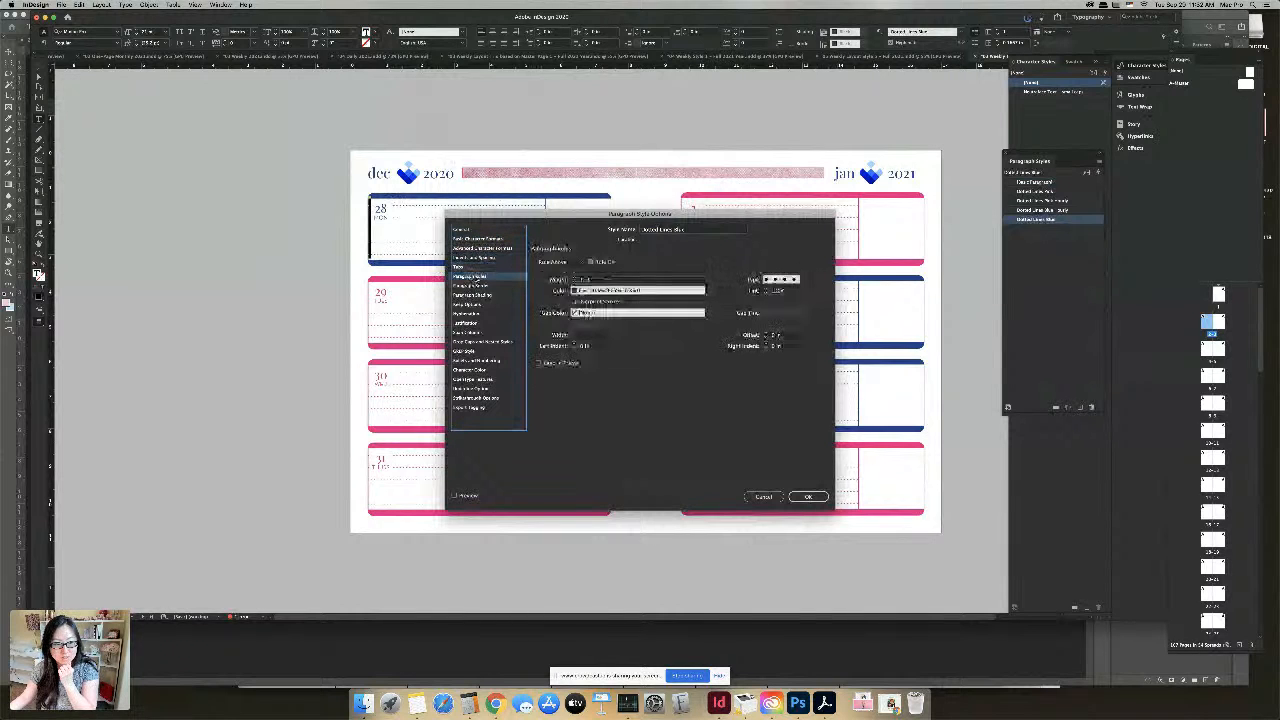
left_click(686, 291)
left_click(630, 408)
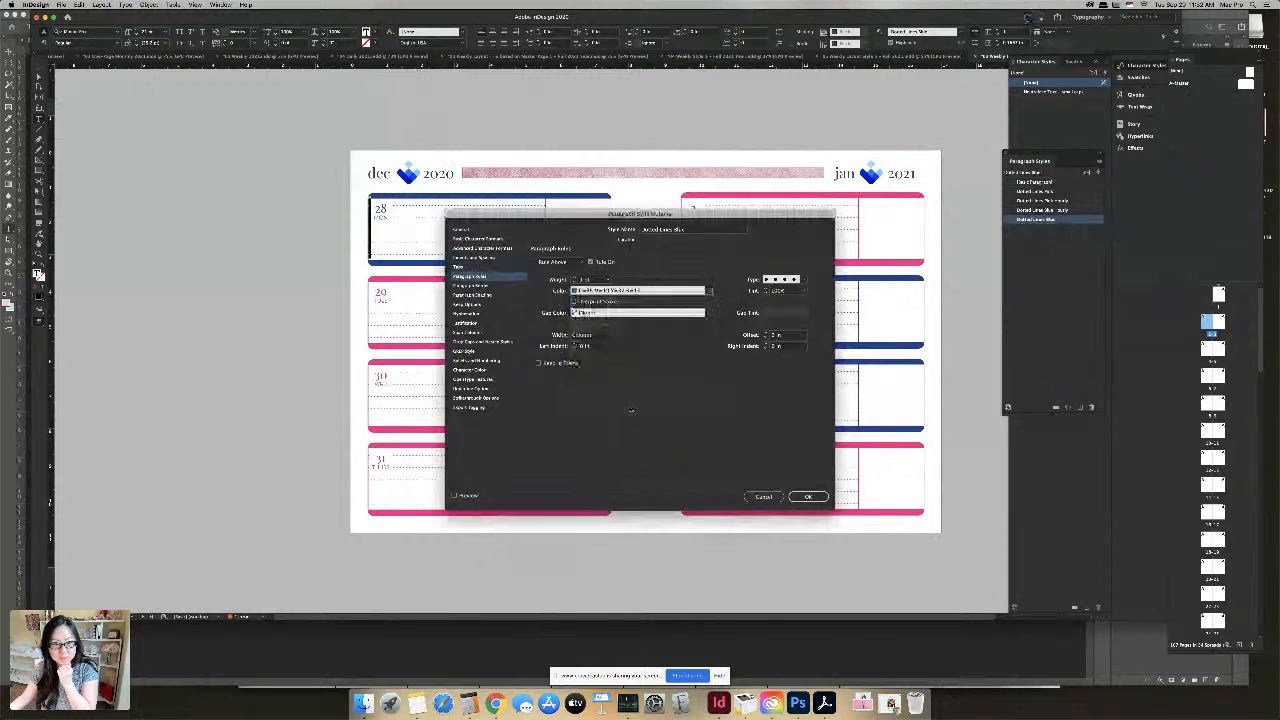
left_click(812, 497)
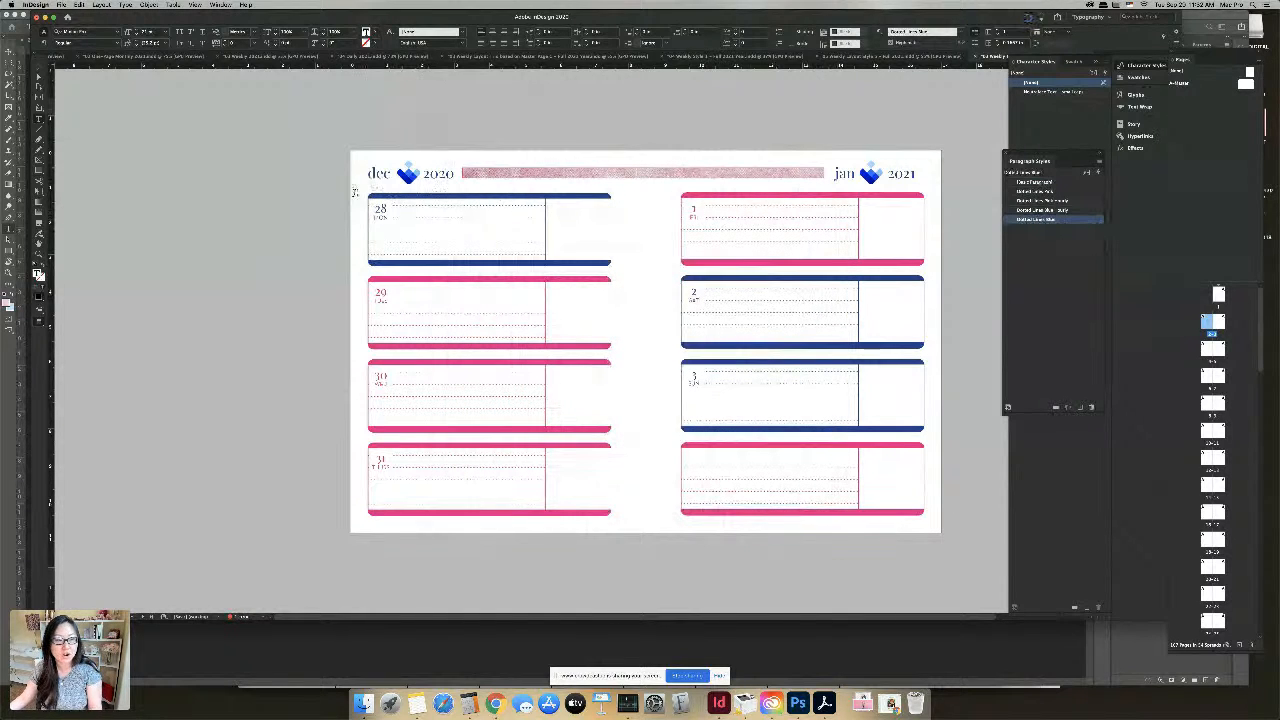
Apply the teal swatch to the stroke of the 28 box's dotted-line frame and to the fill of its bars
key("Escape")
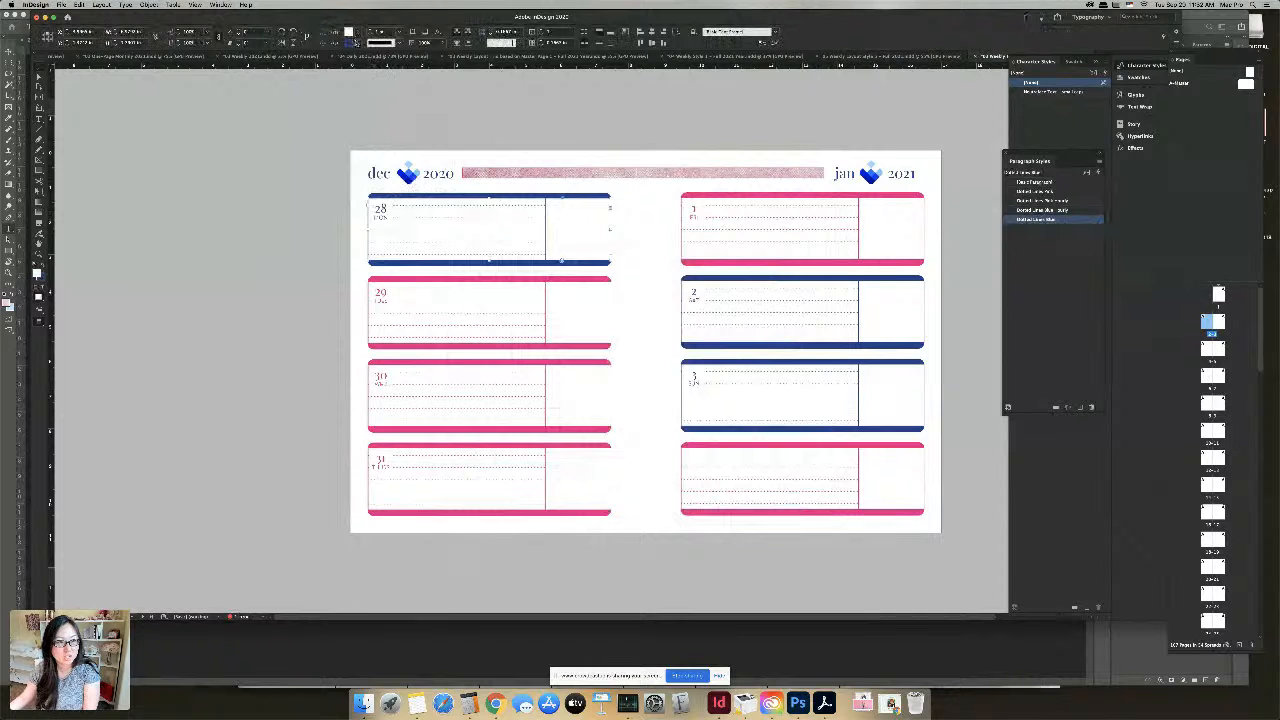
left_click(356, 44)
scroll(310, 130, "down", 2)
left_click(309, 144)
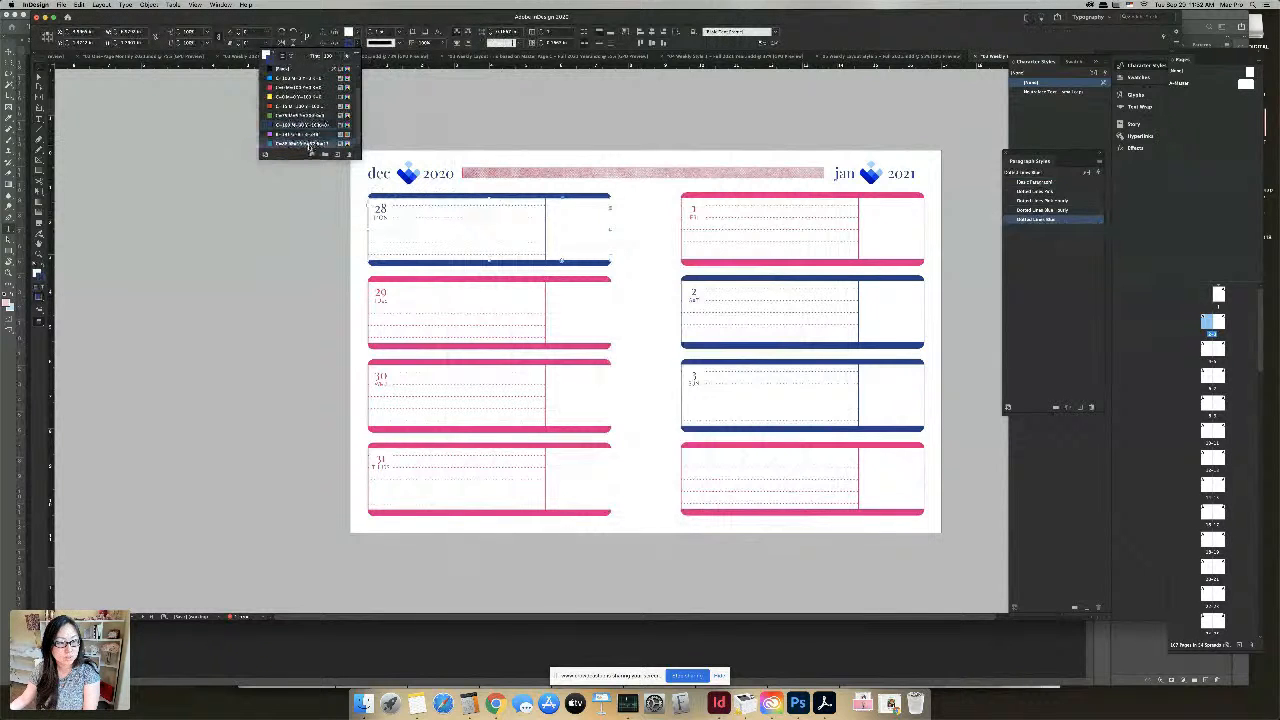
left_click(514, 200)
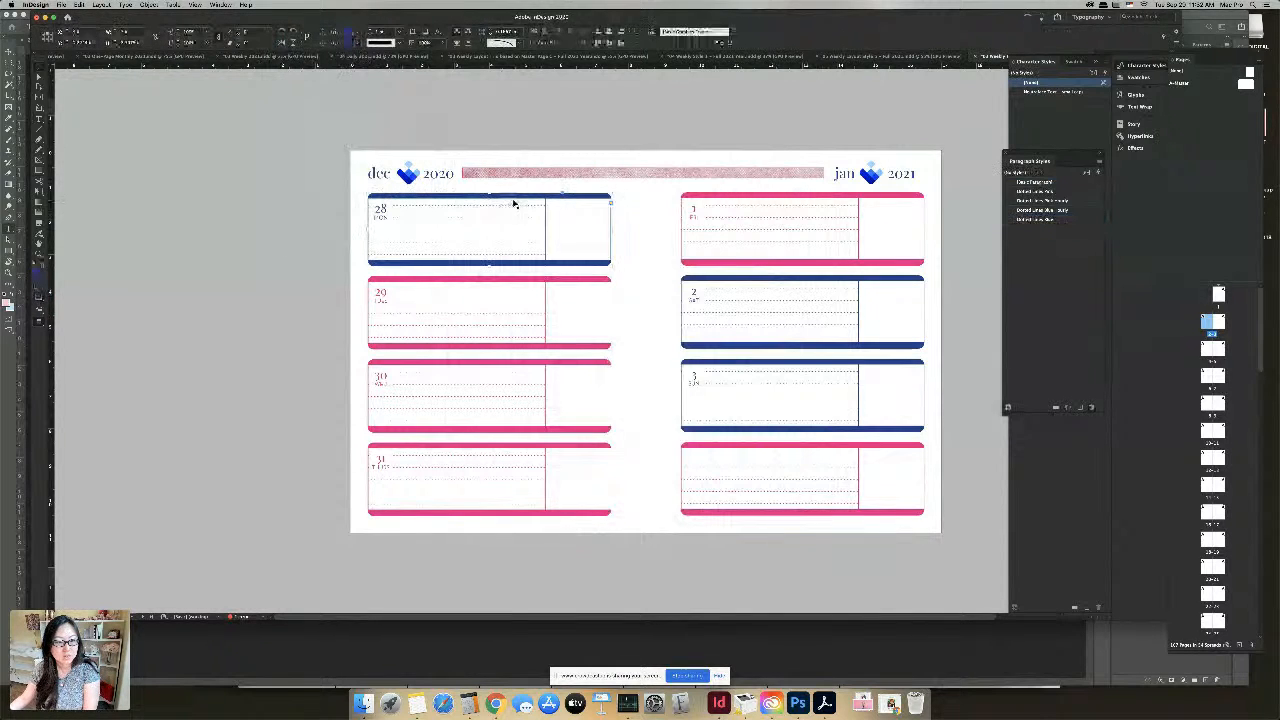
left_click(356, 32)
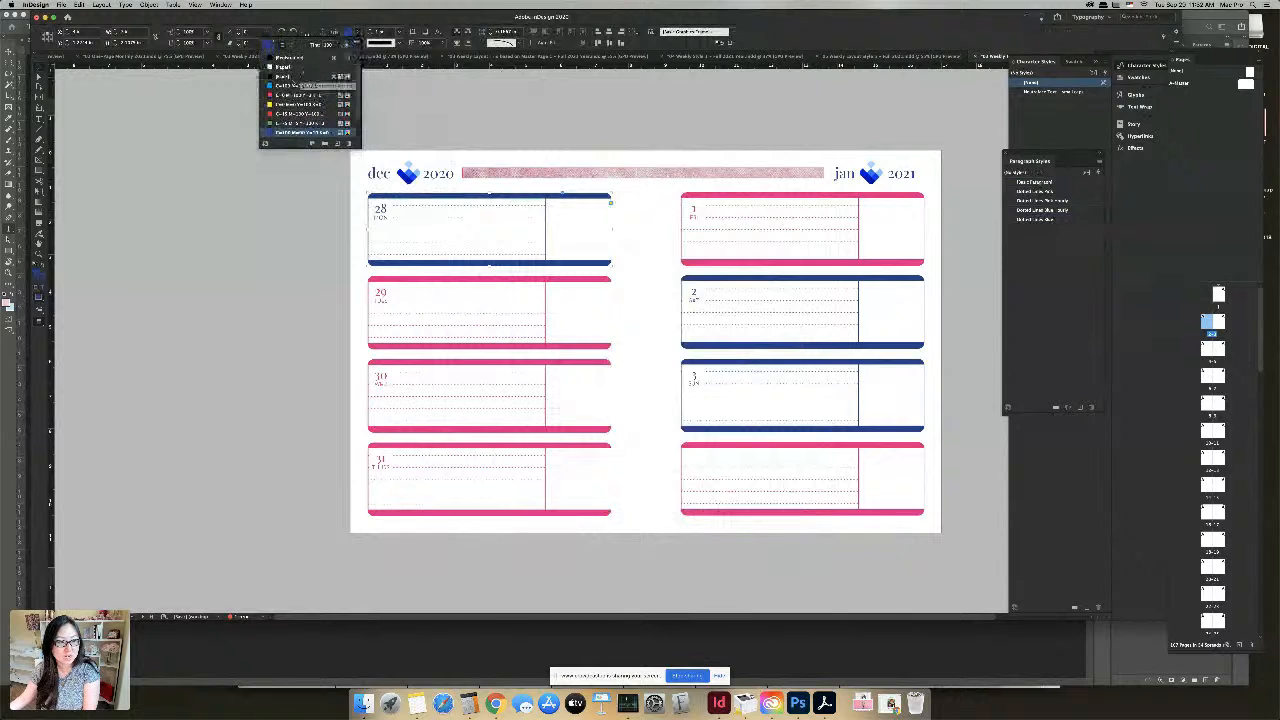
left_click(300, 132)
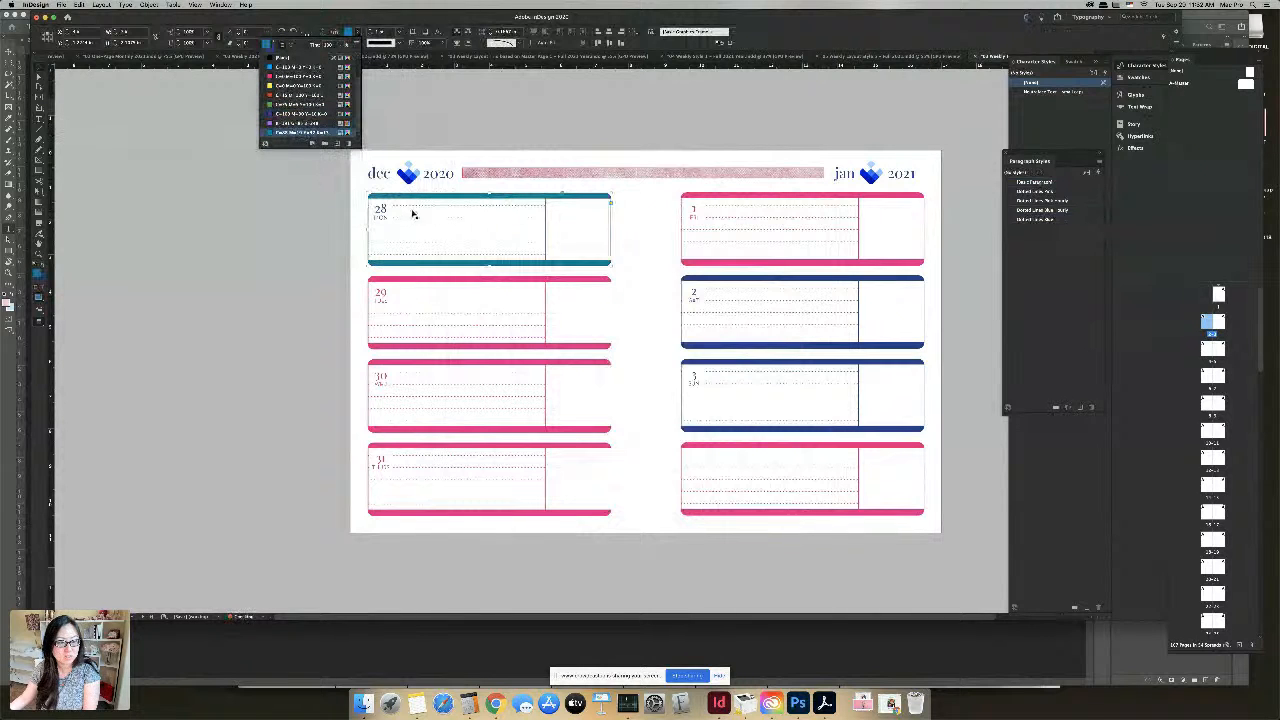
Change the text color of the 28 date and its weekday label to the teal swatch
left_click(538, 231)
left_click(380, 211)
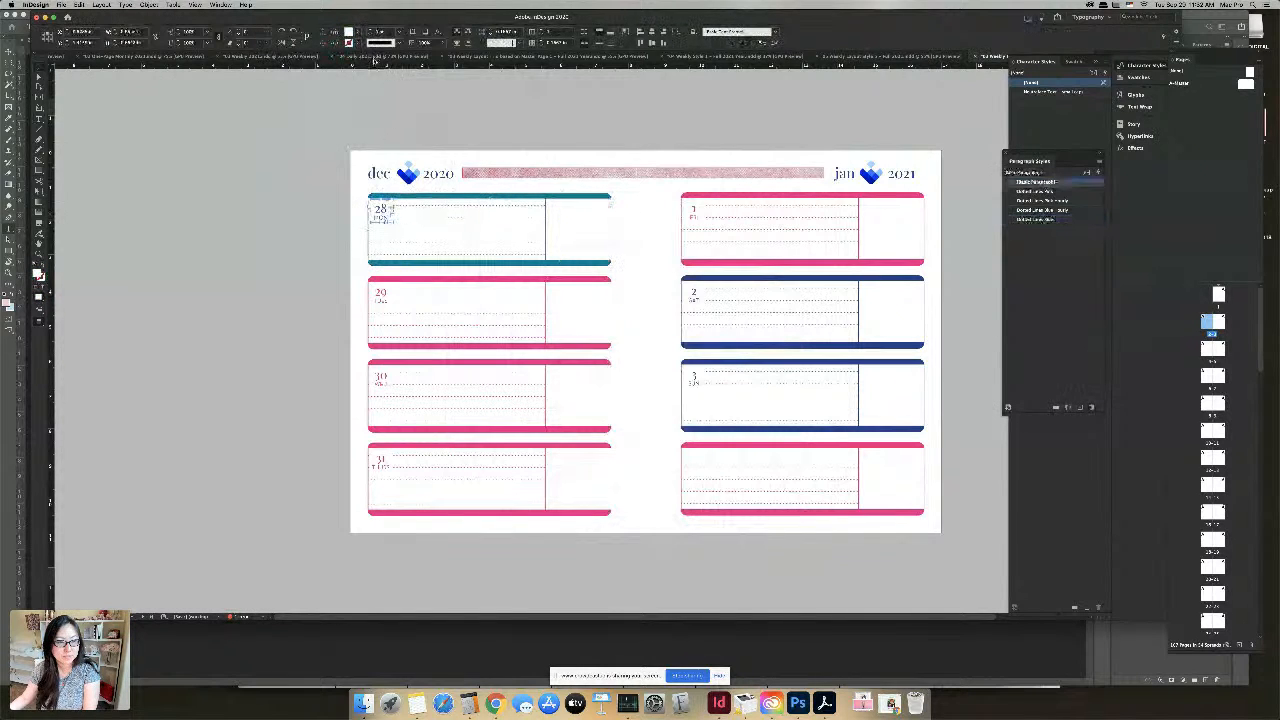
left_click(358, 33)
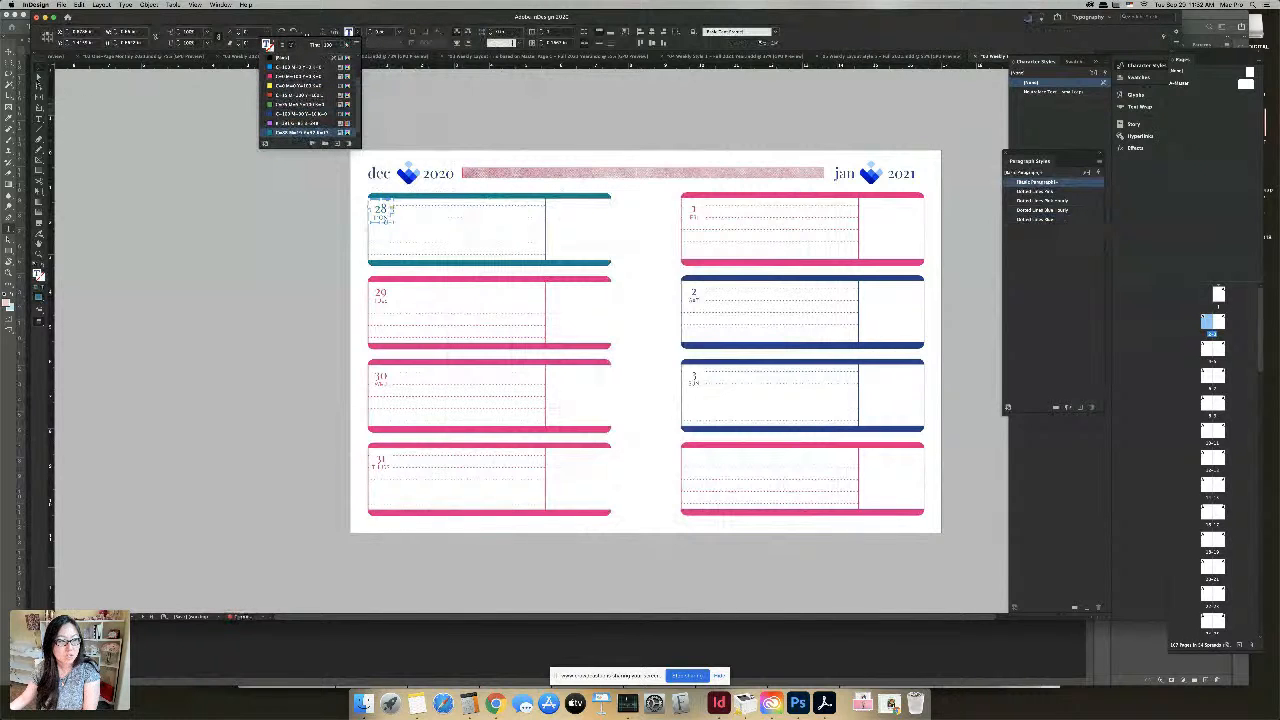
left_click(300, 132)
left_click(623, 220)
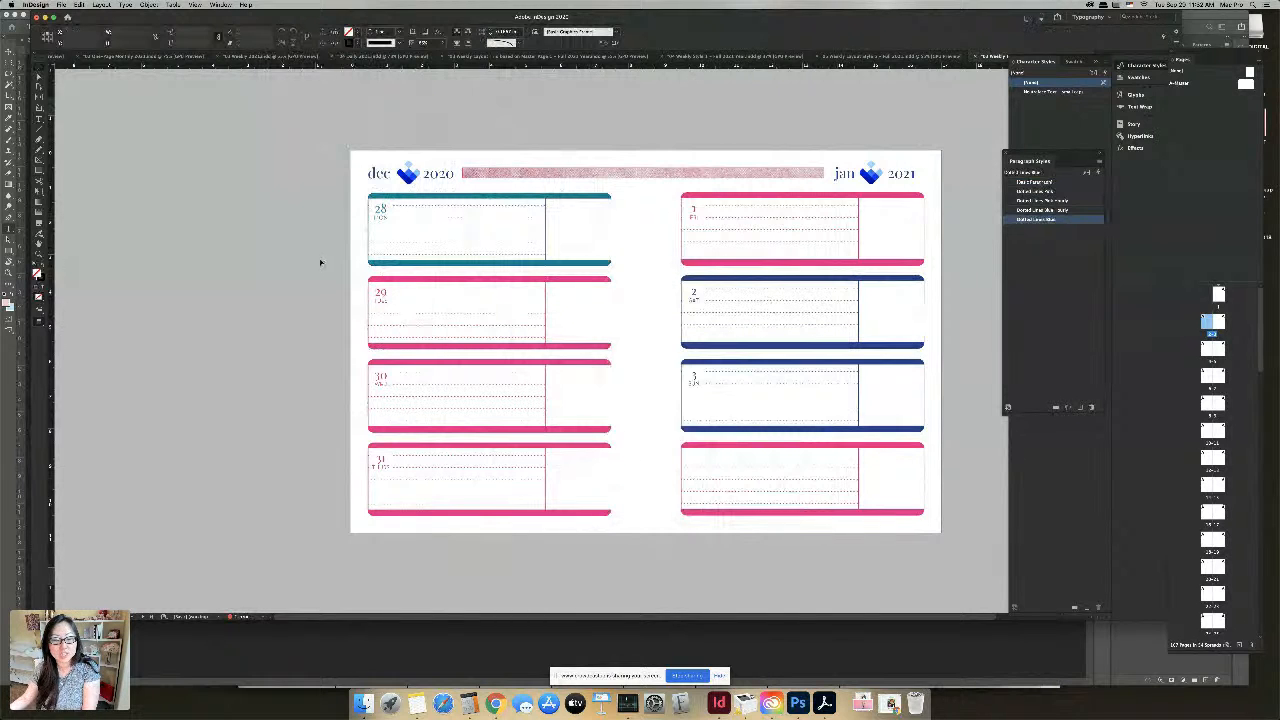
Ungroup the elements of the 29, 30 and 31 day boxes
left_click_drag(298, 193, 926, 566)
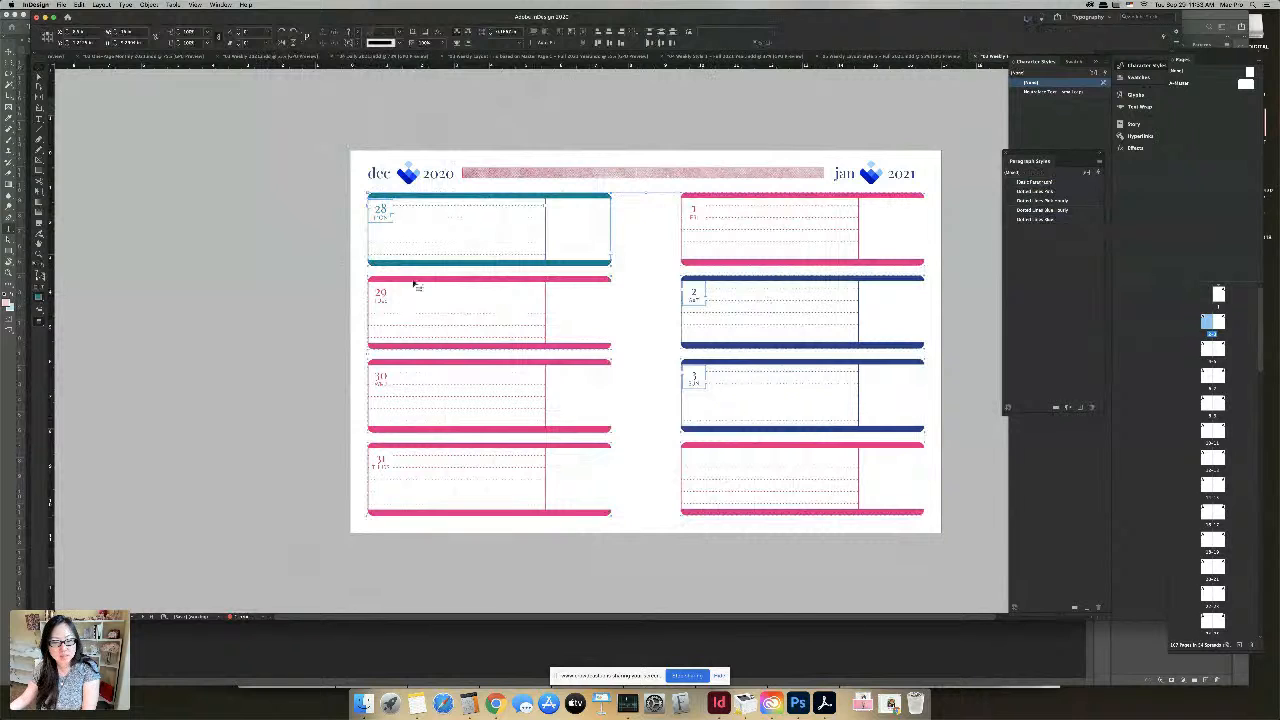
left_click(320, 280)
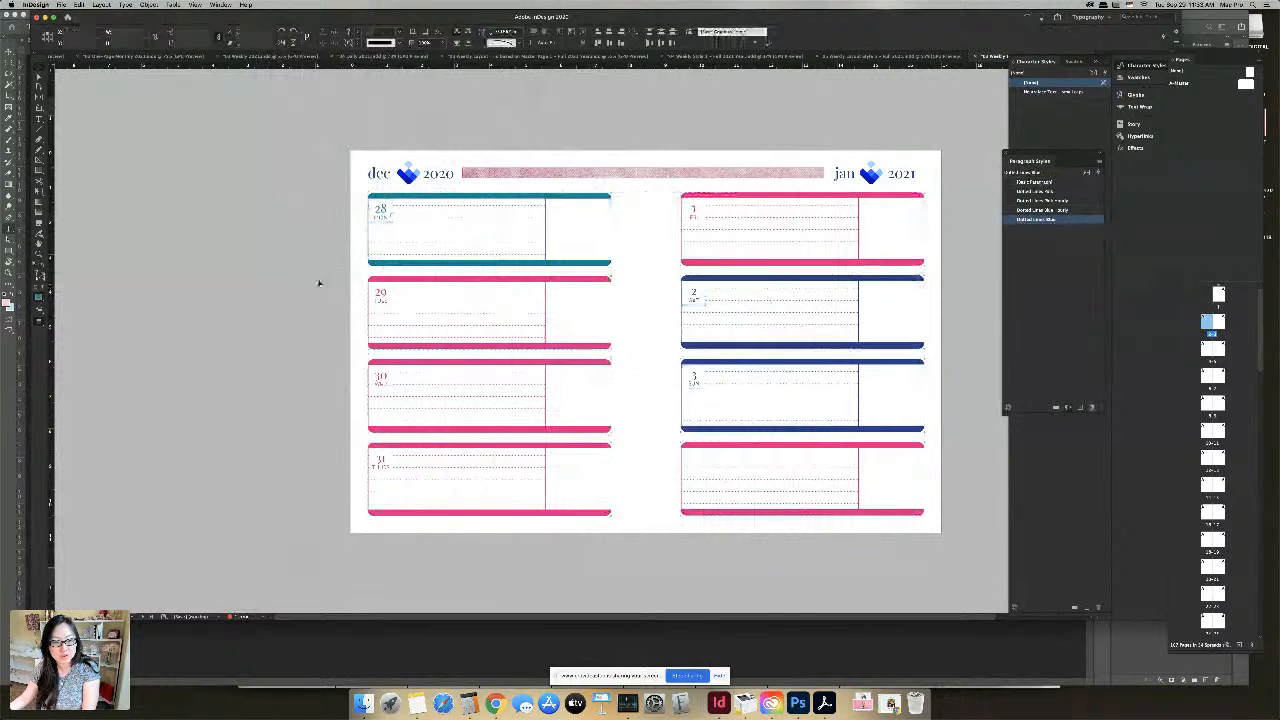
right_click(557, 335)
left_click(466, 386)
right_click(464, 386)
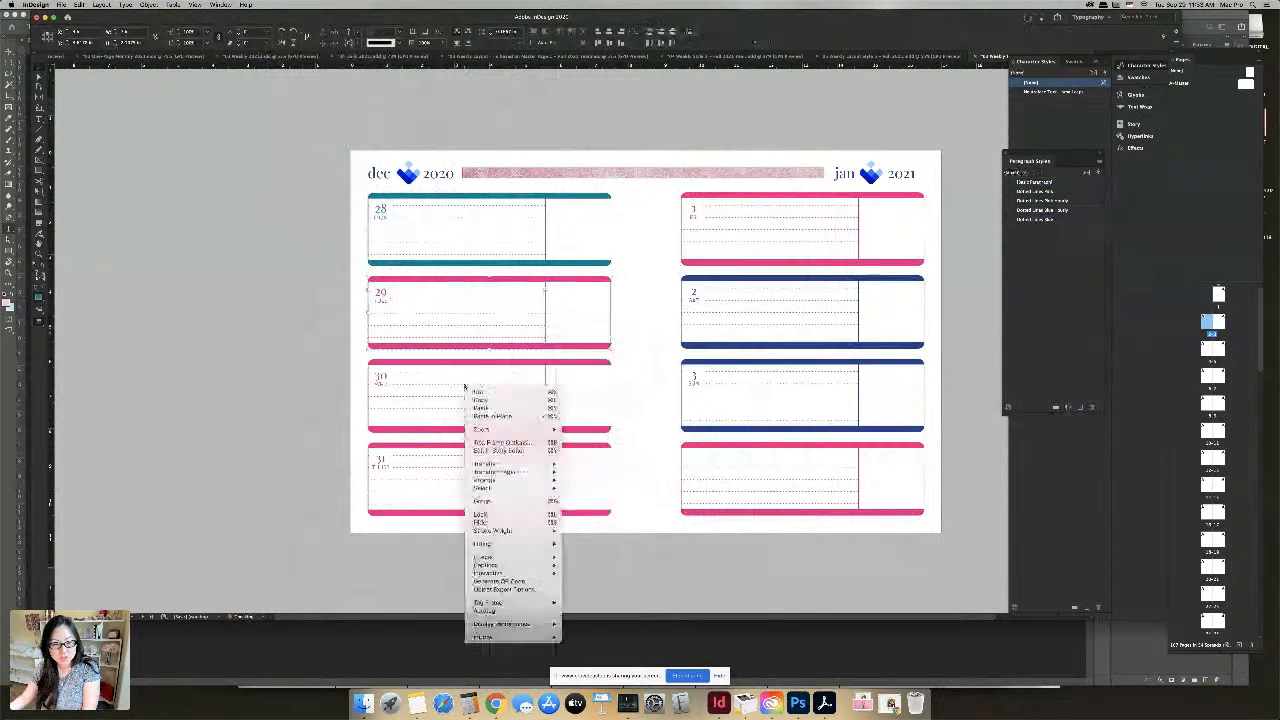
left_click(414, 420)
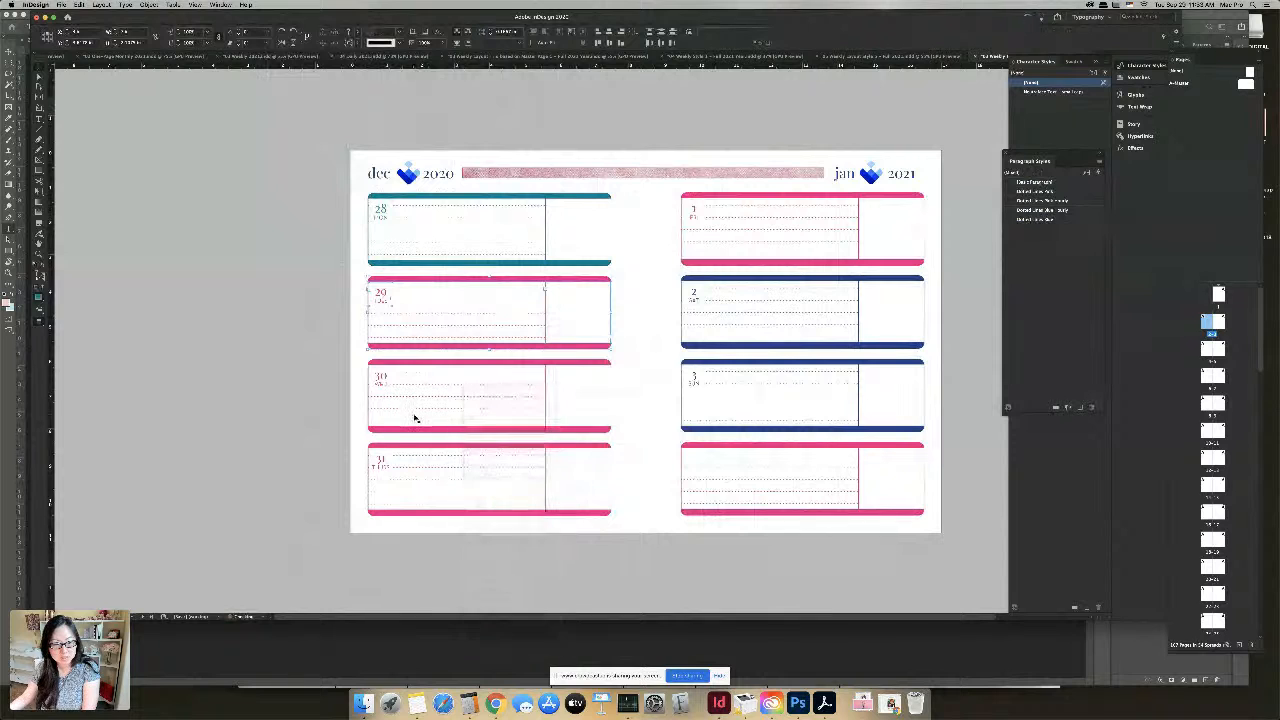
left_click(434, 417)
right_click(443, 408)
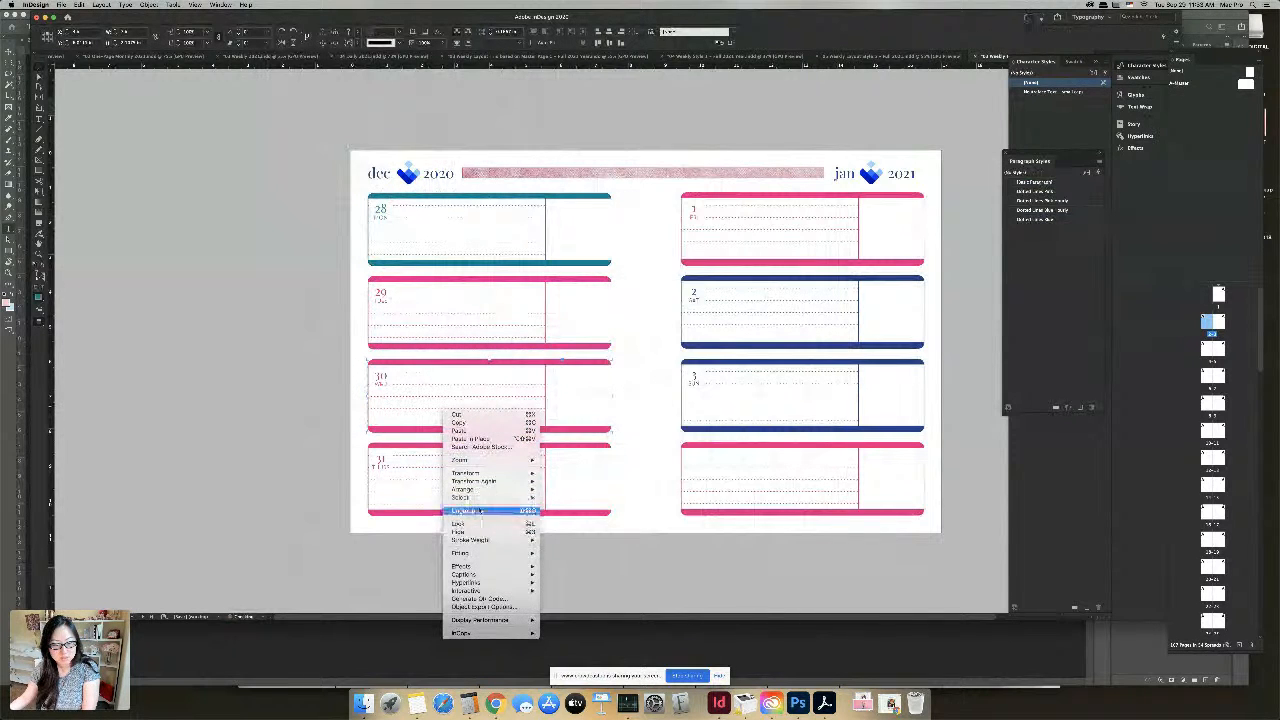
left_click(429, 466)
right_click(434, 474)
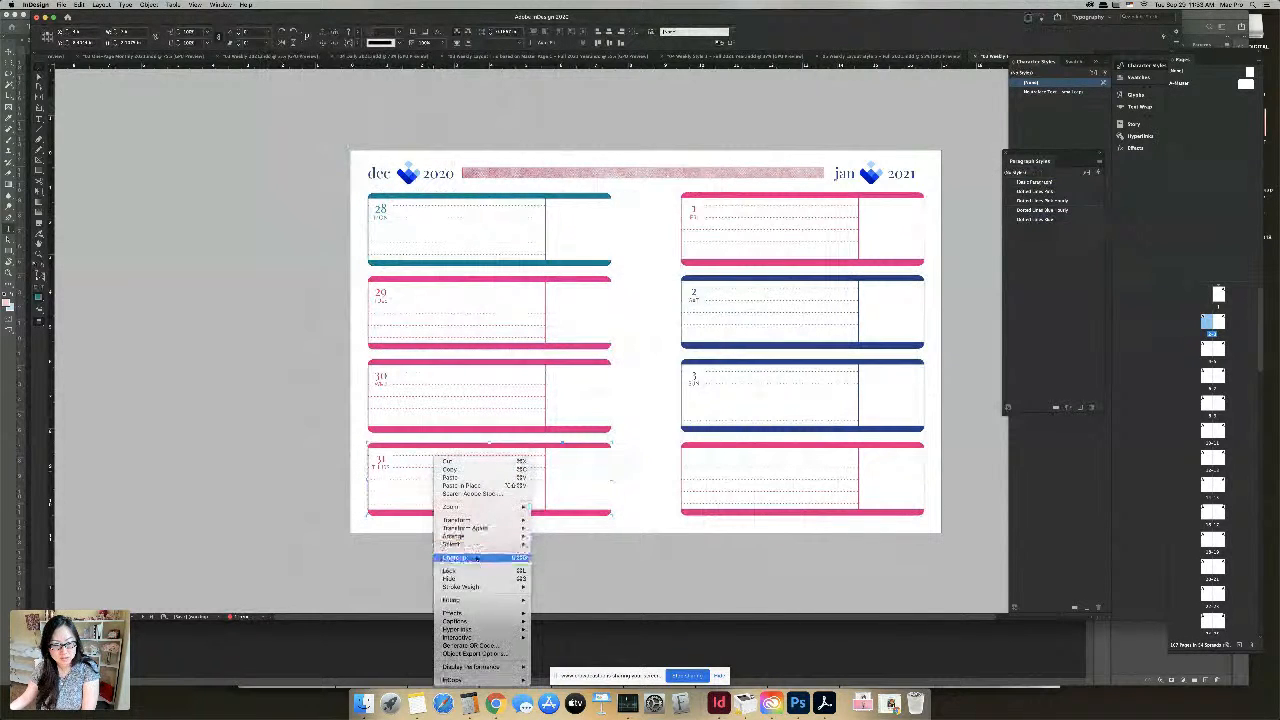
left_click(468, 557)
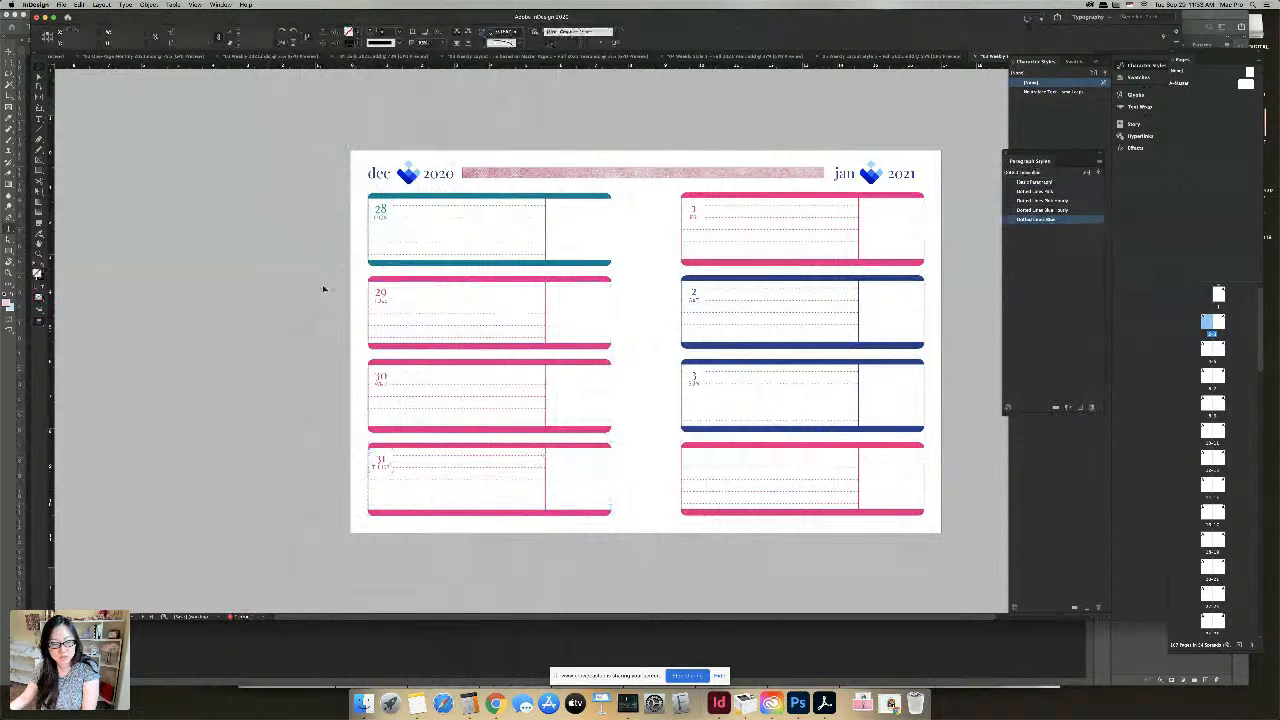
Try to apply the teal swatch as fill to all elements of the 29, 30 and 31 day boxes at once
left_click_drag(323, 286, 543, 537)
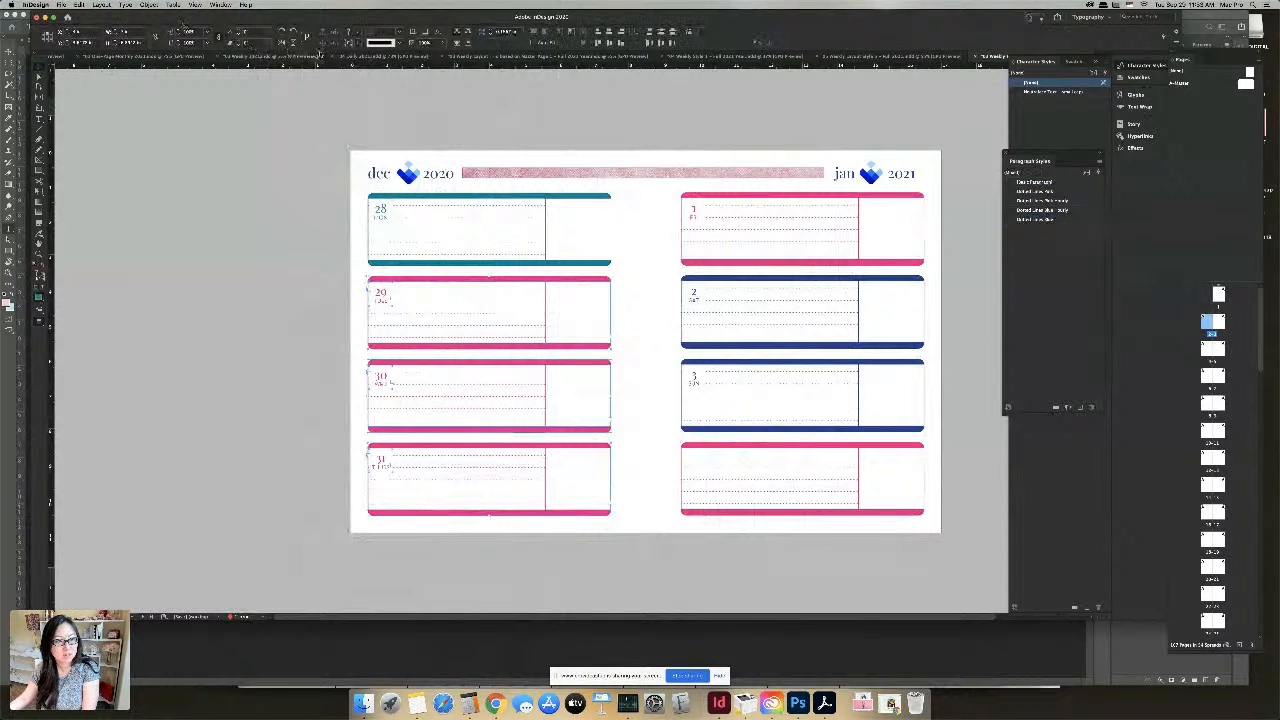
left_click(356, 38)
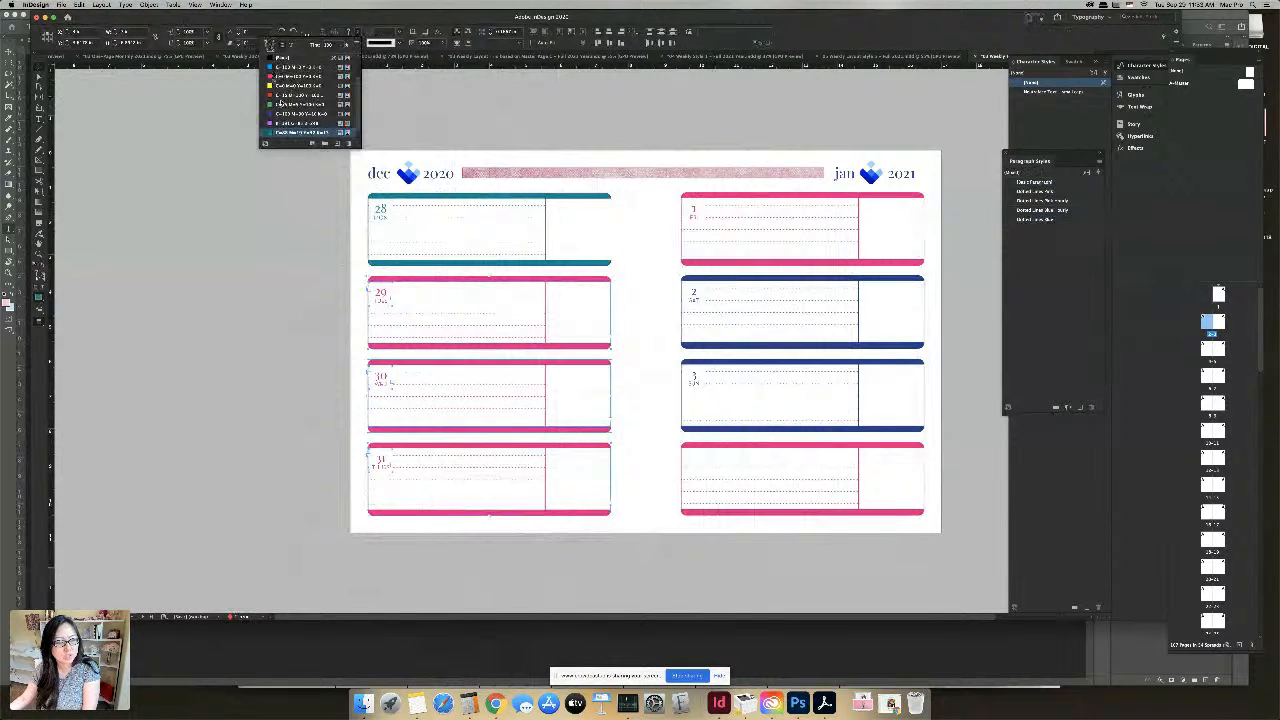
left_click(288, 132)
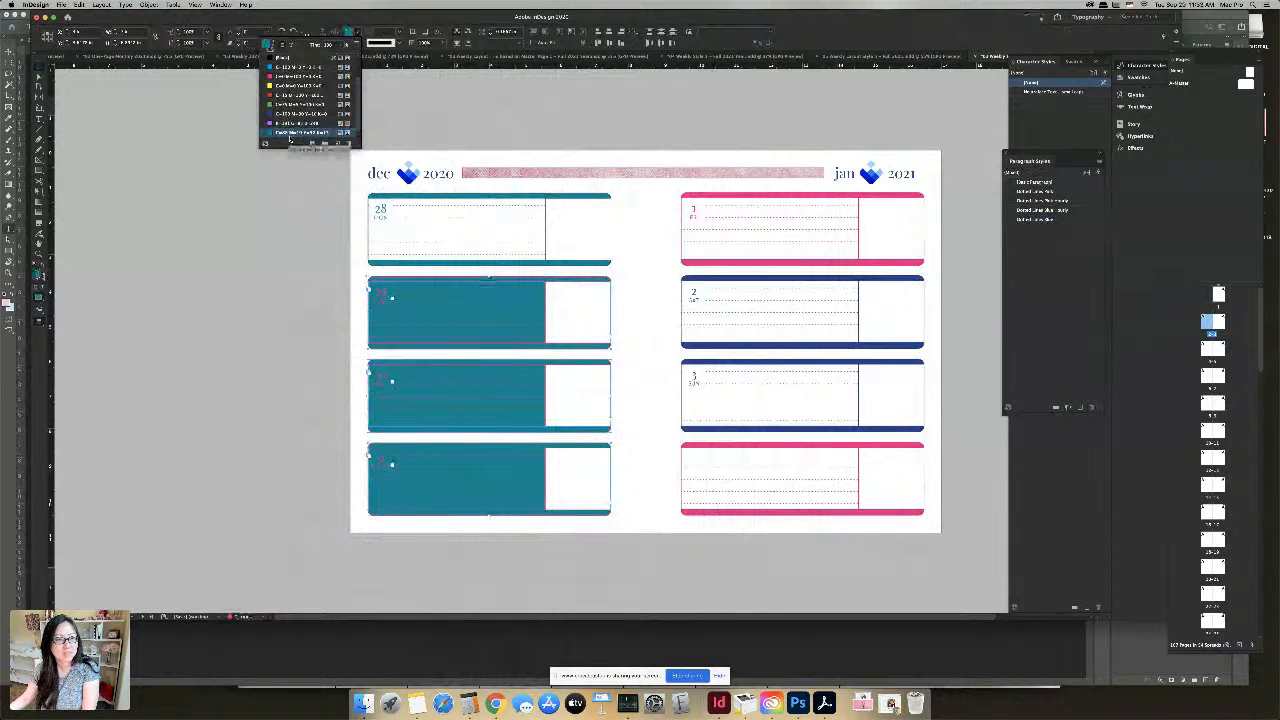
left_click_drag(290, 134, 285, 58)
left_click(283, 57)
left_click(309, 231)
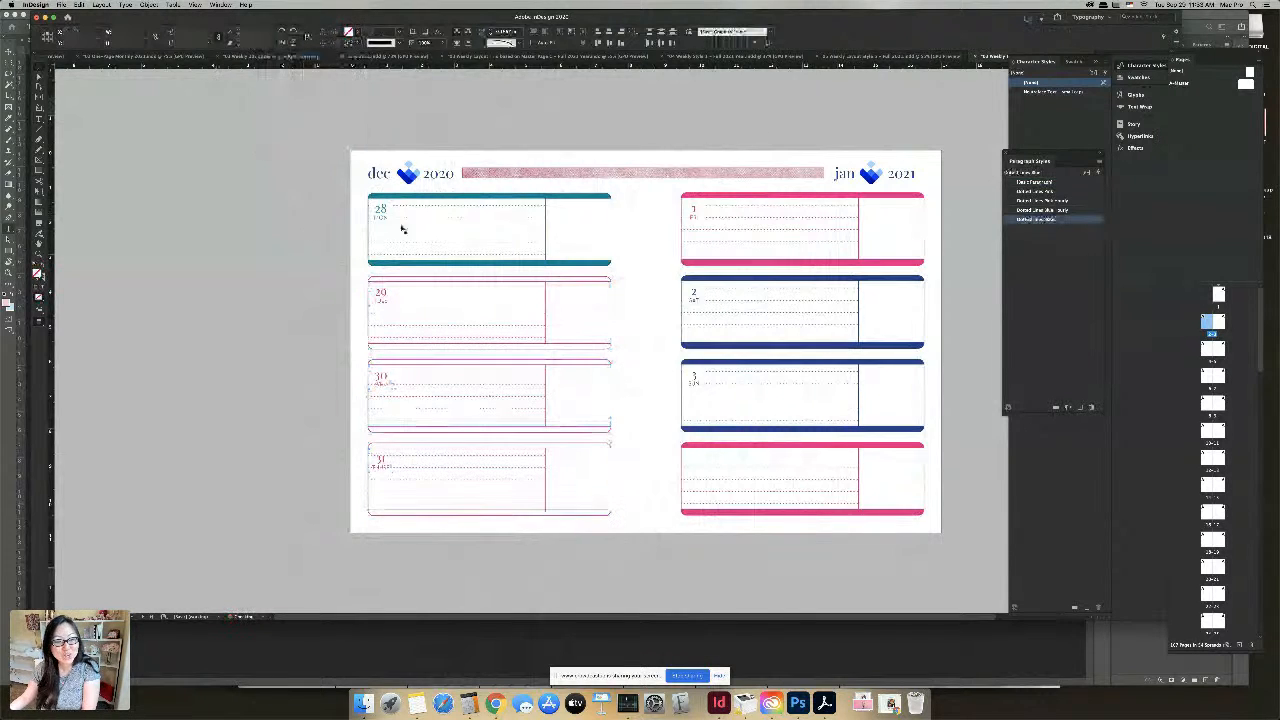
left_click(520, 300)
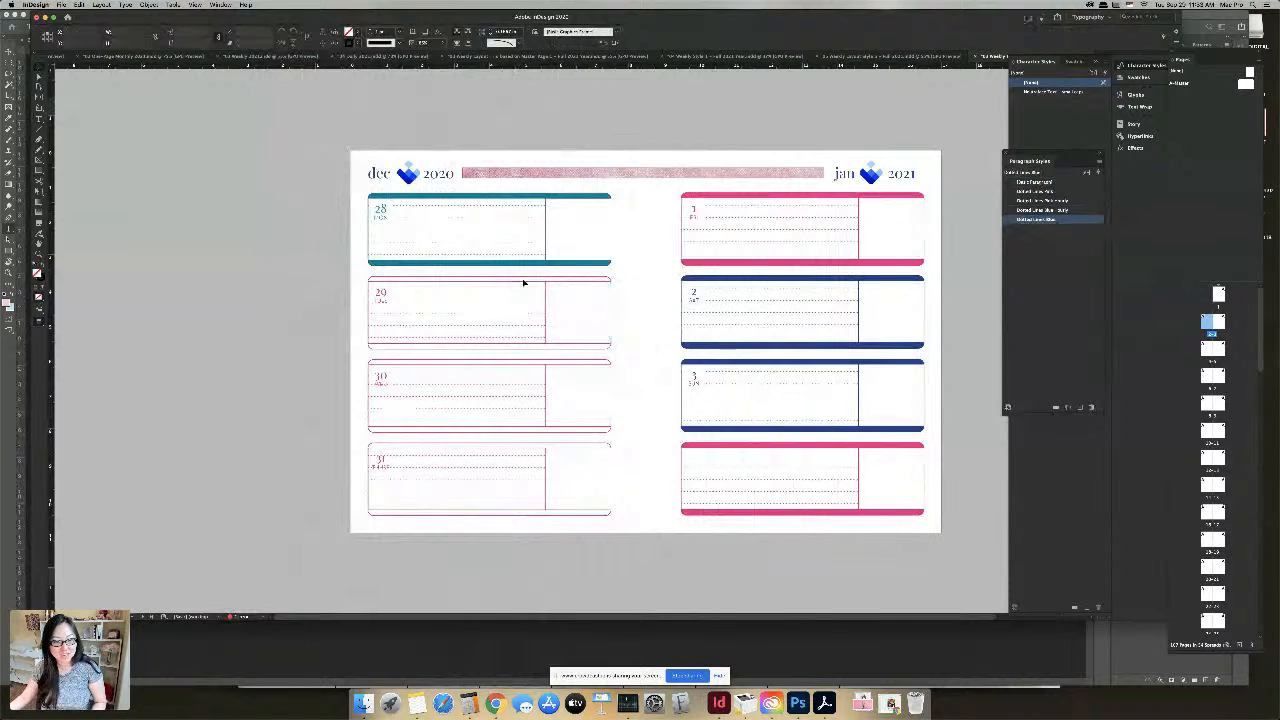
left_click(598, 281)
left_click(520, 300)
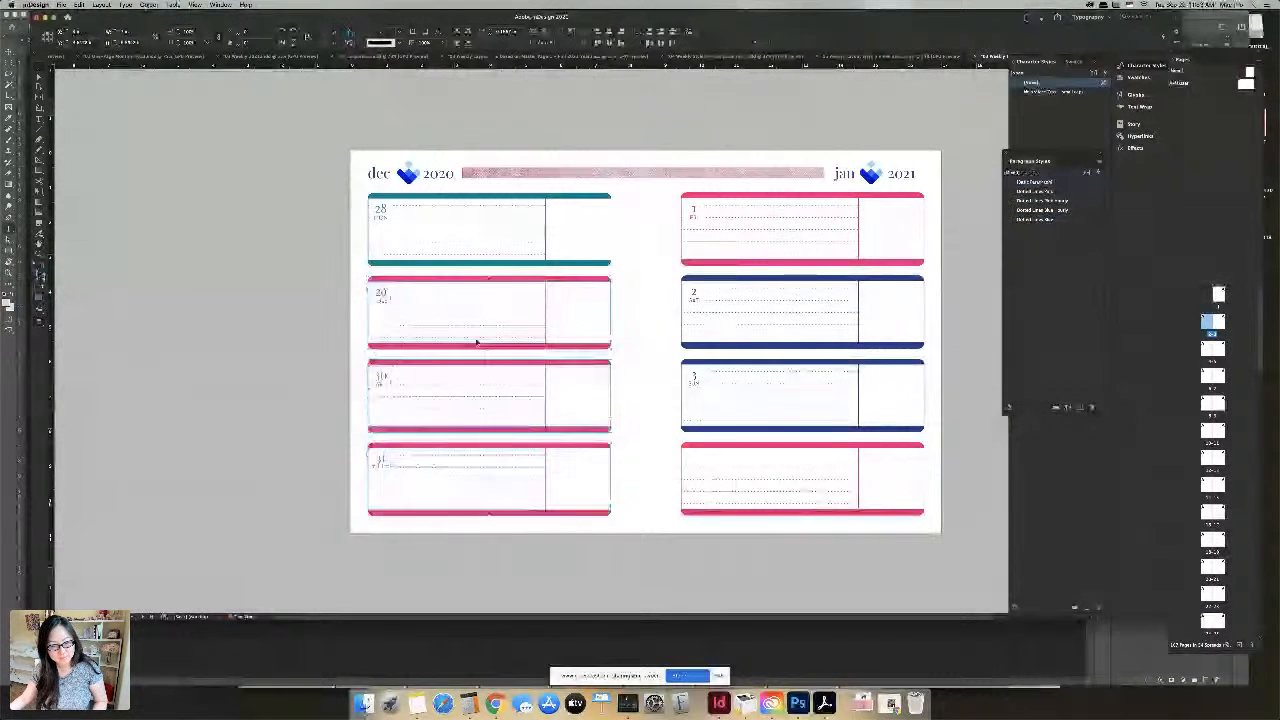
Apply the teal swatch to the fill and stroke of the horizontal bars of the 29, 30 and 31 day boxes
left_click(398, 289)
key("Escape")
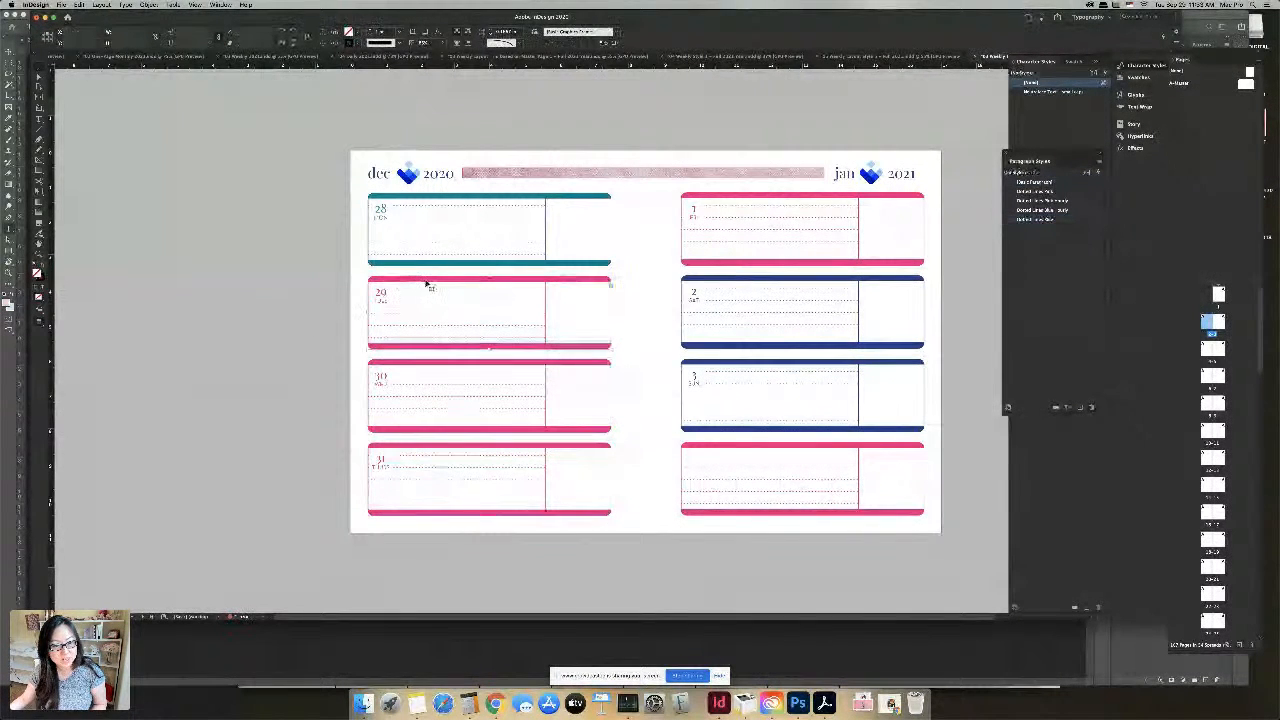
left_click(497, 366)
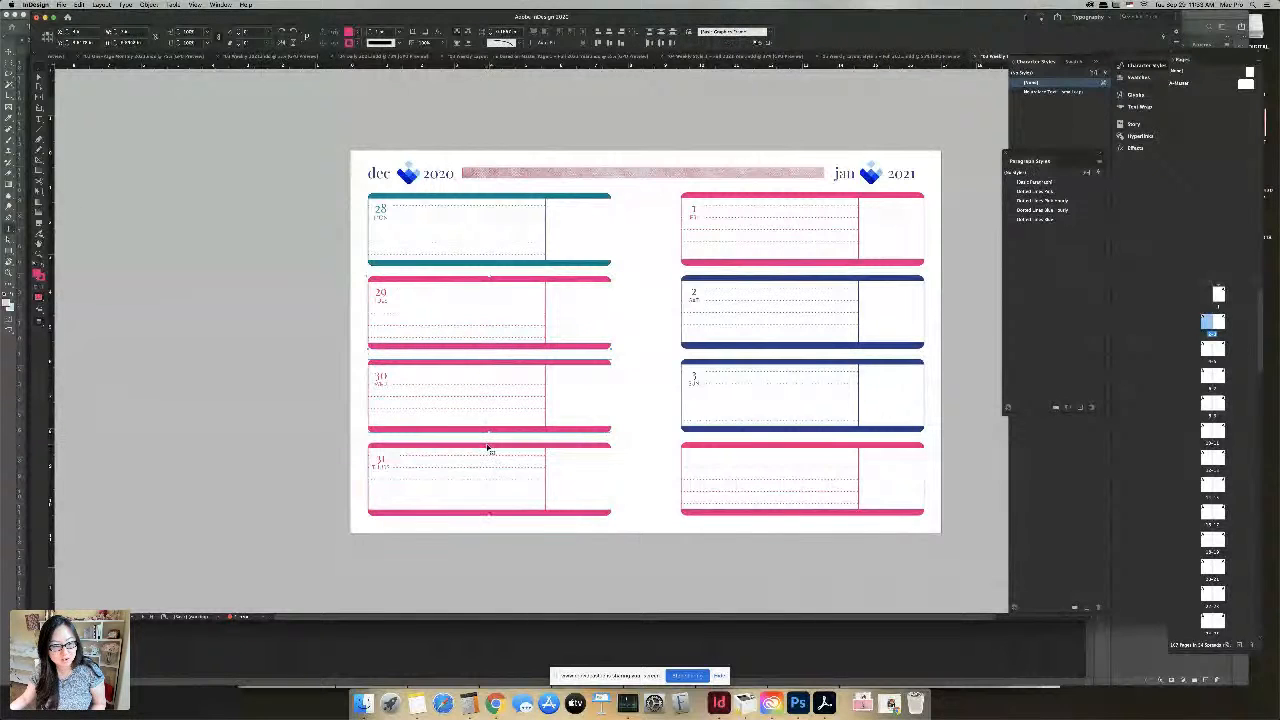
left_click(357, 33)
scroll(303, 110, "down", 4)
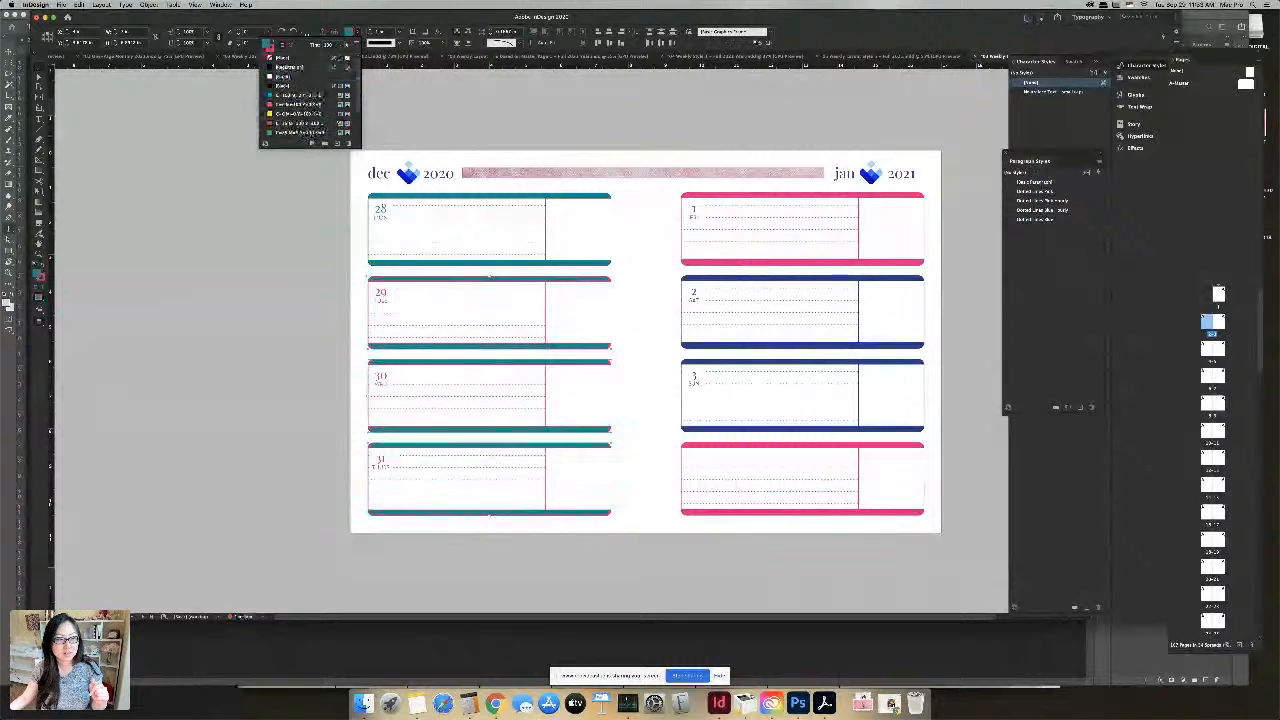
left_click(303, 133)
left_click(358, 45)
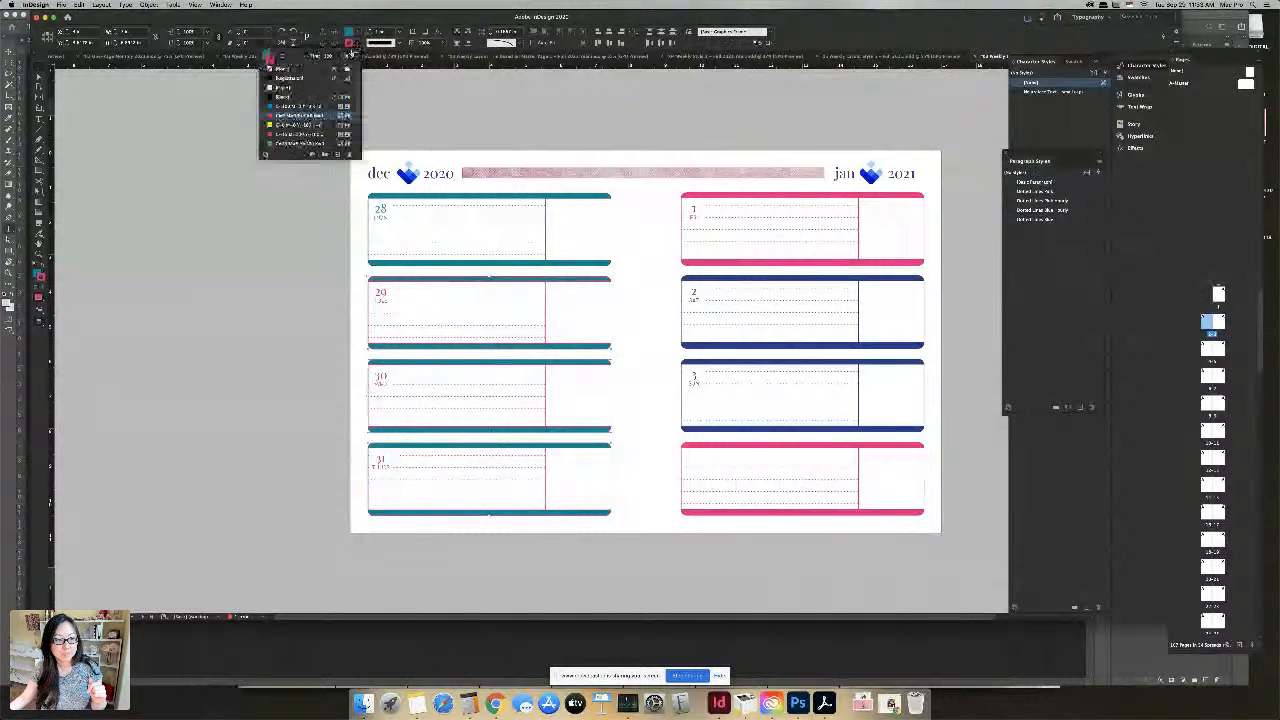
scroll(303, 110, "down", 4)
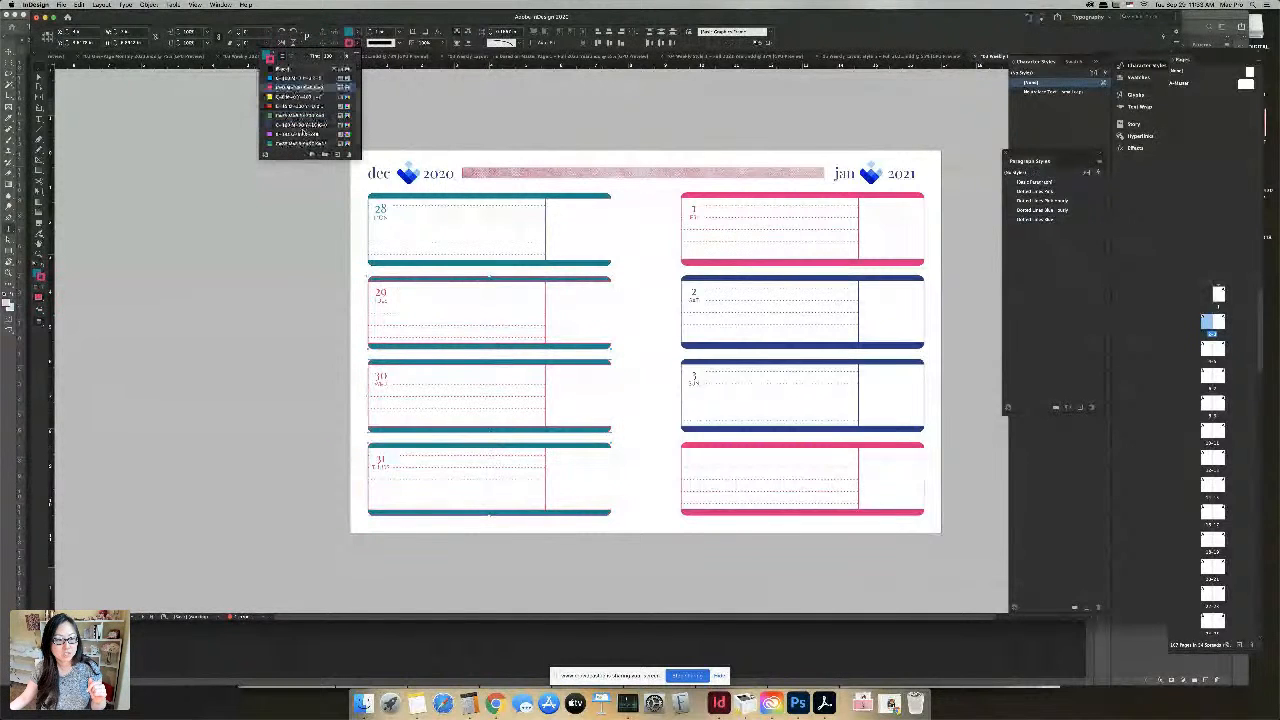
left_click(530, 128)
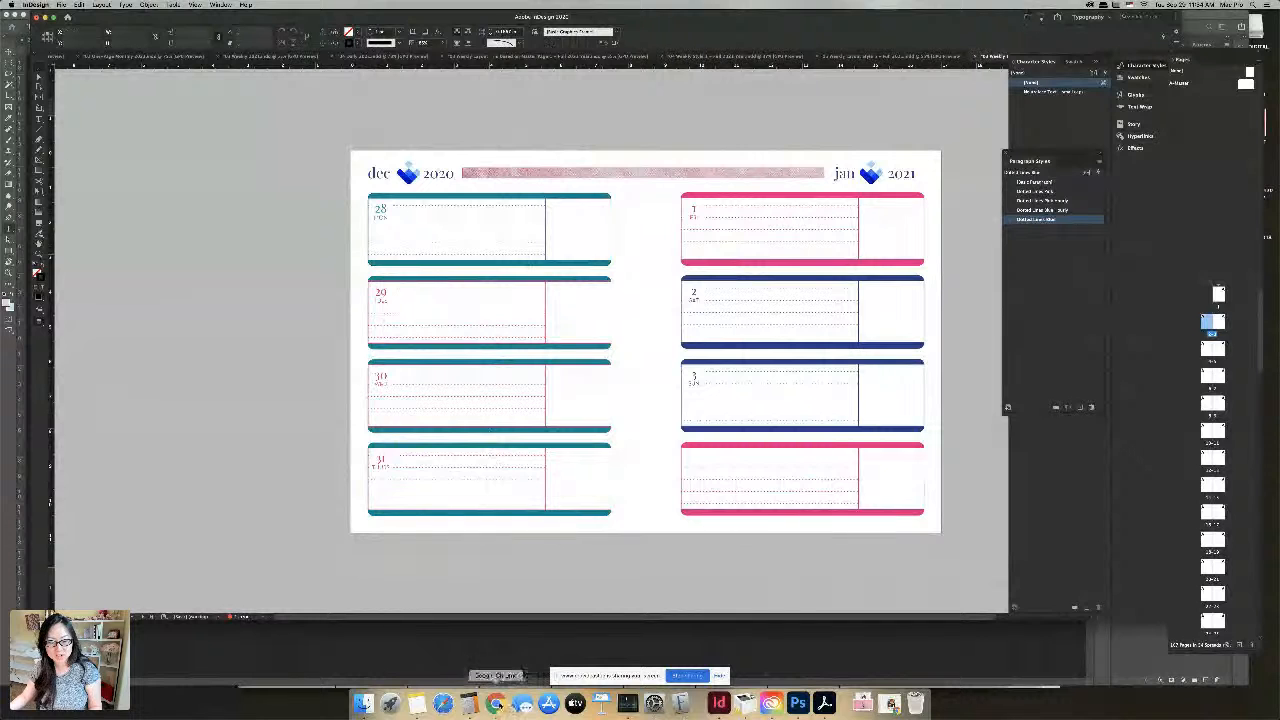
Switch to Chrome to read the webinar chat for viewer questions, and return to the weekly spread in InDesign
left_click(495, 703)
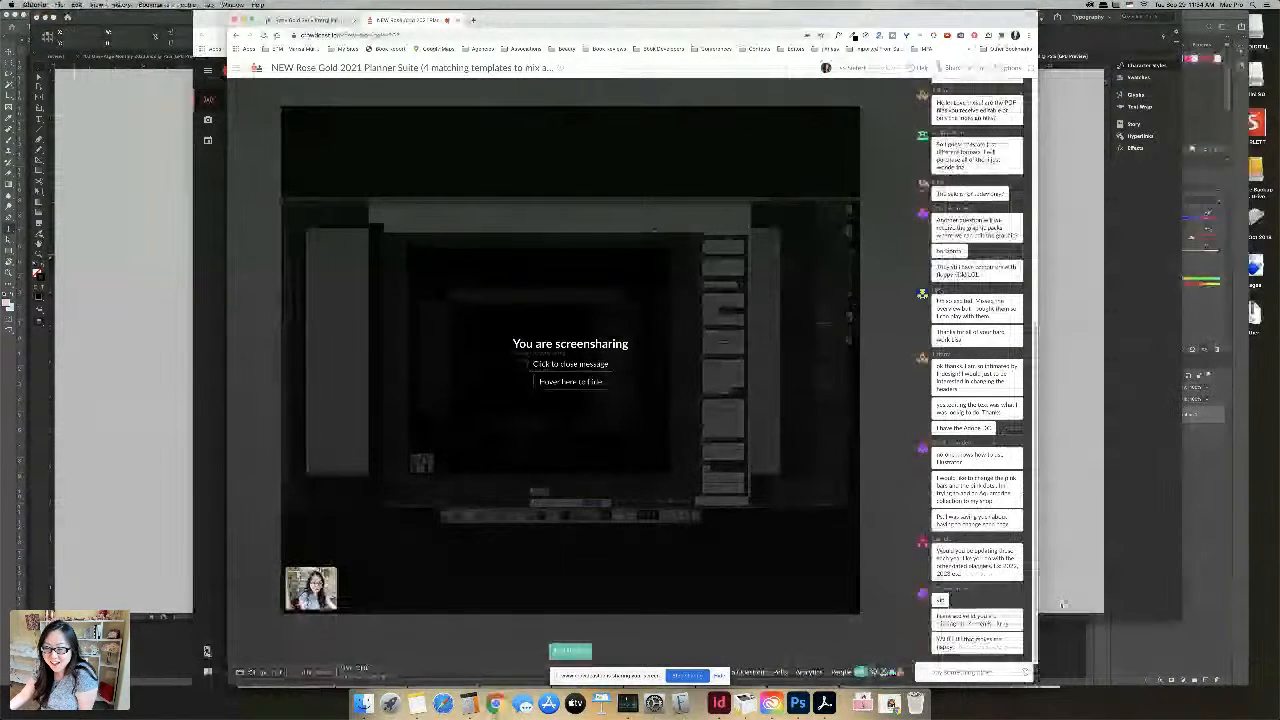
left_click(1027, 603)
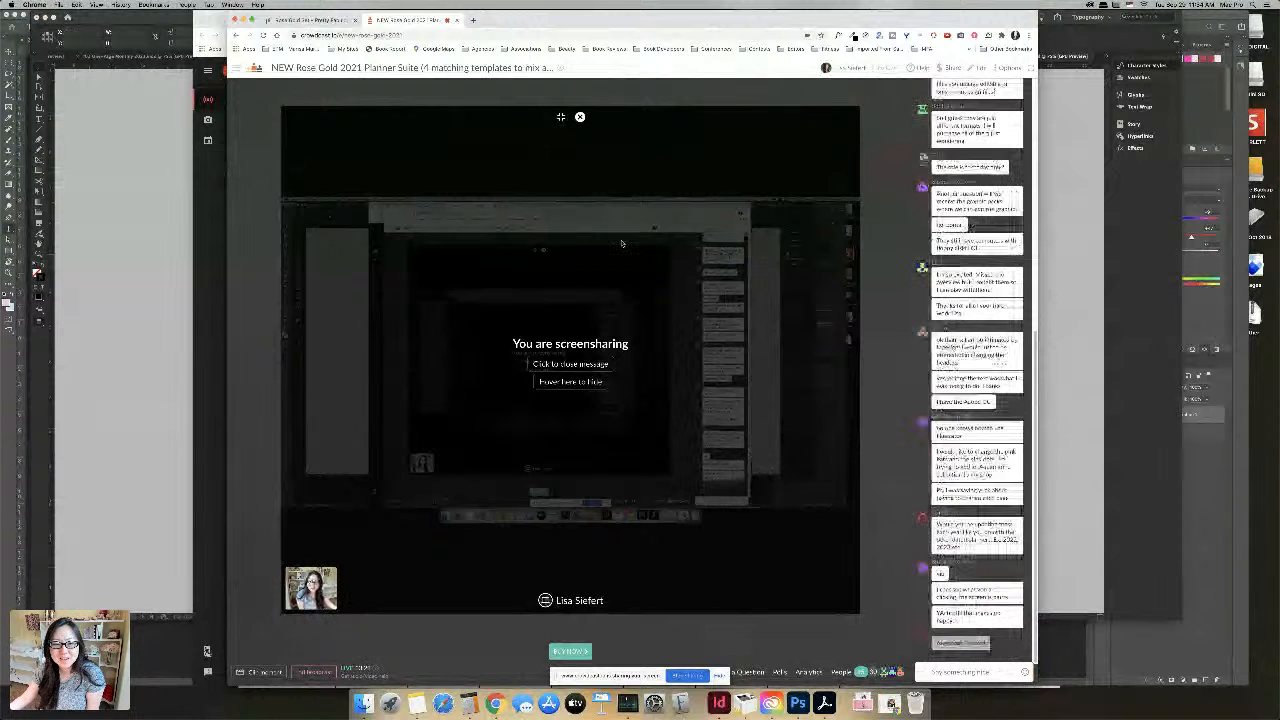
left_click(1080, 456)
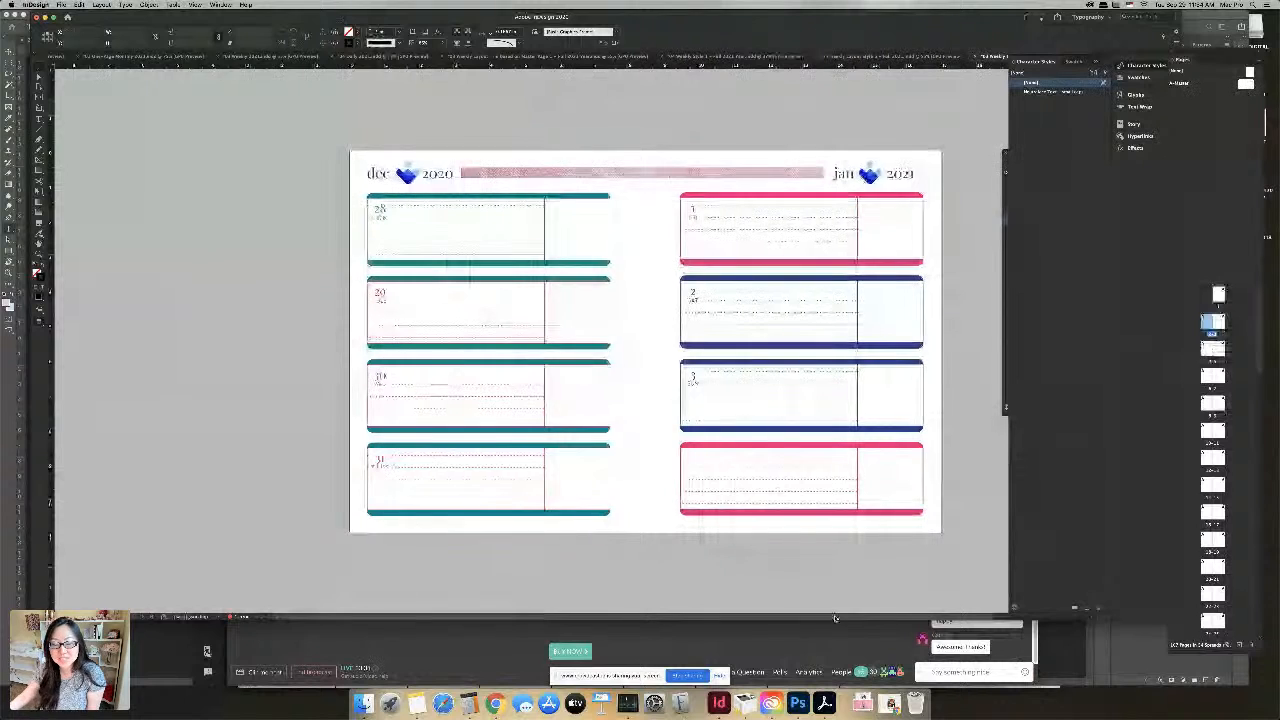
scroll(838, 634, "right", 2)
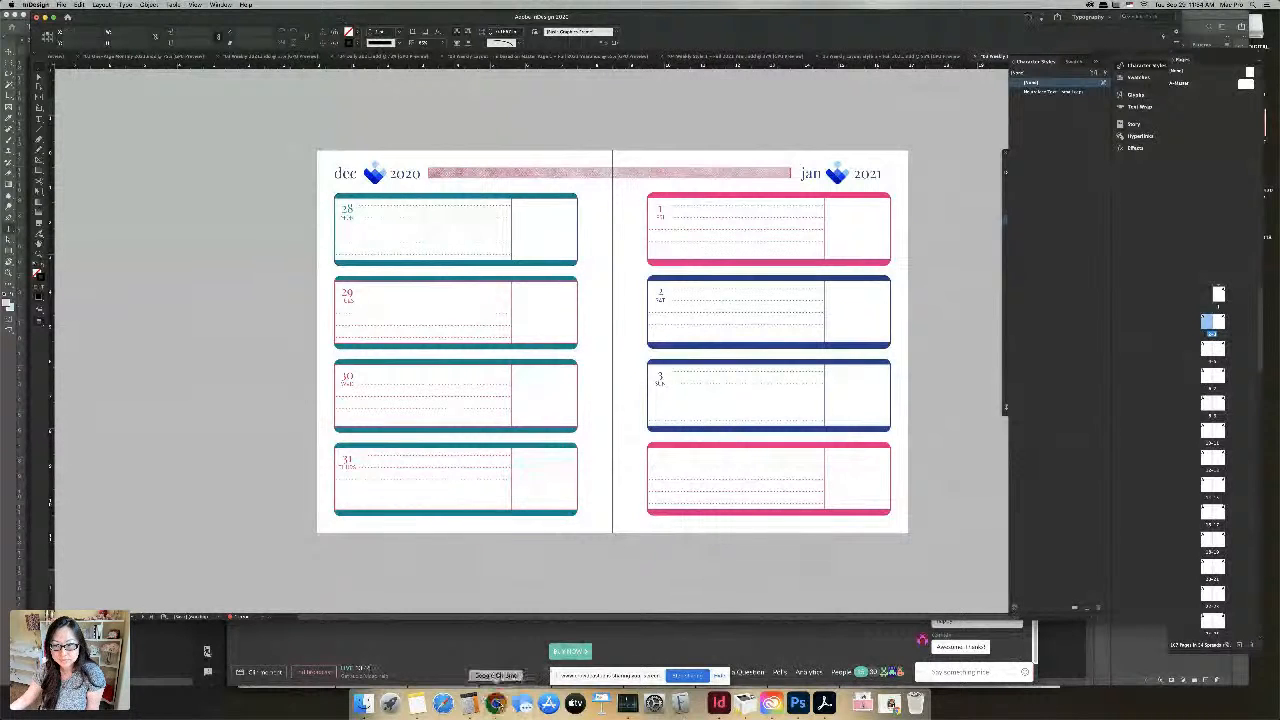
Switch to Chrome and check the YouTube Studio stream analytics and the live video's watch page with its chat
left_click(494, 702)
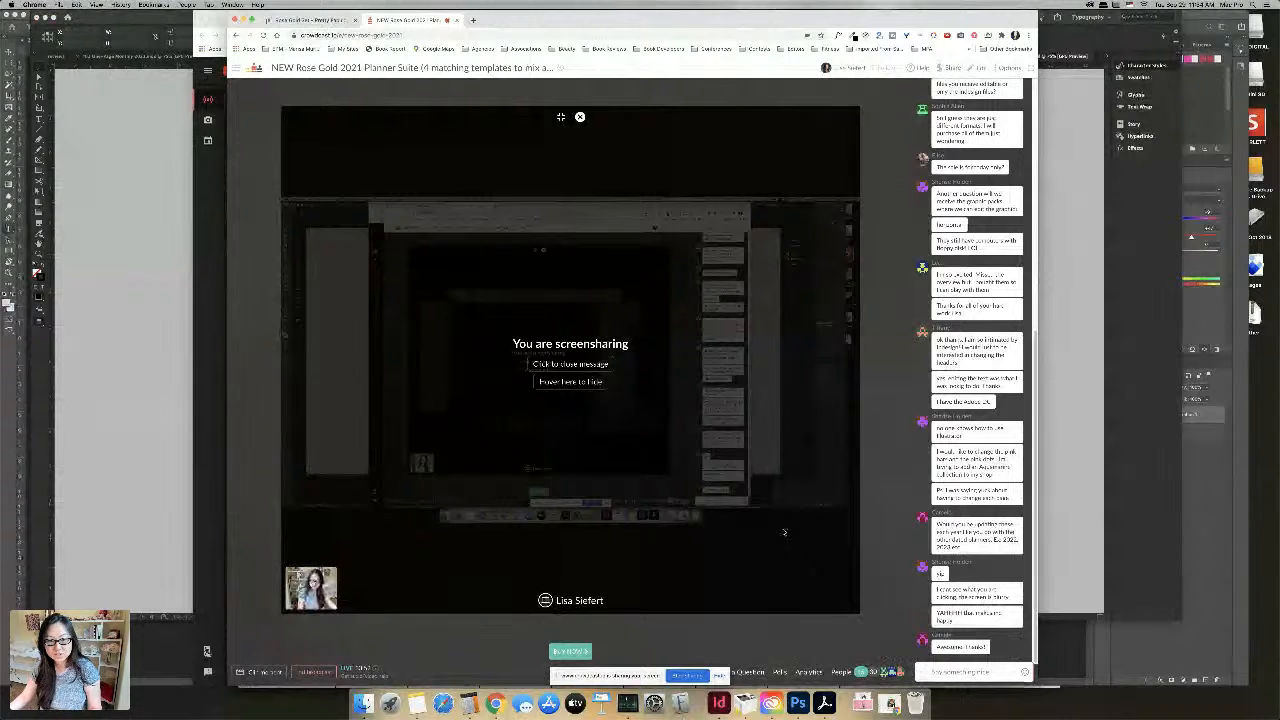
key("ctrl+Up")
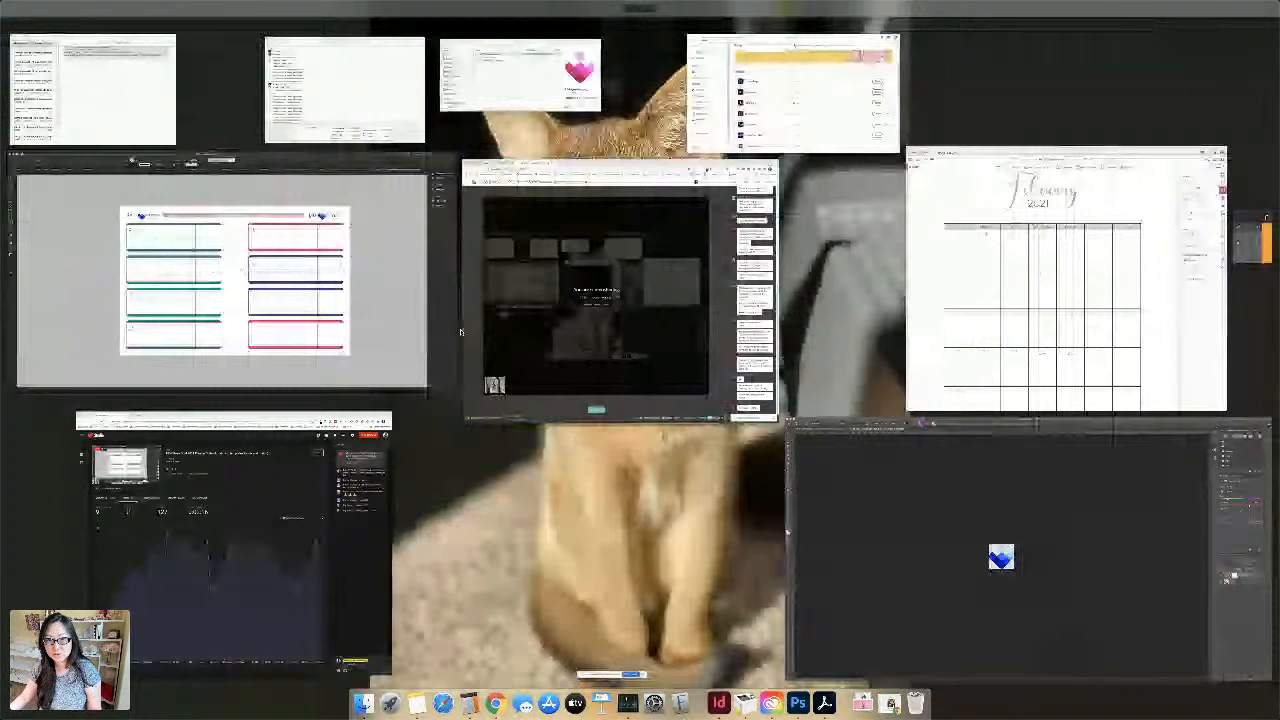
left_click(265, 494)
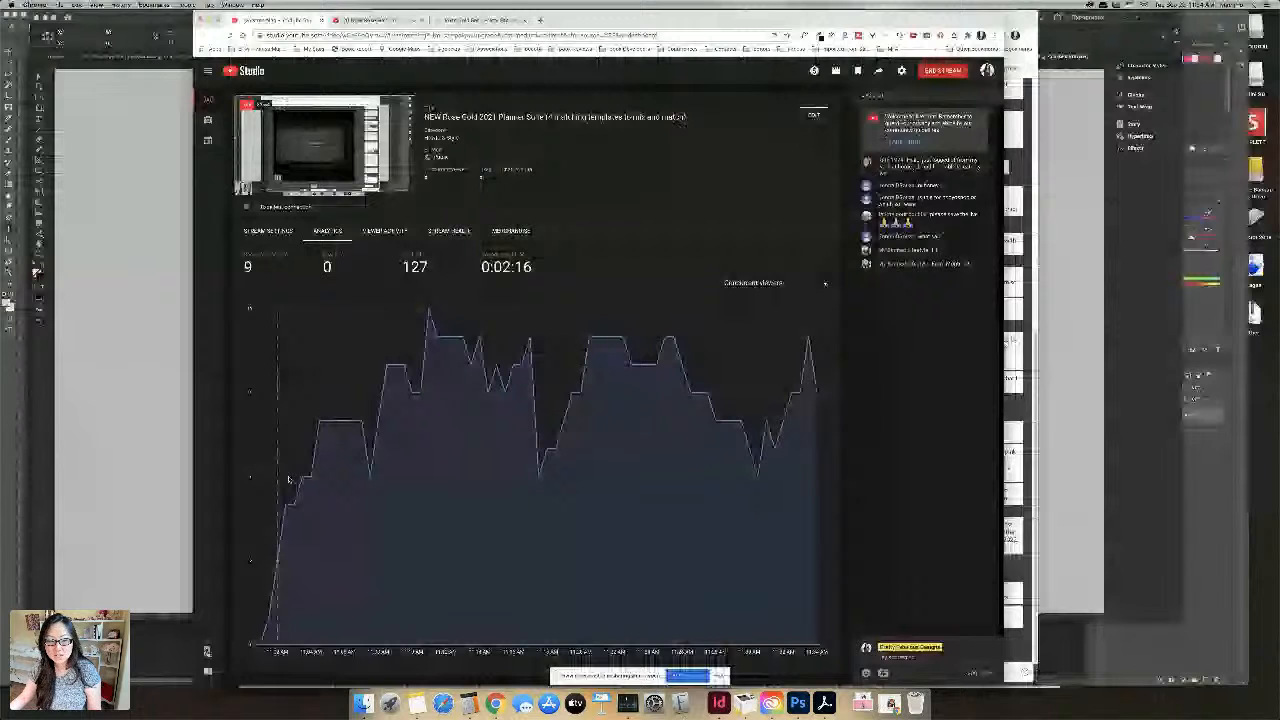
key("ctrl+Tab")
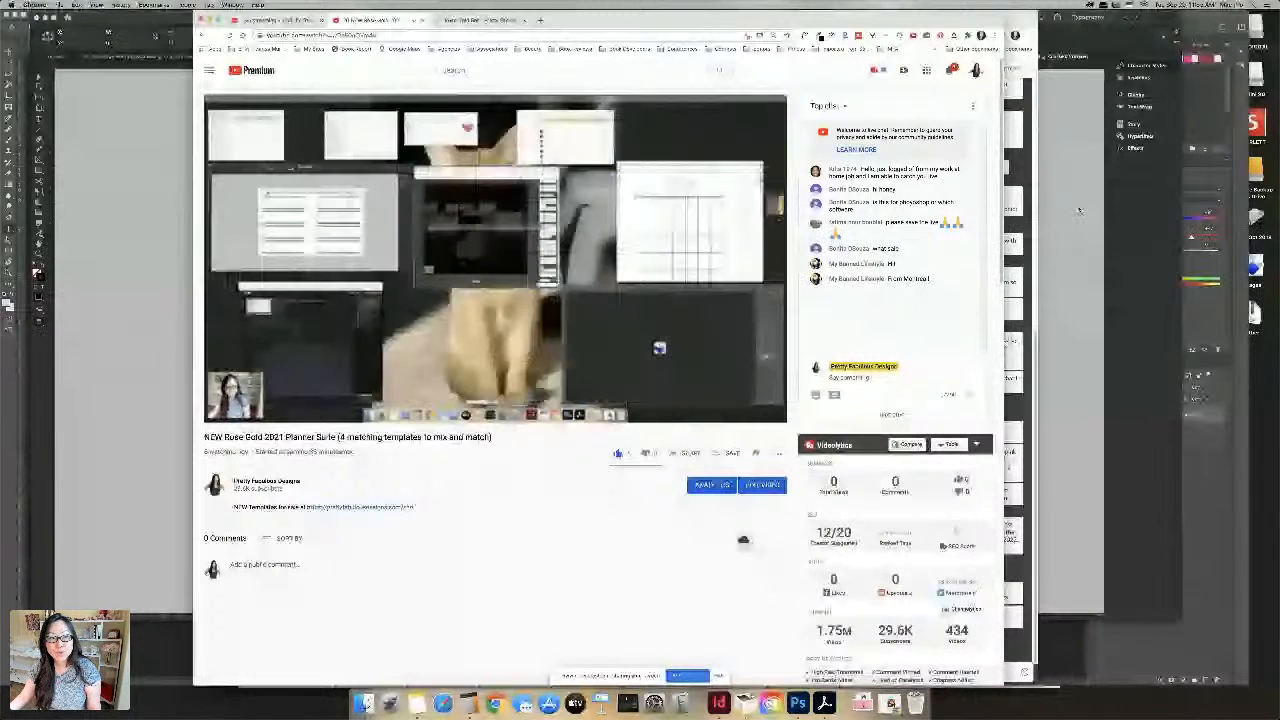
Look through the Rose Gold Dated Planner Set sales page, including its offer and planner templates, and return to the webinar chat
left_click(472, 20)
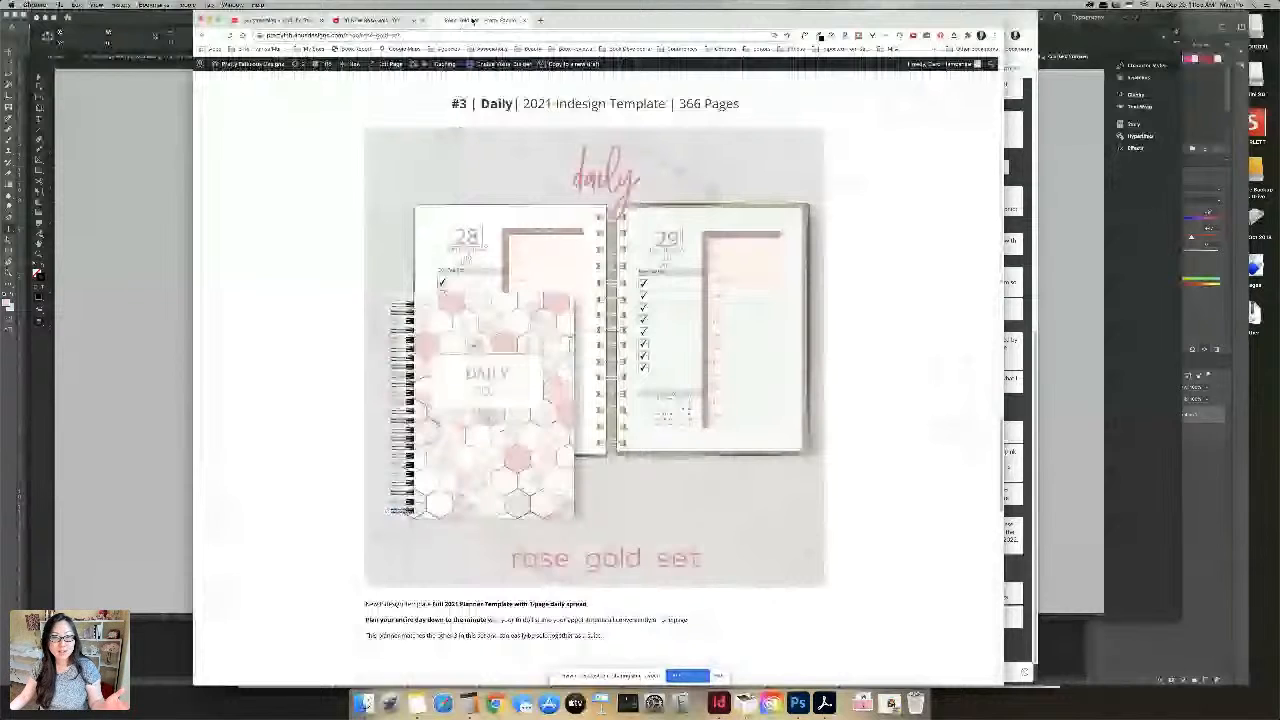
scroll(468, 118, "down", 5)
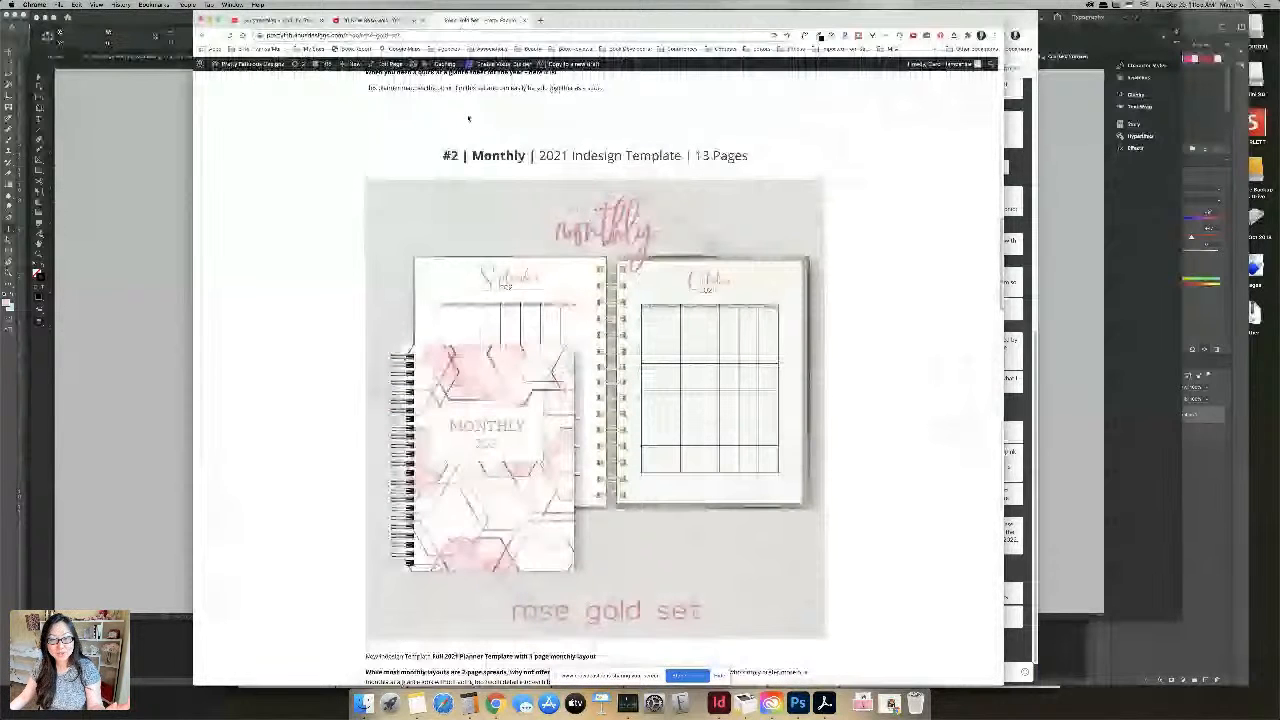
scroll(468, 118, "up", 10)
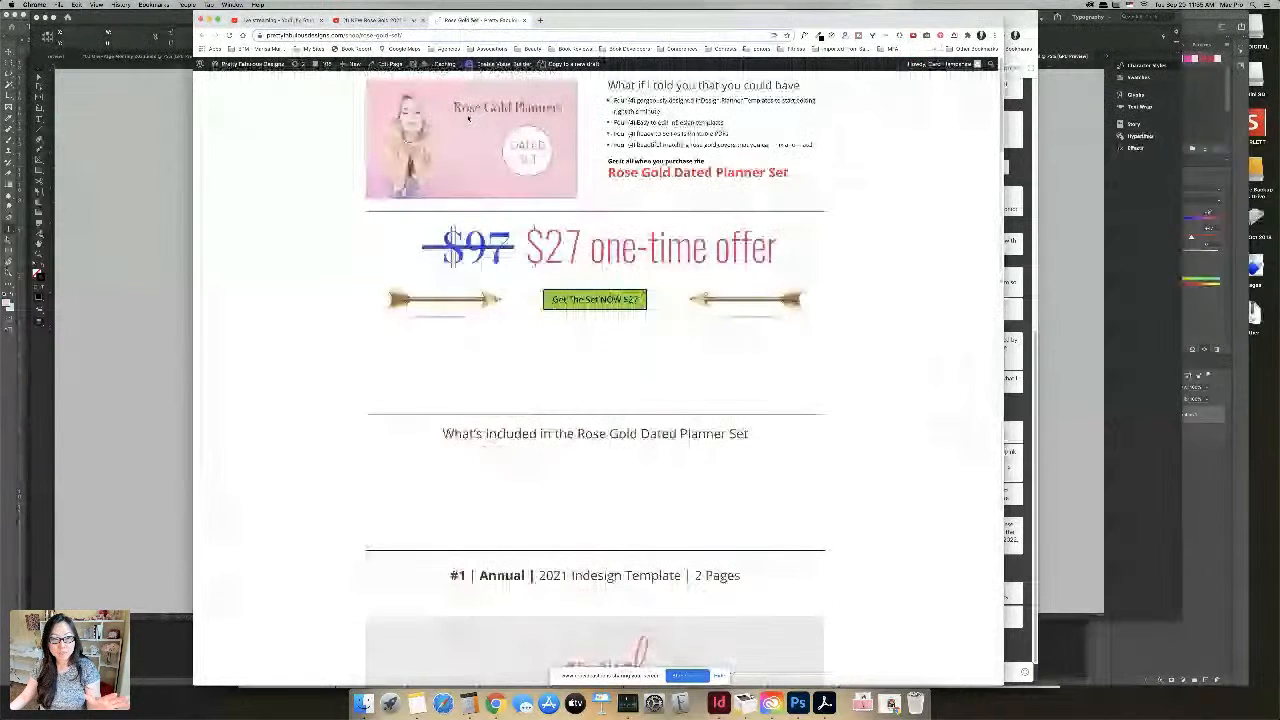
scroll(468, 118, "down", 15)
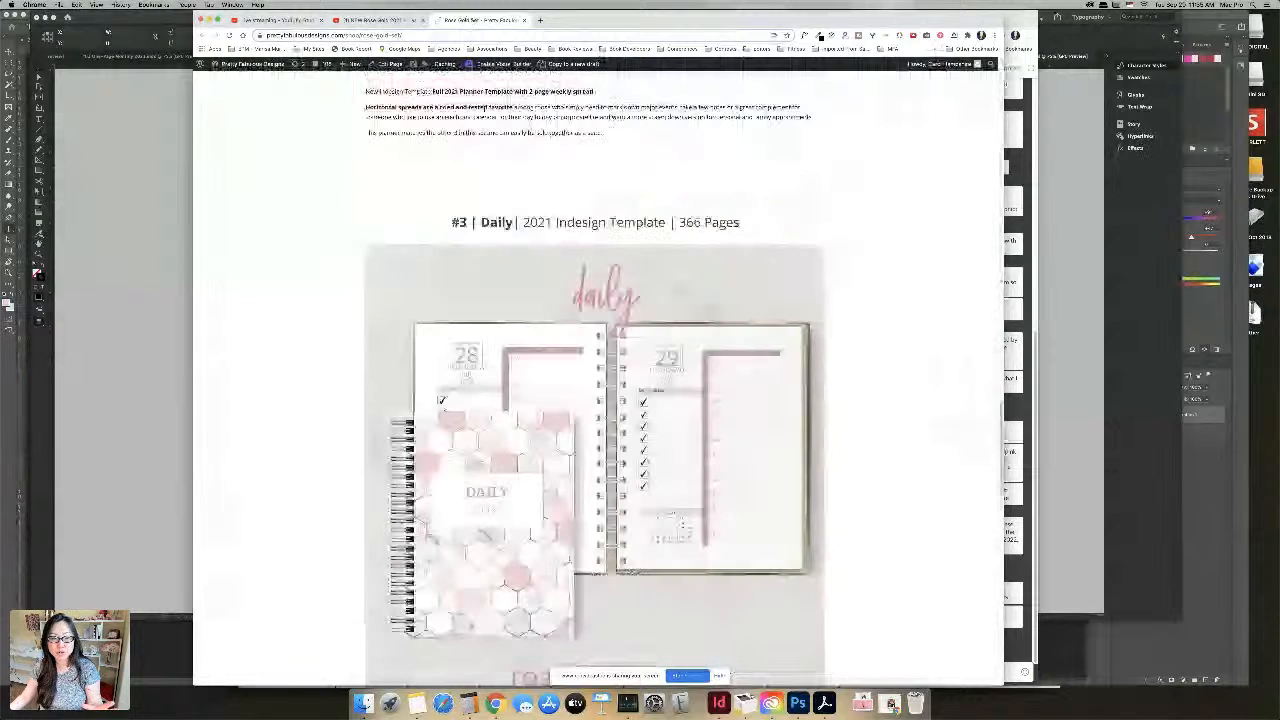
scroll(484, 112, "down", 7)
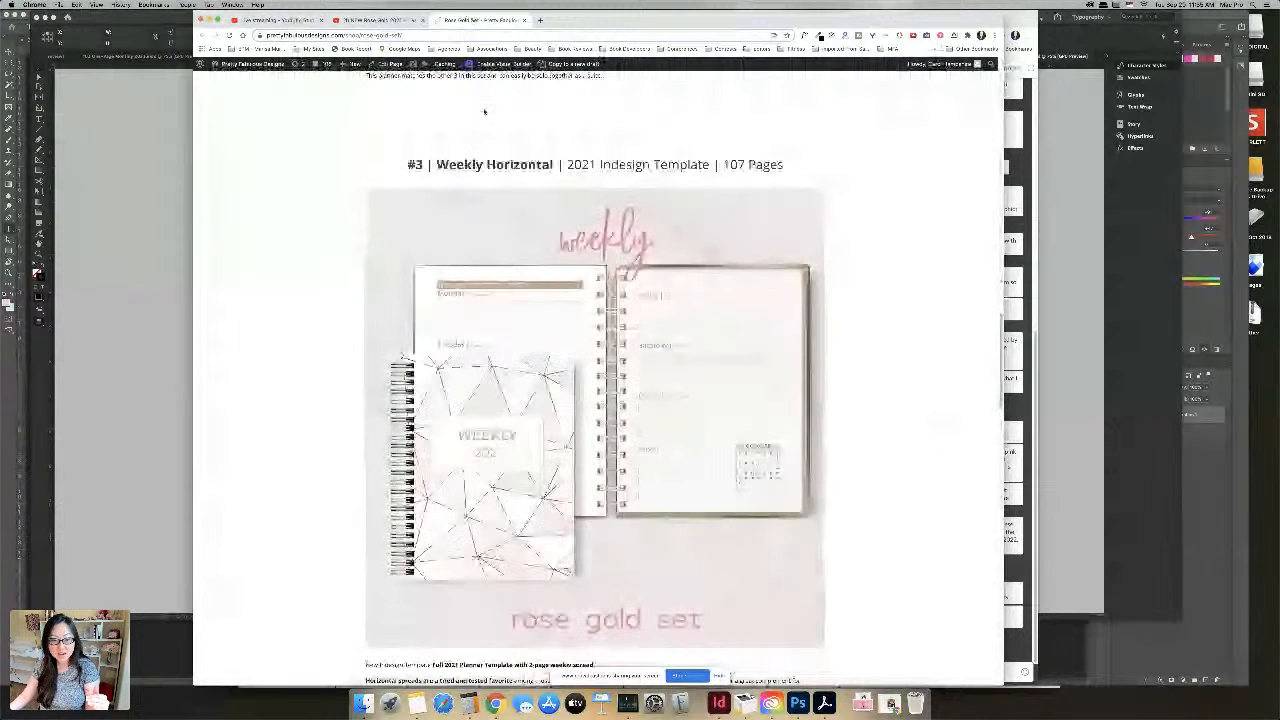
scroll(488, 126, "down", 6)
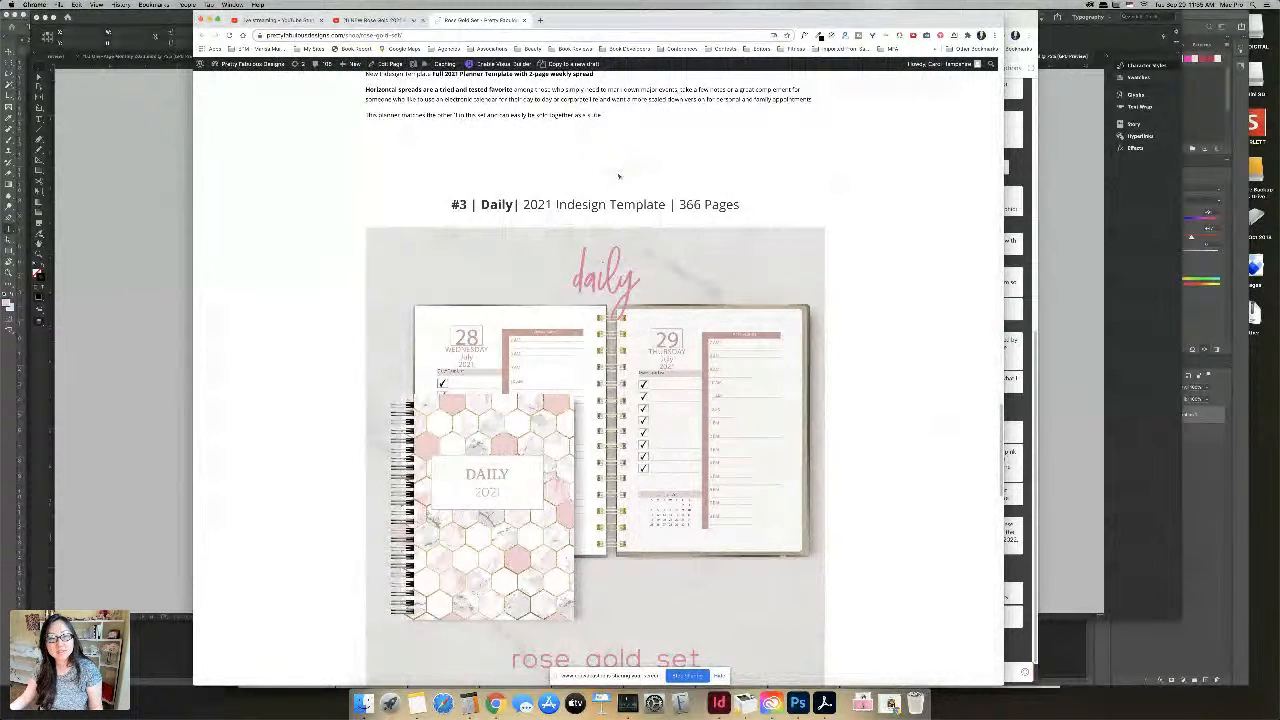
scroll(618, 176, "up", 5)
scroll(595, 380, "up", 15)
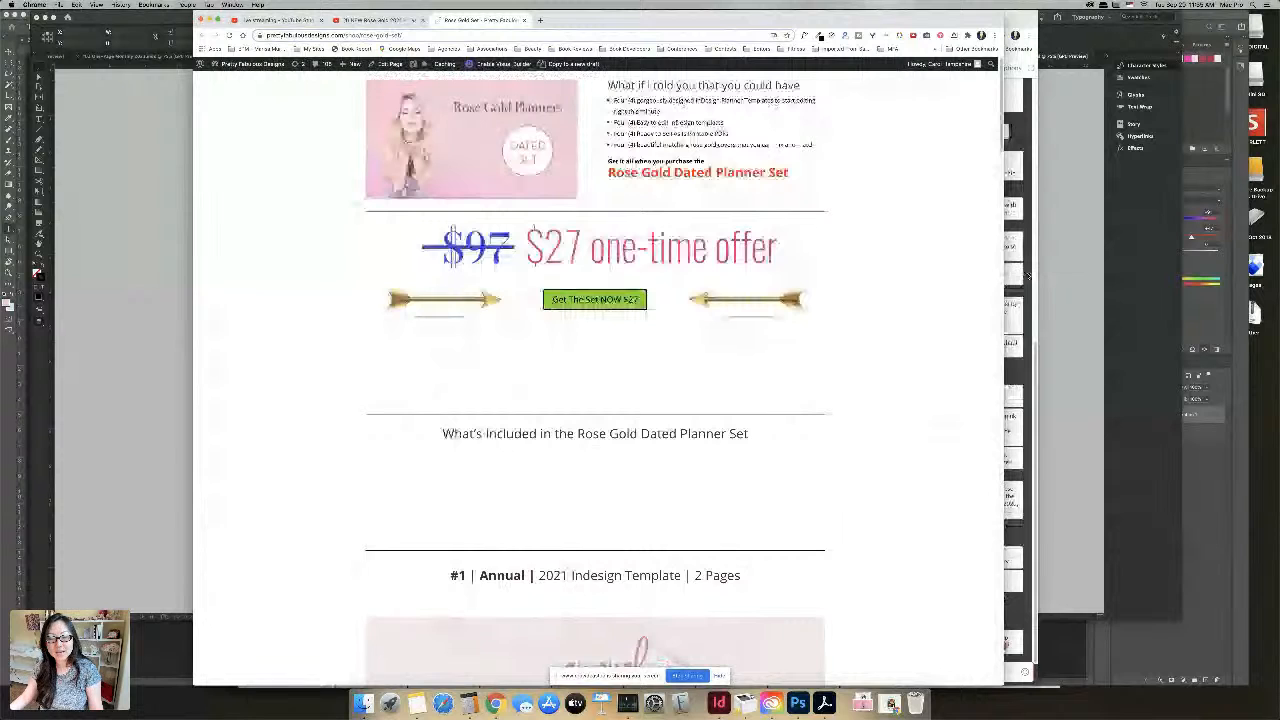
left_click(1026, 274)
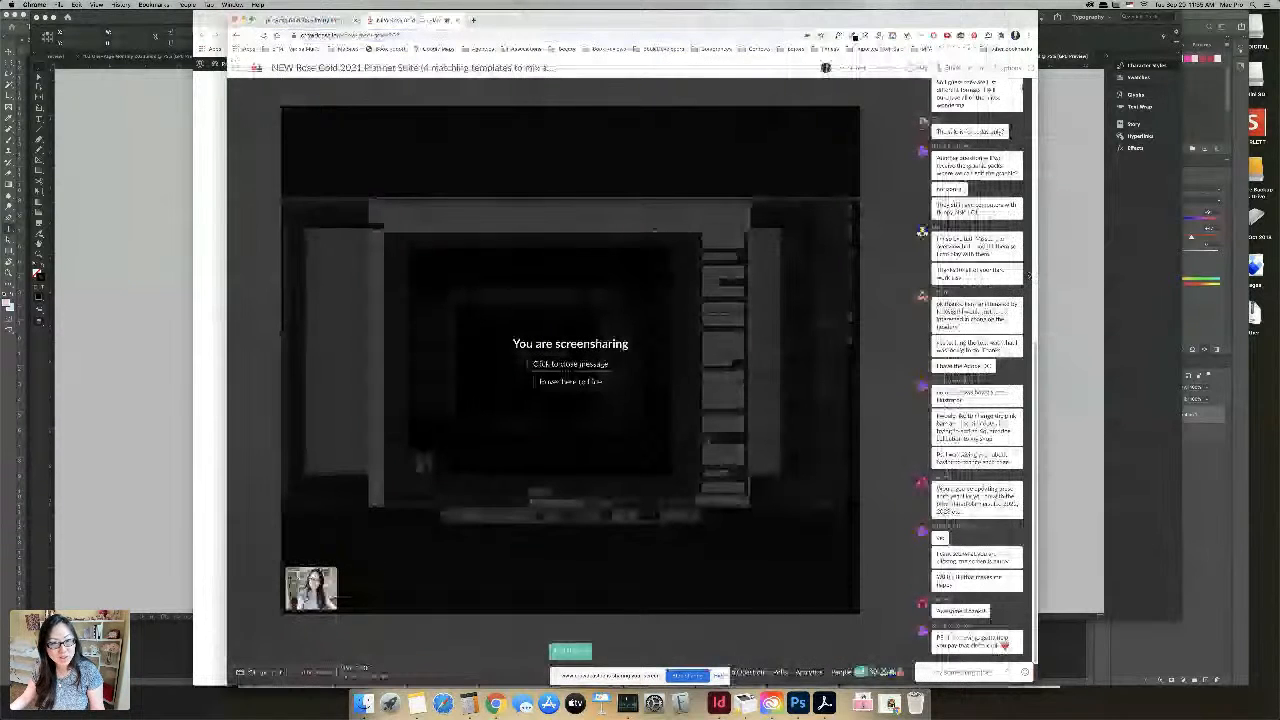